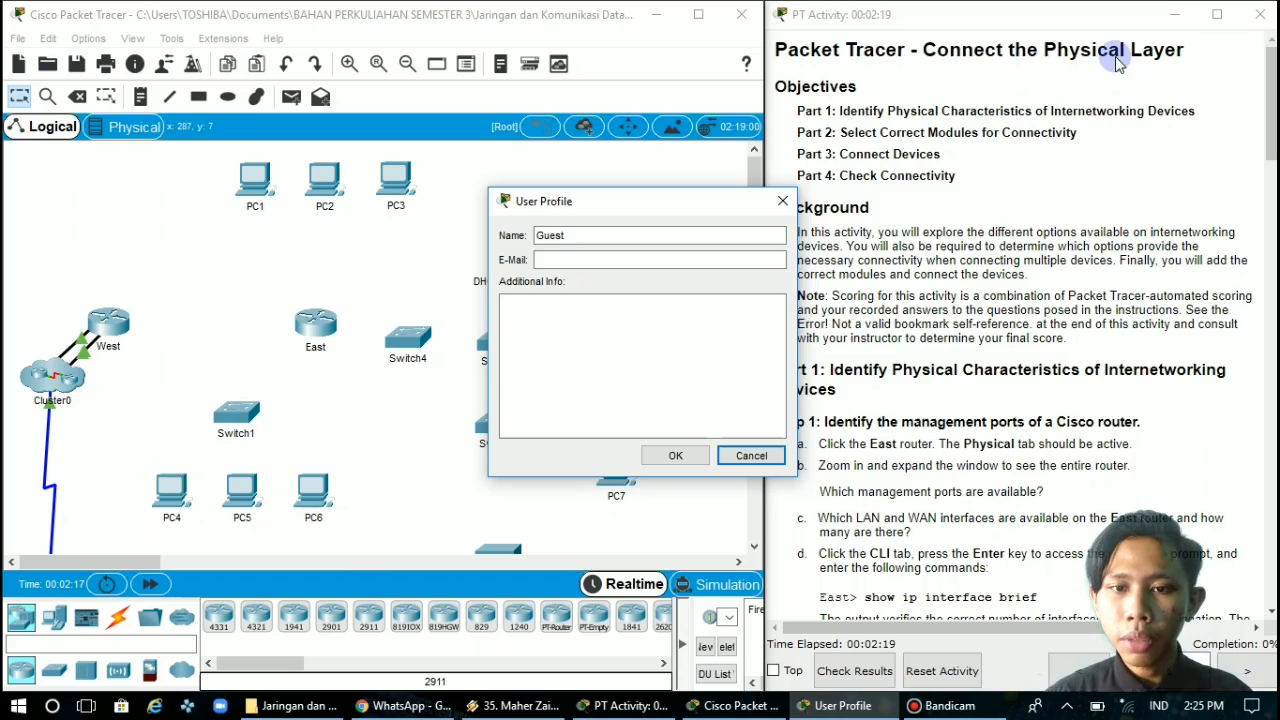
Fill in the user profile with the user's full name and e-mail address, and confirm it
double_click(592, 234)
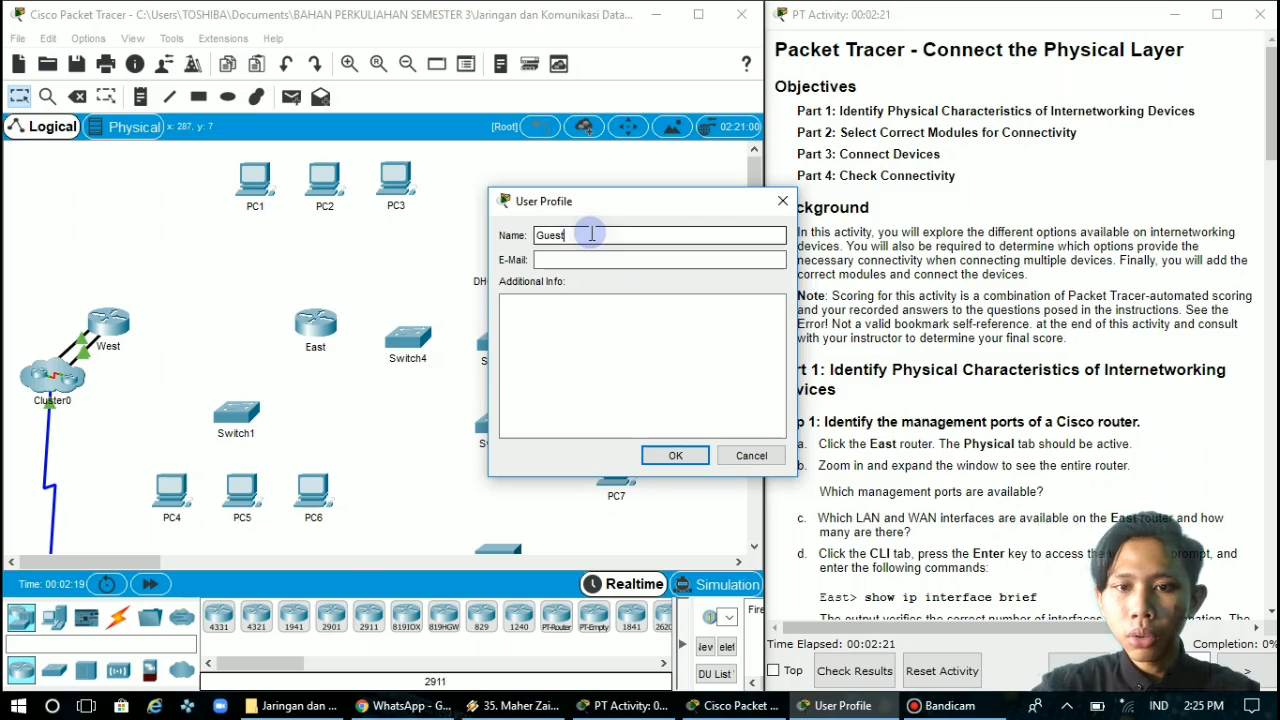
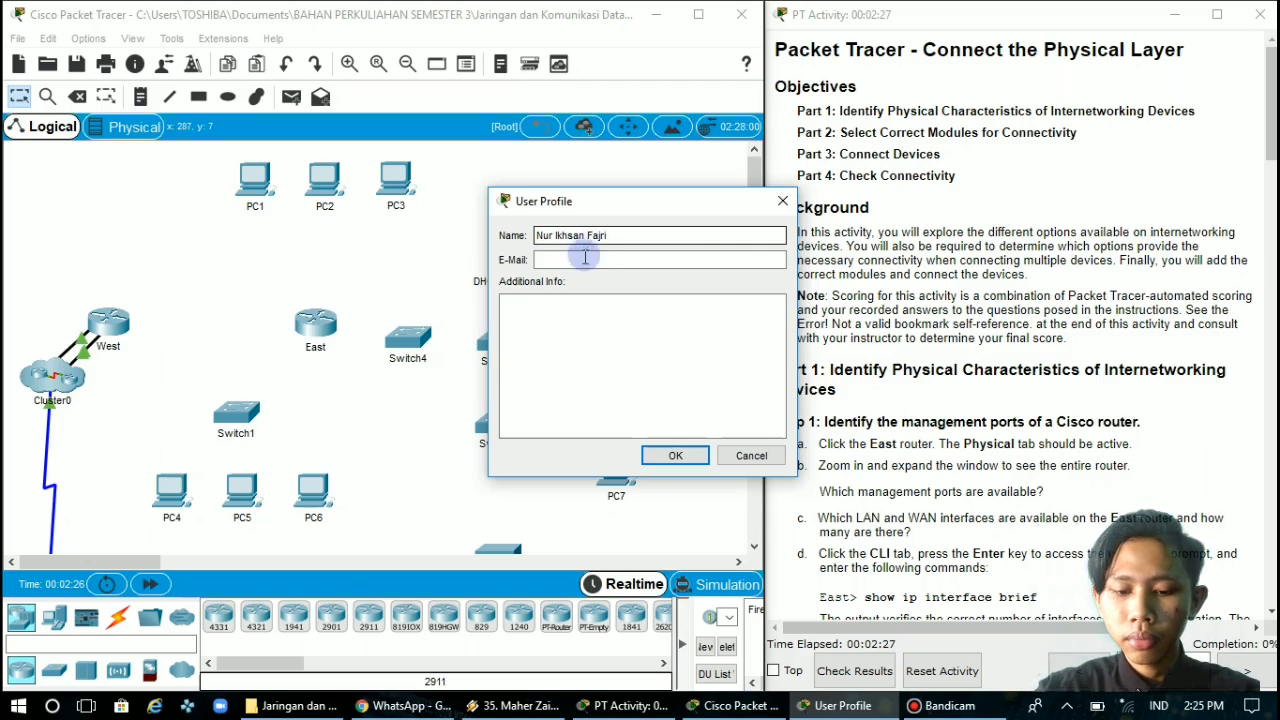
left_click(583, 260)
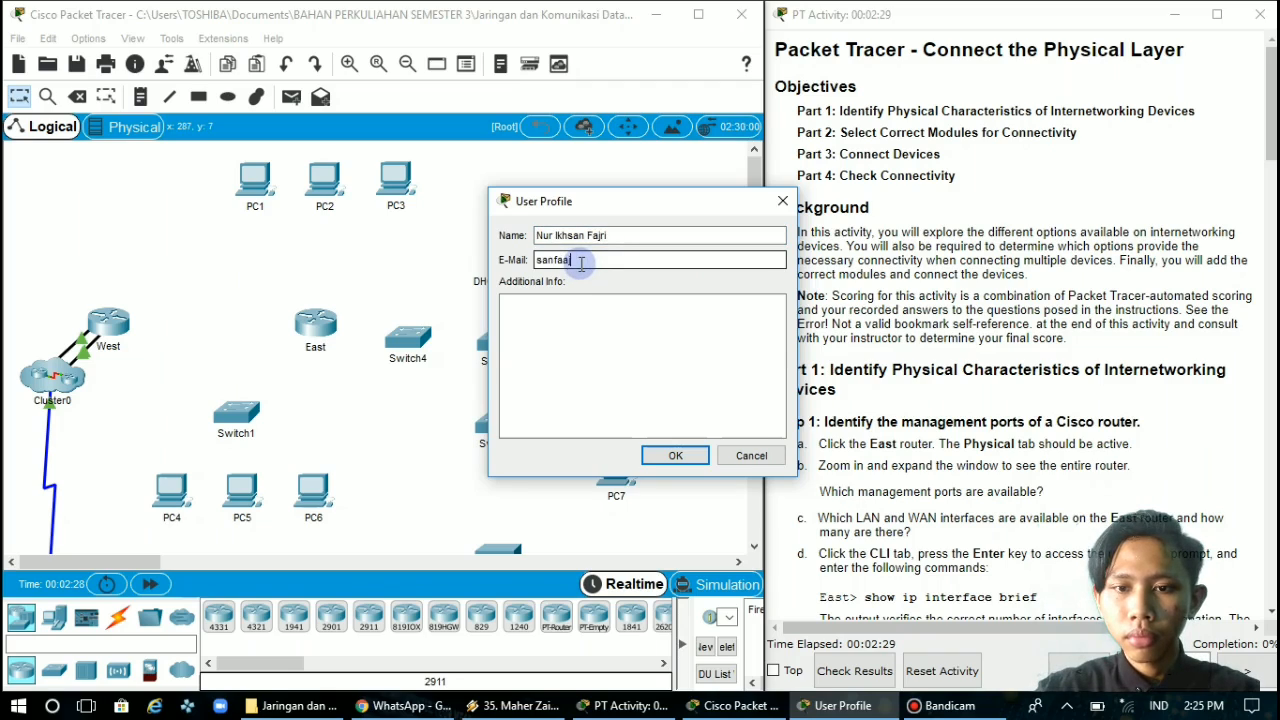
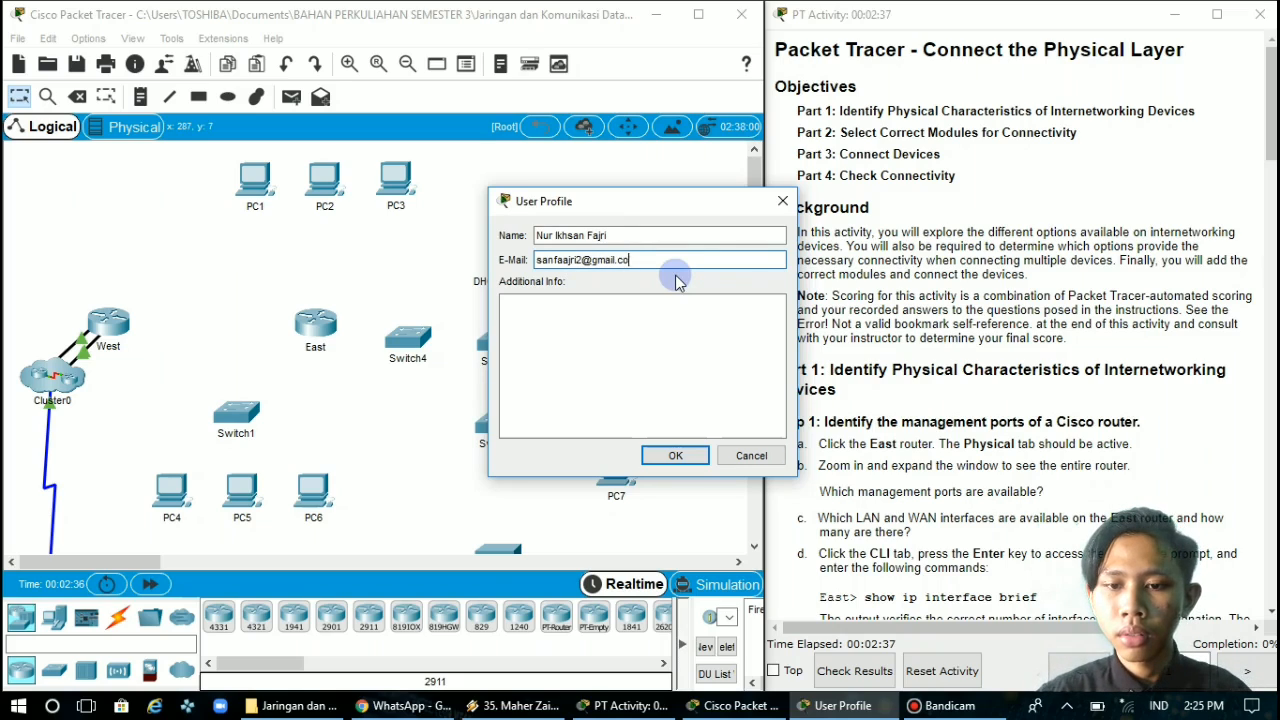
left_click(678, 455)
left_click(681, 369)
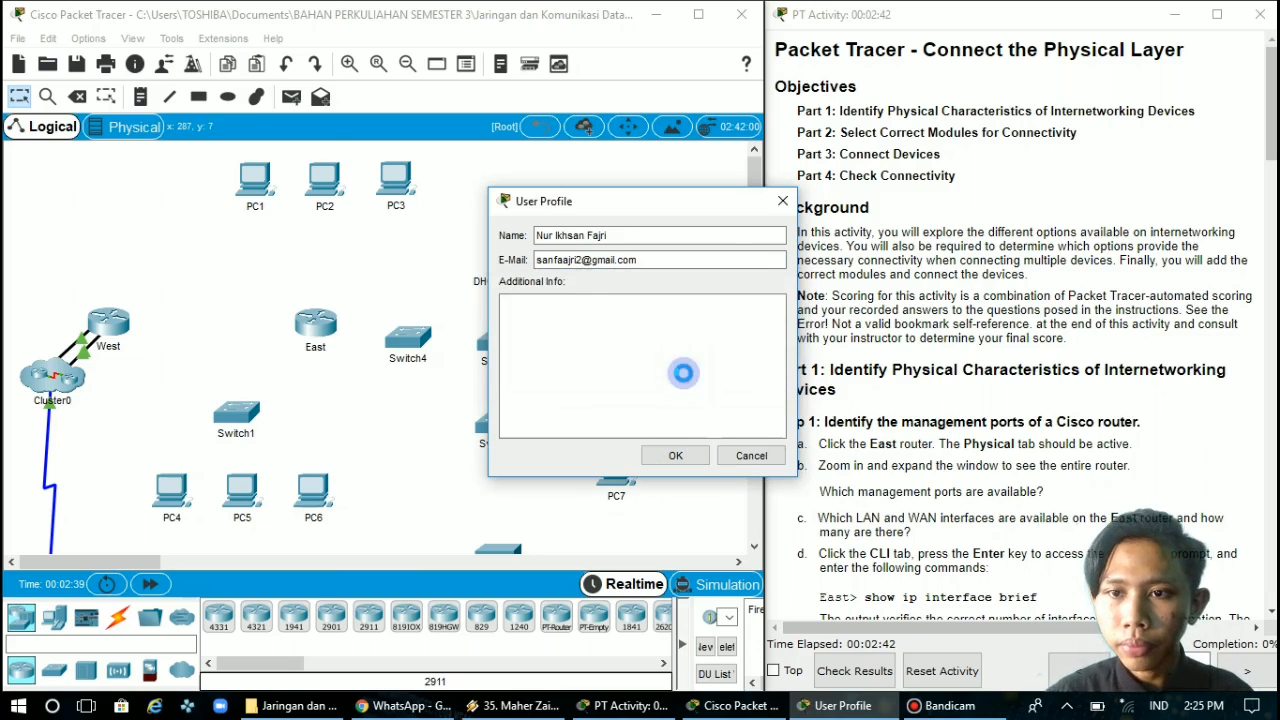
left_click(972, 311)
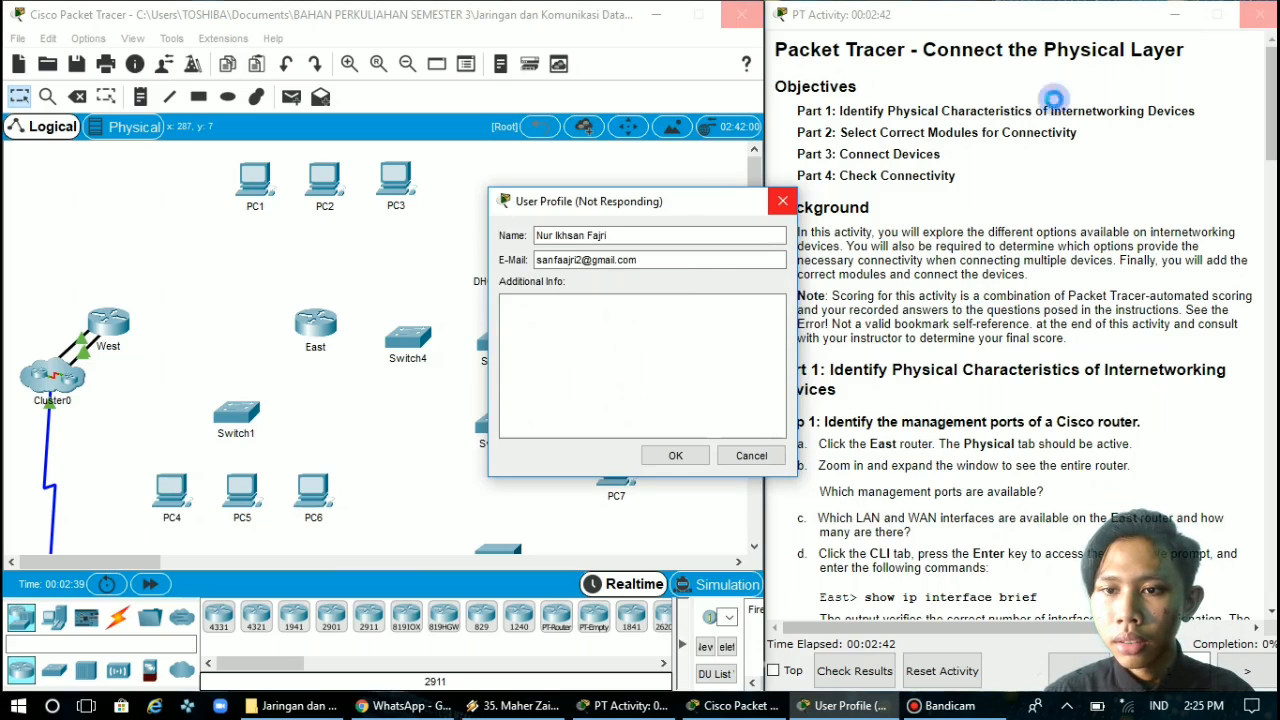
left_click(968, 284)
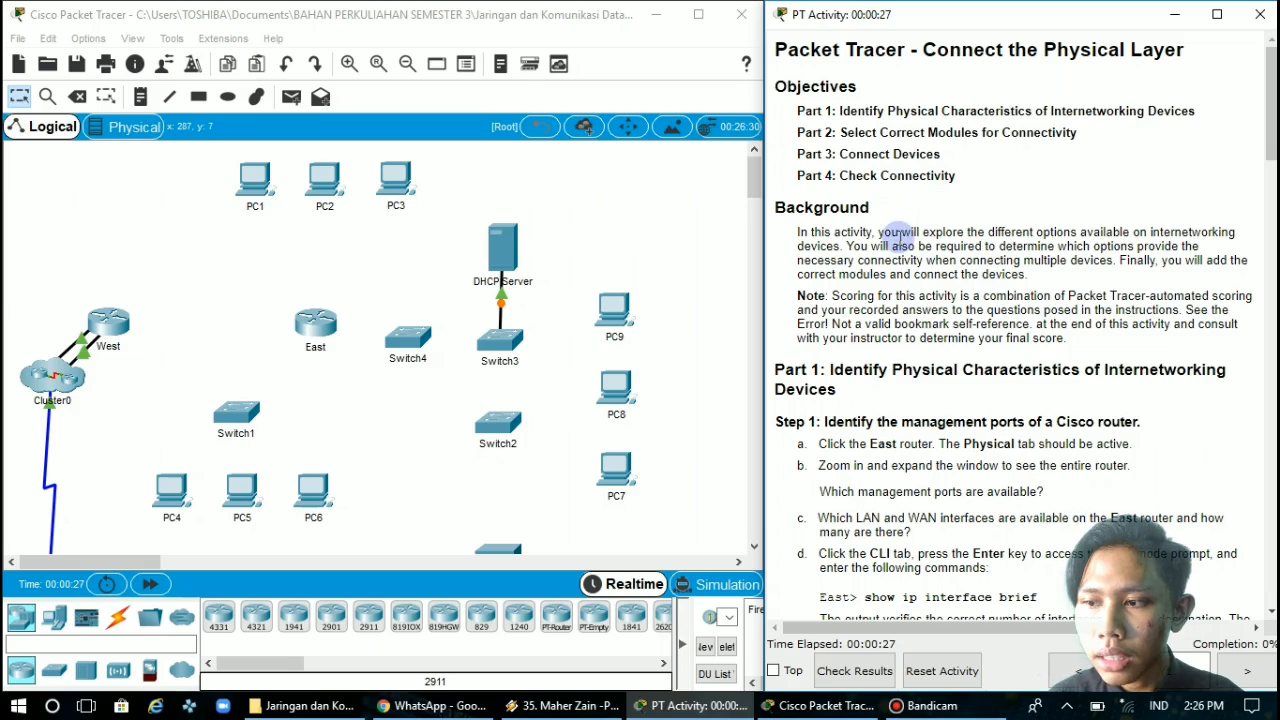
Read the Part 1 Step 1 instructions, open the East router's device window and move it clear of the instructions
scroll(900, 240, "down", 2)
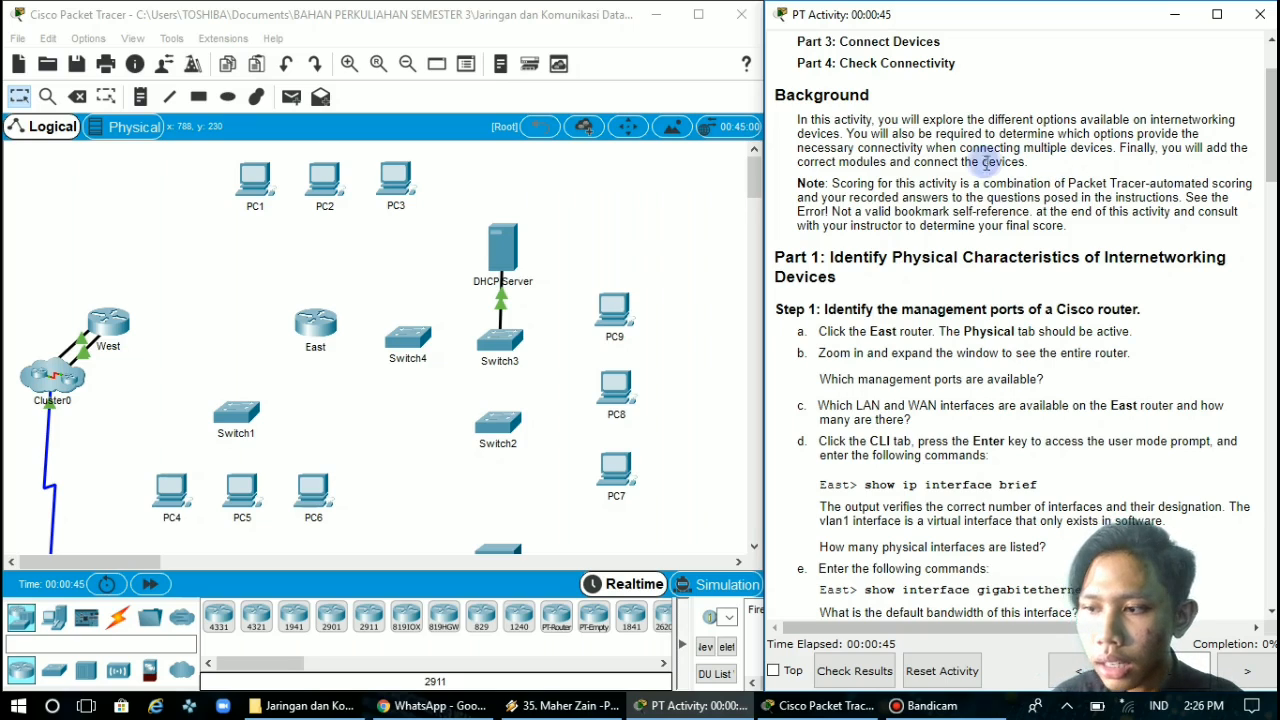
left_click(393, 360)
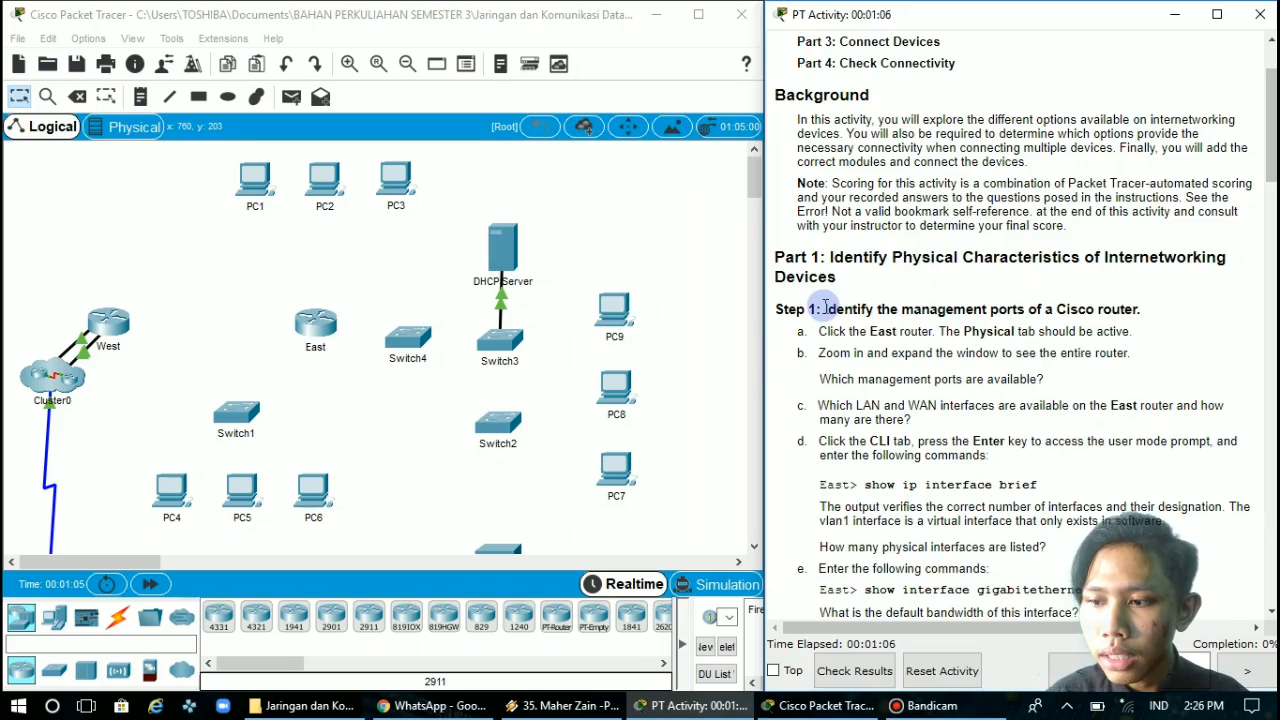
scroll(826, 306, "down", 5)
scroll(824, 306, "up", 2)
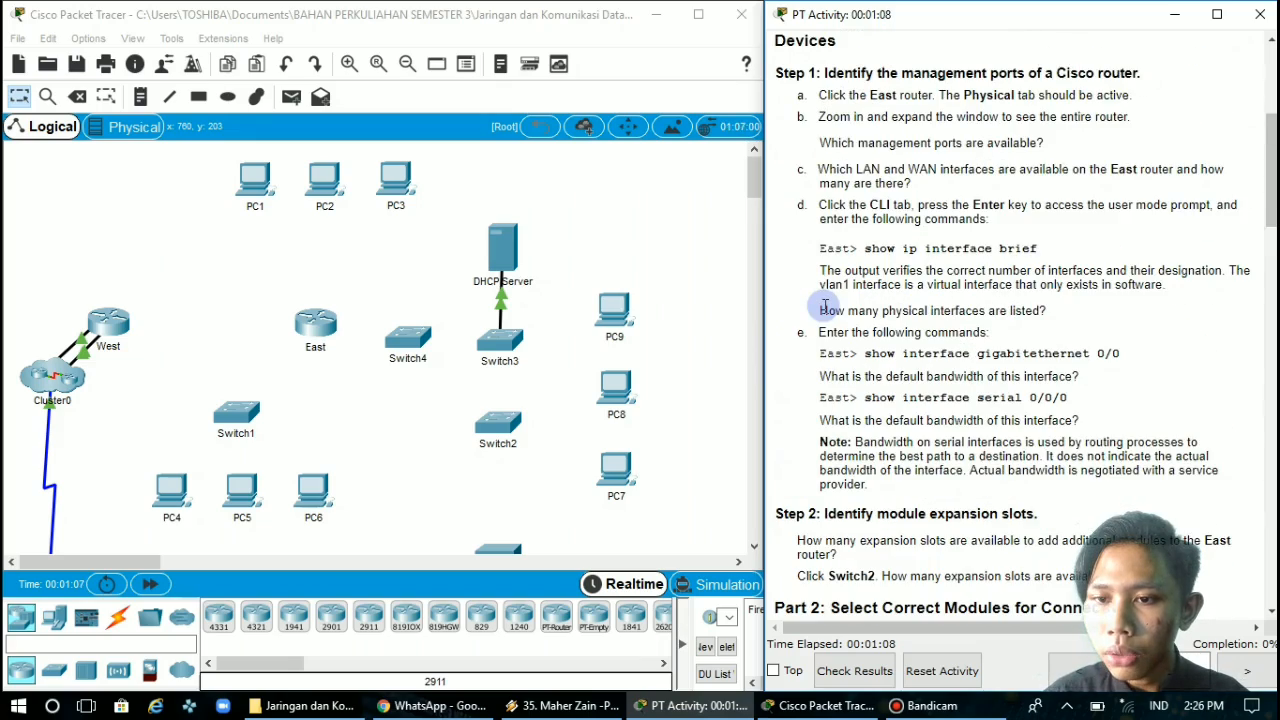
scroll(826, 306, "up", 1)
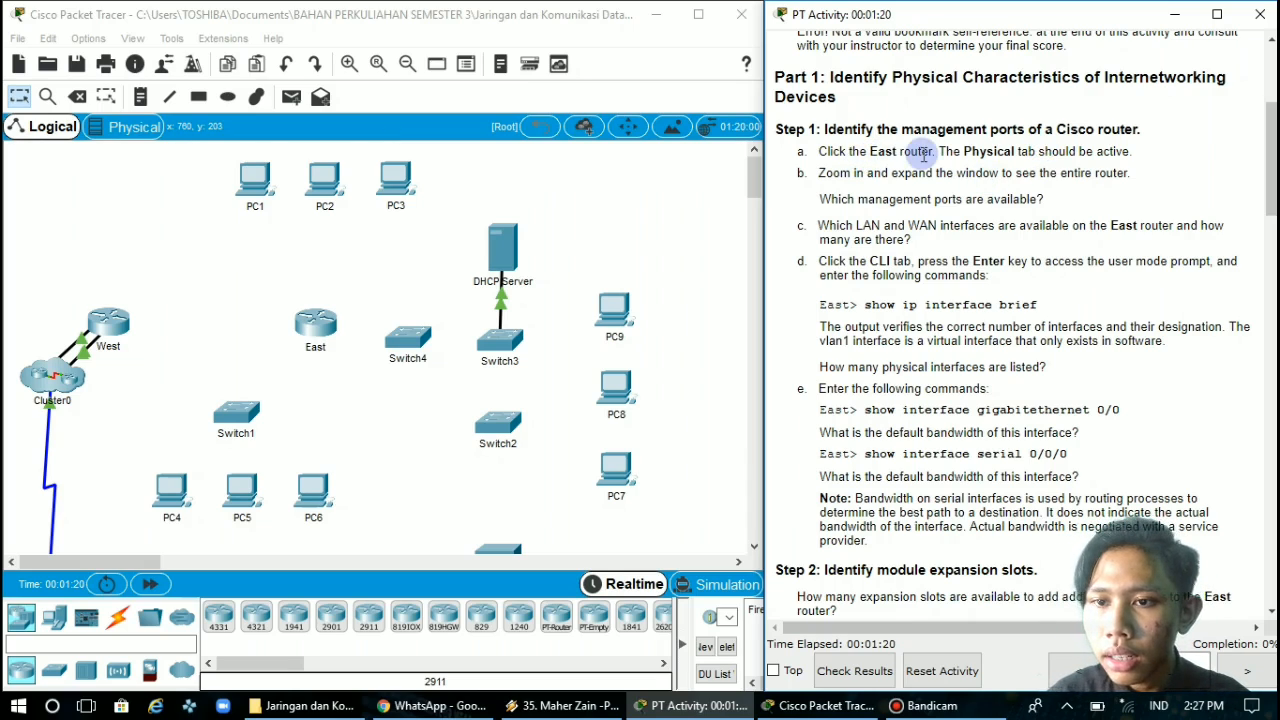
left_click(319, 329)
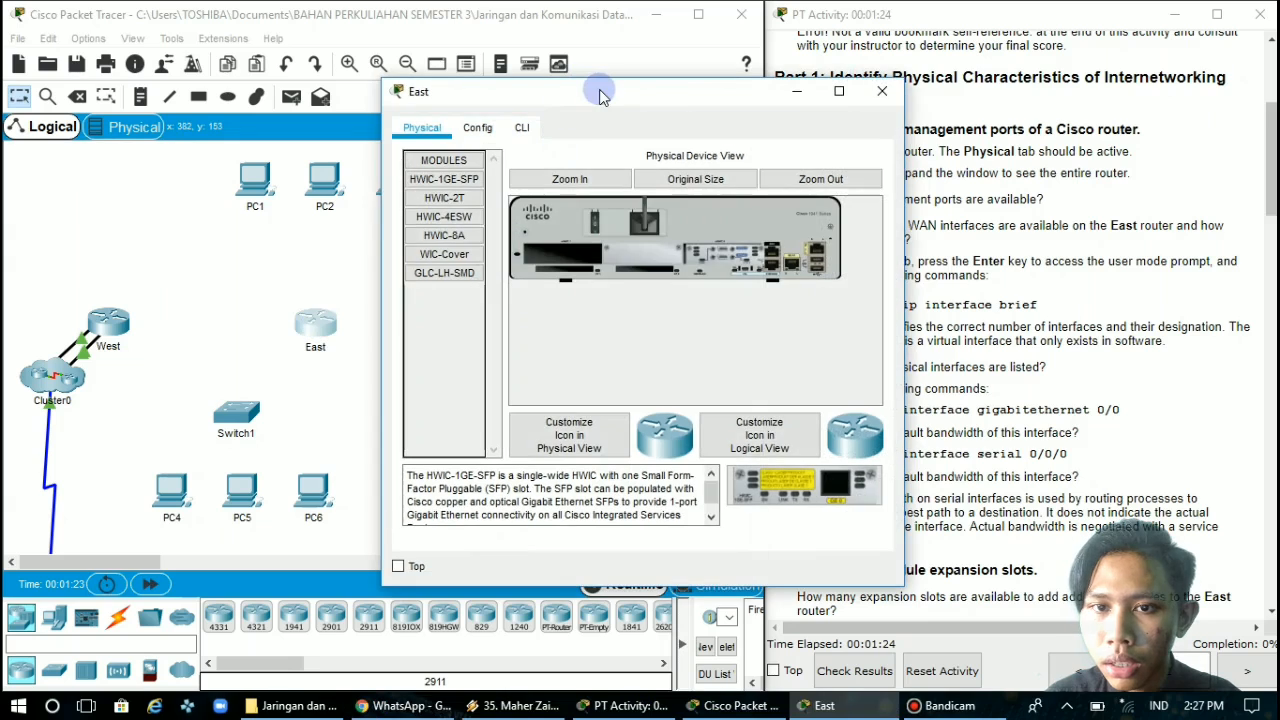
left_click_drag(600, 93, 433, 79)
left_click(1115, 143)
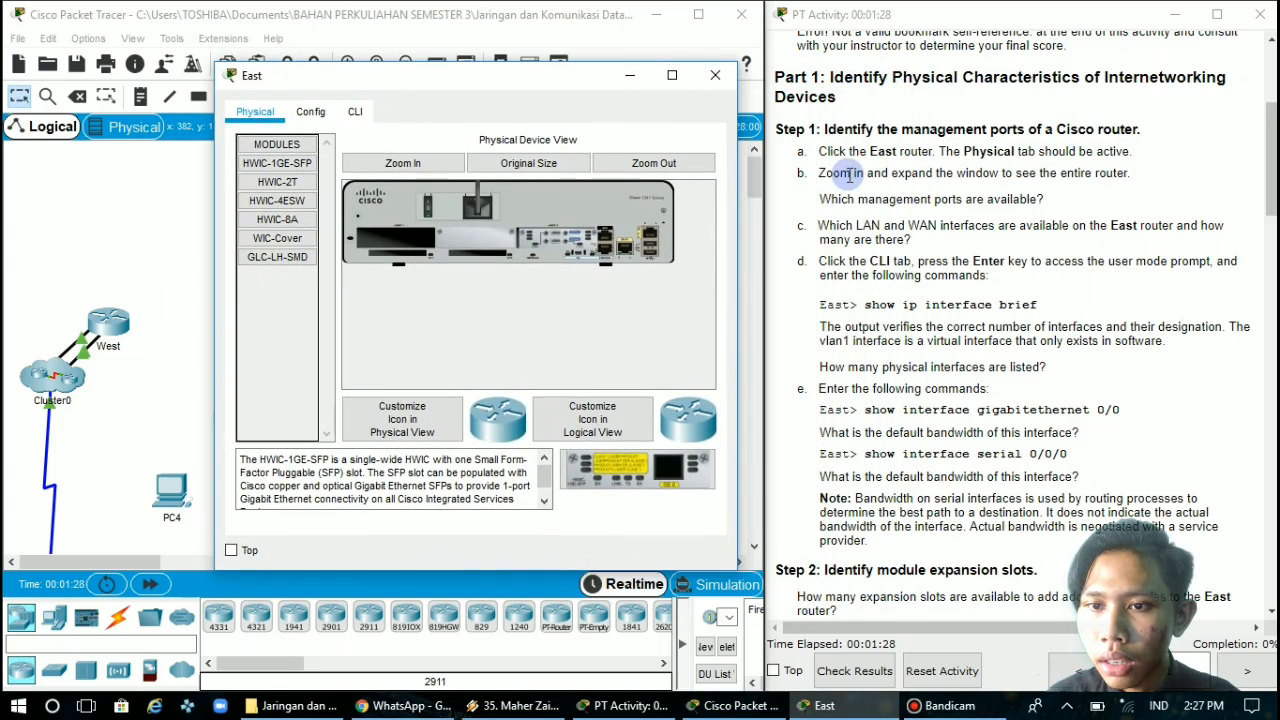
Examine the East router's management ports and its LAN and WAN interfaces in an enlarged physical device view
left_click(522, 163)
left_click(363, 165)
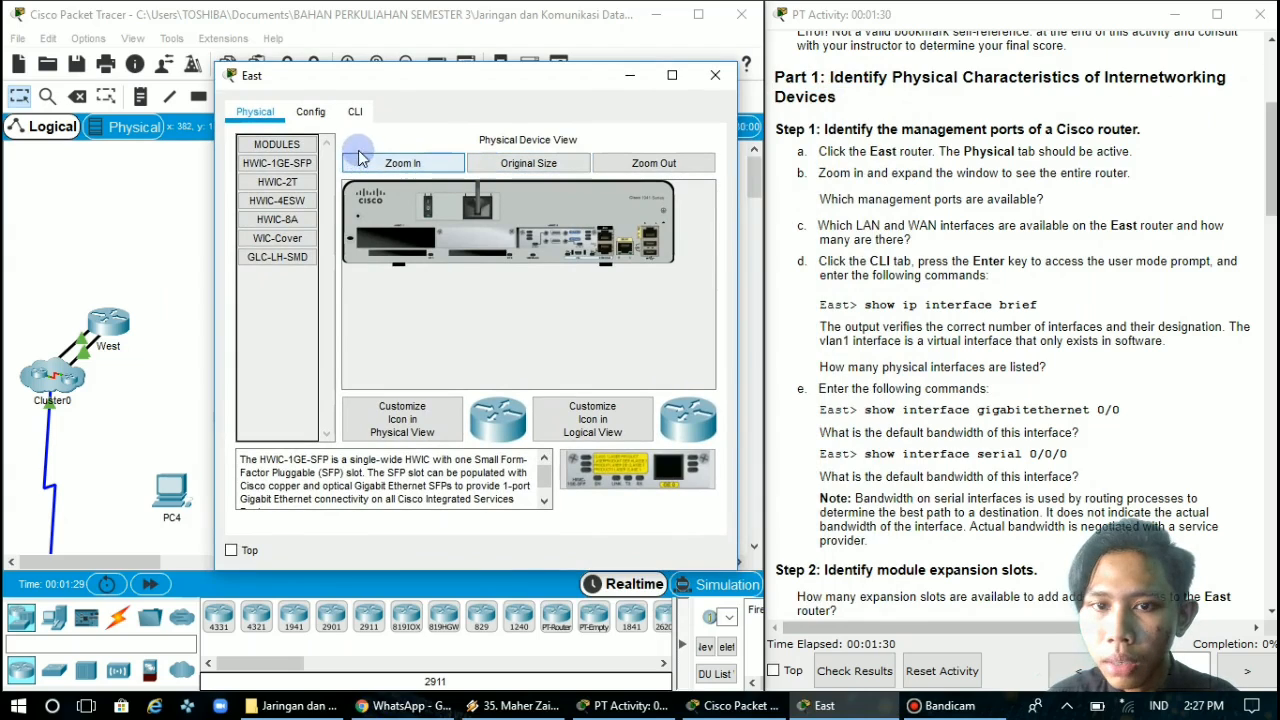
left_click(684, 165)
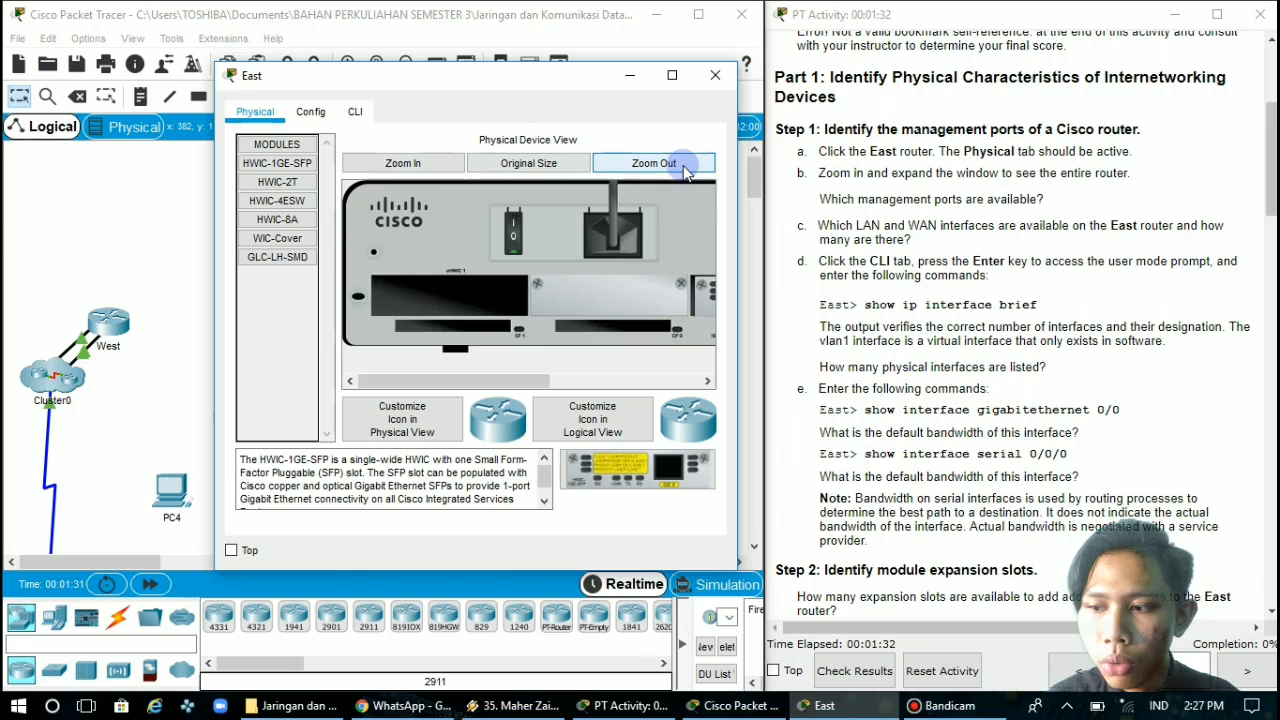
left_click(683, 165)
left_click(955, 190)
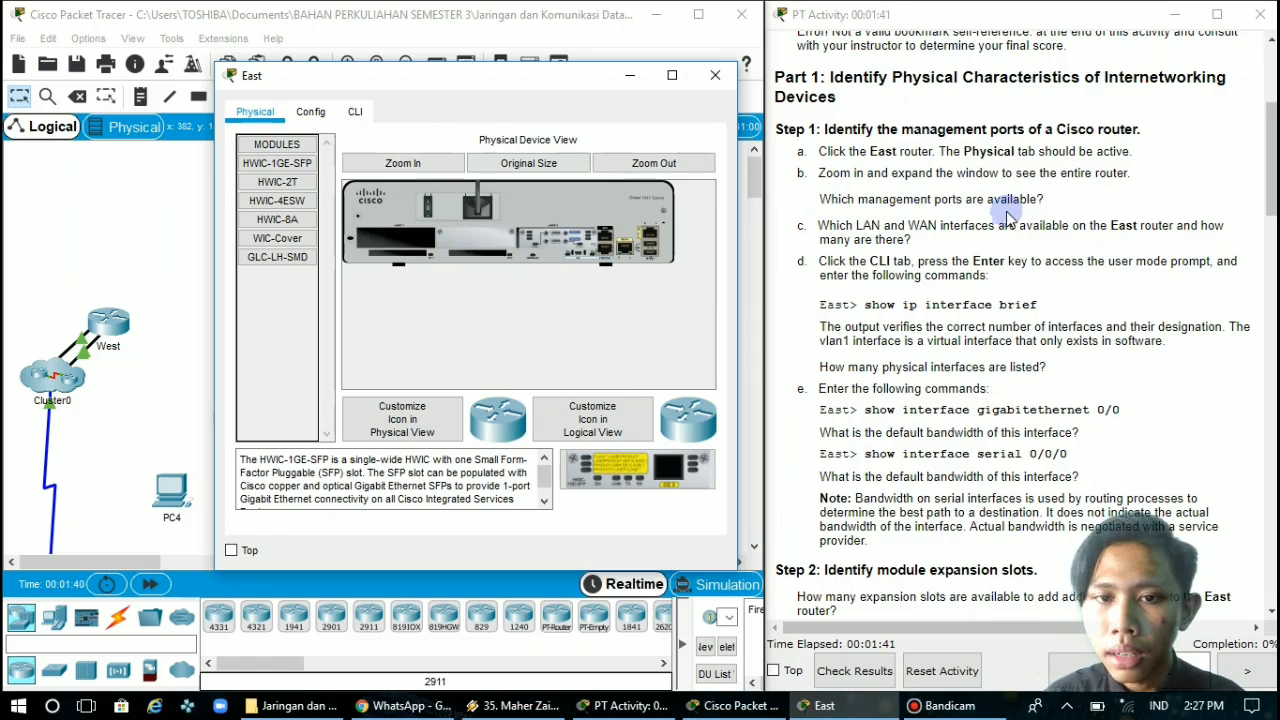
left_click(430, 172)
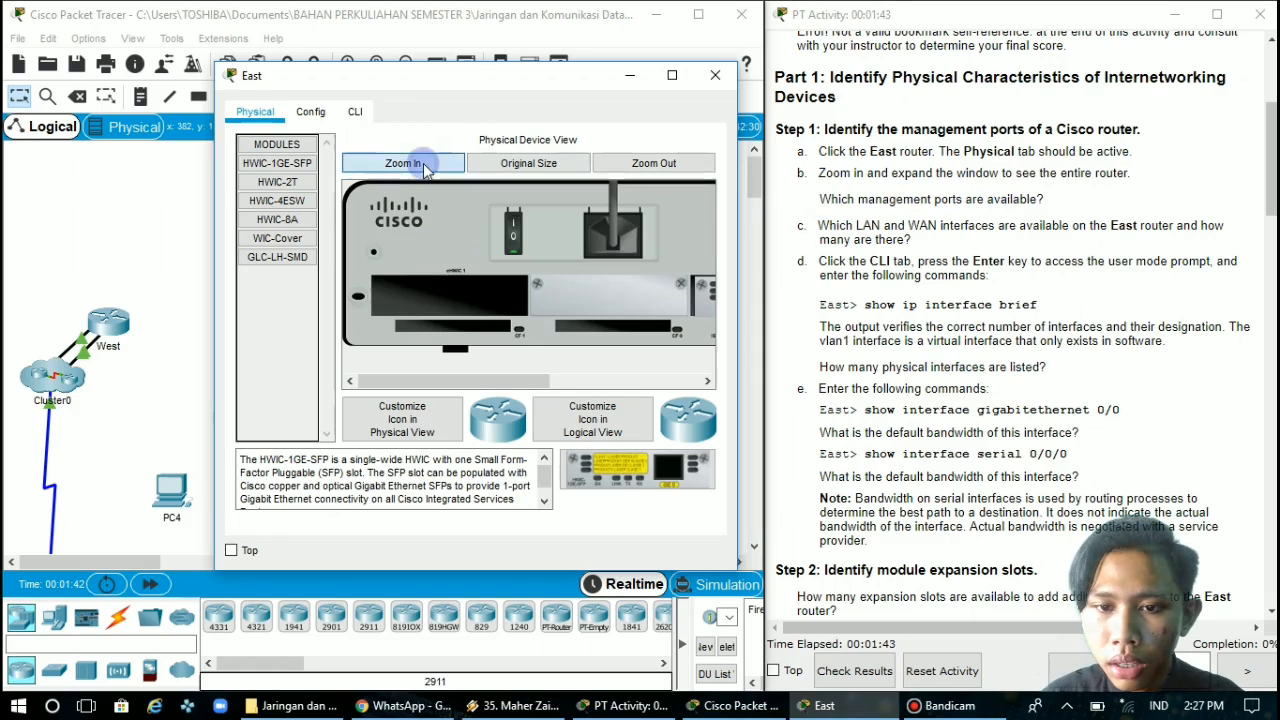
left_click_drag(505, 386, 650, 384)
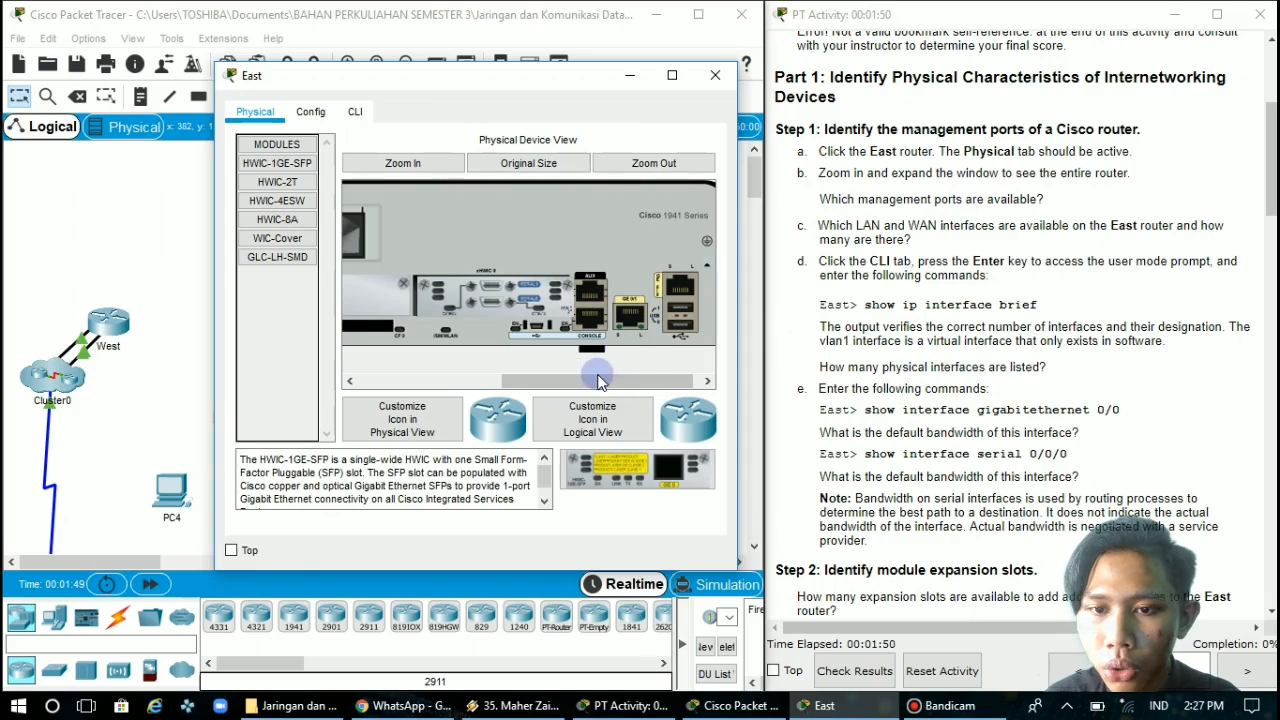
left_click_drag(622, 381, 630, 383)
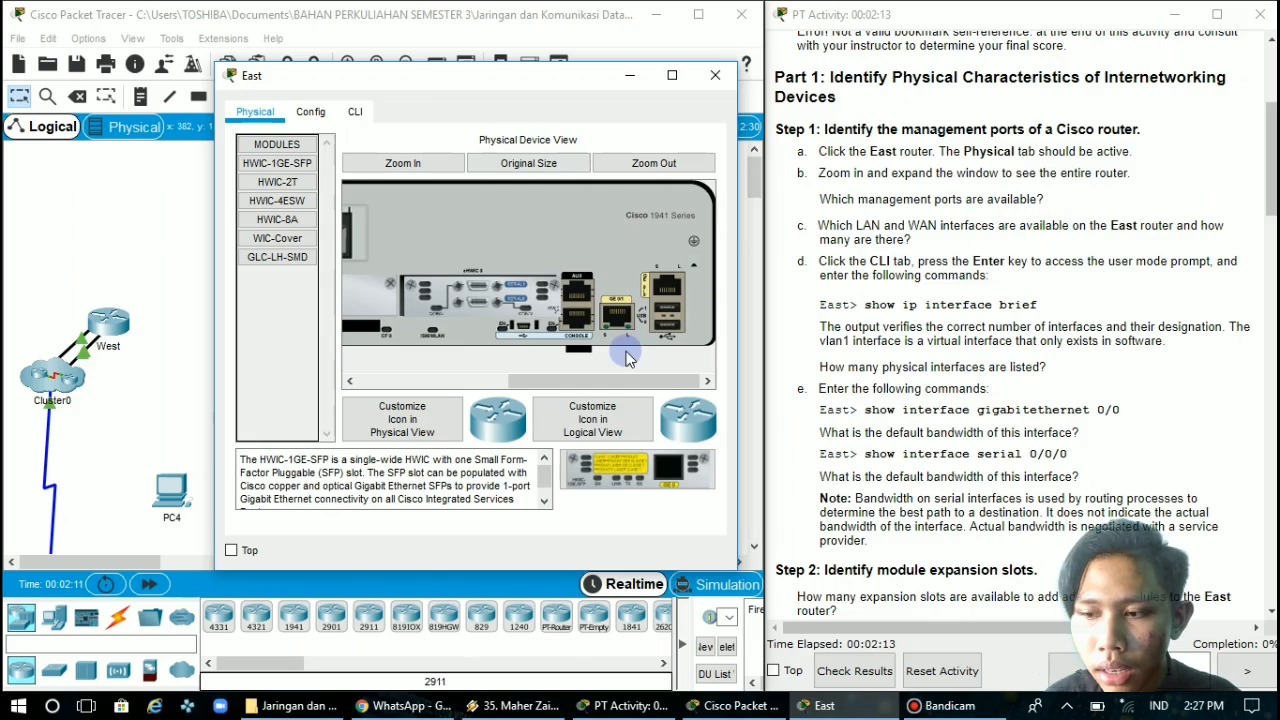
left_click_drag(608, 385, 601, 385)
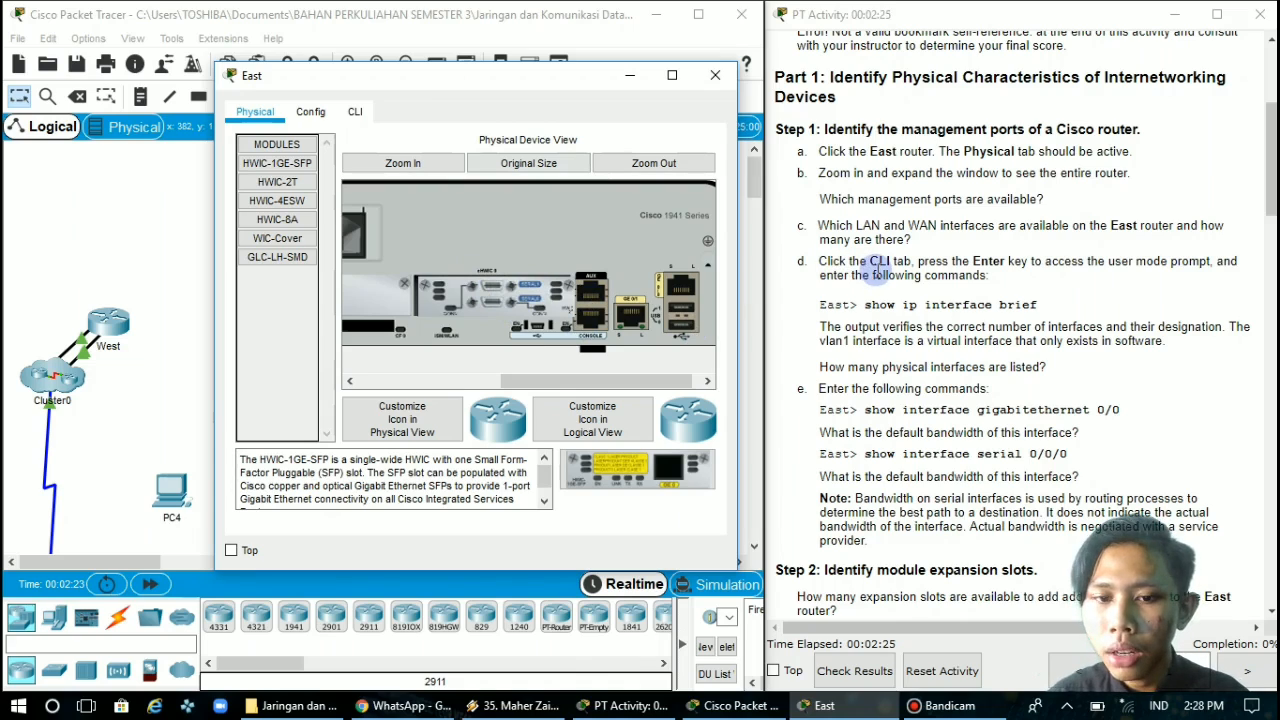
Open the East router's command line interface and start a session at the user mode prompt
left_click(362, 113)
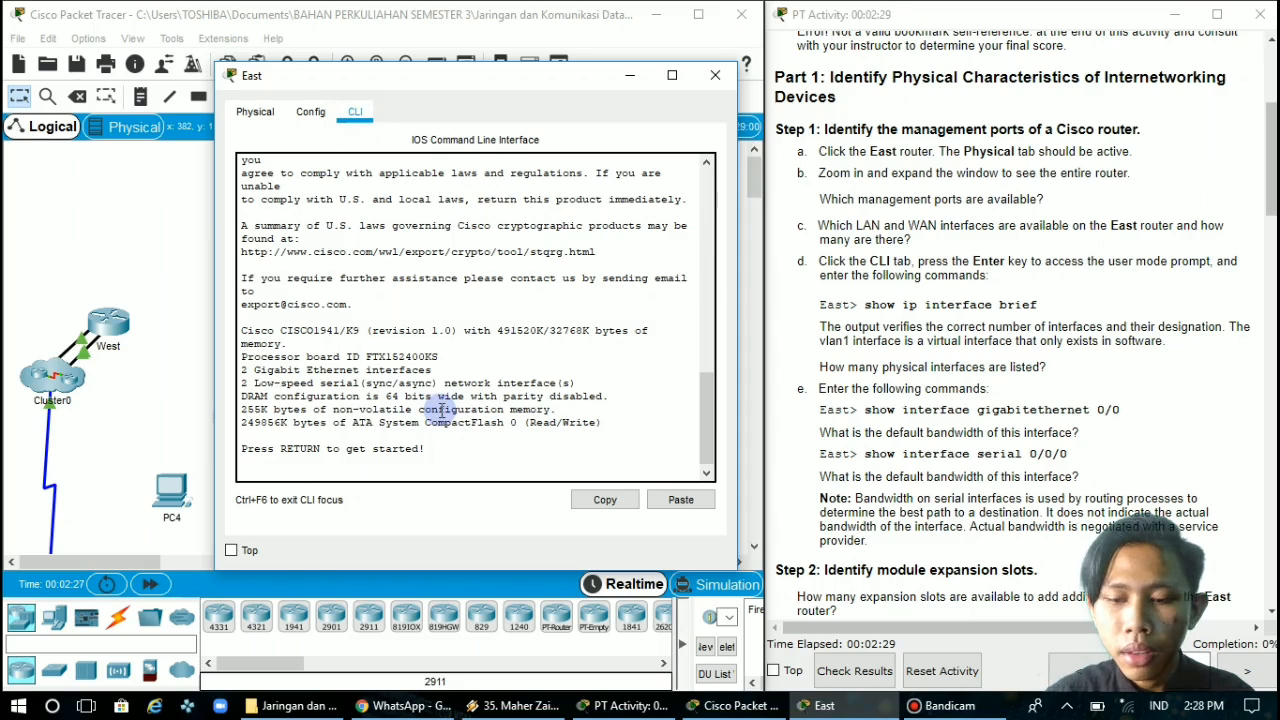
left_click(407, 463)
key("Return")
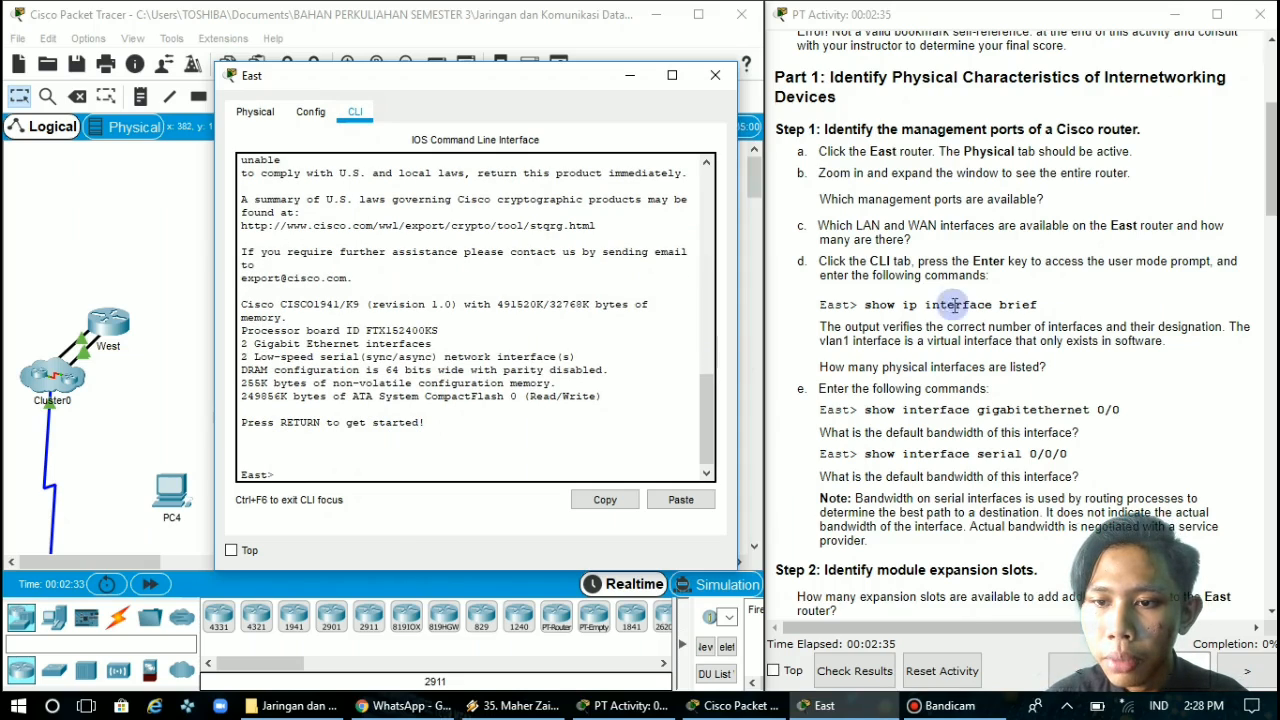
Run the command "show ip interface brief" on the East router
left_click_drag(1037, 304, 865, 305)
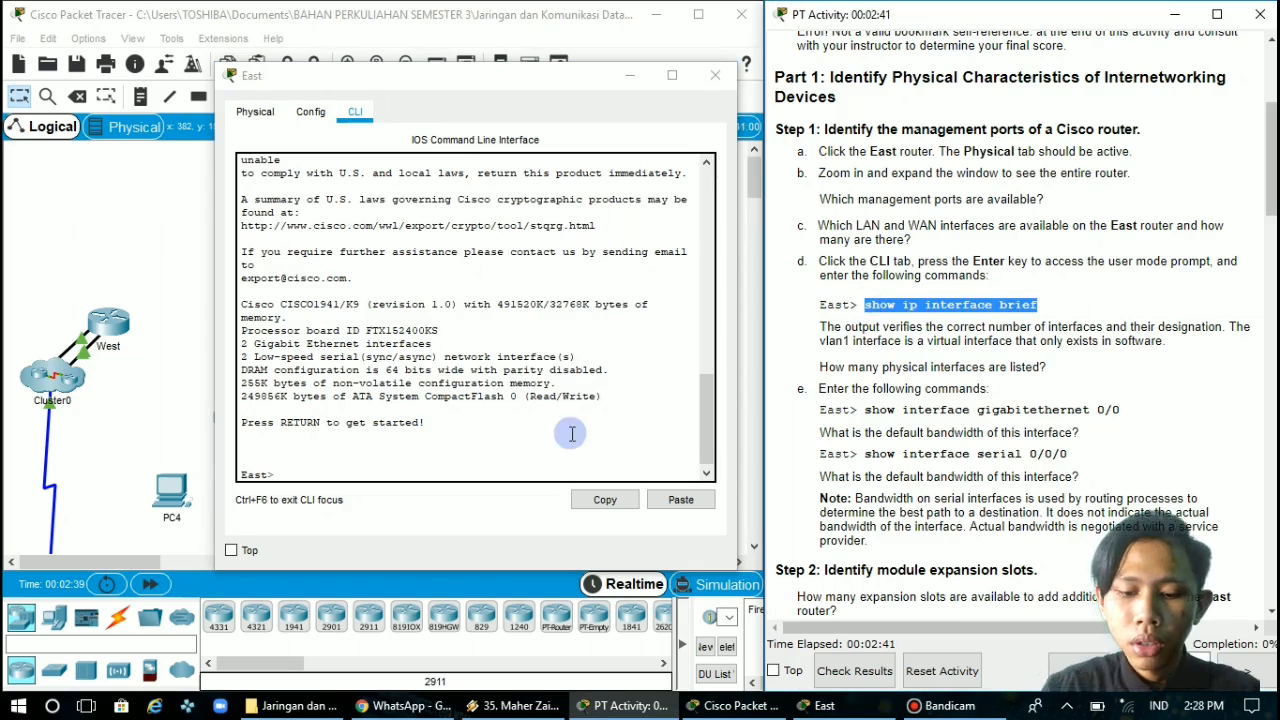
left_click(503, 463)
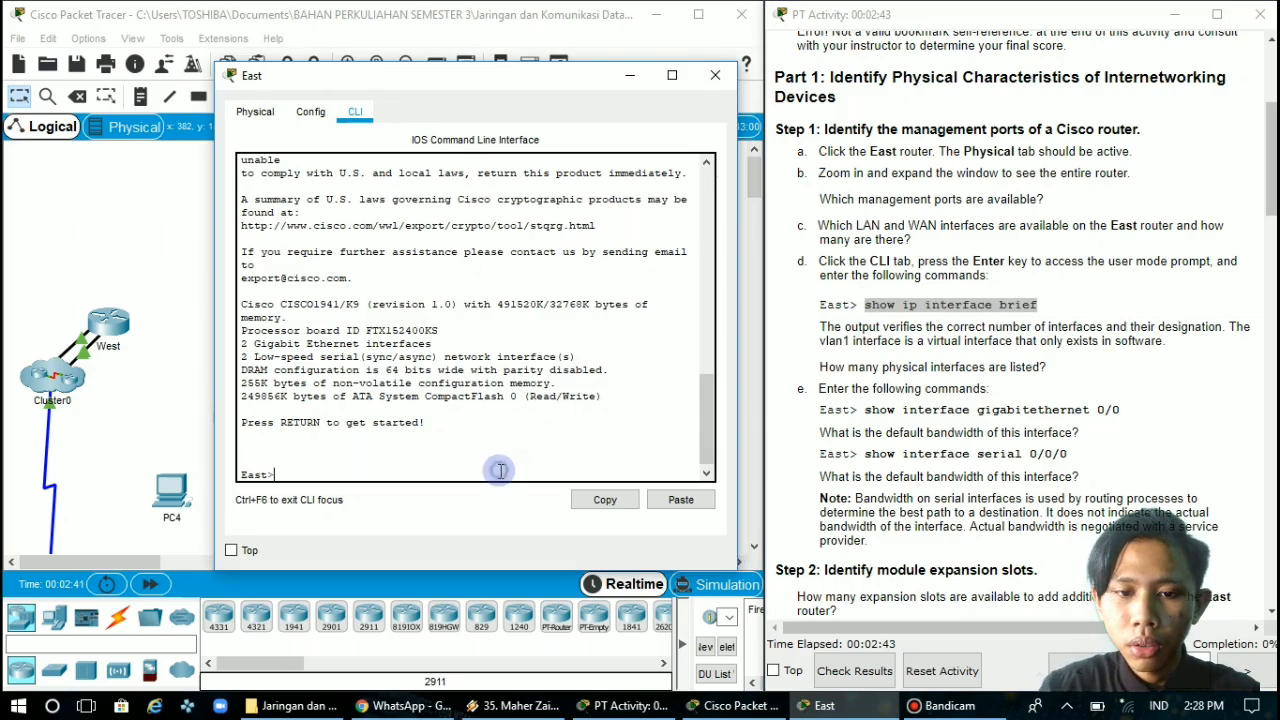
type("show i")
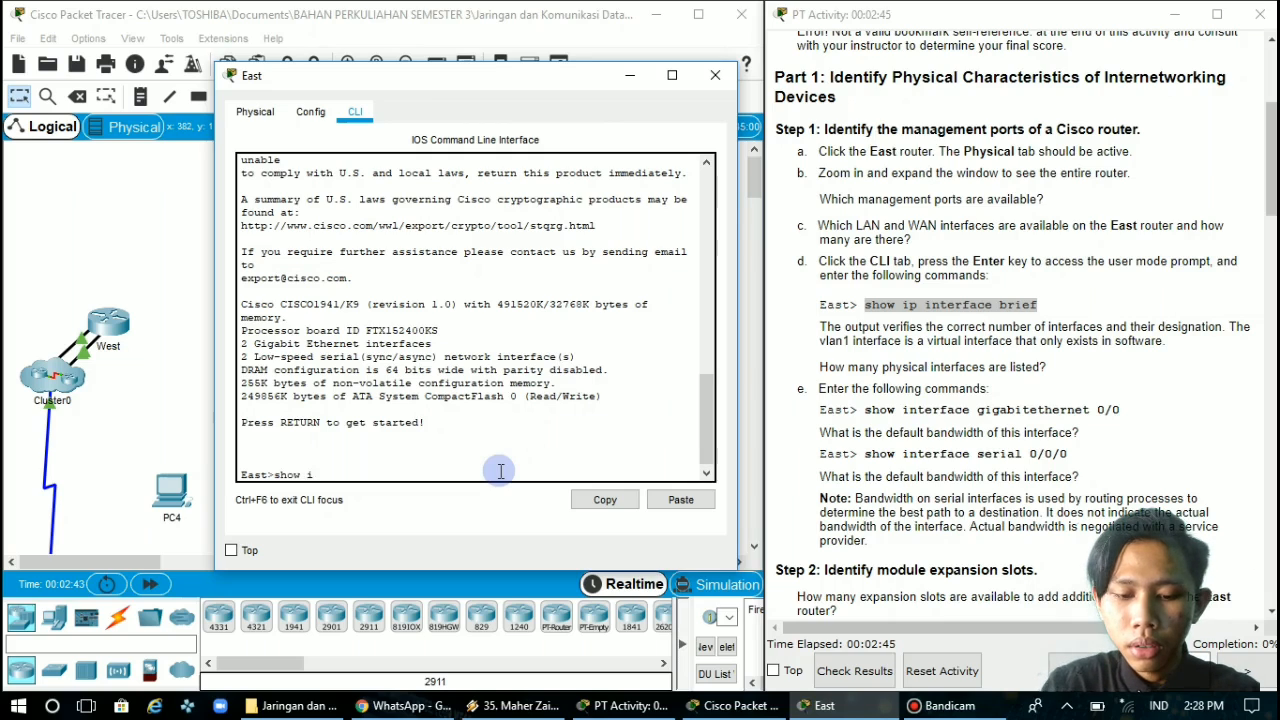
type("p inte")
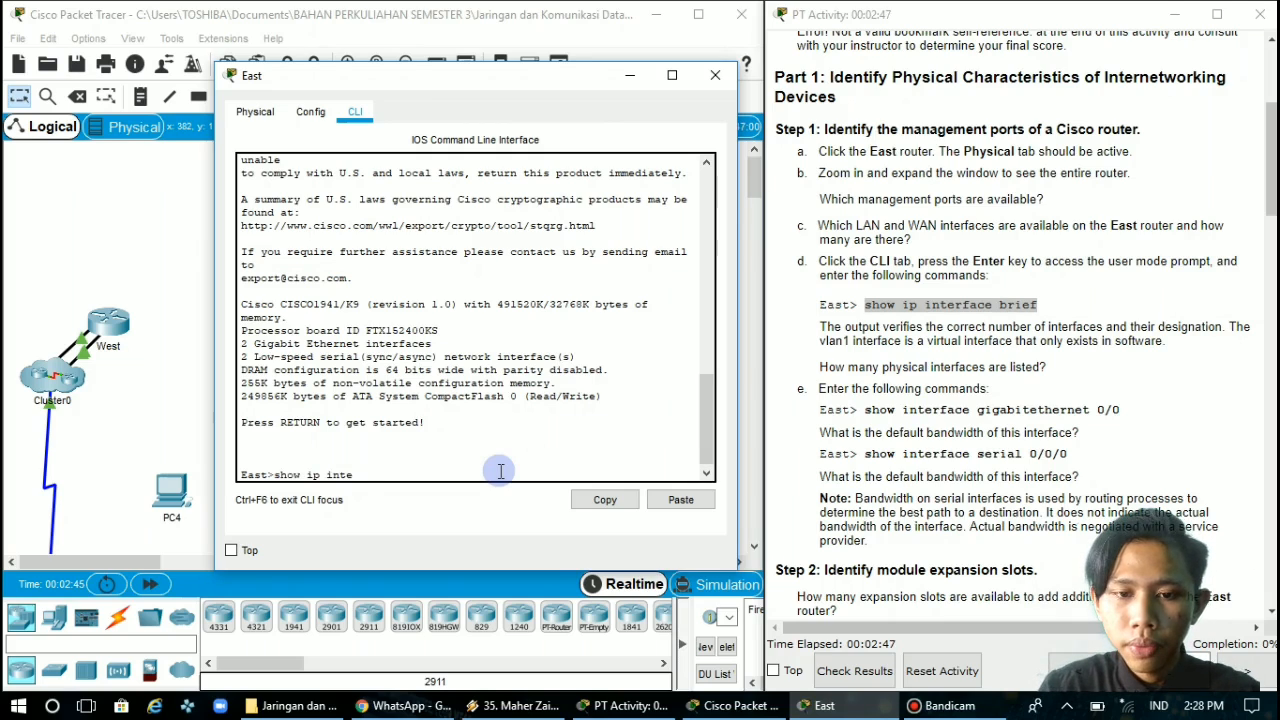
type("rface ")
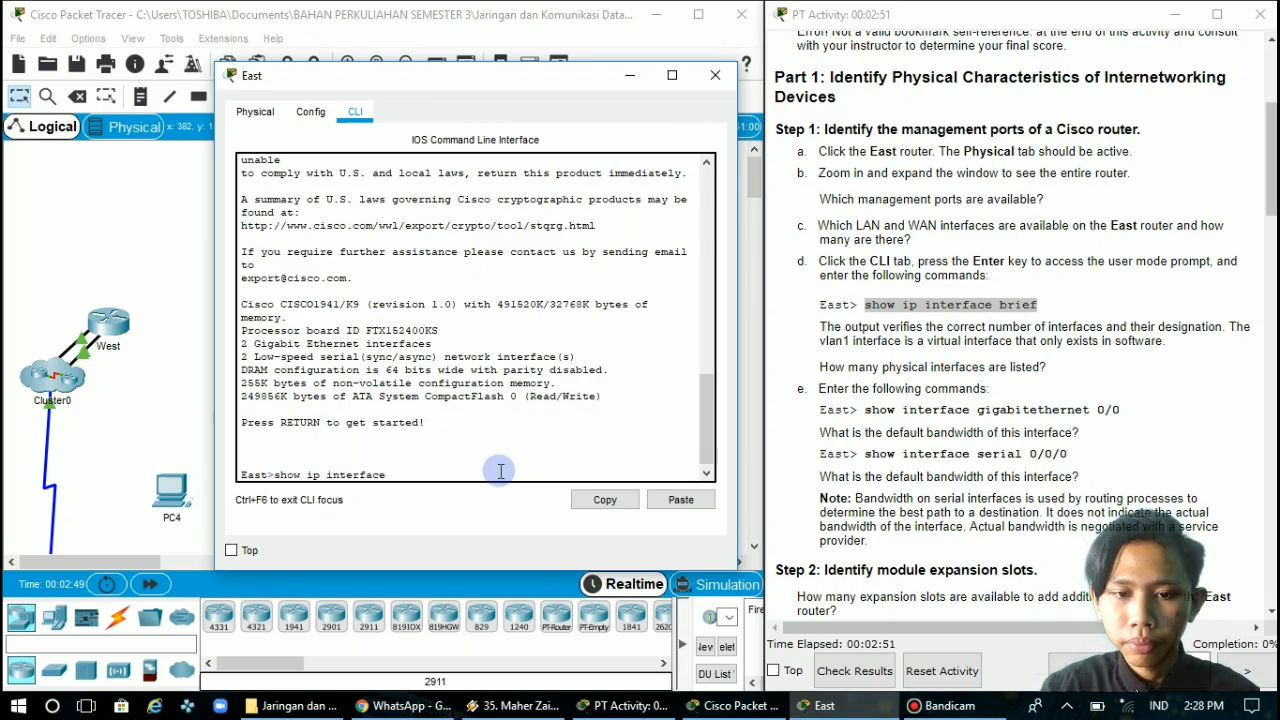
type("brief")
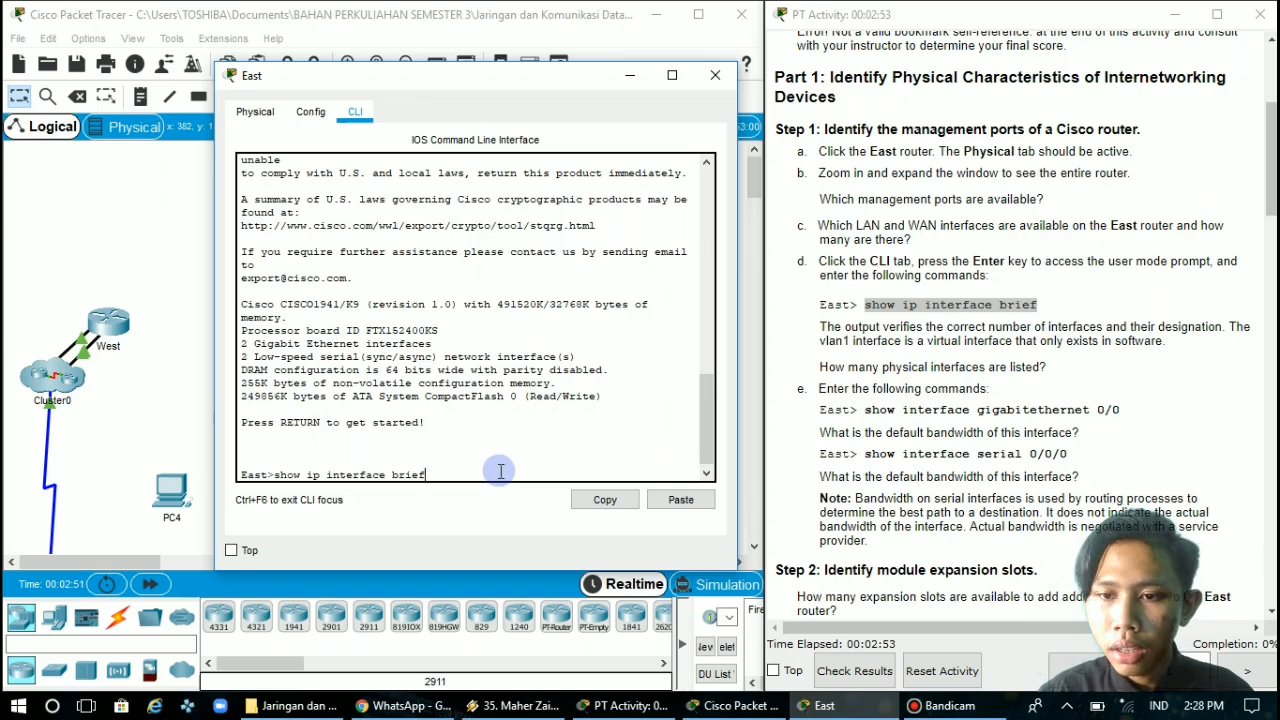
key("Return")
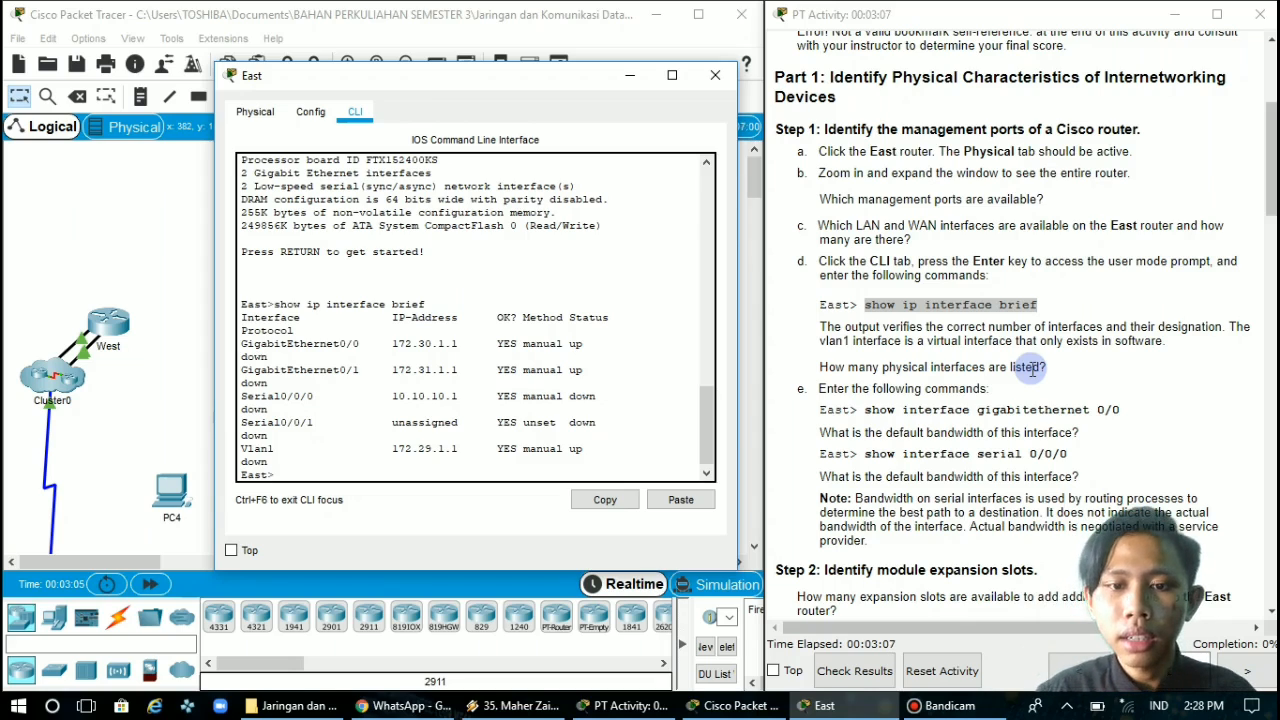
Examine the GigabitEthernet, Serial and Vlan entries in the interface summary to identify the router's physical interfaces
scroll(418, 432, "down", 1)
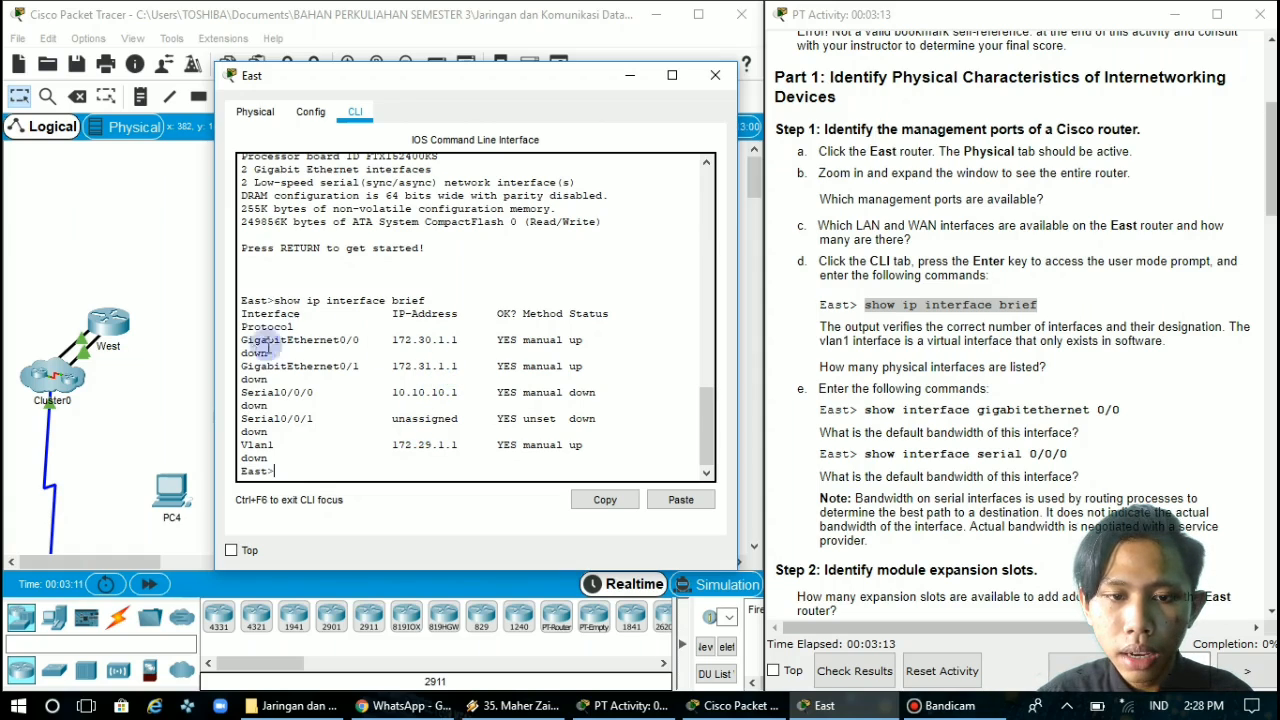
left_click_drag(246, 340, 366, 340)
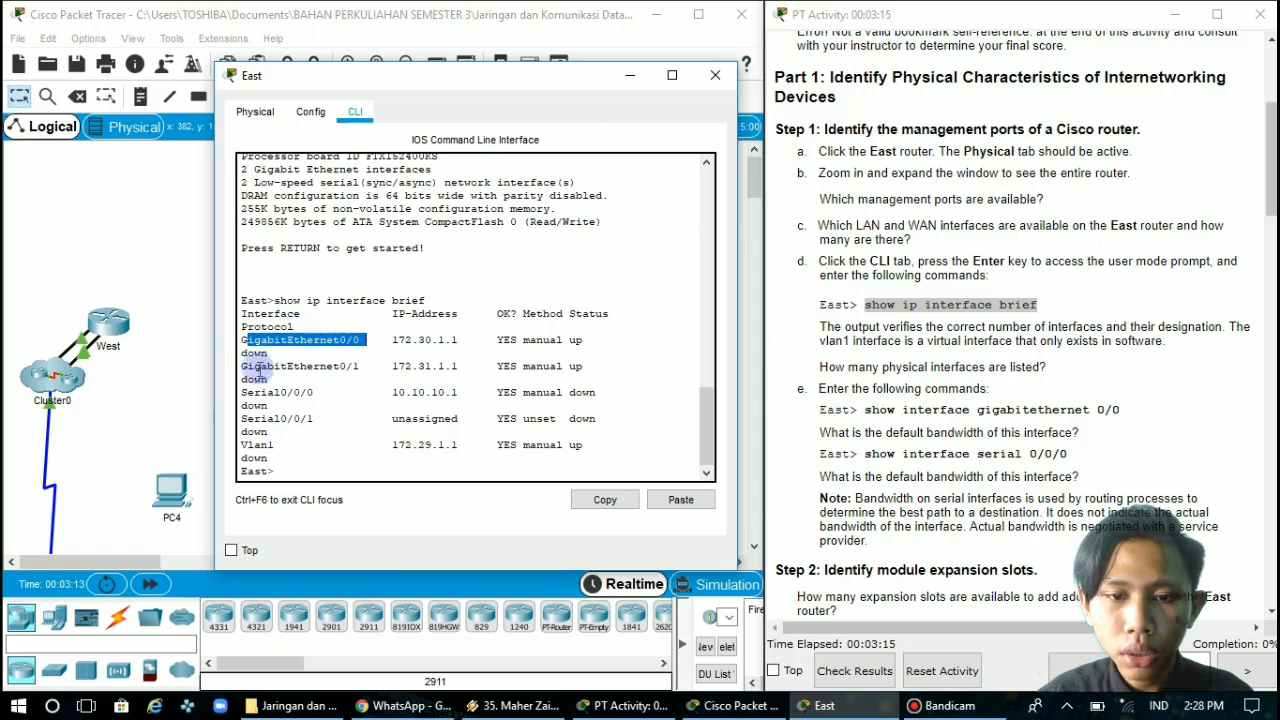
left_click_drag(246, 366, 364, 367)
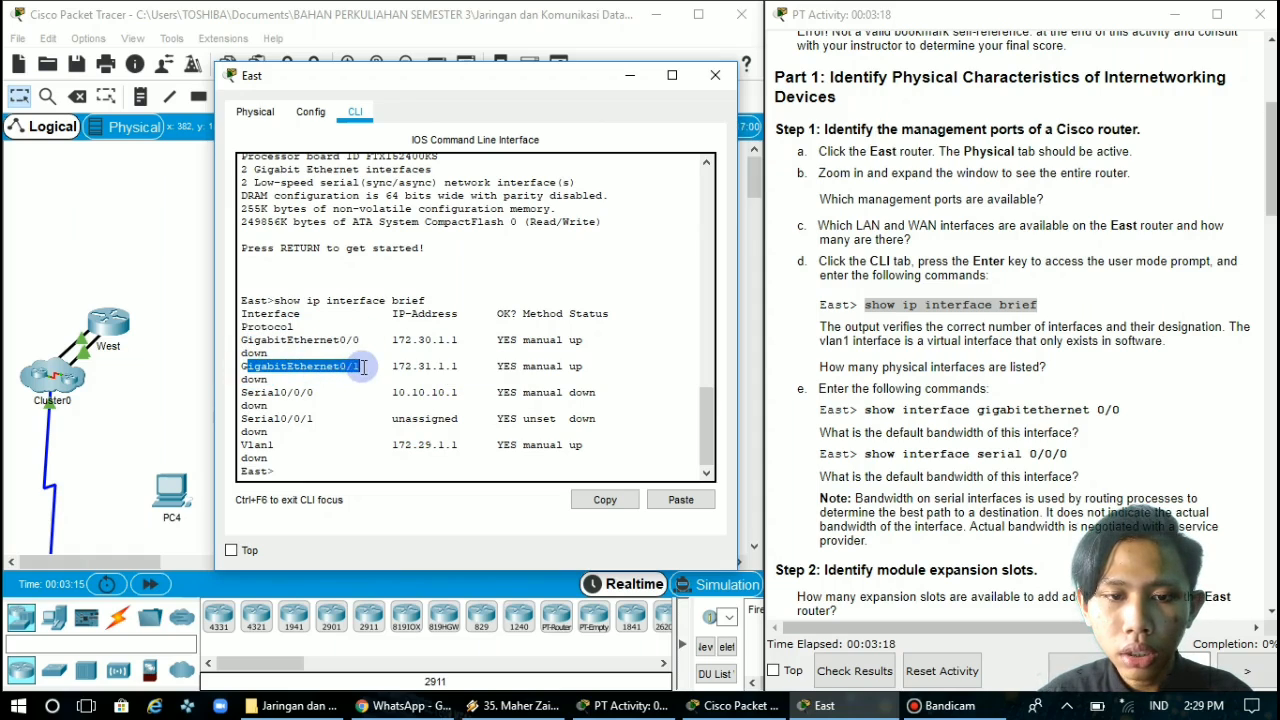
left_click_drag(241, 393, 329, 412)
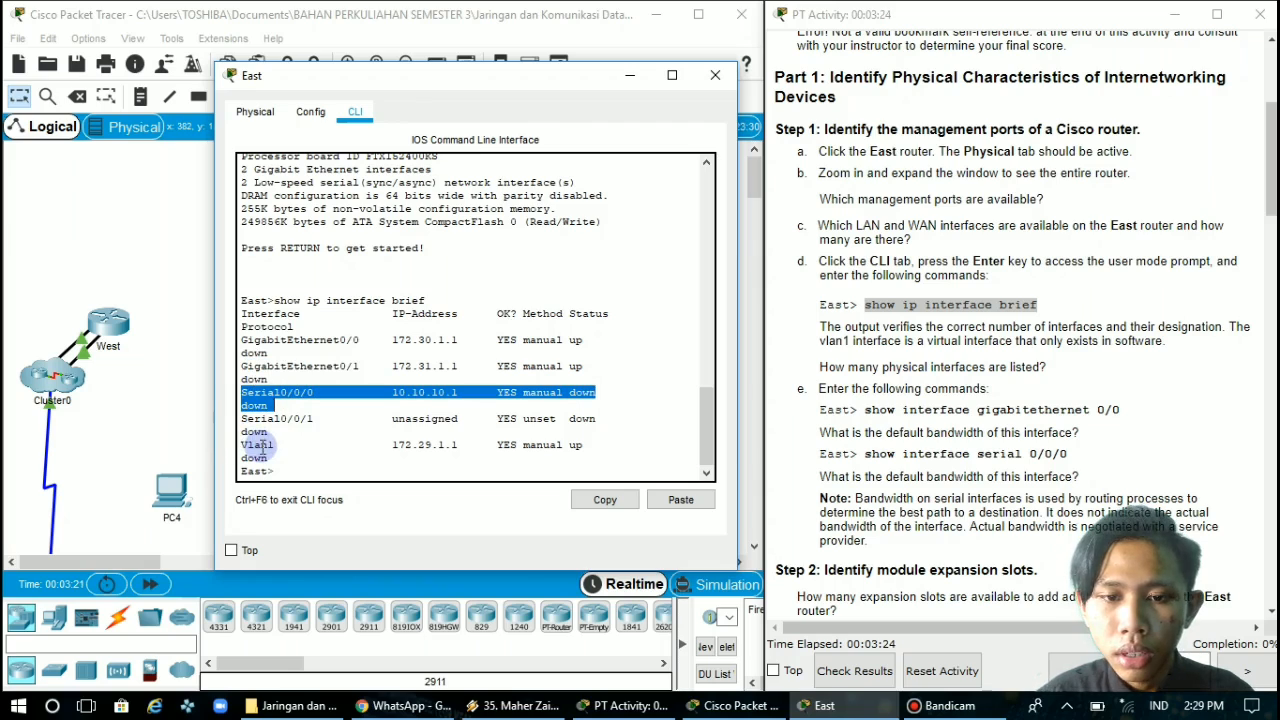
left_click_drag(262, 447, 360, 449)
left_click(531, 451)
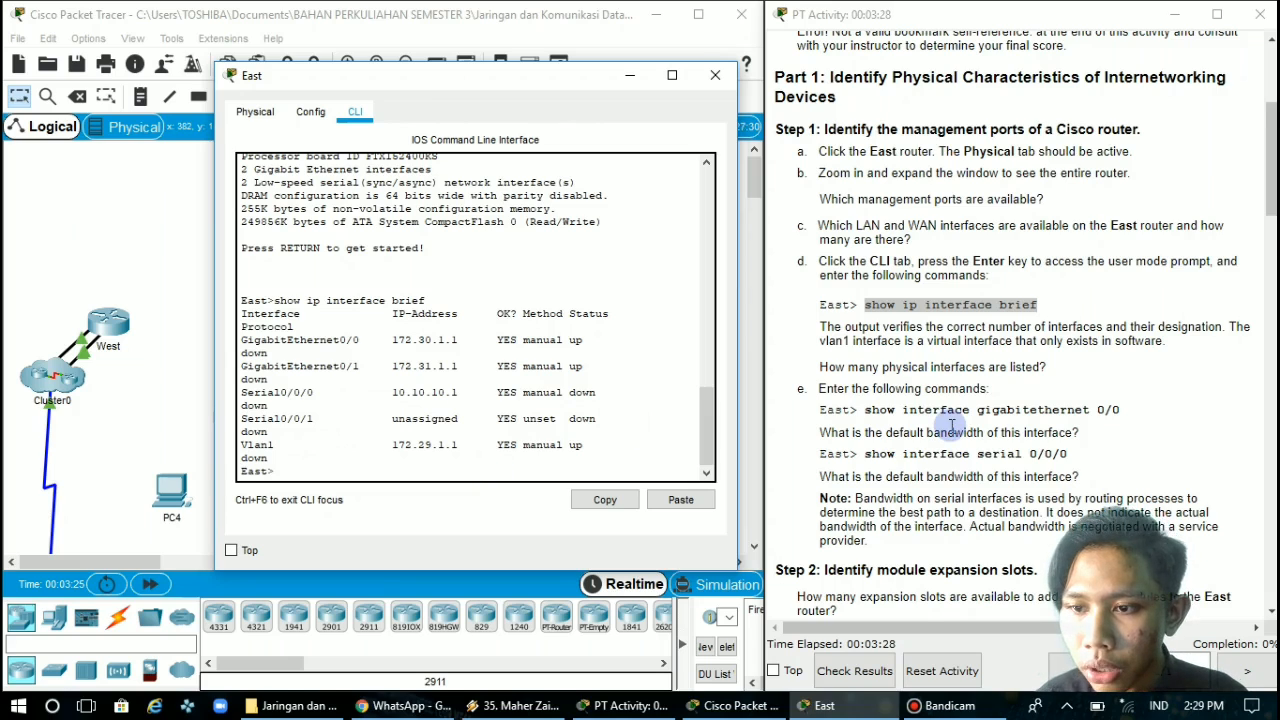
Try to run the command "show interface gigabiteethernet 0/0" on the East router
scroll(952, 425, "down", 1)
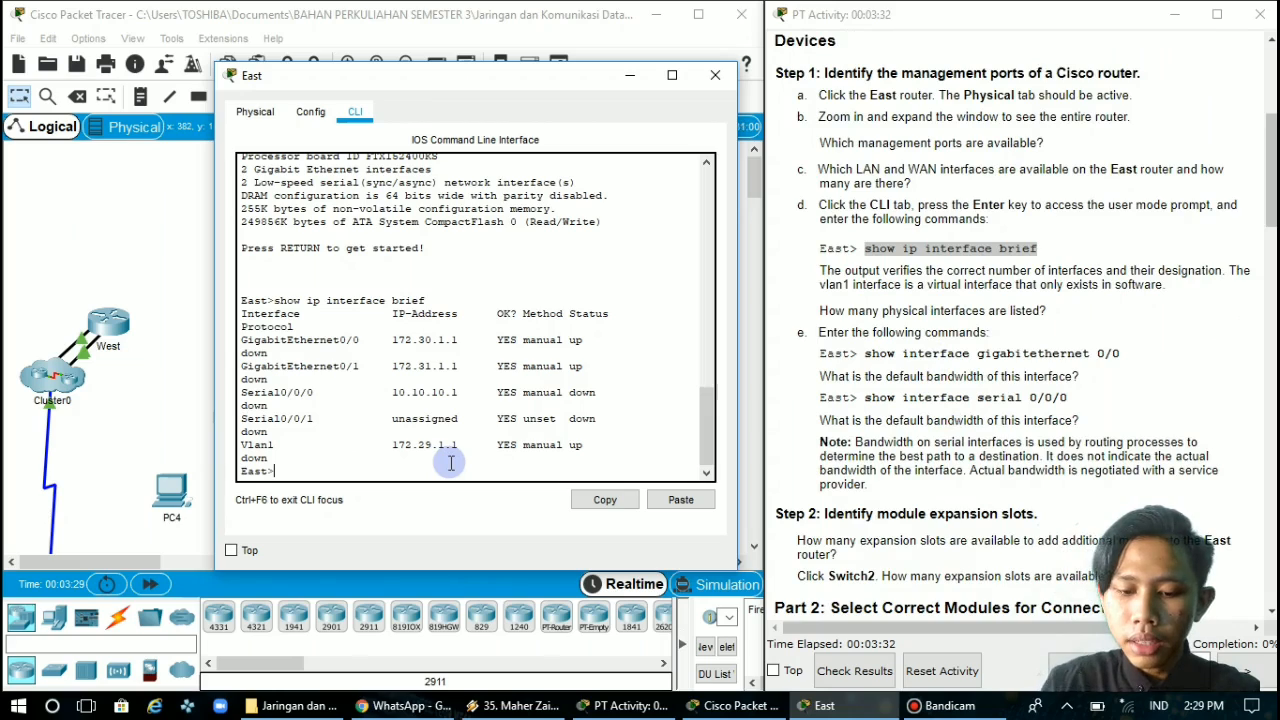
type("show i")
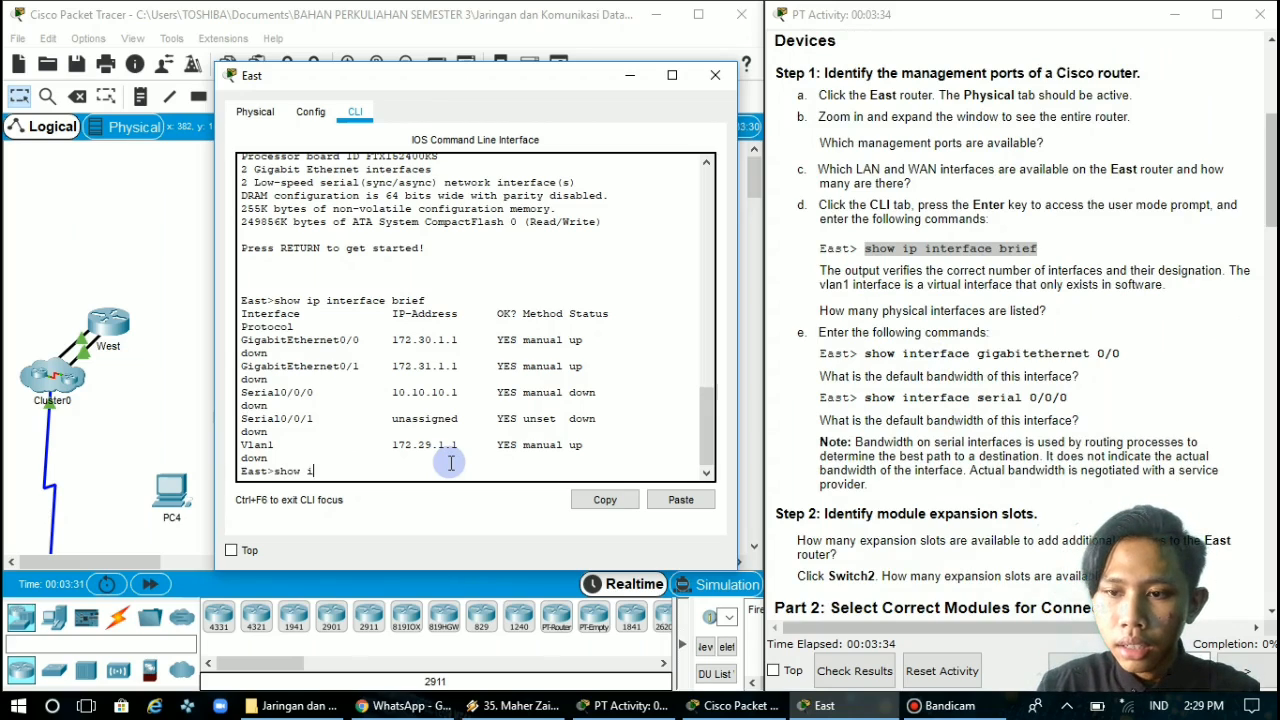
type("nterface")
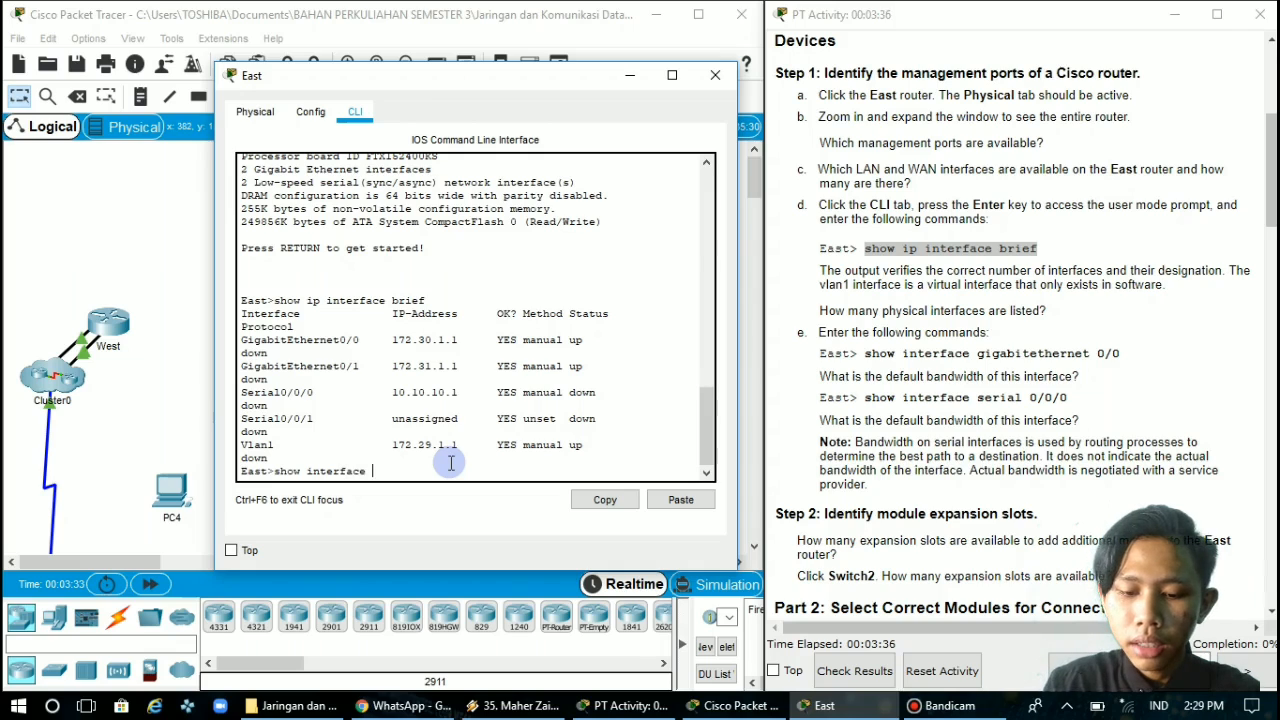
type(" gigabai")
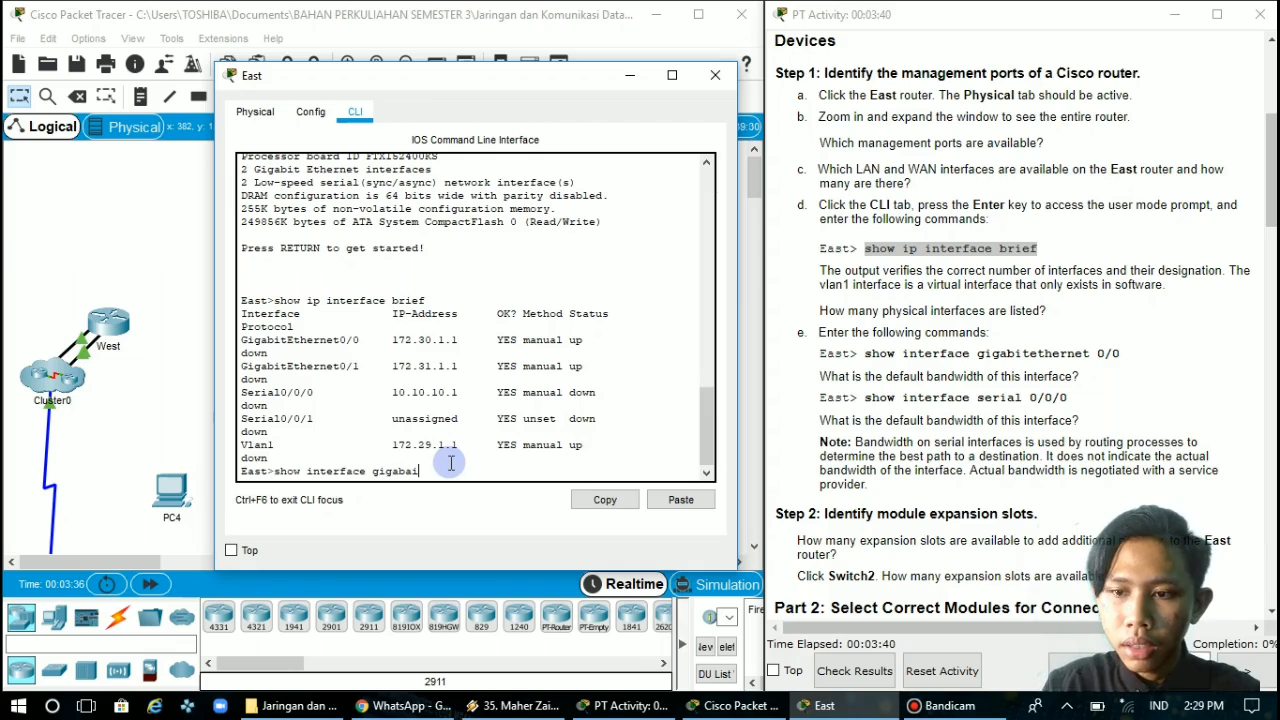
key("BackSpace")
key("BackSpace")
type("ite")
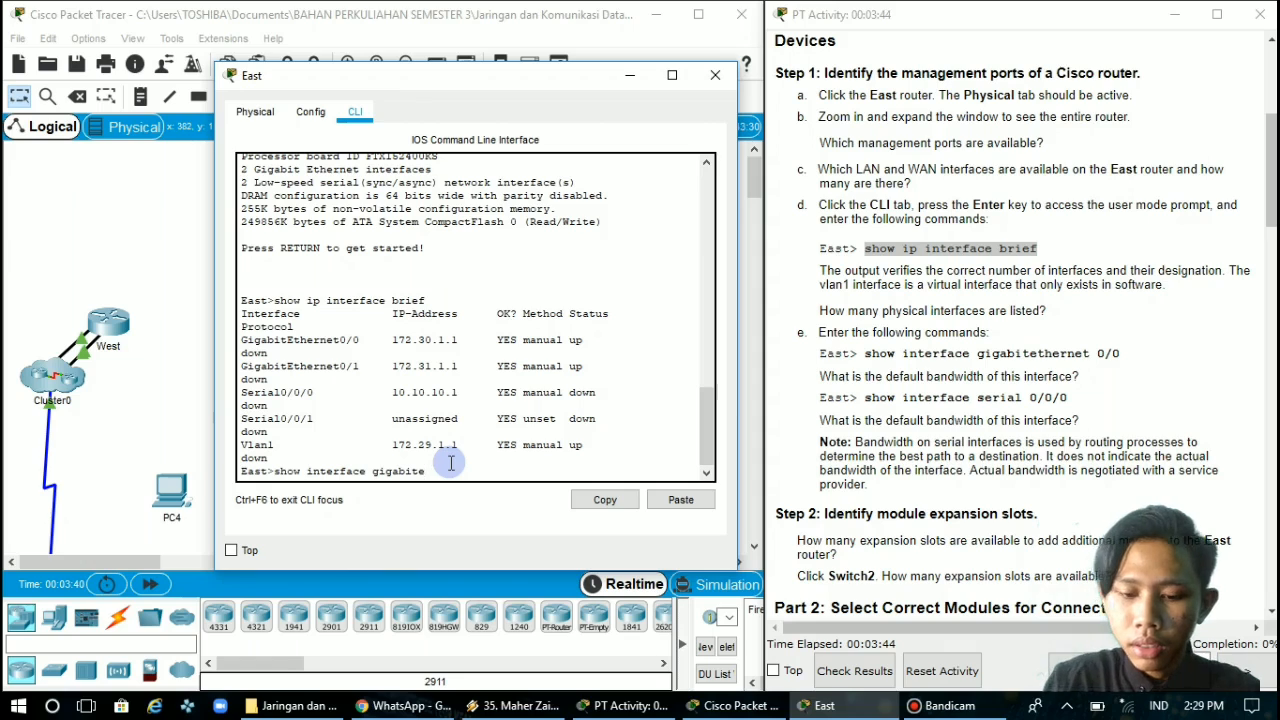
type("e")
type("hernet")
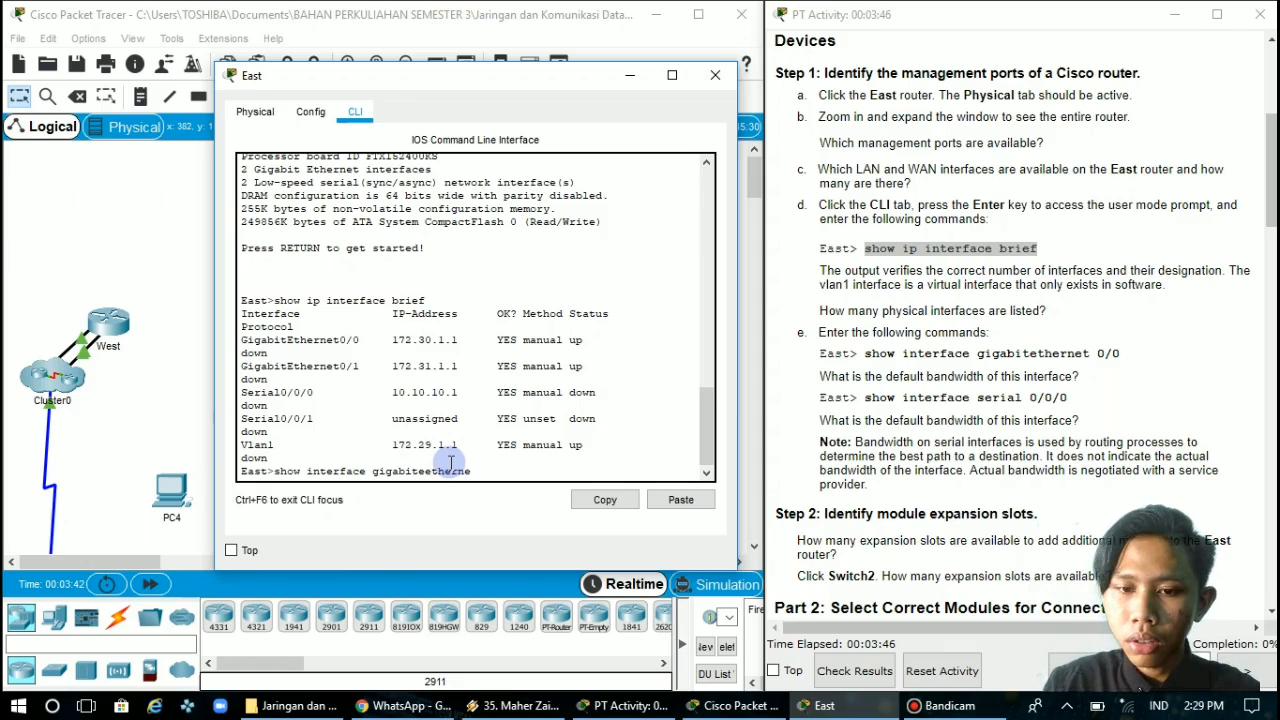
type(" 0/0")
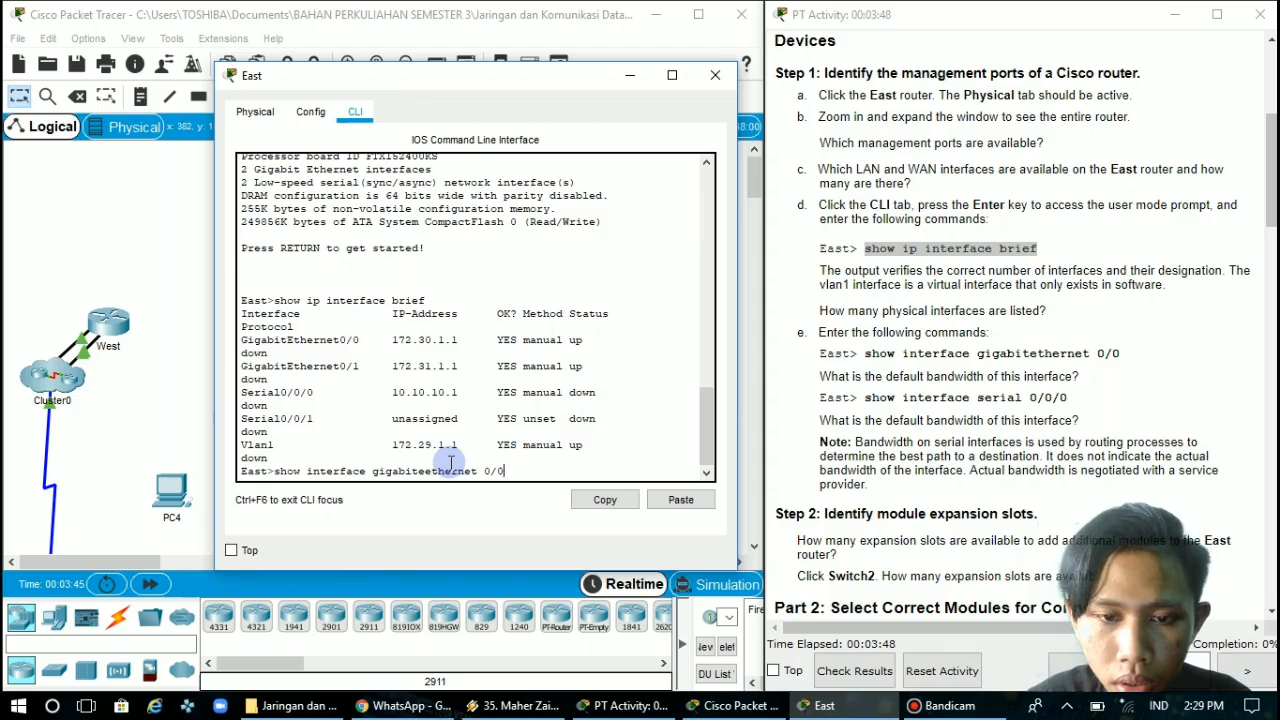
key("Return")
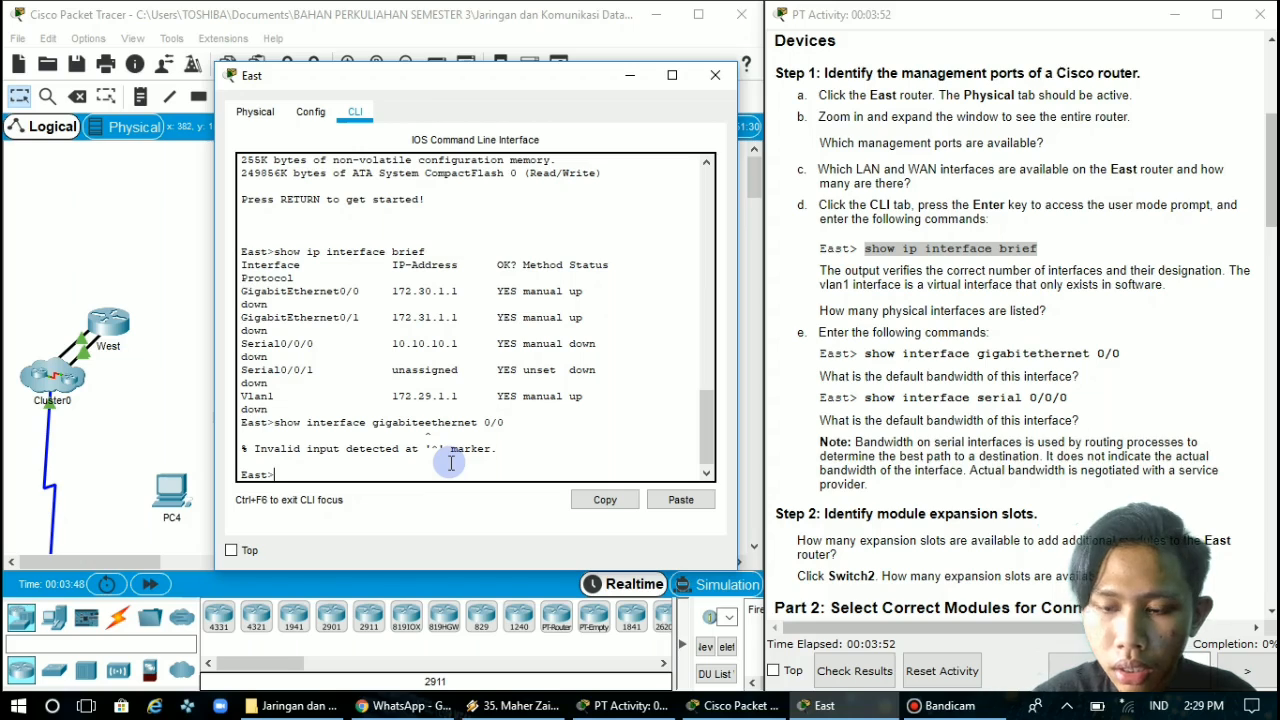
Run "show interface gigabitethernet 0/0" on the East router and check the interface's default bandwidth in the full output
key("Up")
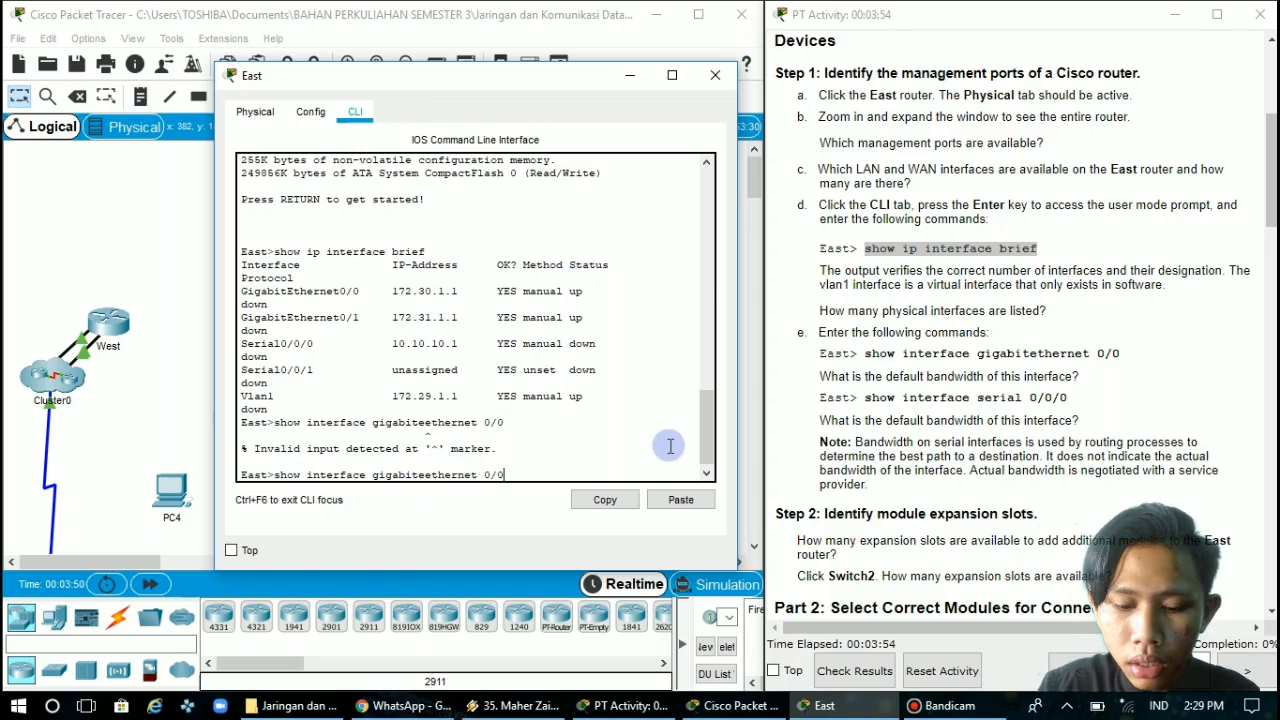
key("BackSpace")
key("BackSpace")
key("BackSpace")
key("BackSpace")
key("BackSpace")
key("BackSpace")
key("BackSpace")
key("BackSpace")
key("BackSpace")
key("BackSpace")
key("BackSpace")
key("BackSpace")
key("BackSpace")
key("BackSpace")
key("BackSpace")
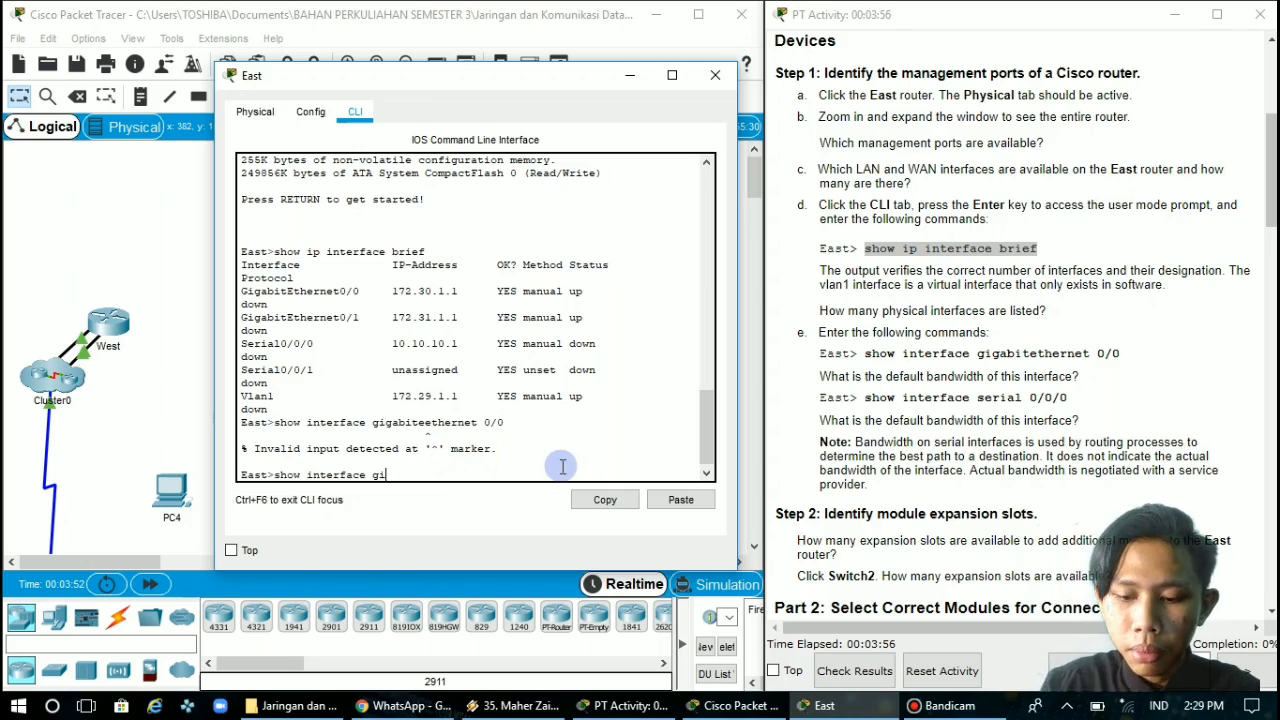
type("ab")
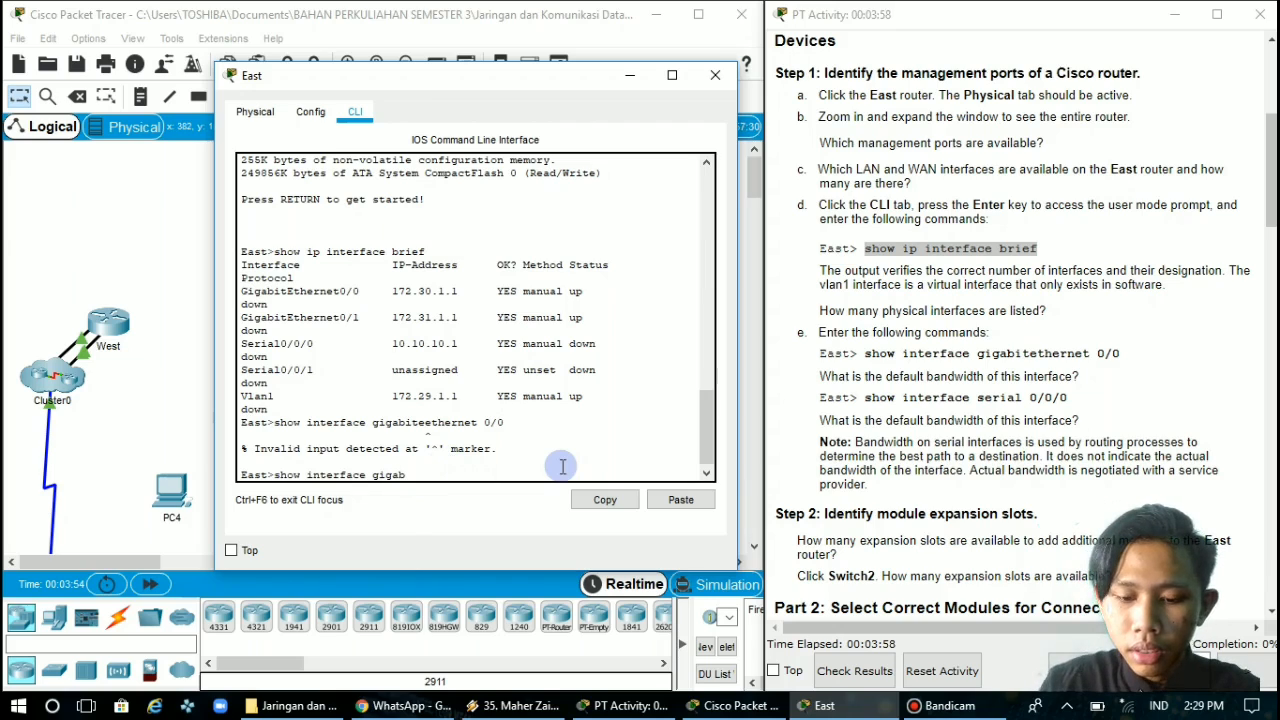
type("ite")
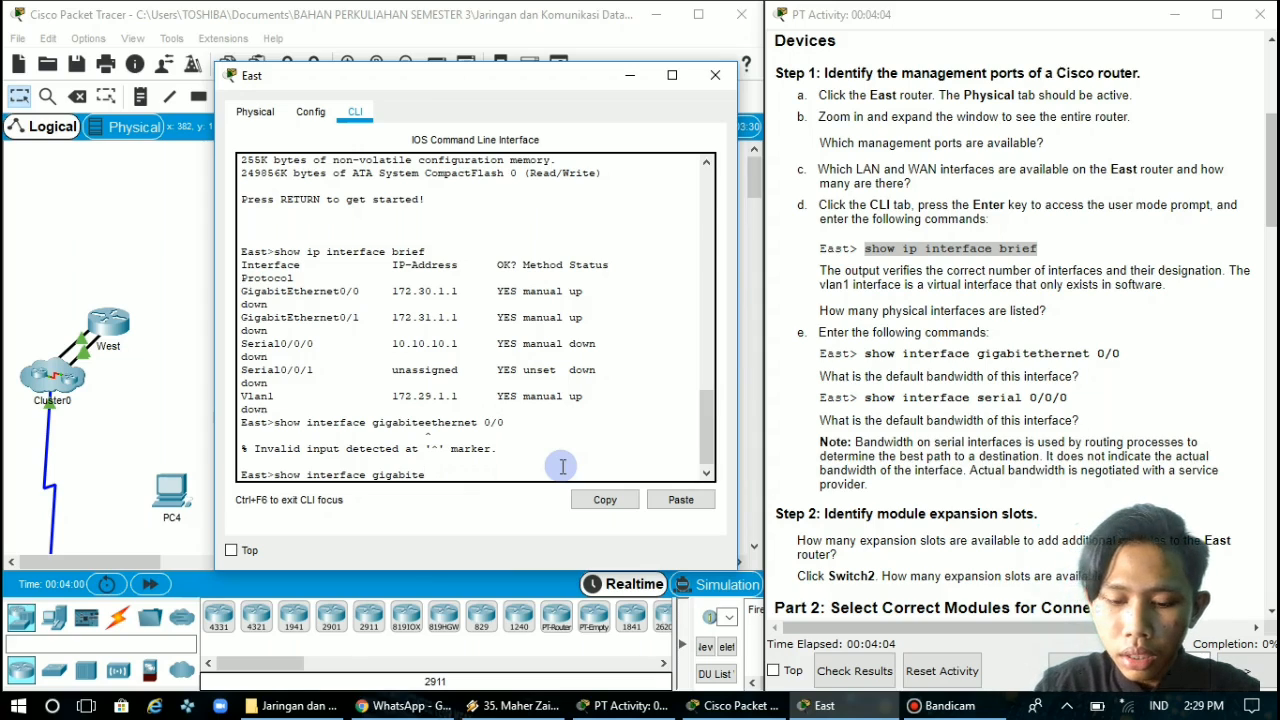
type("thernet")
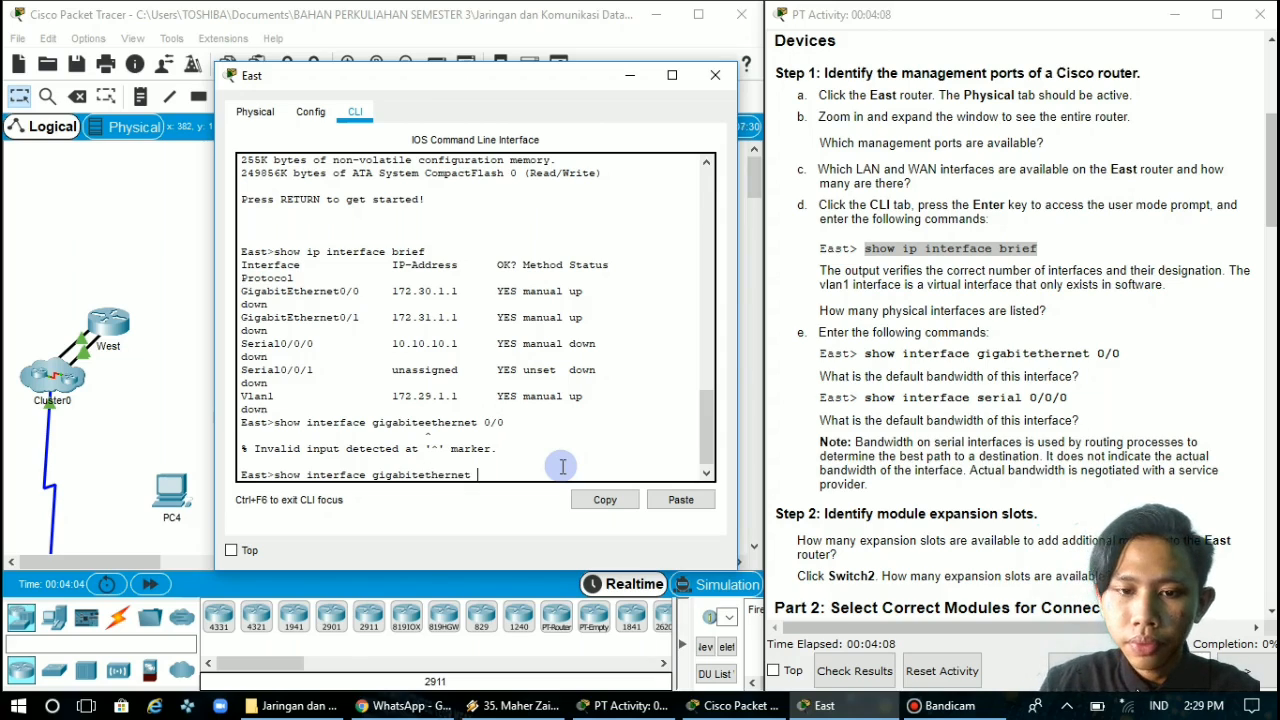
type(" 0/0")
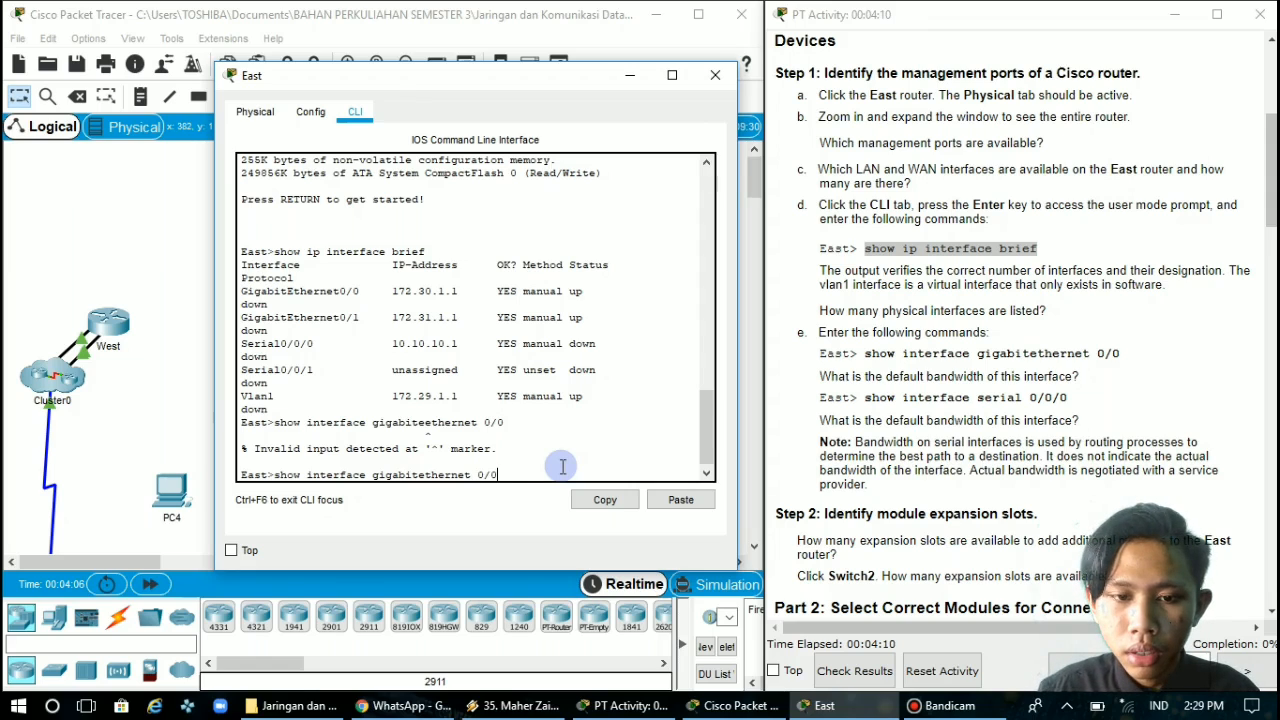
key("Return")
key("space")
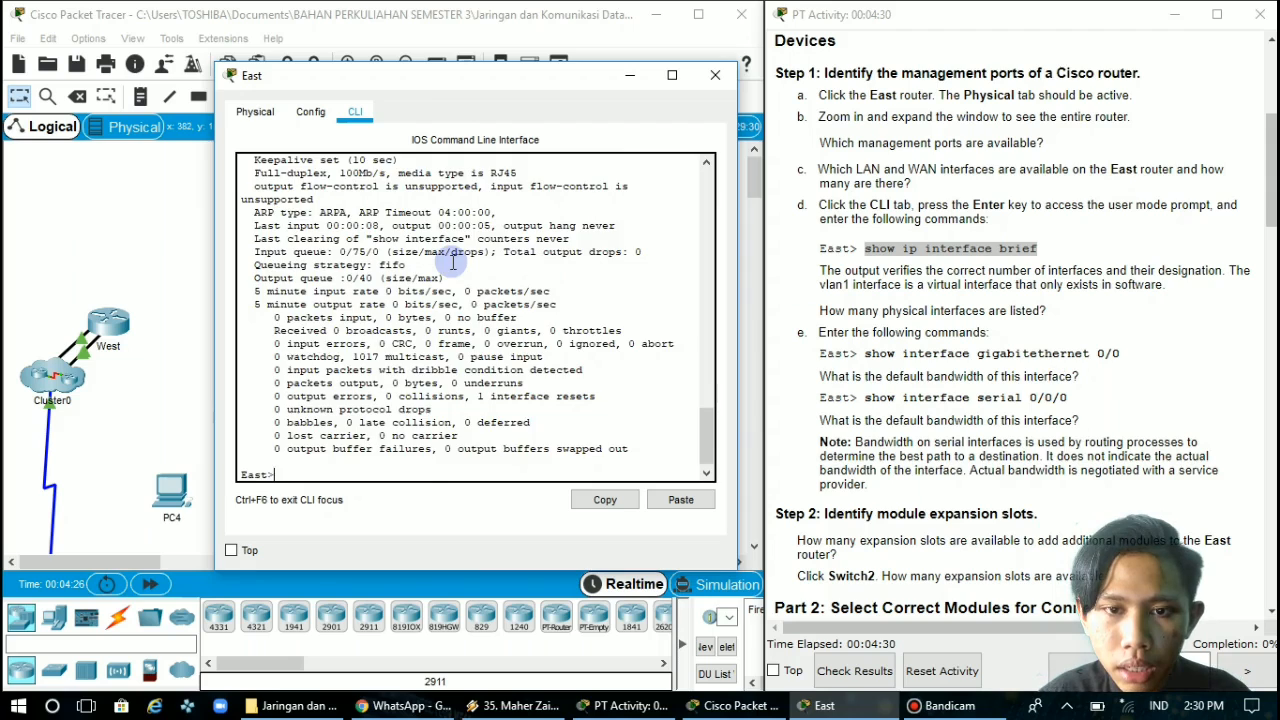
scroll(453, 262, "up", 5)
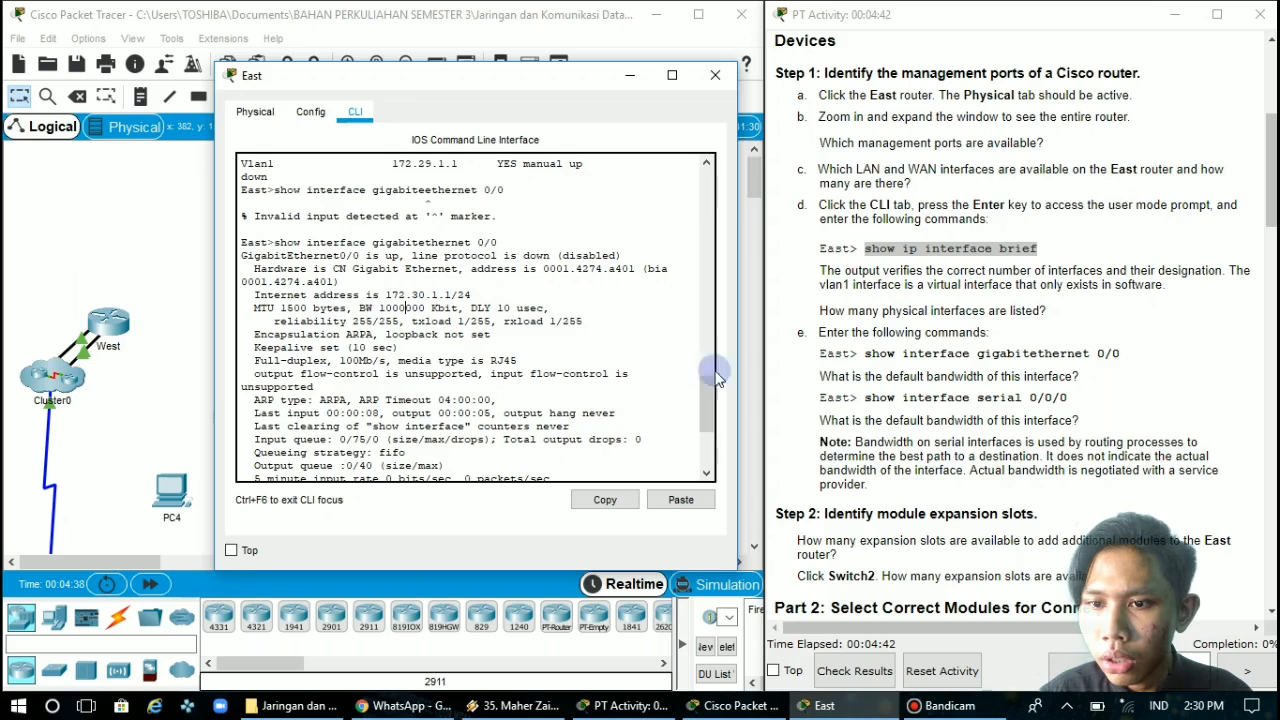
Run the command "show interface serial 0/0/0" on the East router and display its full output
scroll(1058, 462, "down", 2)
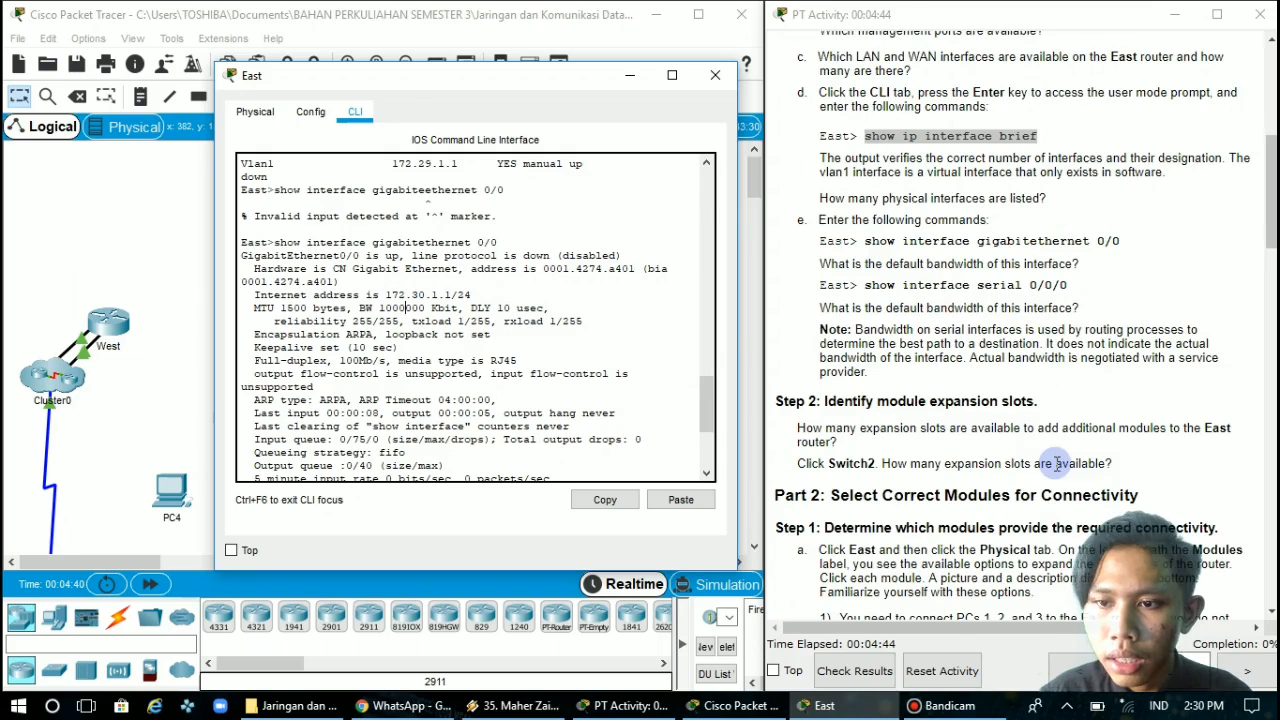
scroll(705, 322, "down", 3)
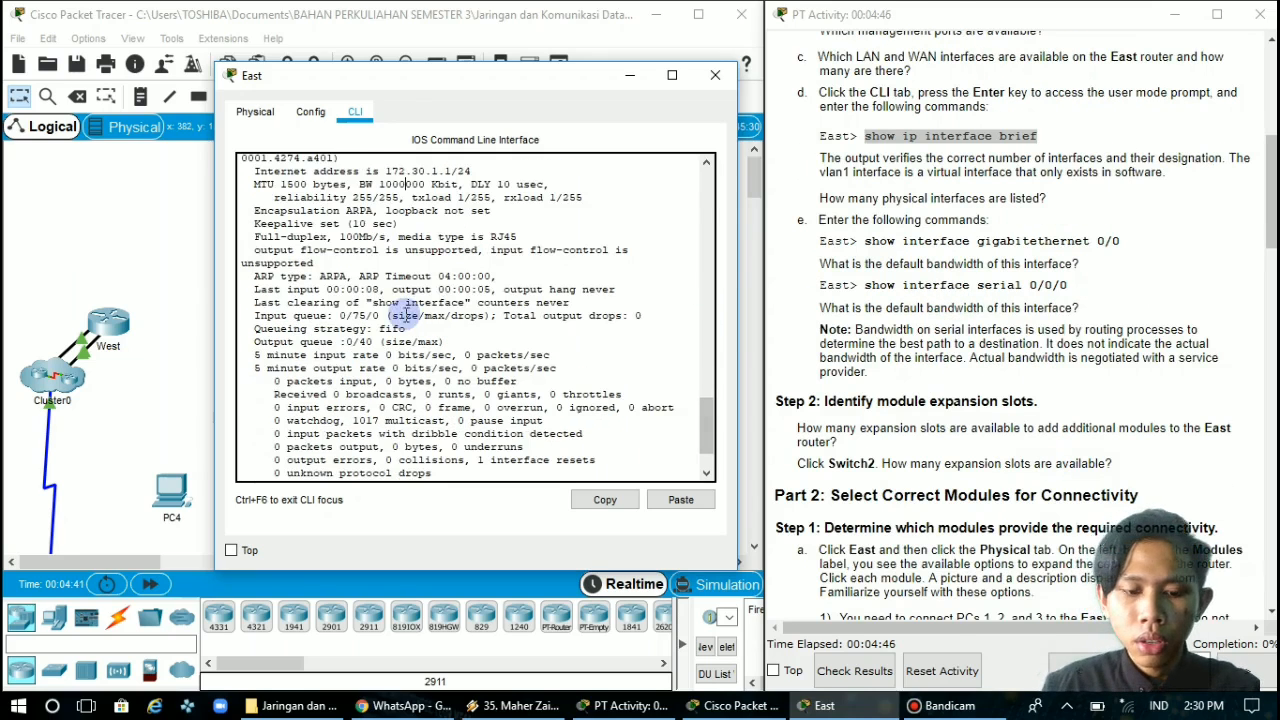
scroll(404, 314, "down", 2)
left_click(333, 472)
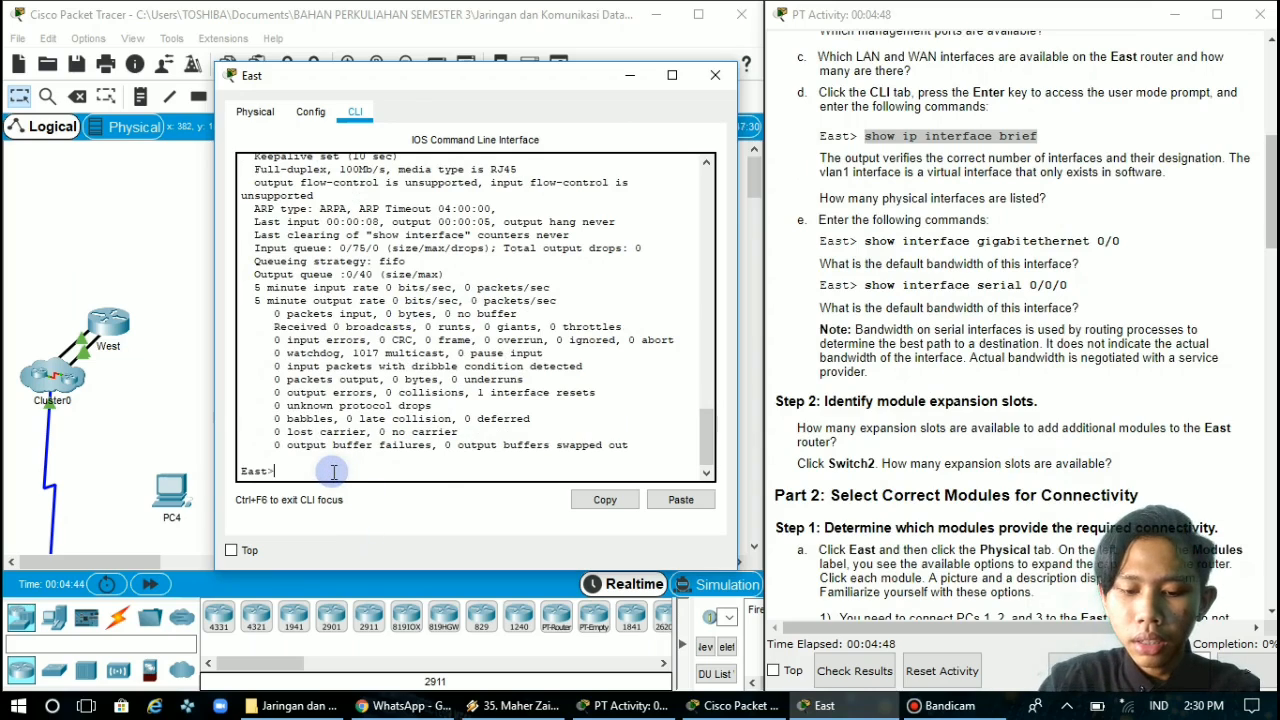
type("show in")
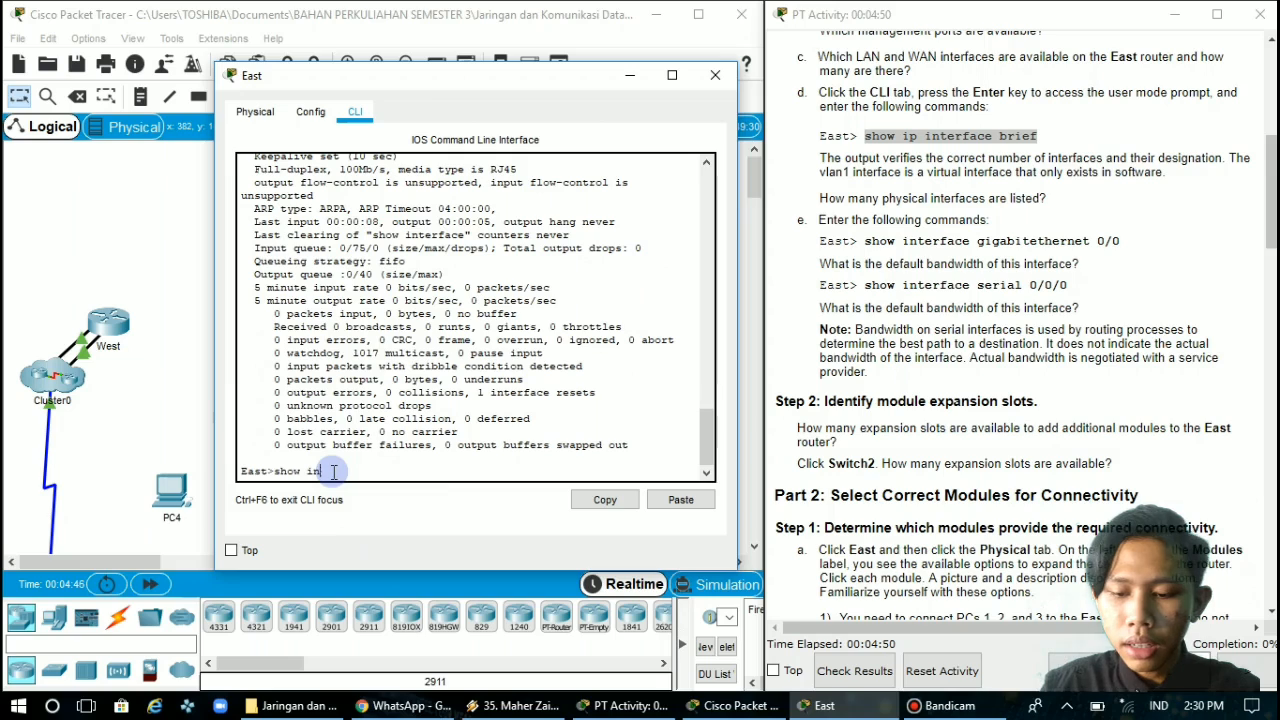
type("terface se")
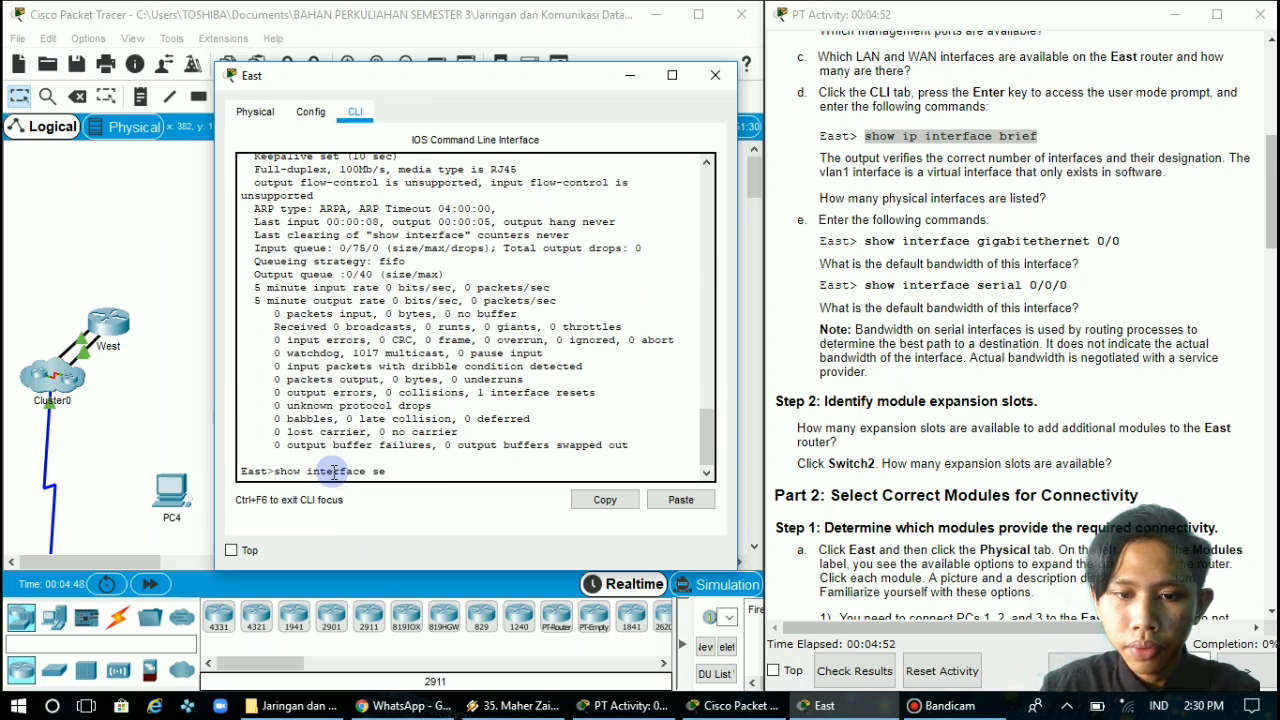
type("ria")
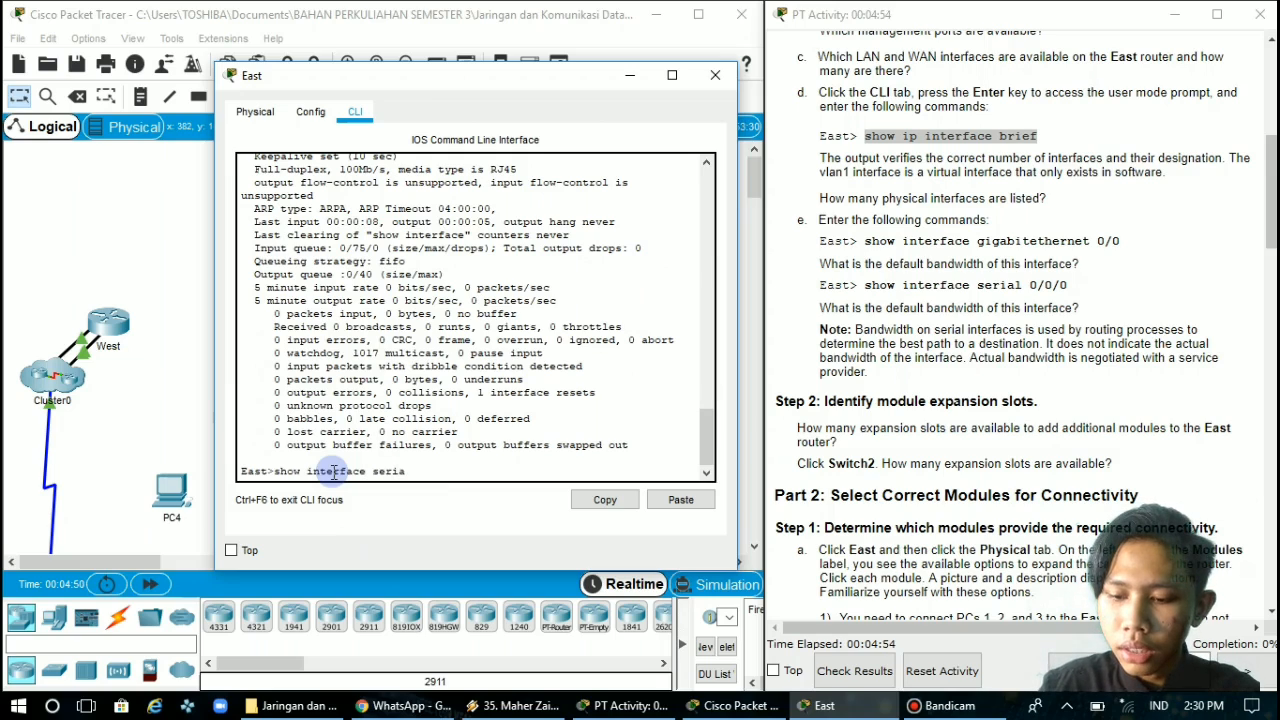
type("l 0/0/0")
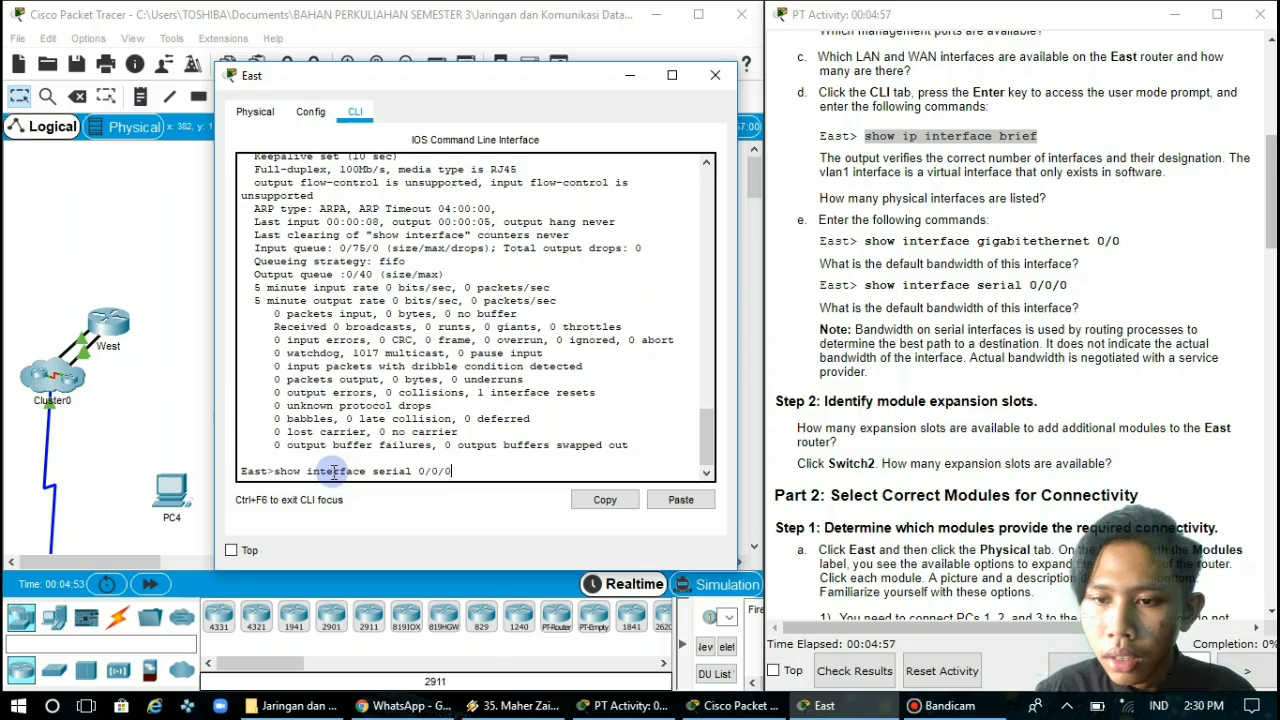
key("Return")
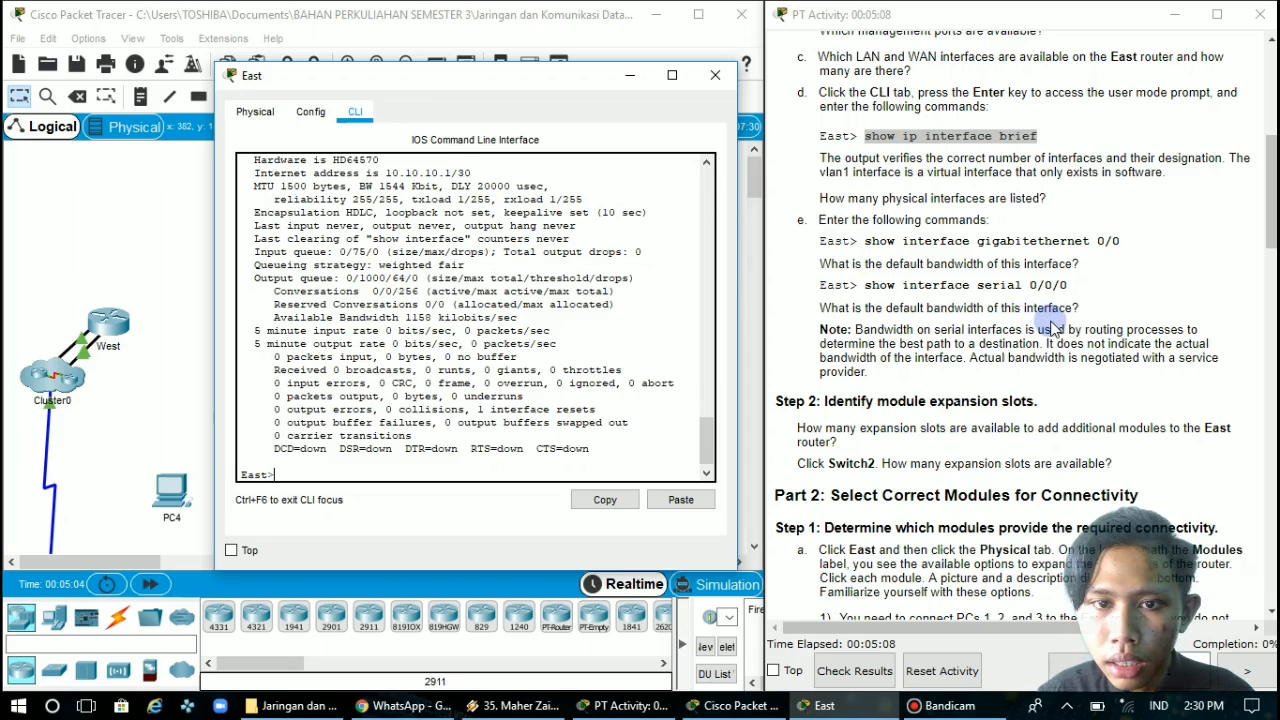
Check the default bandwidth of the Serial0/0/0 interface in the command output
scroll(385, 297, "up", 1)
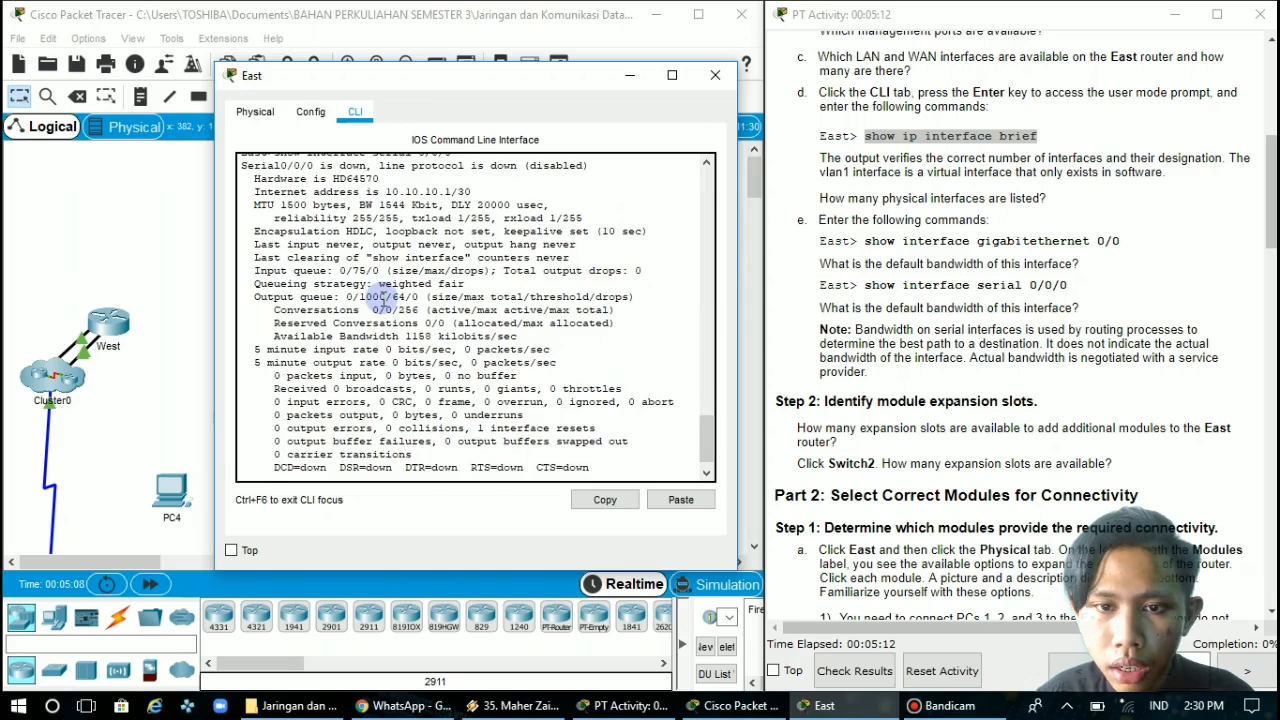
scroll(383, 297, "up", 4)
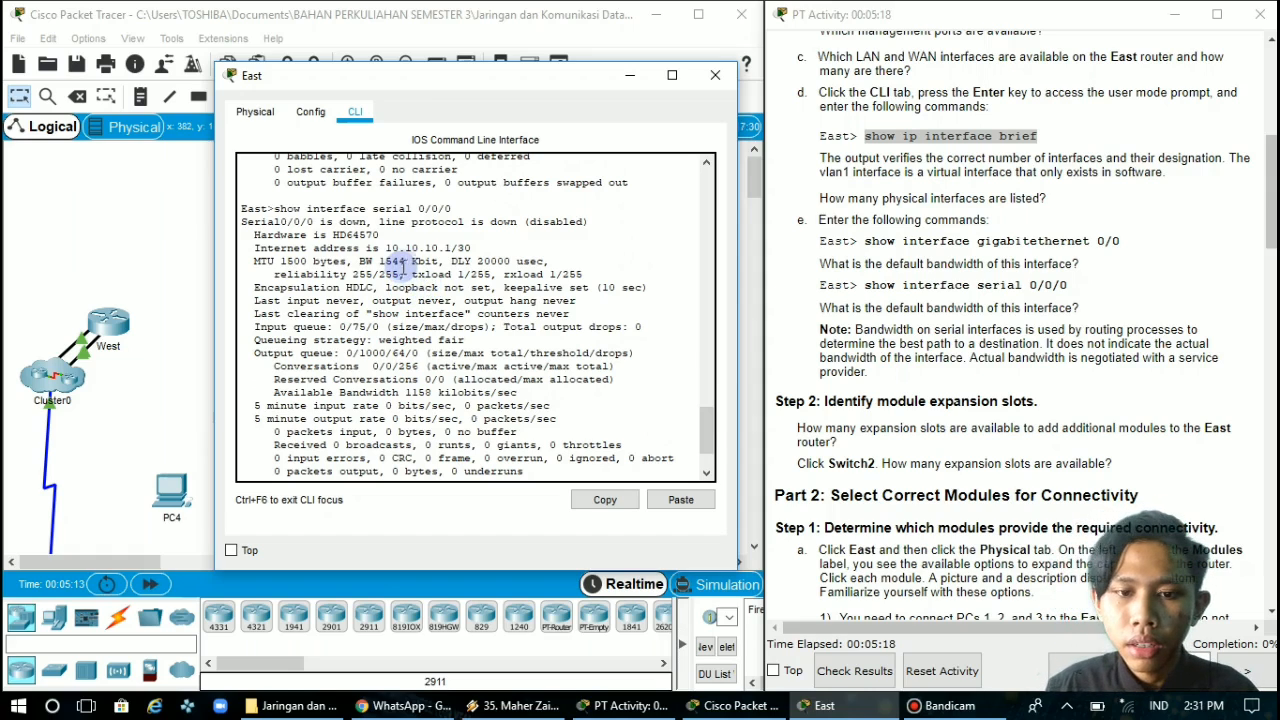
scroll(462, 306, "down", 2)
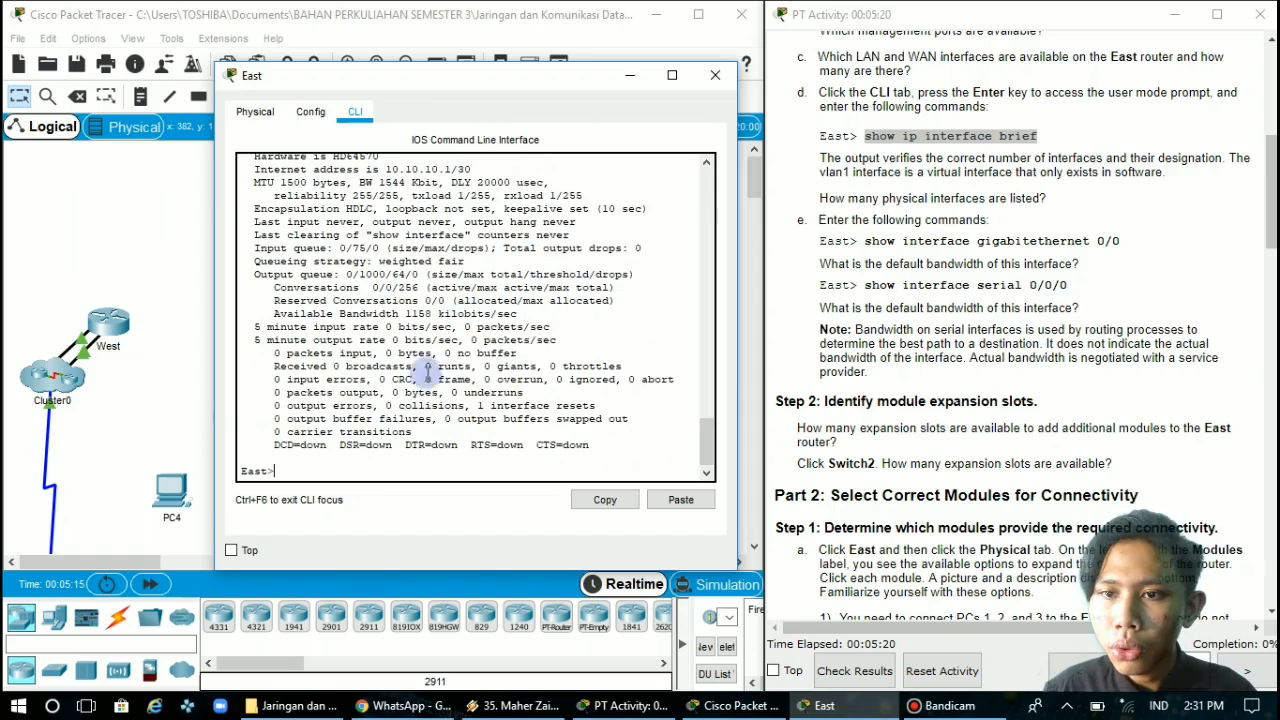
Read the expansion slot questions, close the East router's window and open Switch2's physical device view beside the activity instructions
scroll(915, 457, "down", 5)
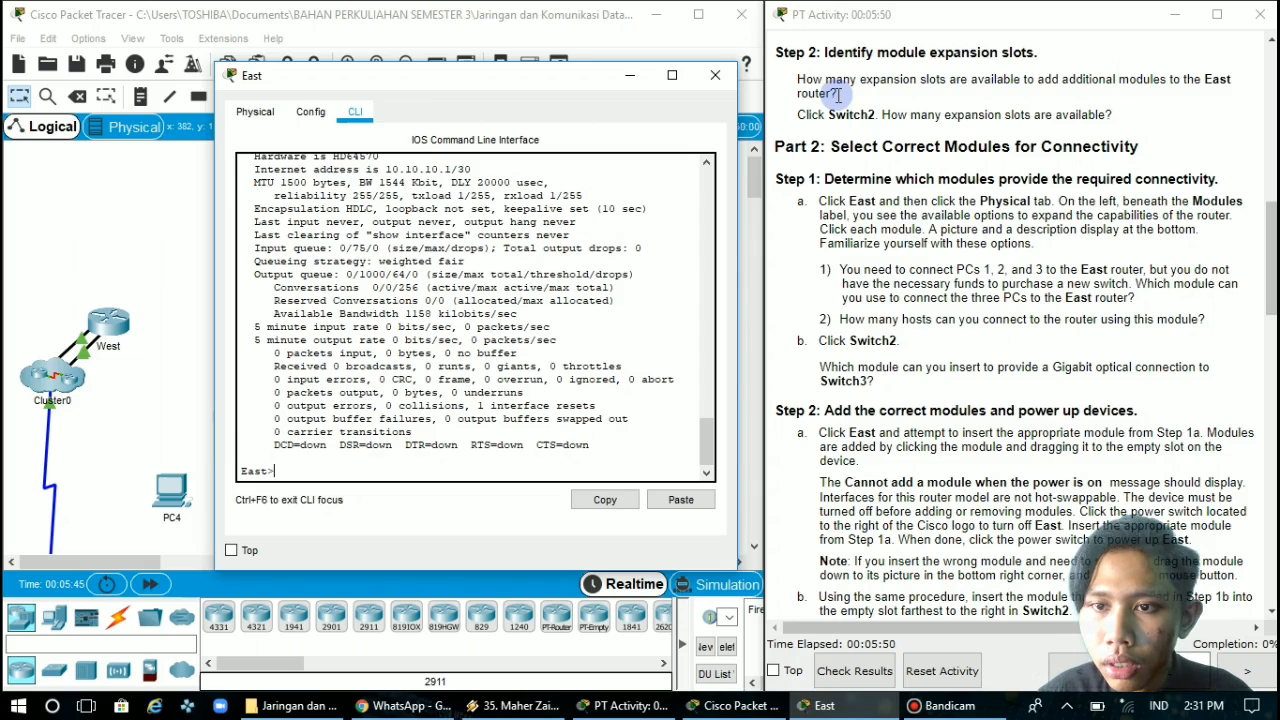
left_click(715, 77)
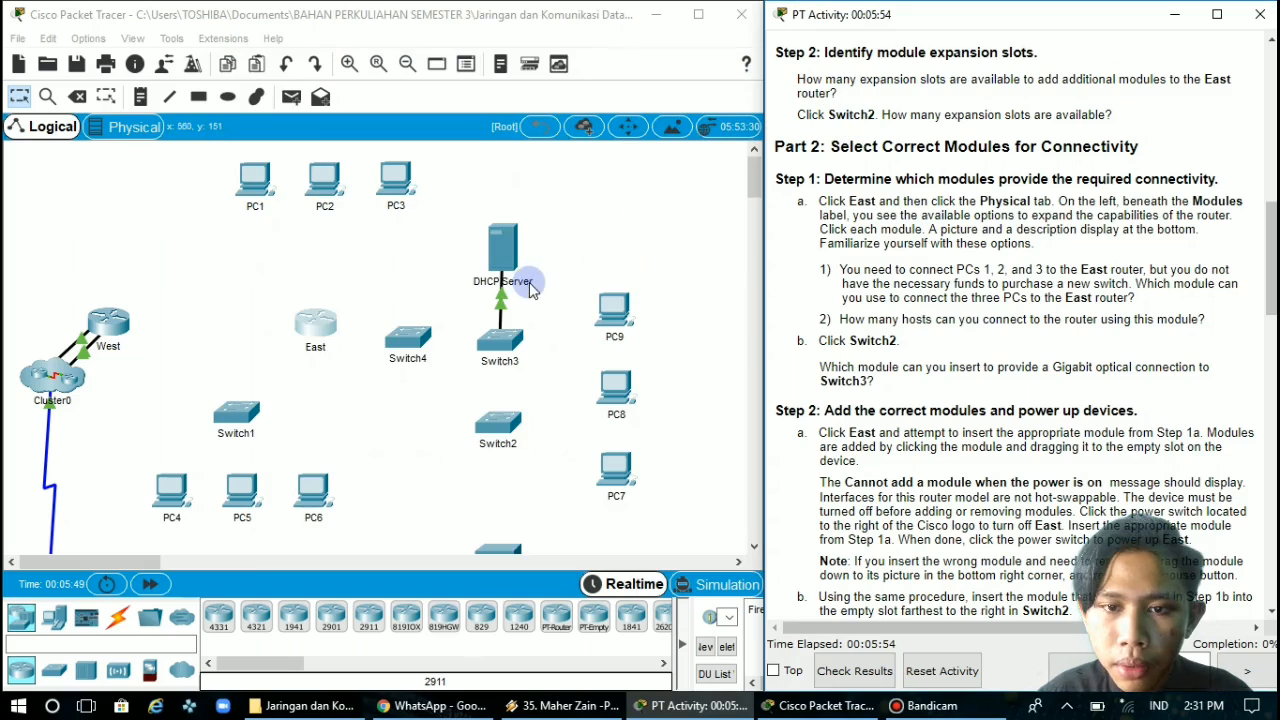
left_click(500, 440)
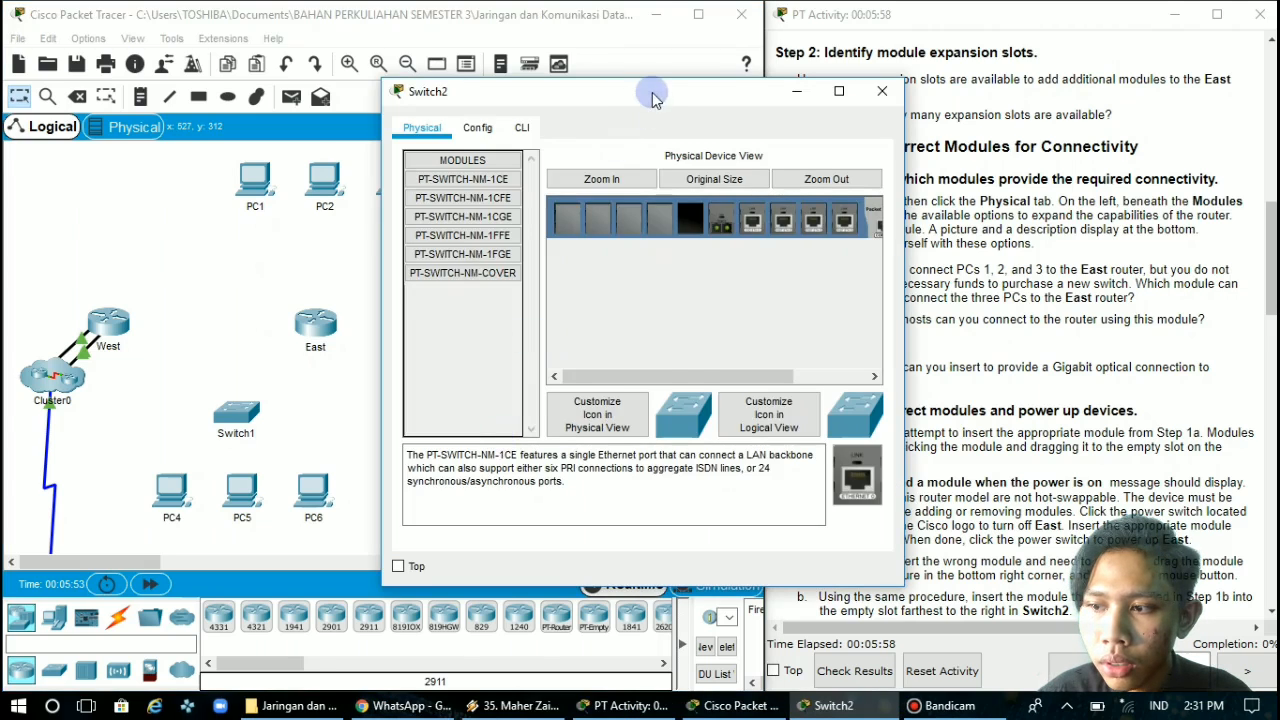
left_click_drag(642, 94, 478, 70)
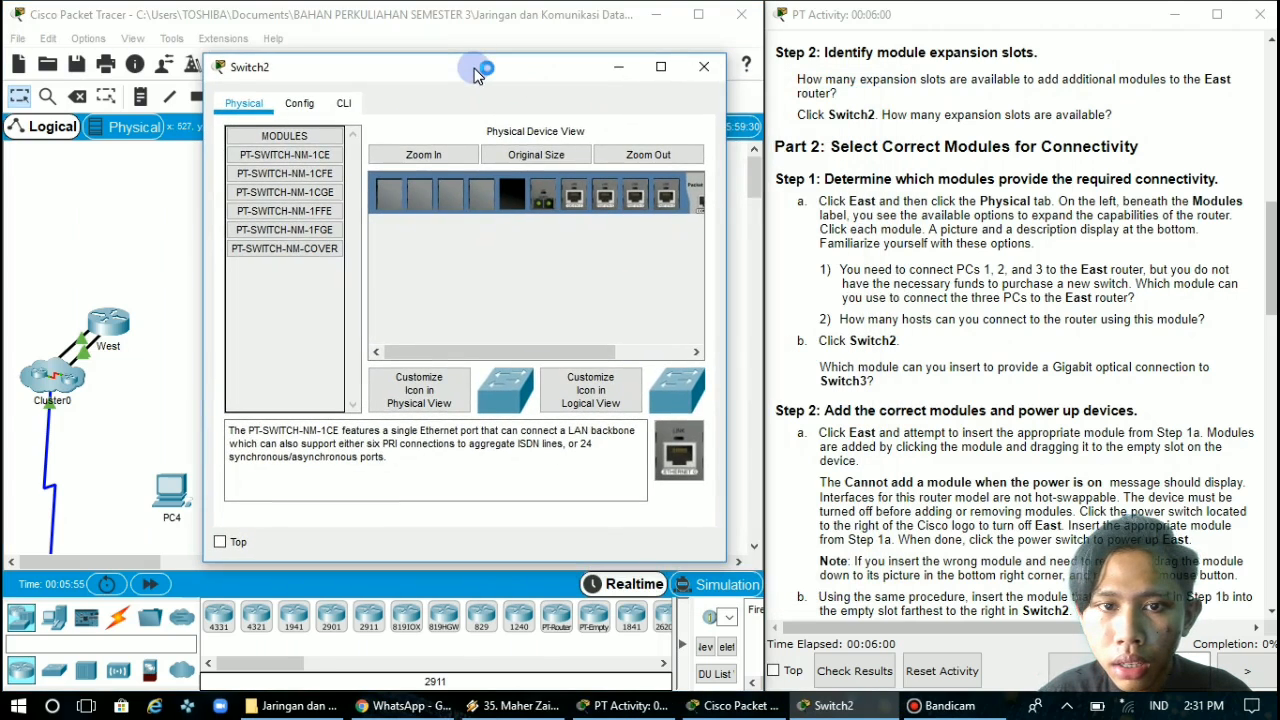
Examine Switch2's available modules and expansion slots, and read the activity's instructions on selecting and adding modules
left_click(315, 158)
left_click_drag(318, 163, 395, 196)
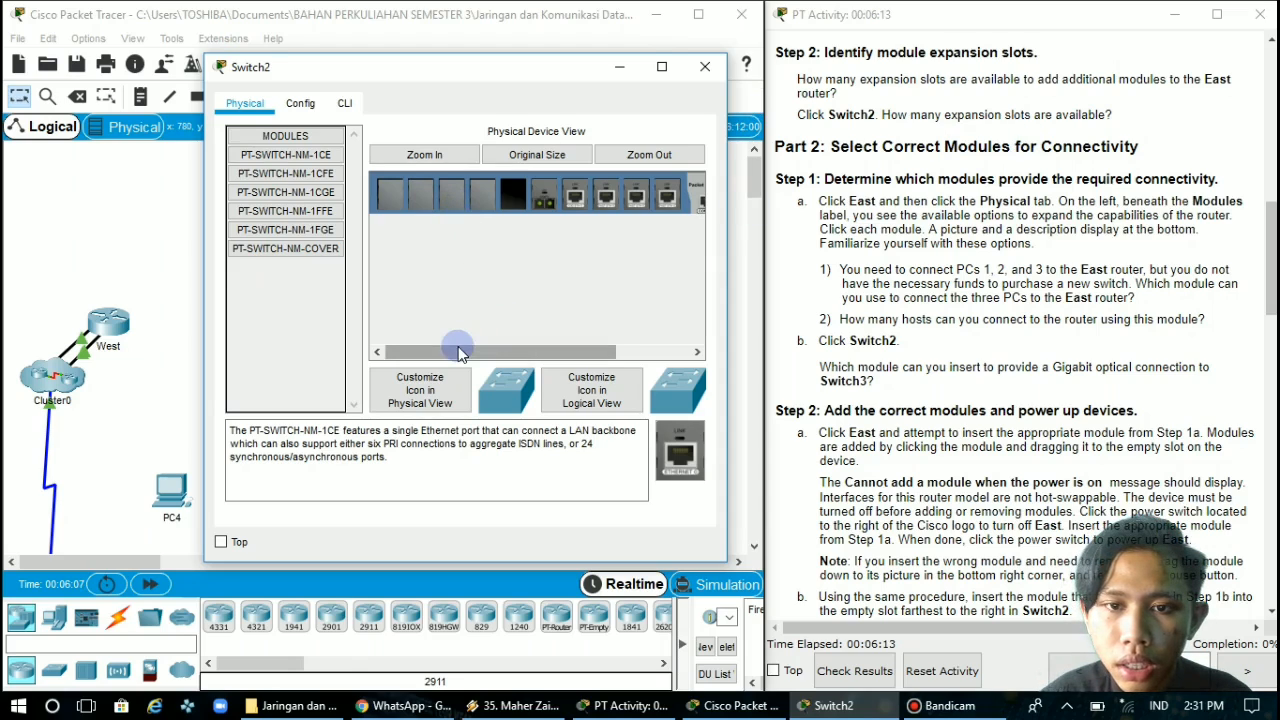
left_click_drag(458, 348, 462, 348)
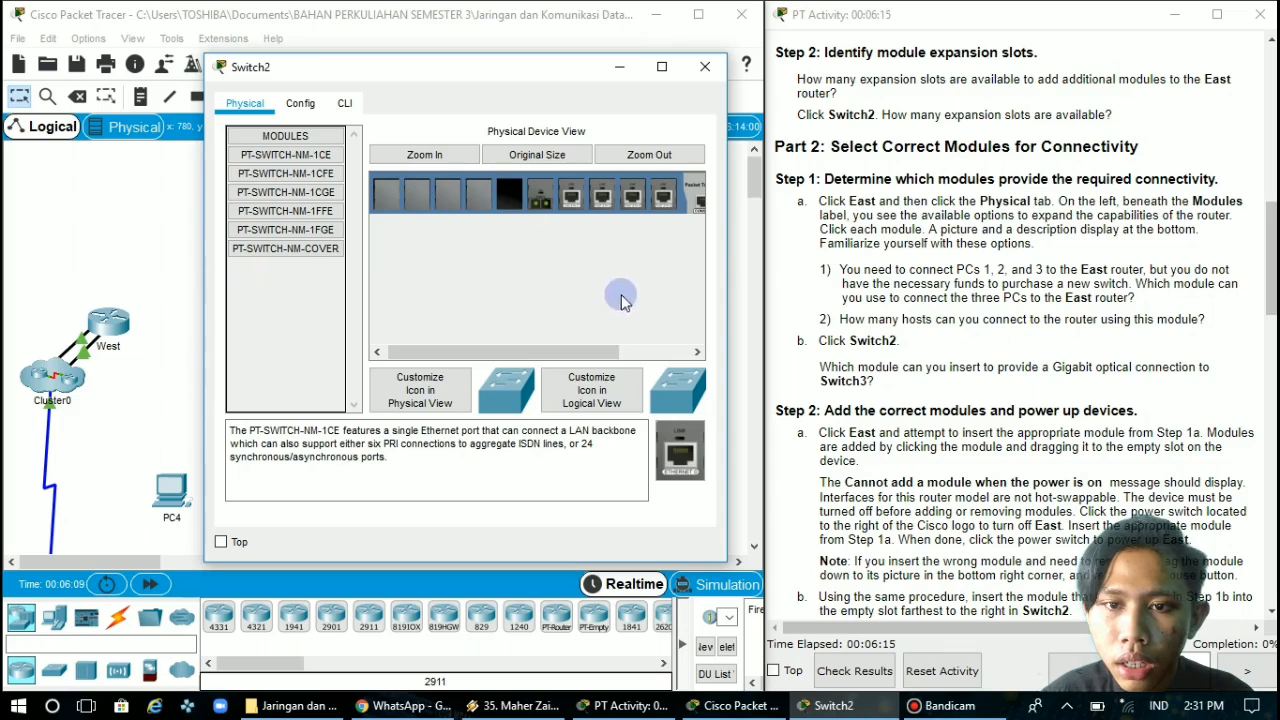
left_click_drag(521, 353, 486, 343)
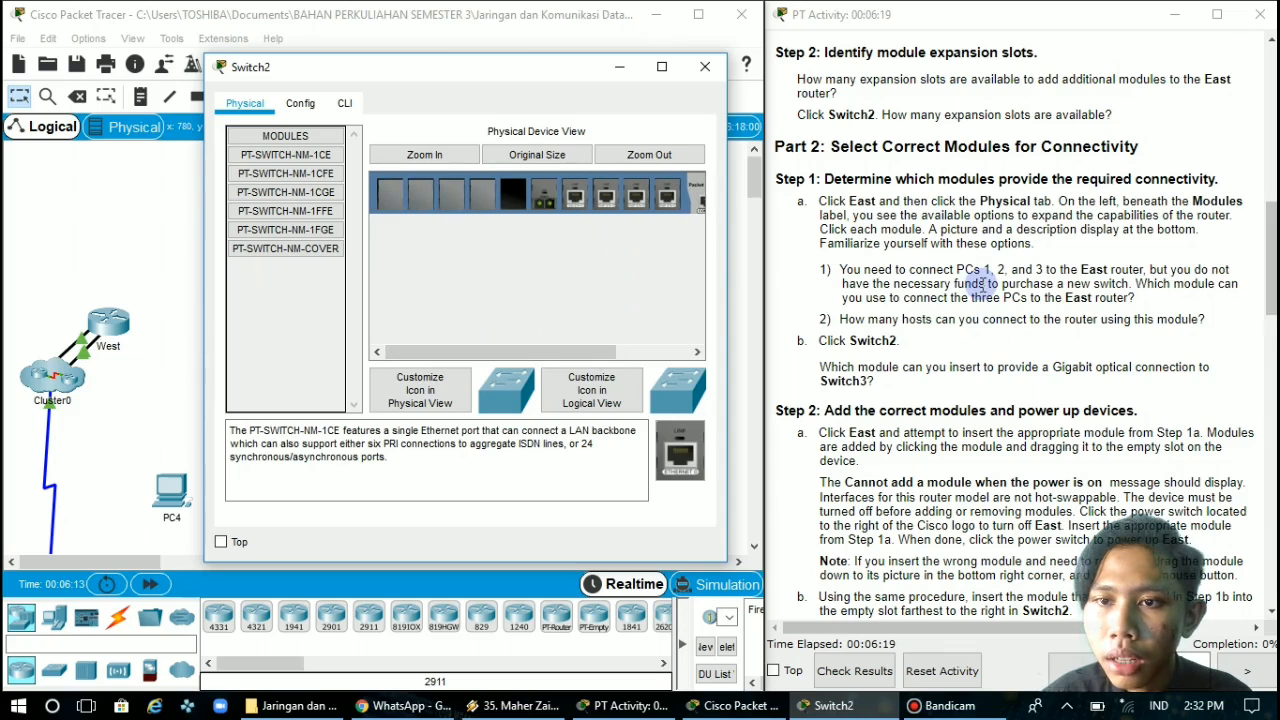
scroll(983, 285, "down", 3)
scroll(983, 285, "up", 1)
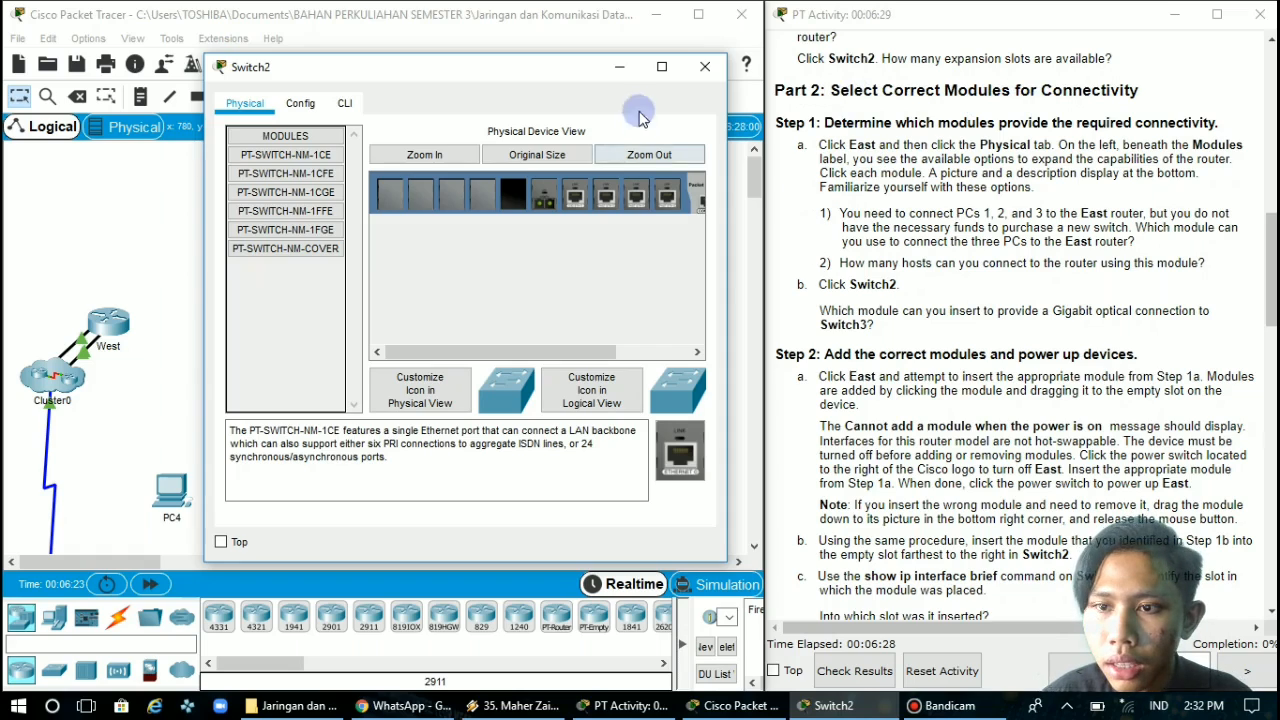
Close Switch2's window, open East's physical device view beside the instructions and read the questions on selecting a module
left_click(708, 67)
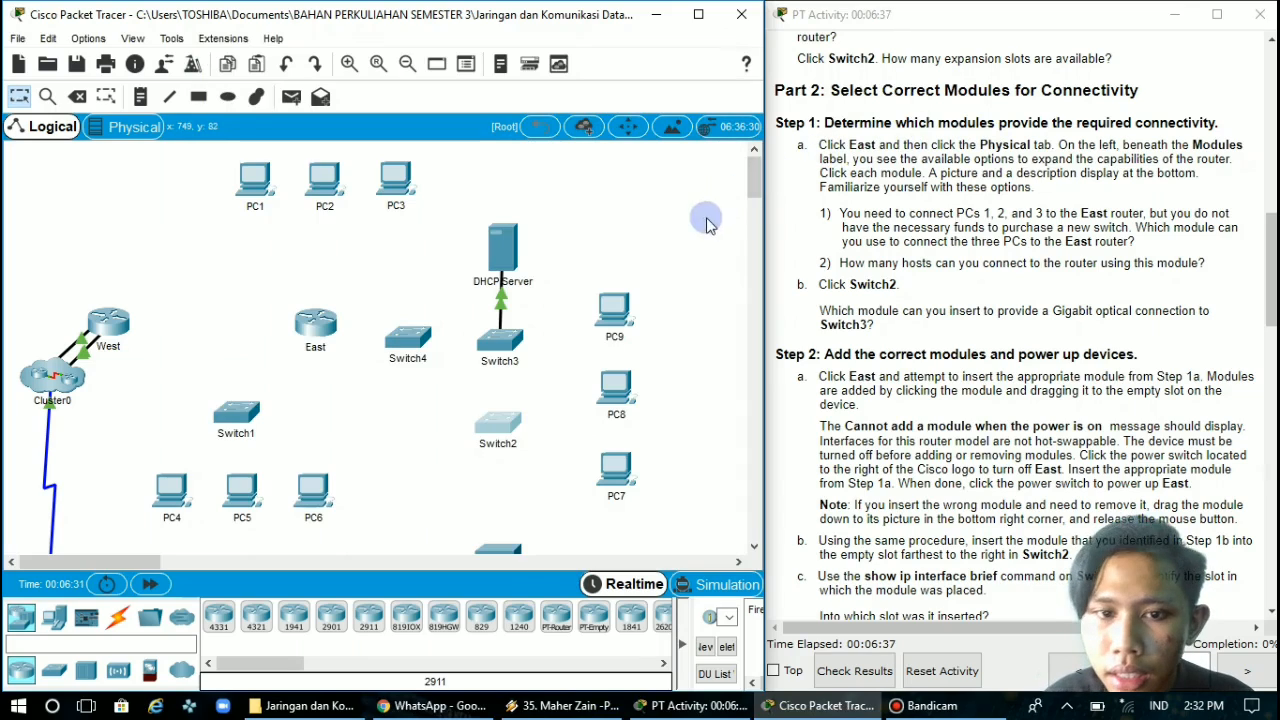
left_click(309, 332)
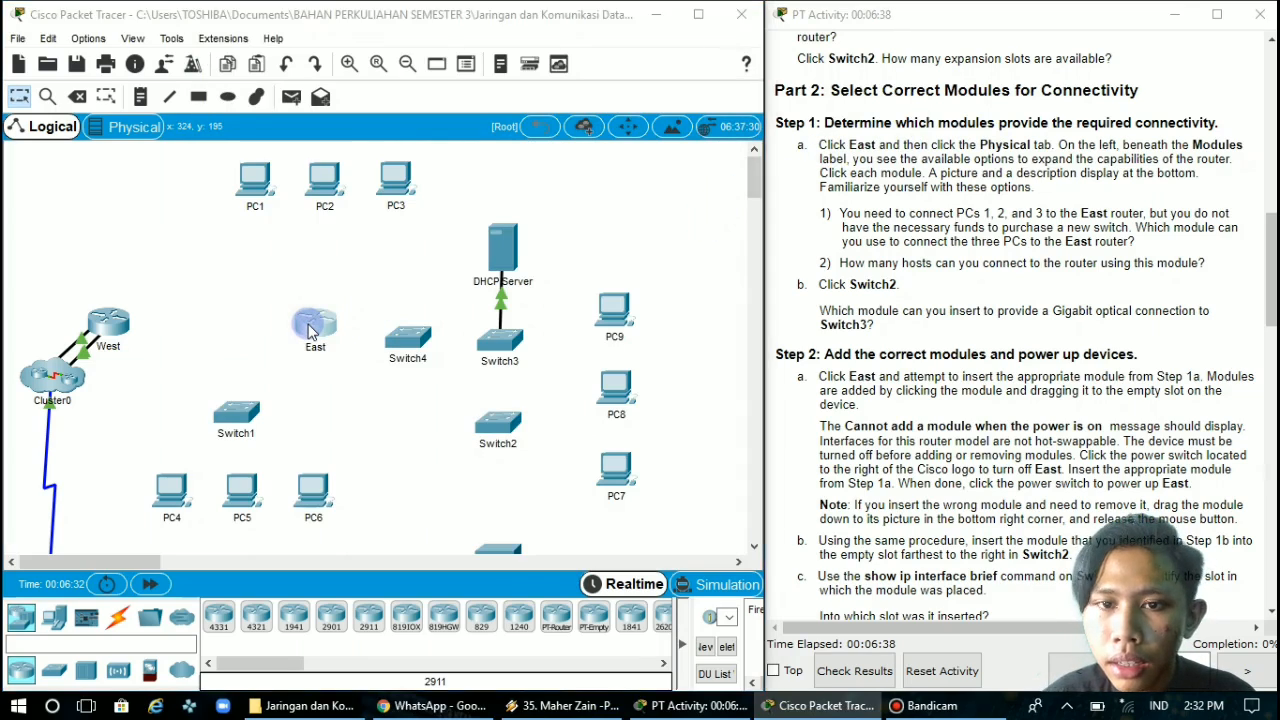
left_click(421, 127)
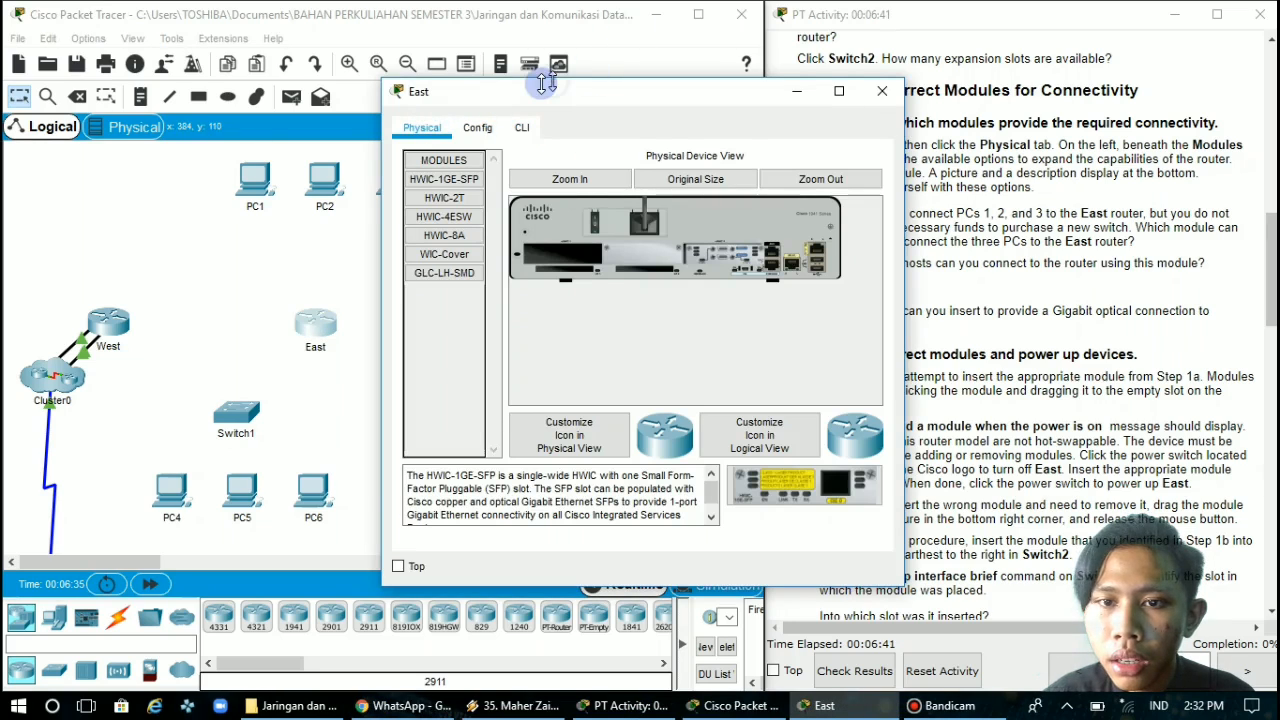
left_click_drag(420, 91, 240, 89)
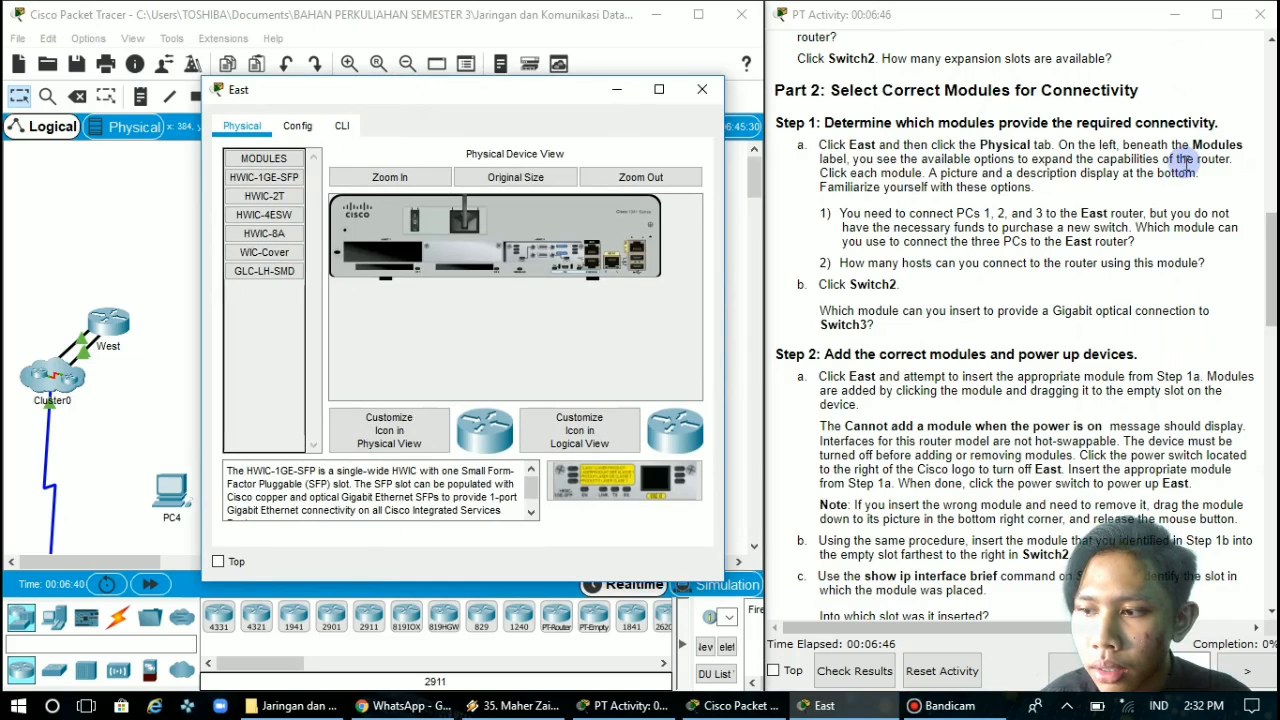
double_click(278, 158)
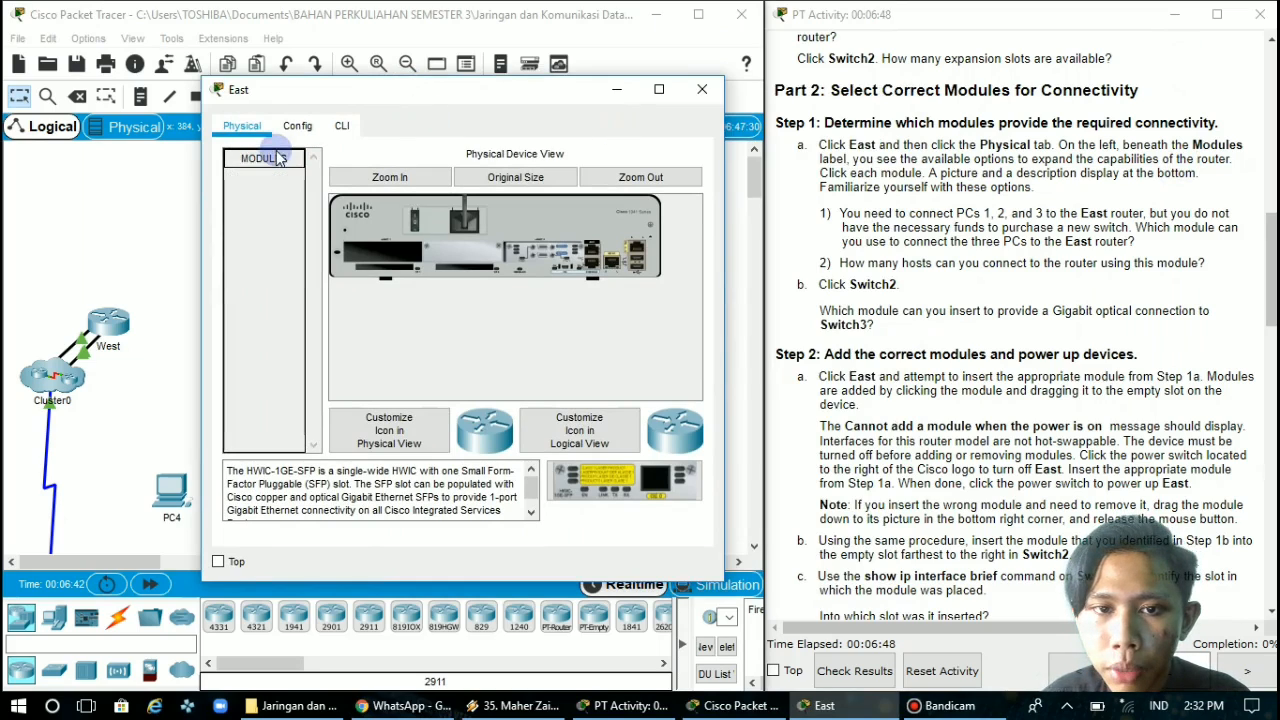
left_click(278, 158)
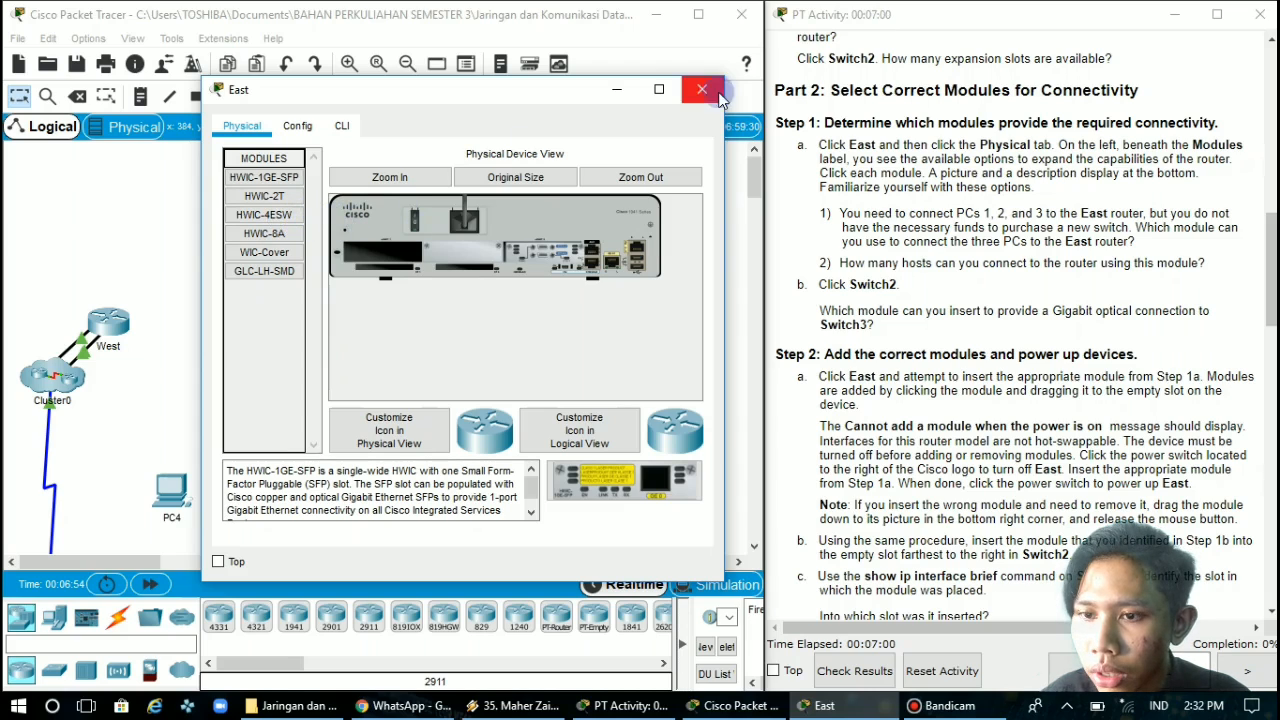
scroll(893, 185, "down", 1)
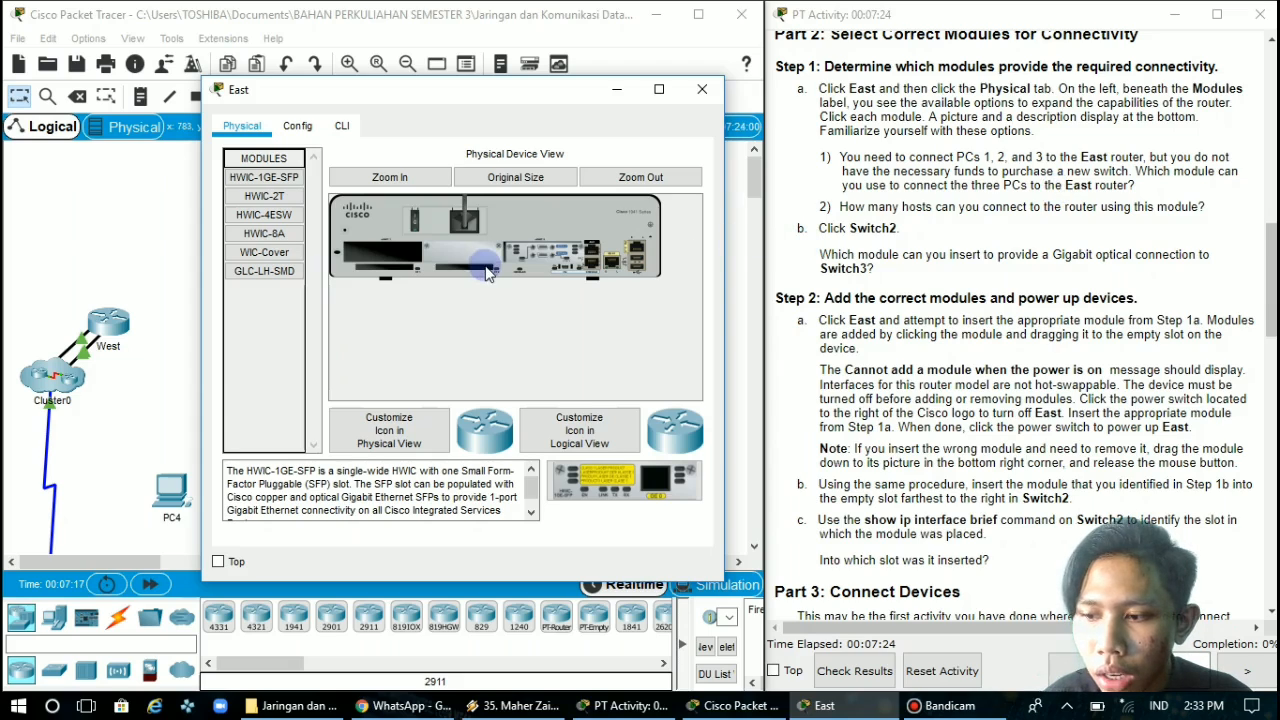
Try to insert the HWIC-4ESW module into East's empty expansion slot while the router is powered on
left_click(266, 226)
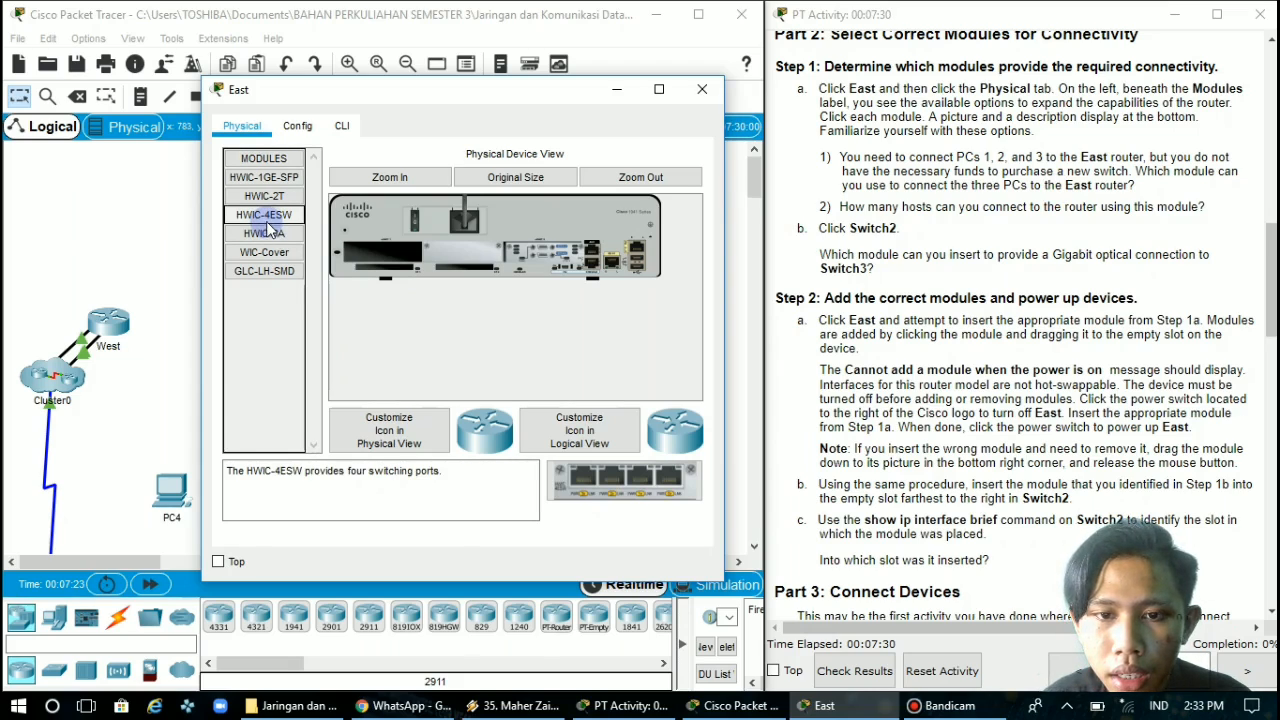
left_click_drag(608, 475, 396, 247)
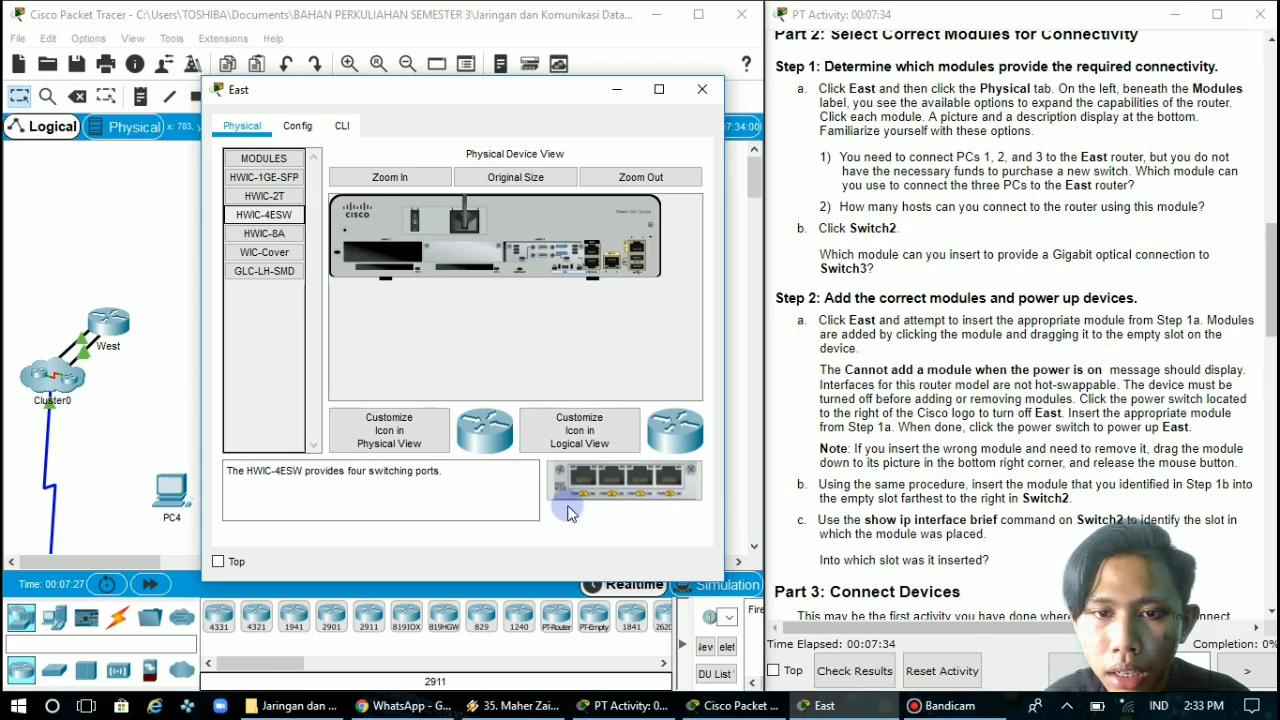
left_click(428, 346)
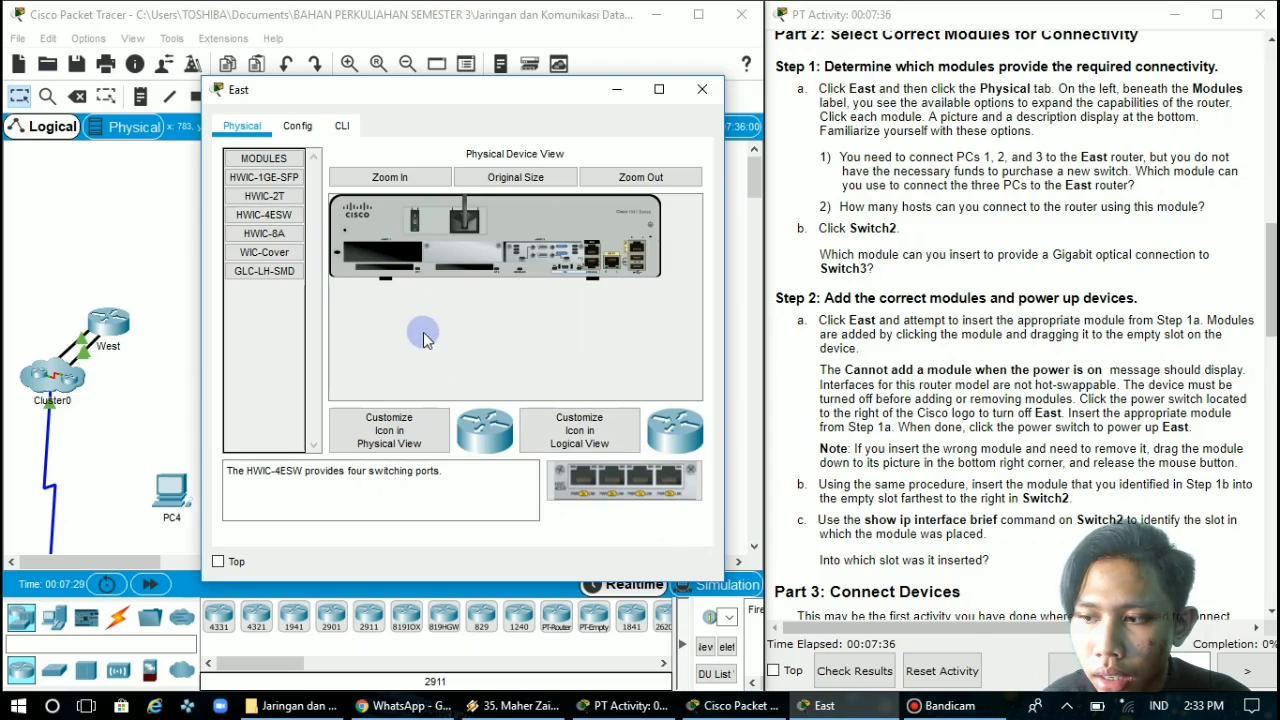
With East powered off, insert the HWIC-4ESW module into its empty eHWIC 1 slot and power the router back on
left_click(405, 177)
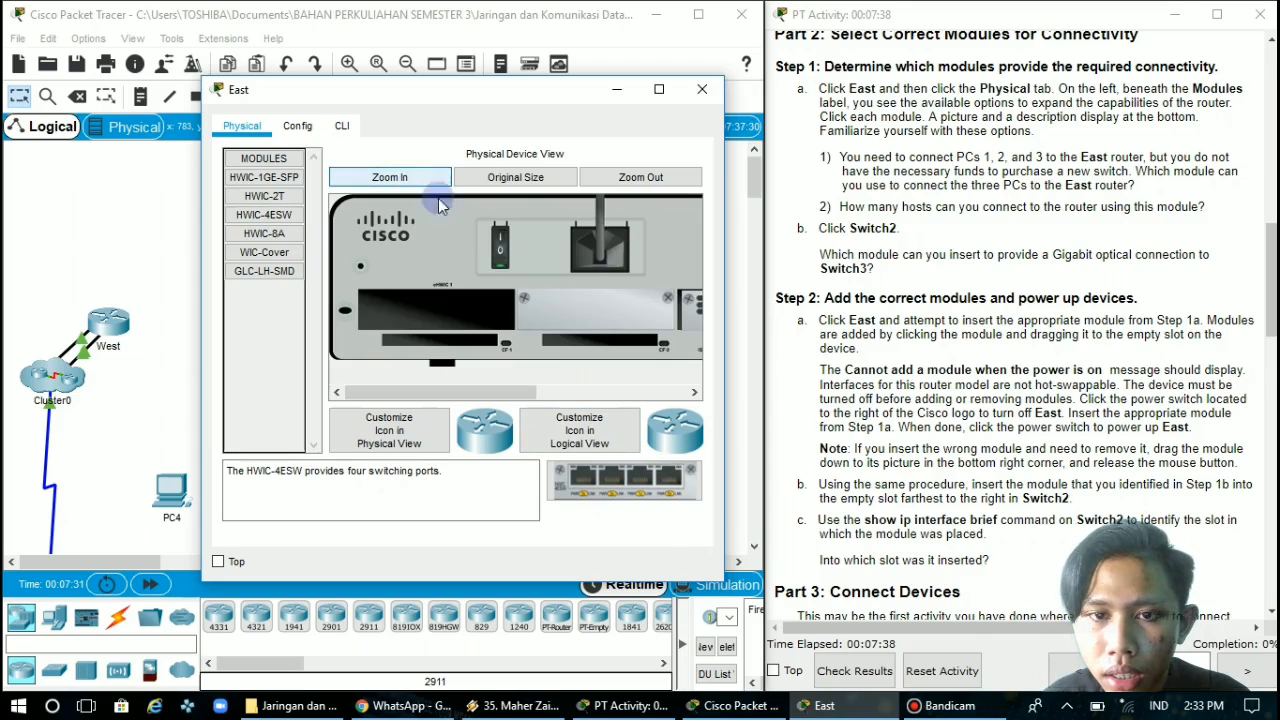
left_click(499, 252)
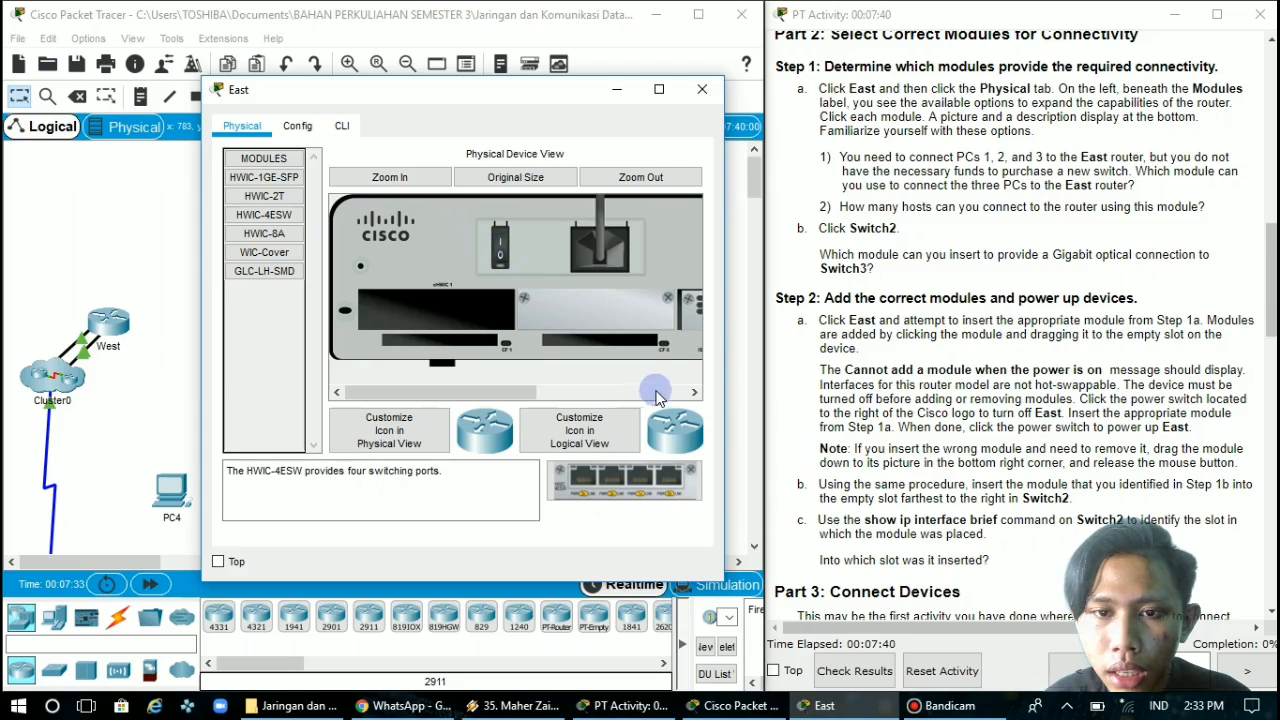
left_click(644, 484)
left_click_drag(643, 482, 439, 309)
left_click(484, 248)
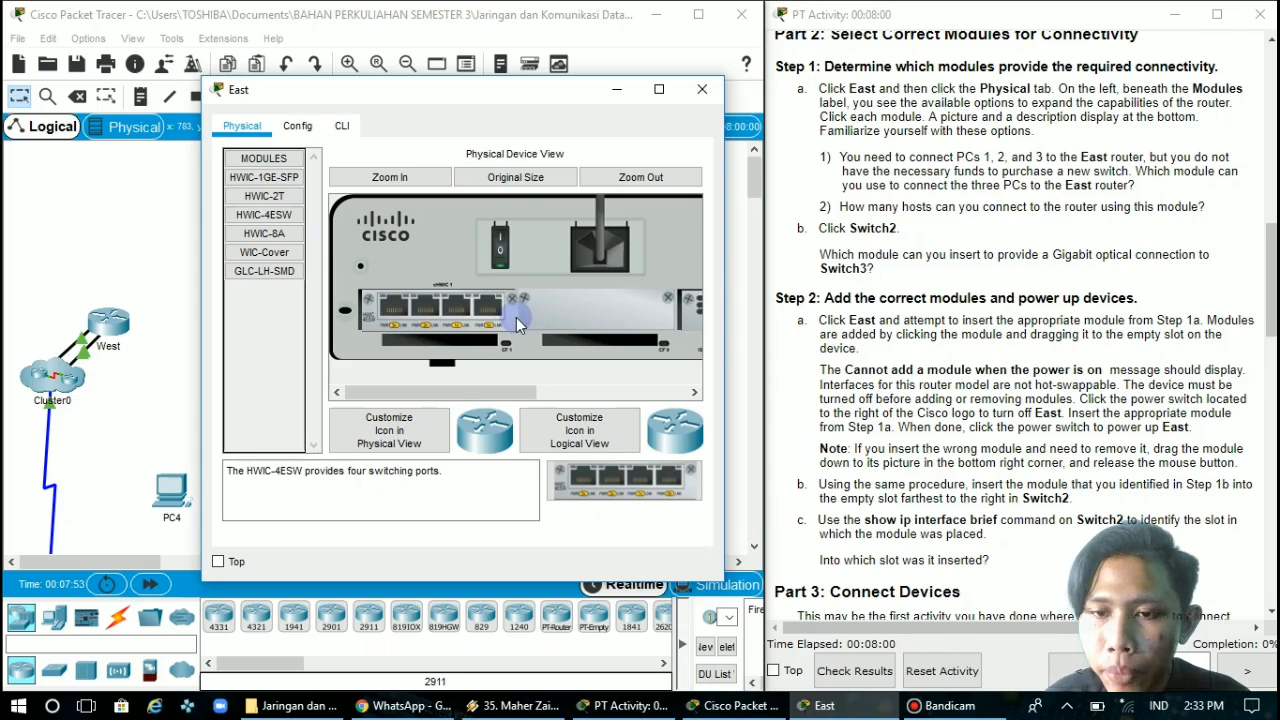
Read the Switch2 module question, close East's window and open Switch2's physical device view beside the instructions
scroll(833, 270, "down", 1)
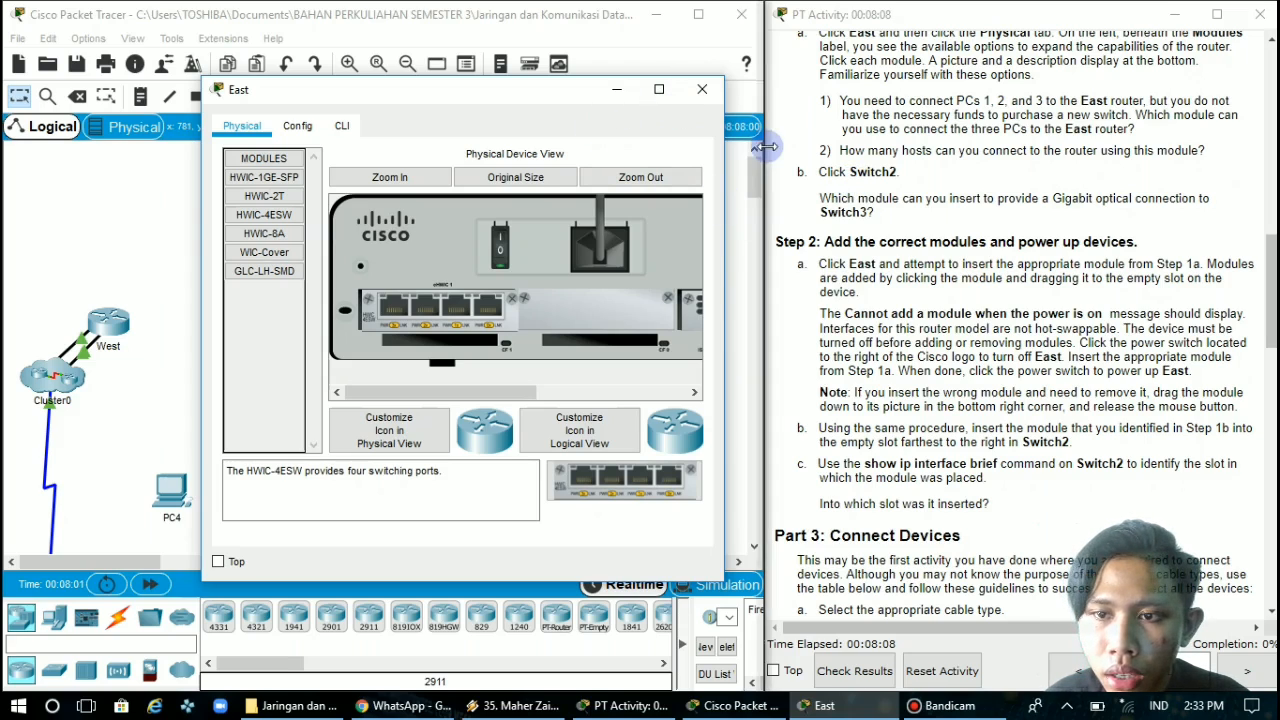
scroll(922, 148, "up", 2)
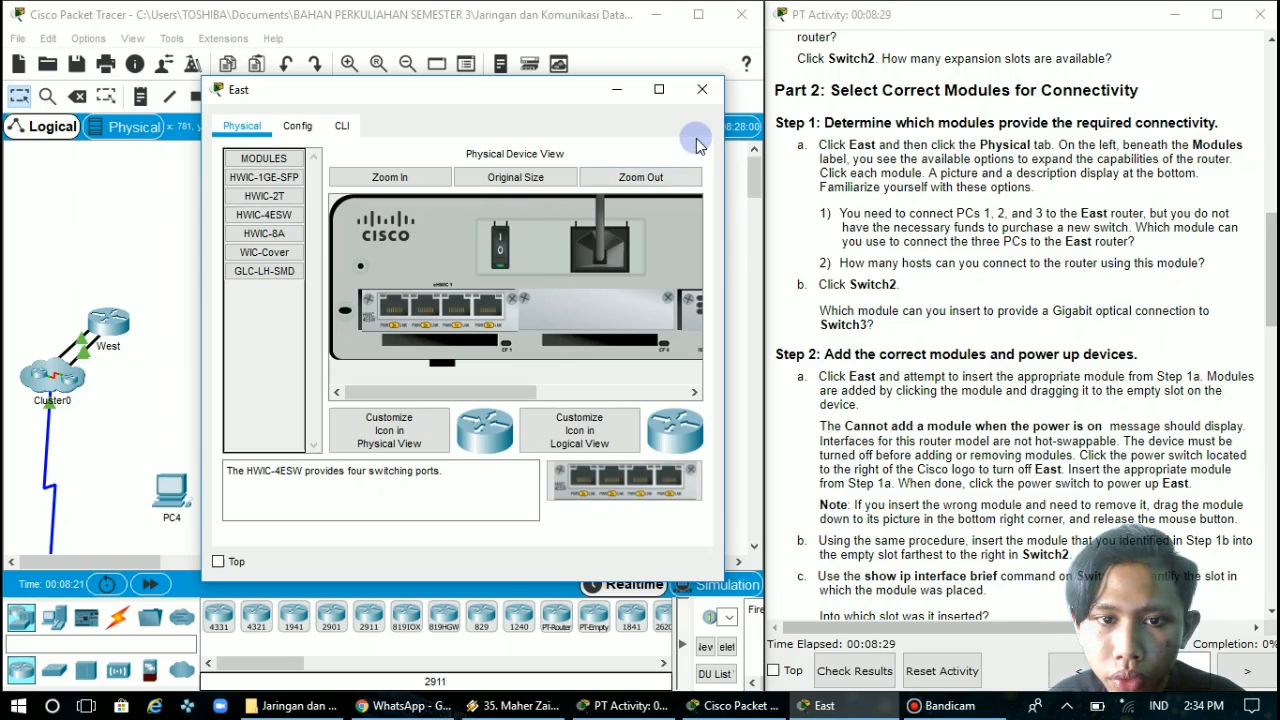
left_click(702, 89)
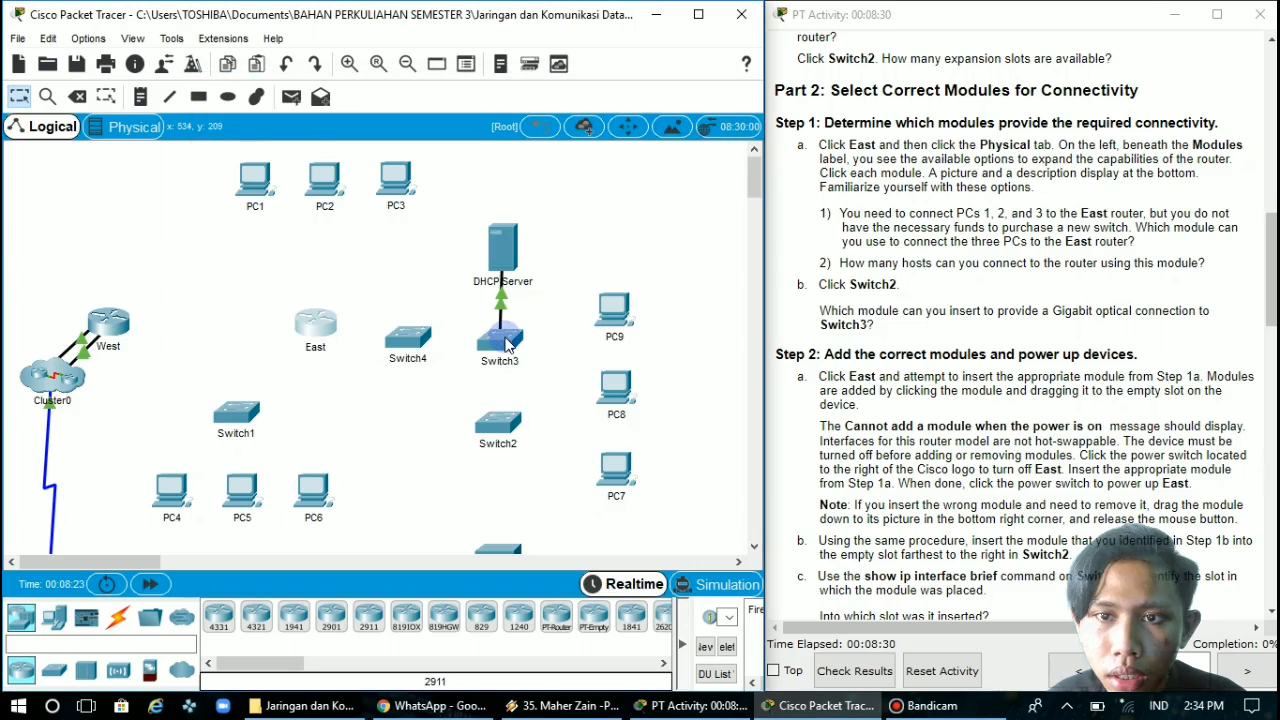
left_click(497, 426)
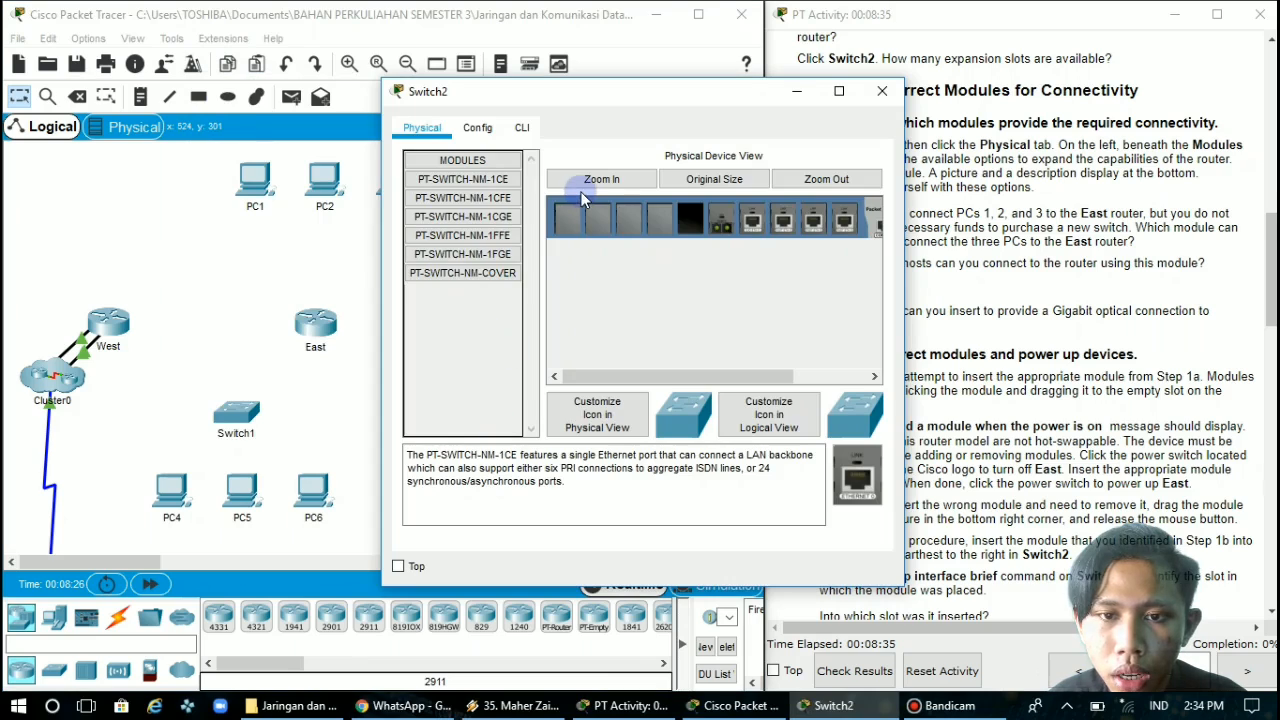
left_click_drag(752, 92, 563, 89)
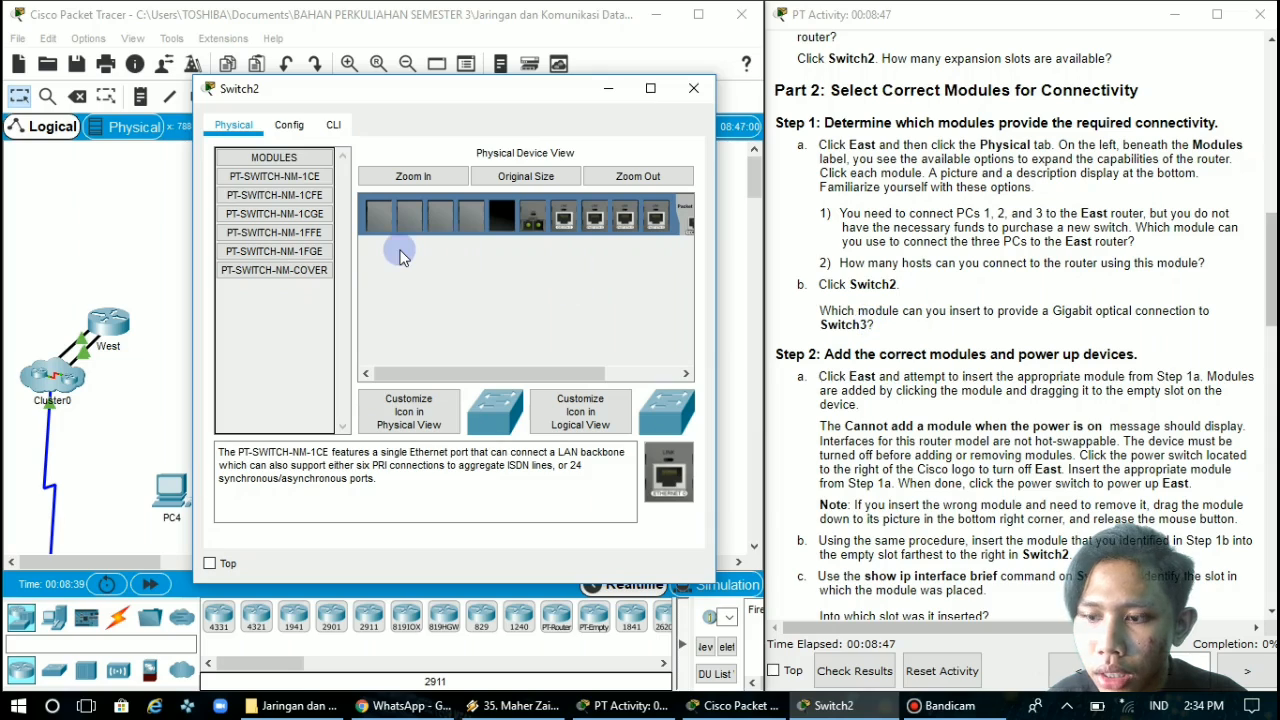
Try to insert the PT-SWITCH-NM-1FGE module into Switch2's empty slot while the switch is powered on
left_click(280, 258)
left_click_drag(280, 258, 504, 212)
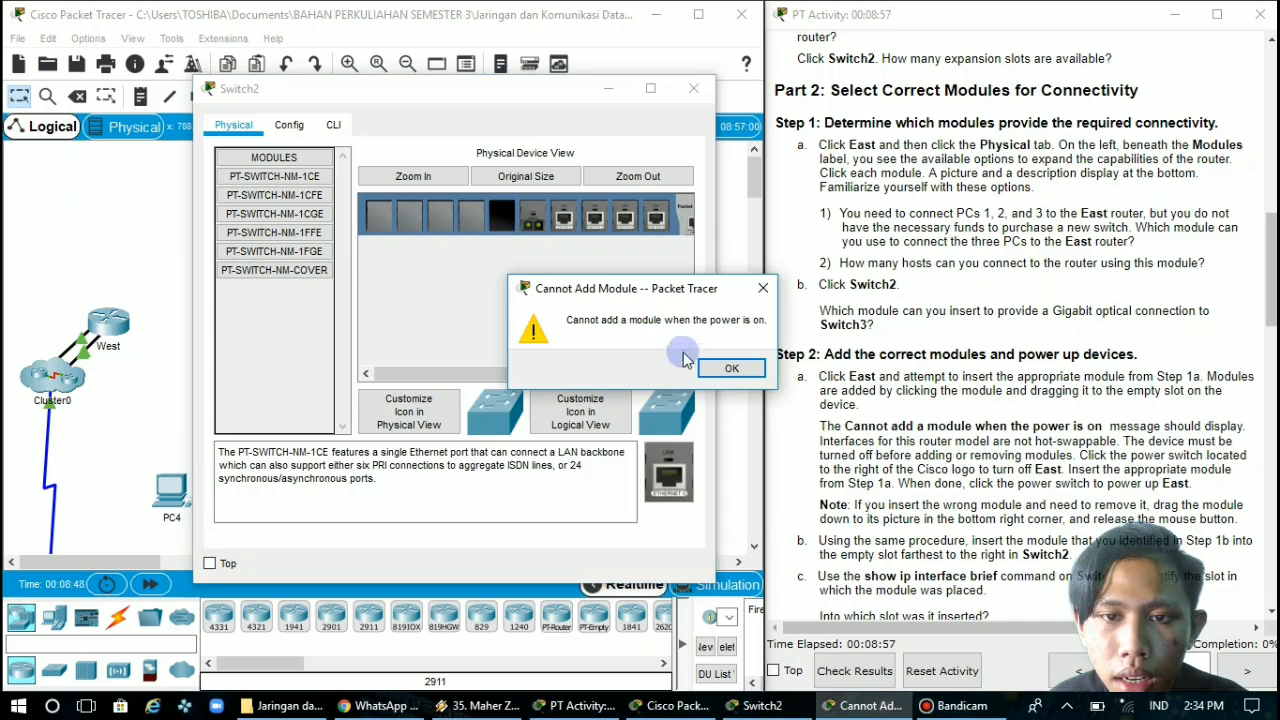
left_click(730, 372)
With Switch2 powered off, insert the PT-SWITCH-NM-1FGE module into its empty slot and power the switch back on
left_click_drag(571, 373, 653, 373)
left_click(413, 176)
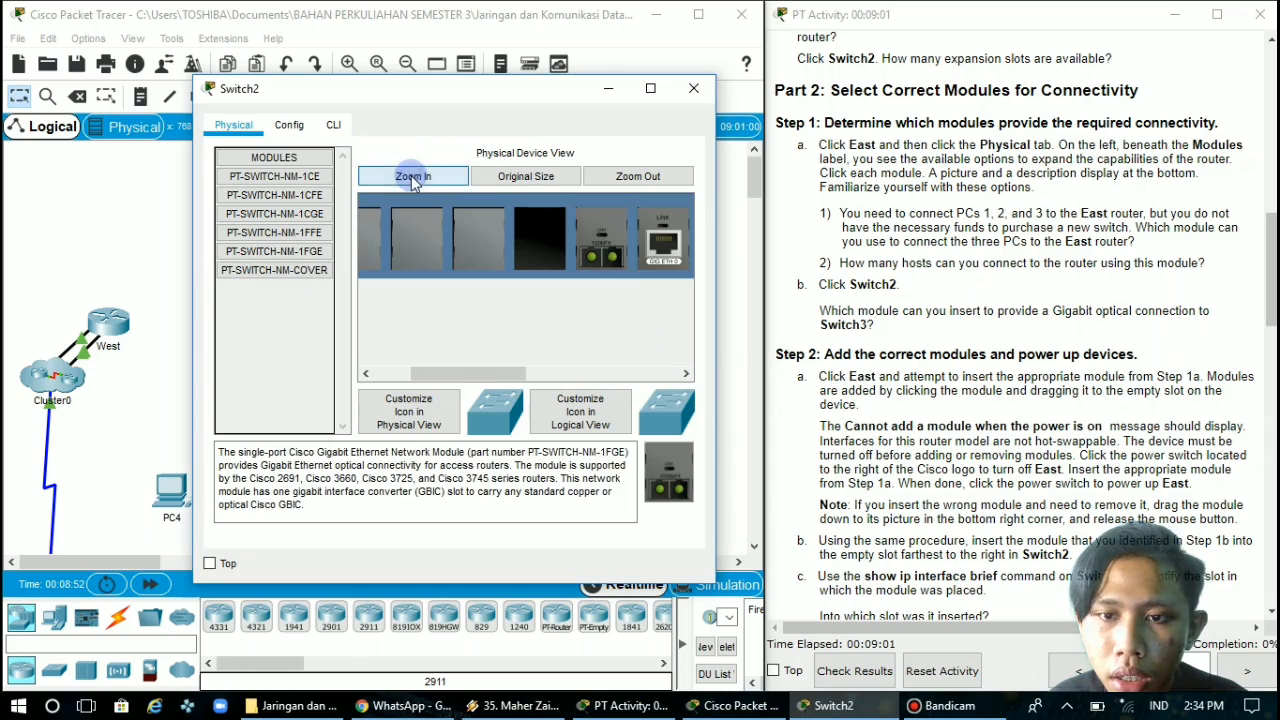
left_click_drag(530, 375, 690, 374)
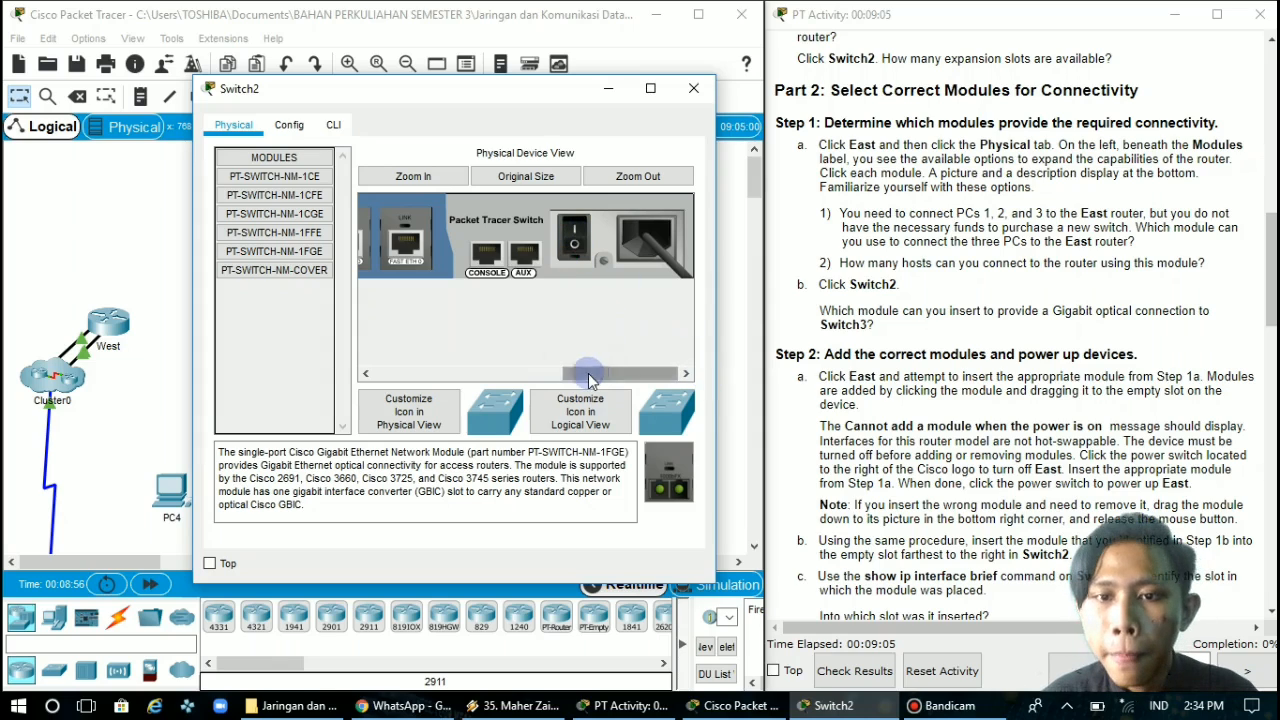
left_click_drag(598, 372, 251, 337)
left_click_drag(285, 252, 636, 256)
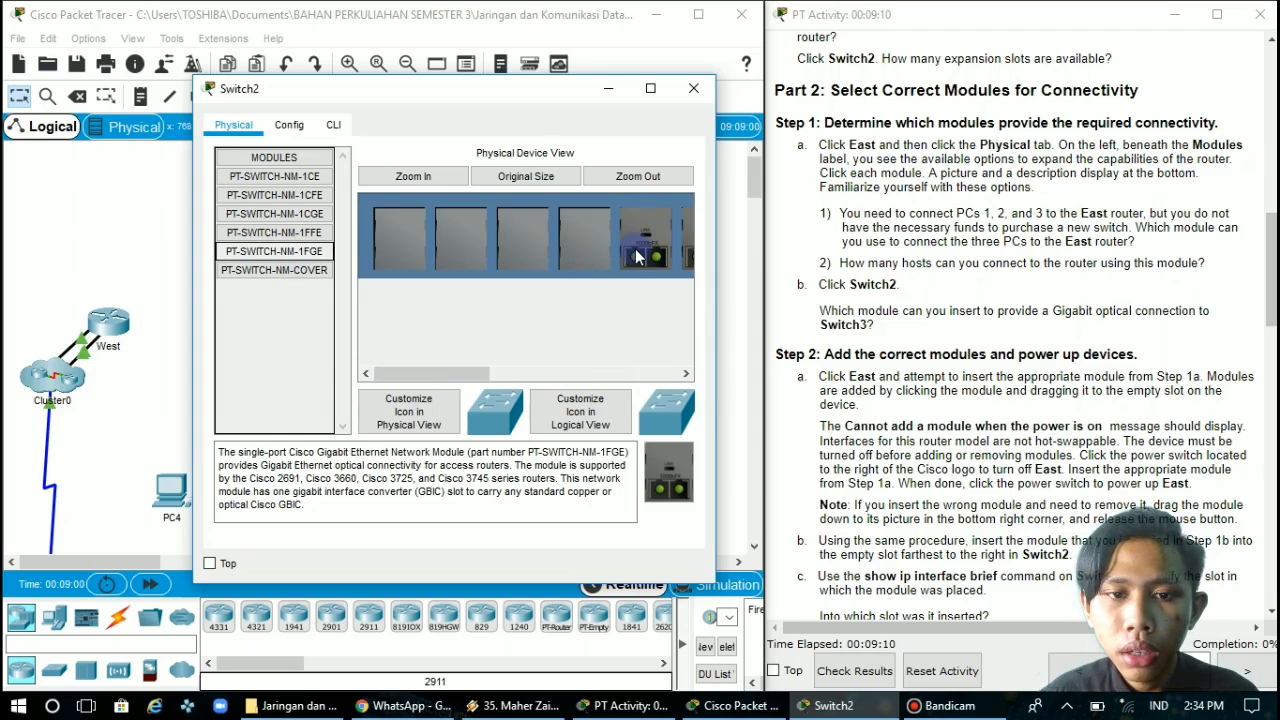
left_click_drag(478, 372, 672, 392)
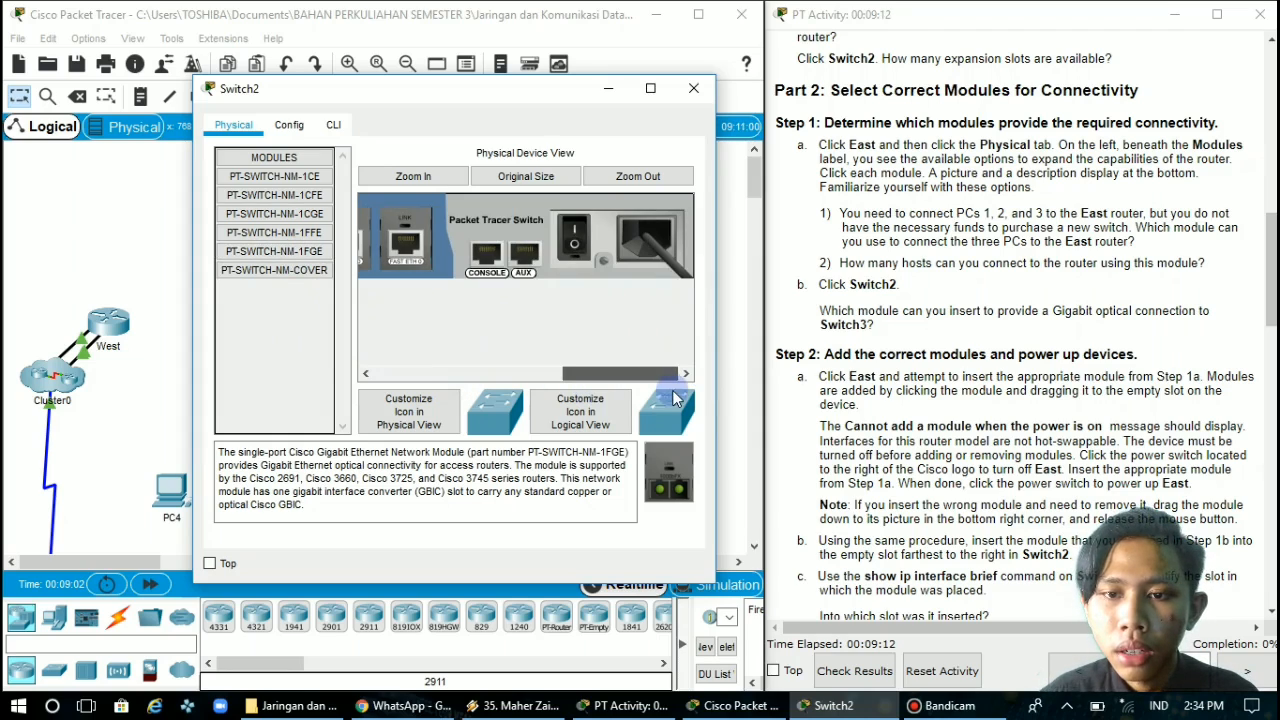
left_click(574, 238)
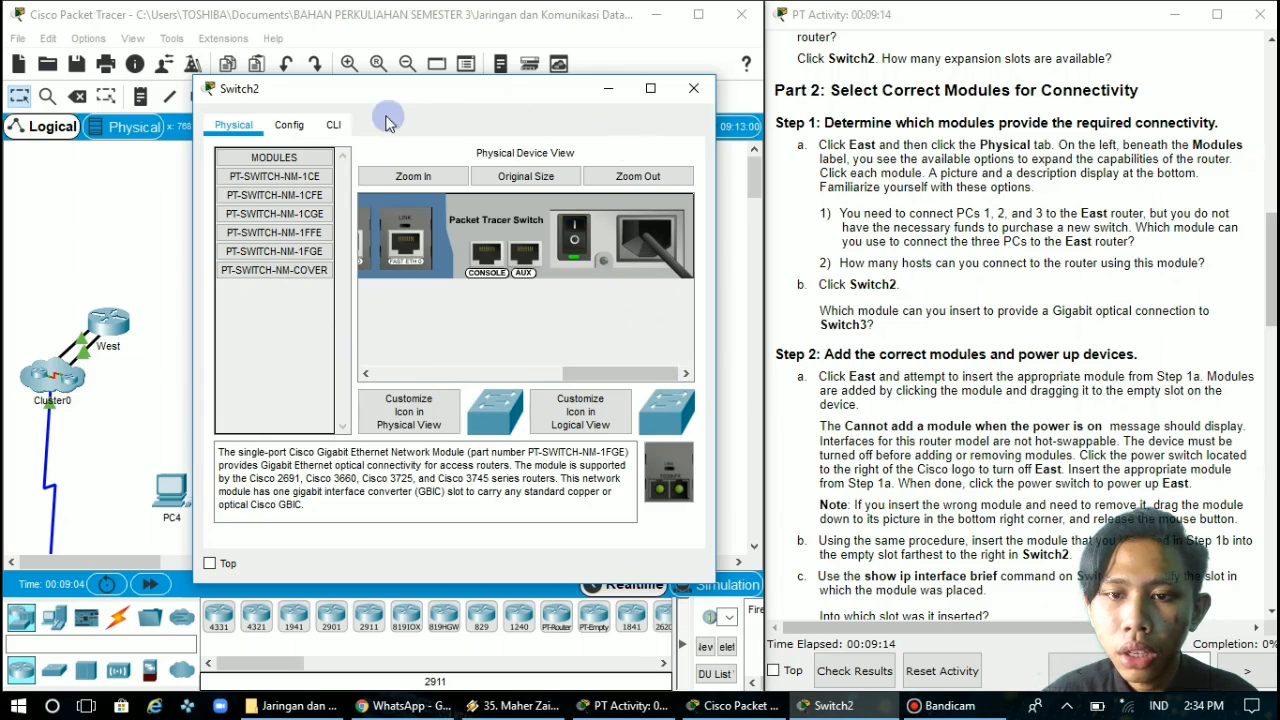
Open the East router's window beside the instructions and read the remaining module steps and the Connect Devices section
scroll(995, 375, "down", 3)
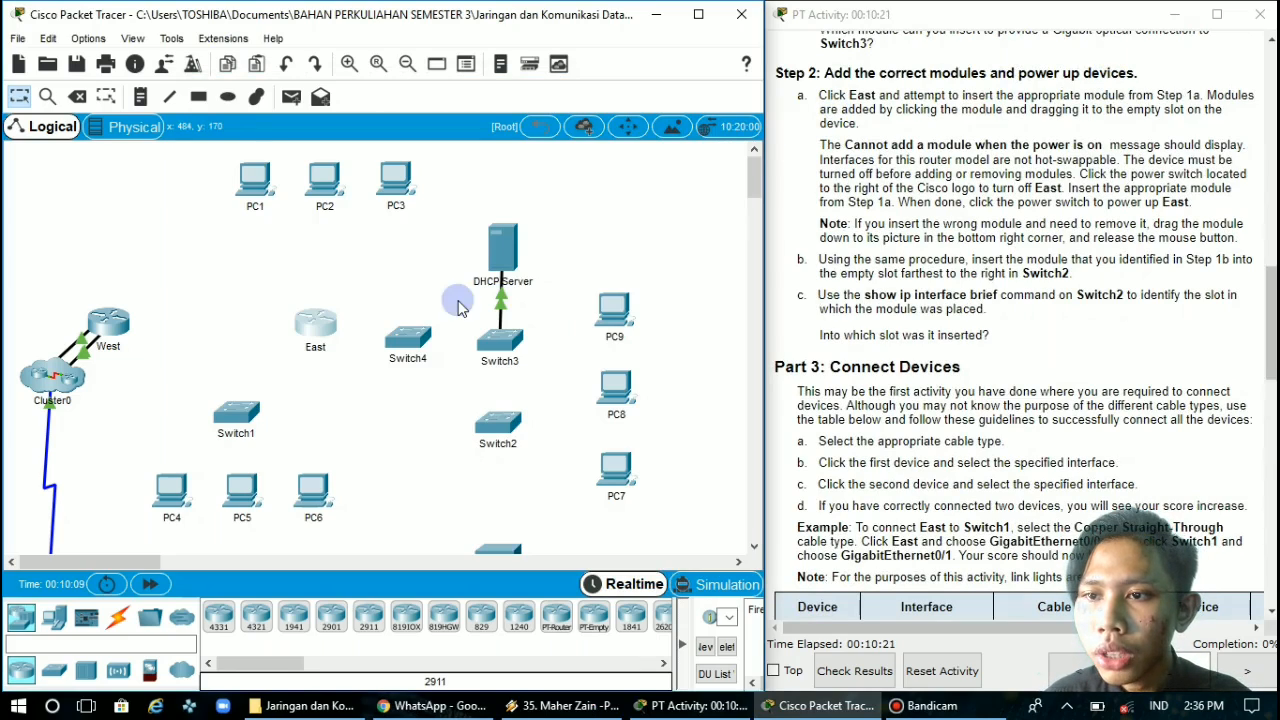
left_click(316, 326)
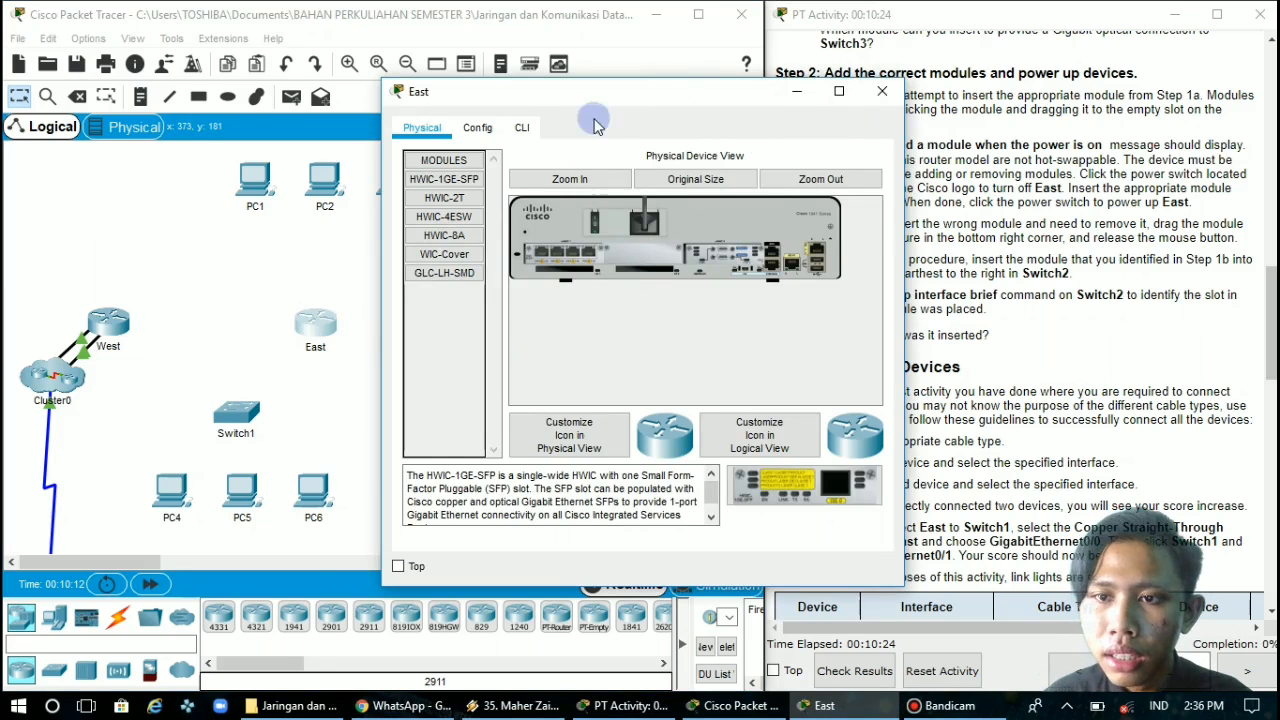
left_click_drag(672, 94, 556, 125)
left_click_drag(557, 128, 520, 119)
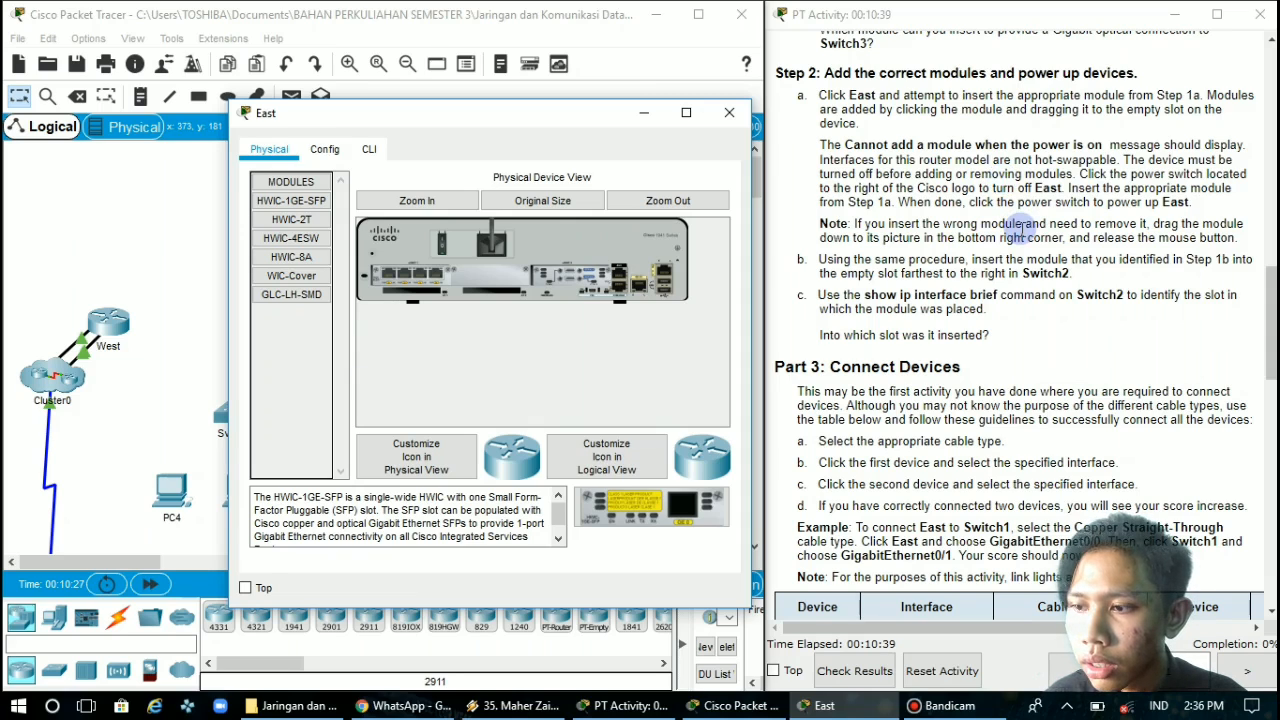
scroll(1021, 226, "down", 3)
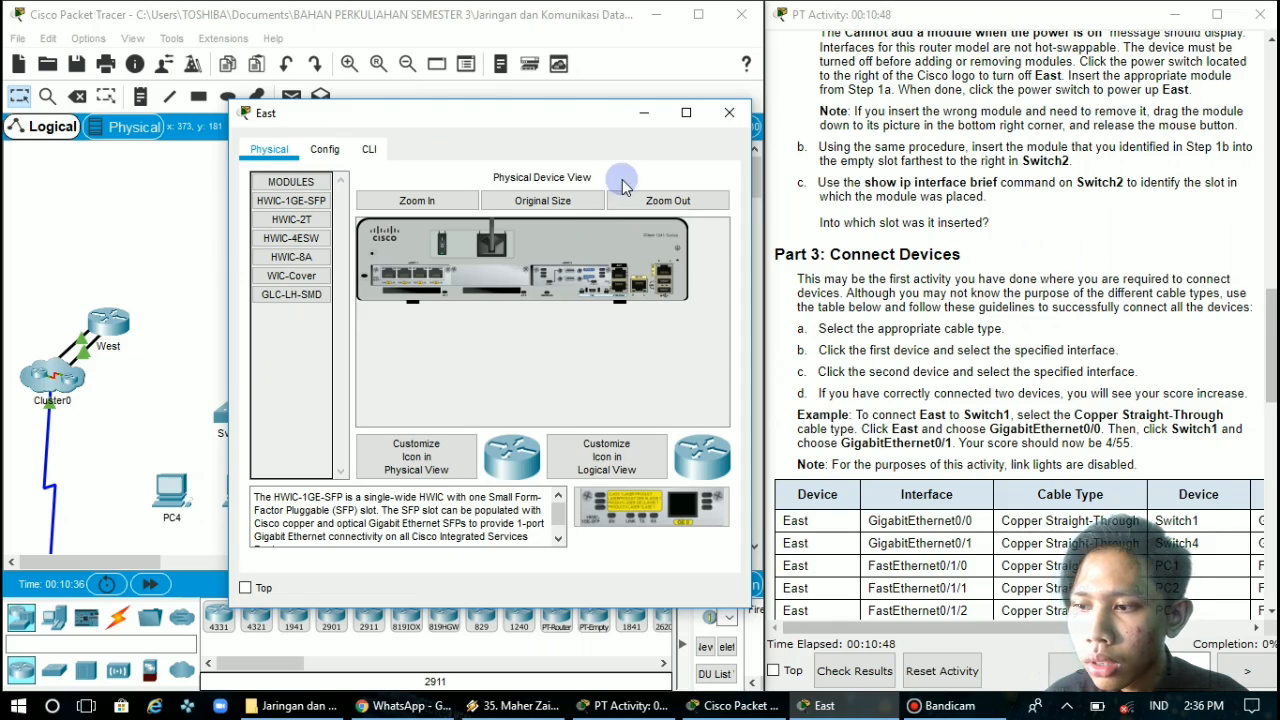
Run the command "show ip interface brief" in the East router's command line
left_click(326, 150)
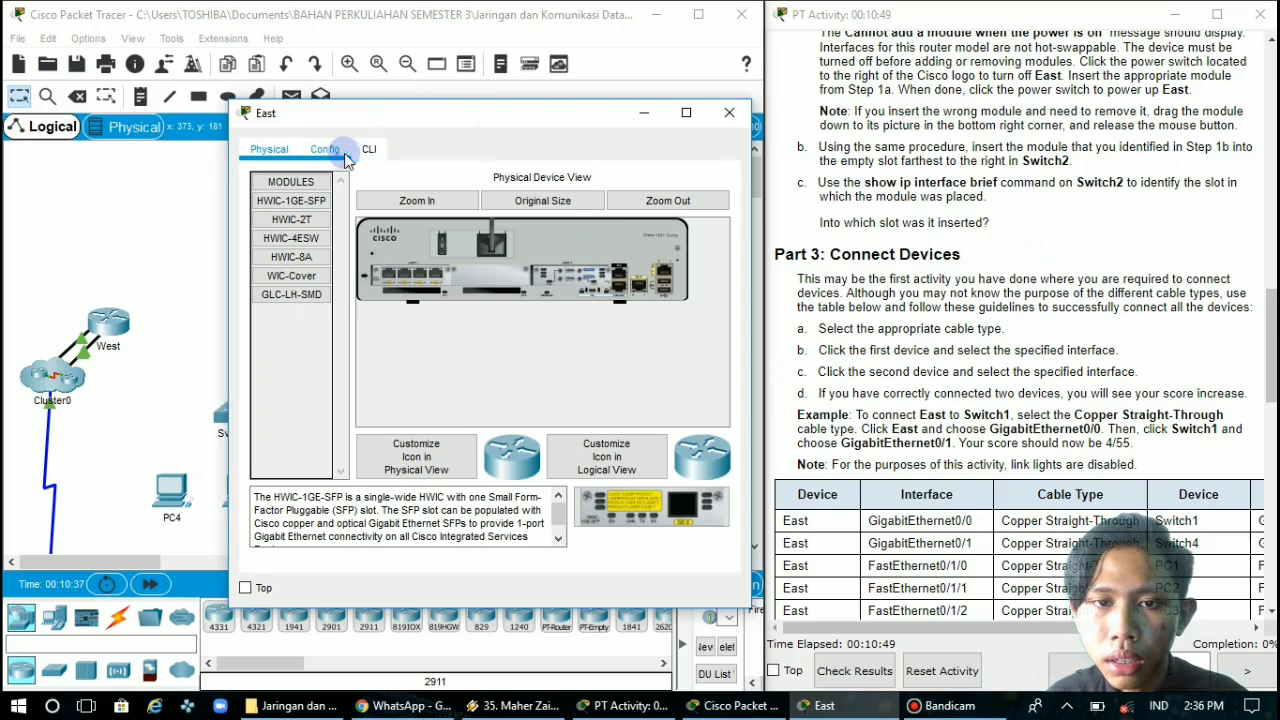
left_click(369, 150)
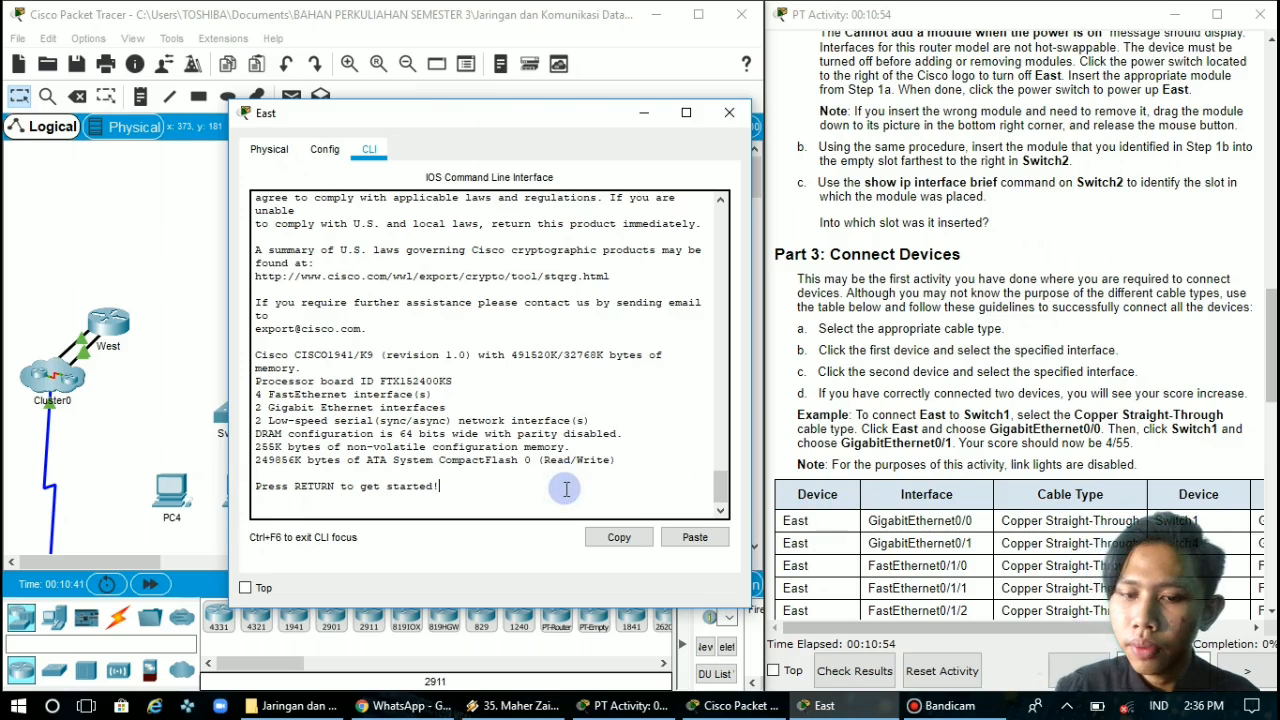
key("Return")
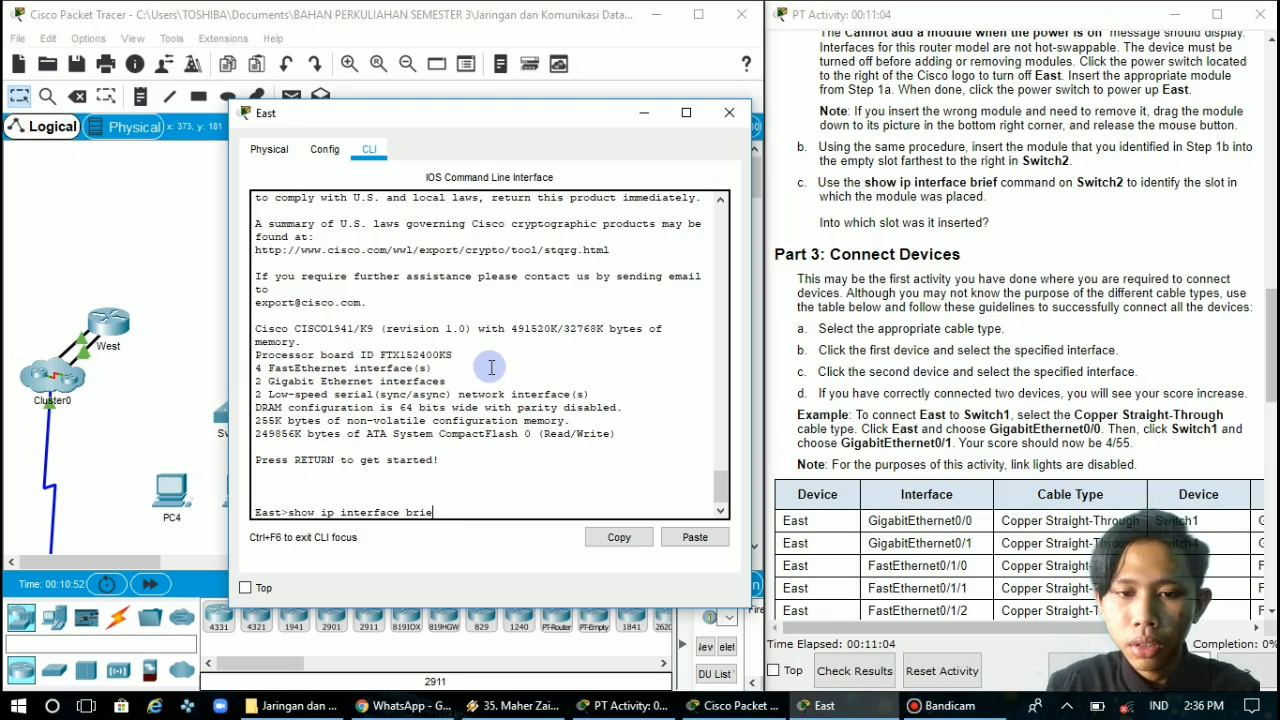
type("f")
key("Return")
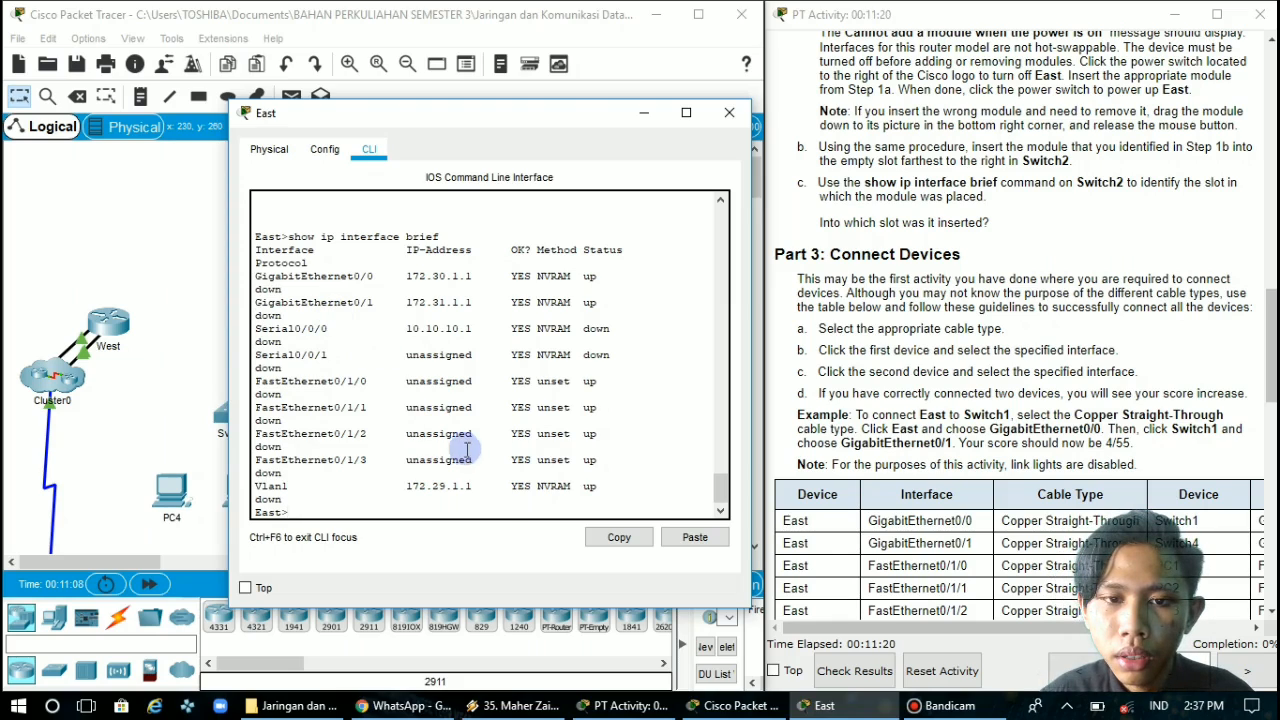
Review the interface list in East's command output and close the router's window
scroll(503, 503, "down", 1)
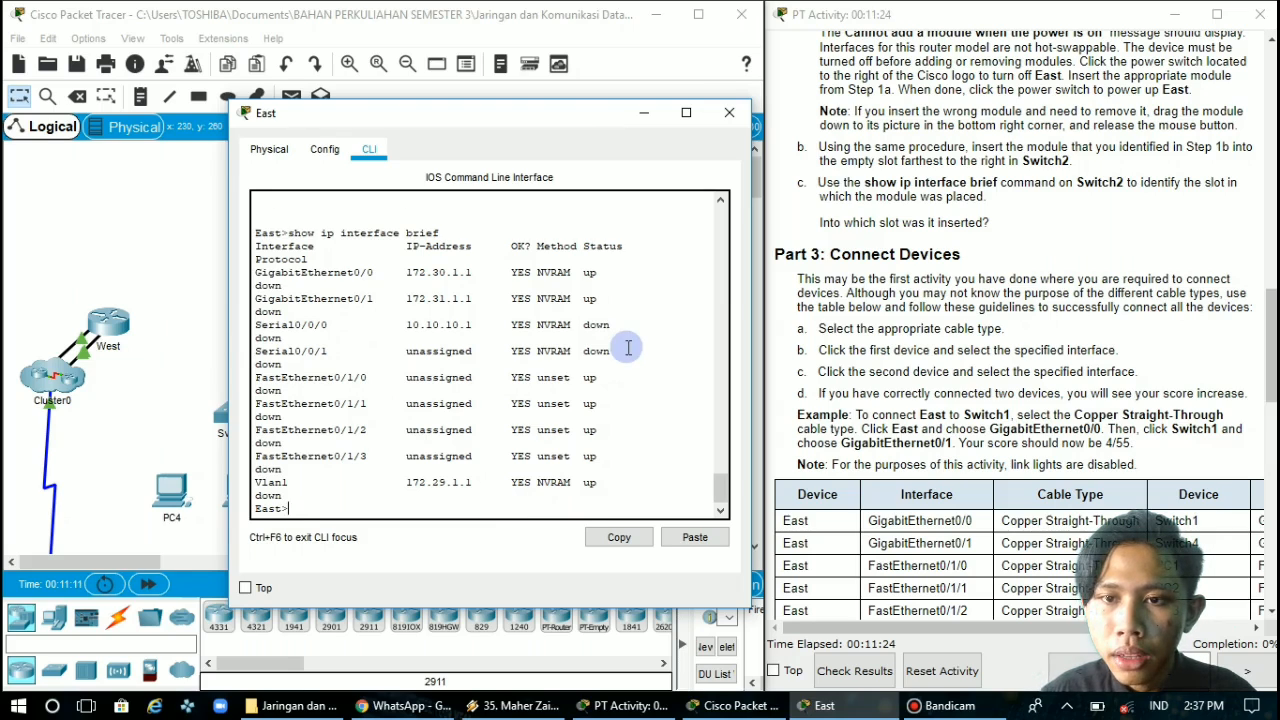
scroll(628, 347, "up", 3)
scroll(628, 347, "down", 3)
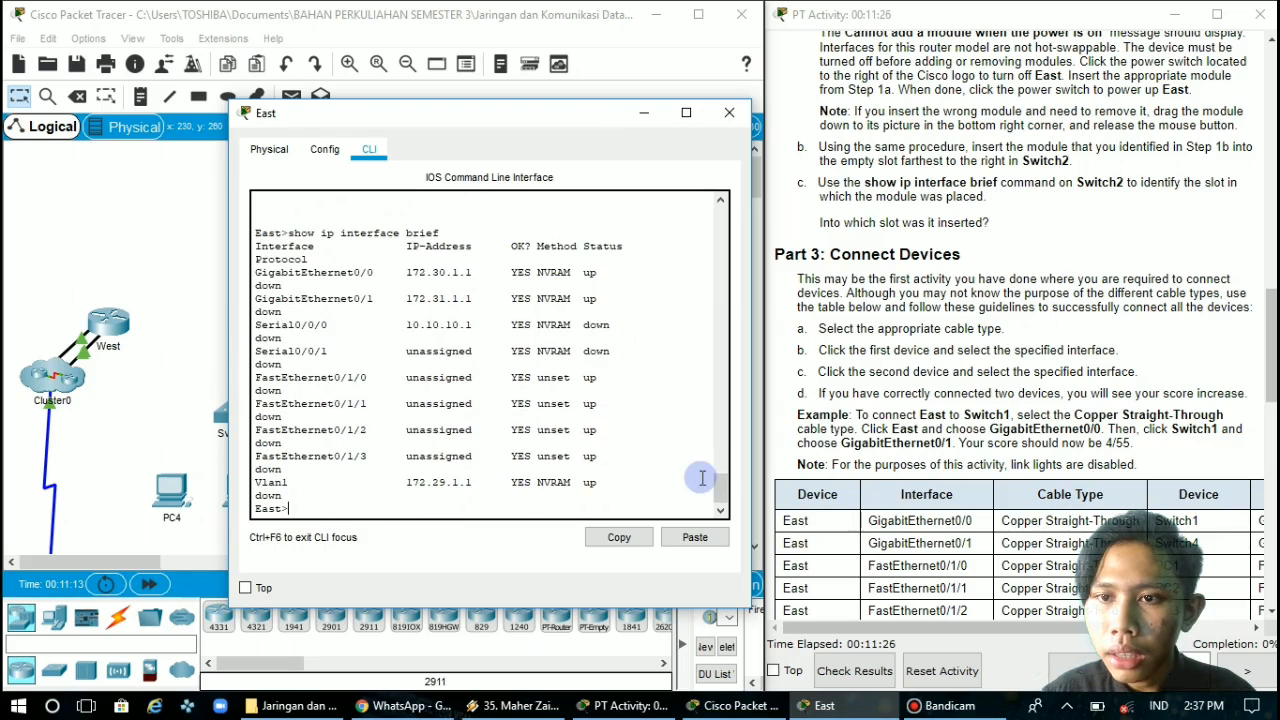
left_click(730, 113)
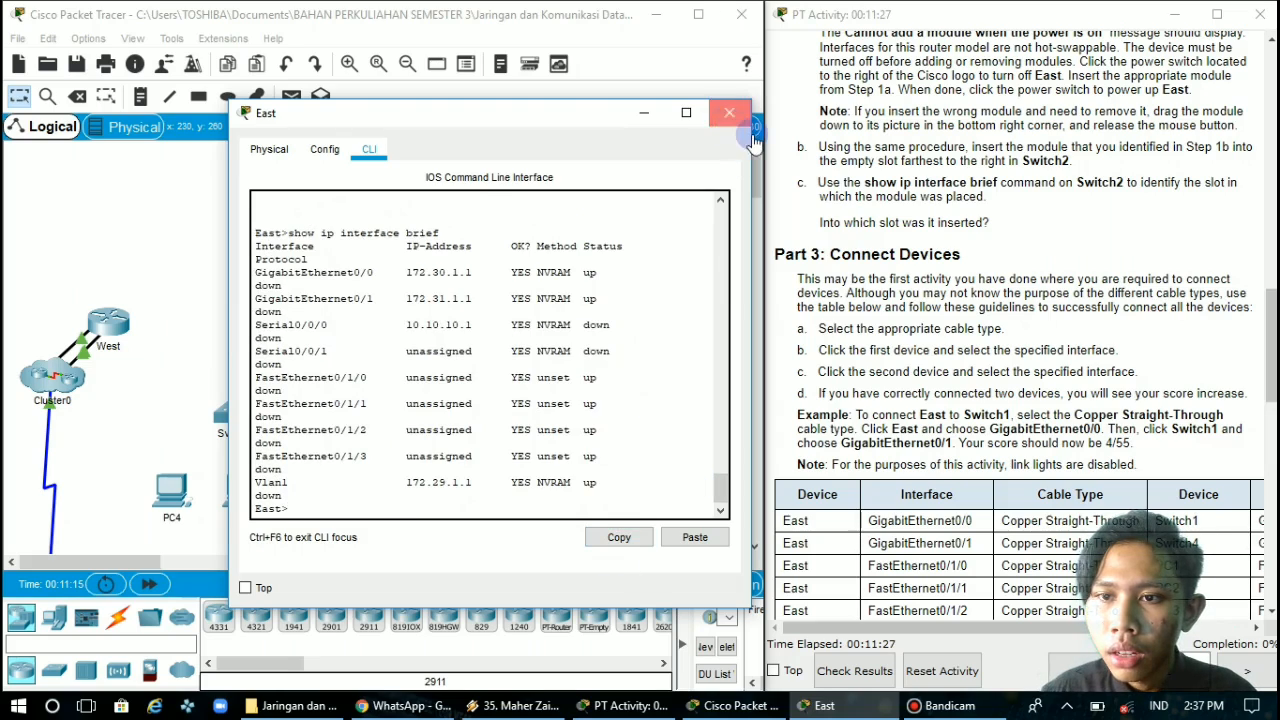
Read the Connect Devices guidelines and the cabling table, widening the instructions window to show more of the table's columns
scroll(942, 255, "down", 3)
scroll(942, 255, "up", 1)
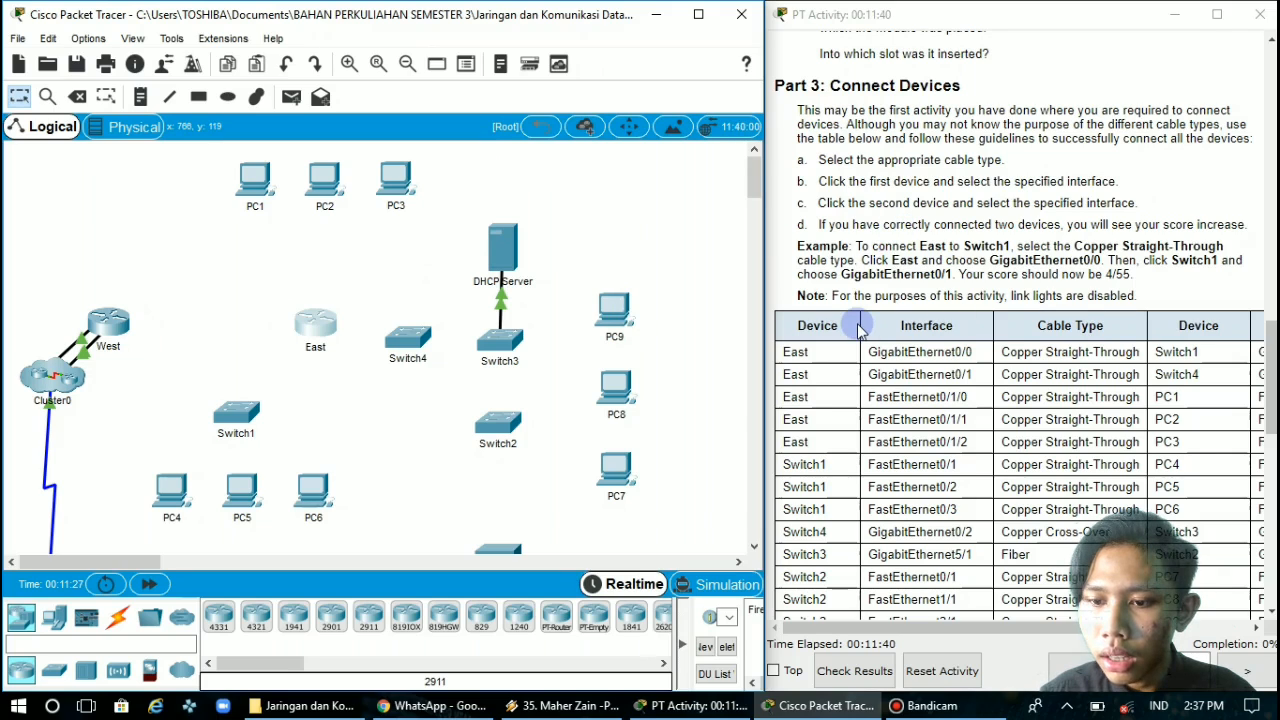
scroll(858, 330, "down", 1)
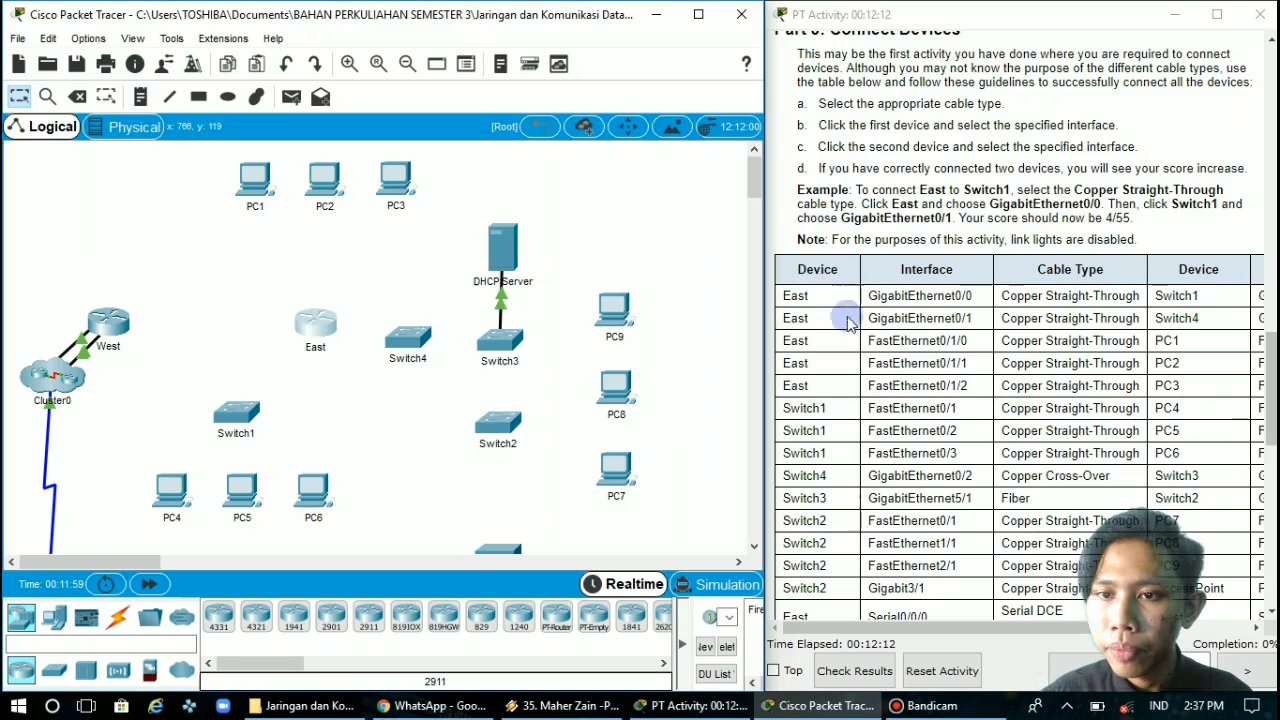
scroll(845, 310, "down", 4)
scroll(855, 330, "up", 2)
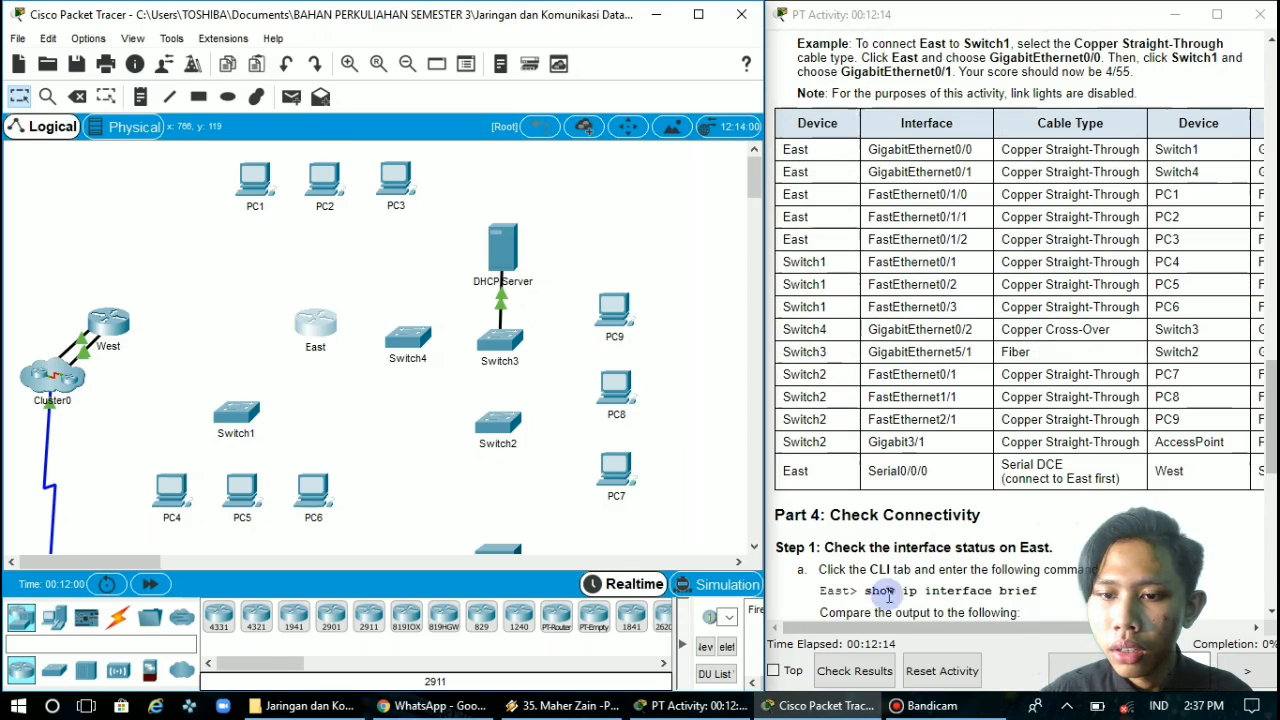
left_click_drag(864, 628, 884, 628)
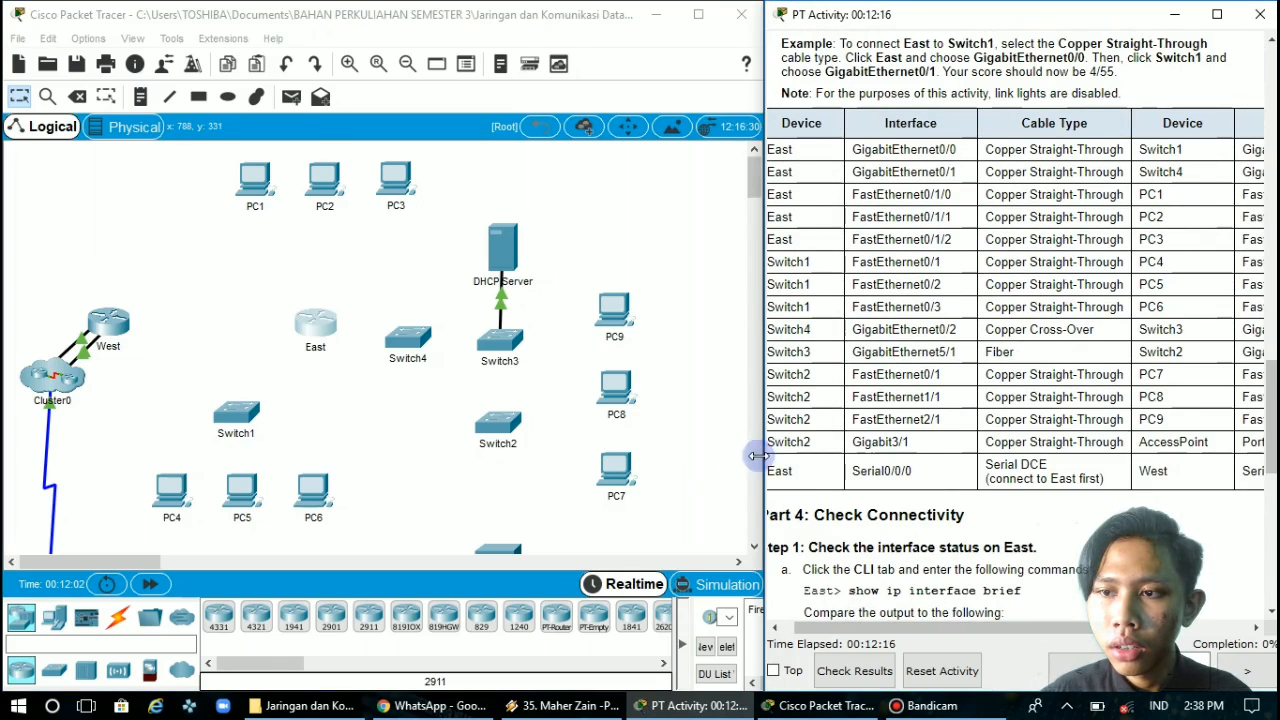
left_click_drag(763, 458, 719, 462)
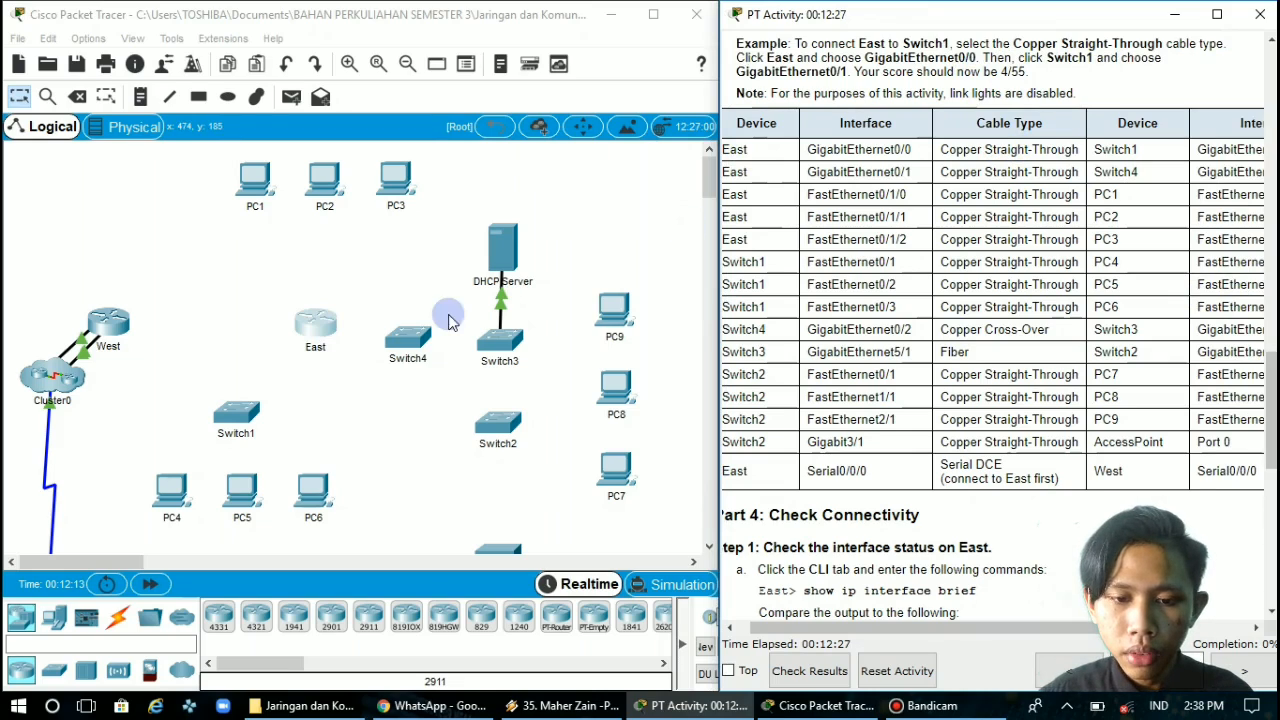
Connect East's GigabitEthernet0/0 to Switch1's GigabitEthernet0/1 with a Copper Straight-Through cable
left_click(119, 622)
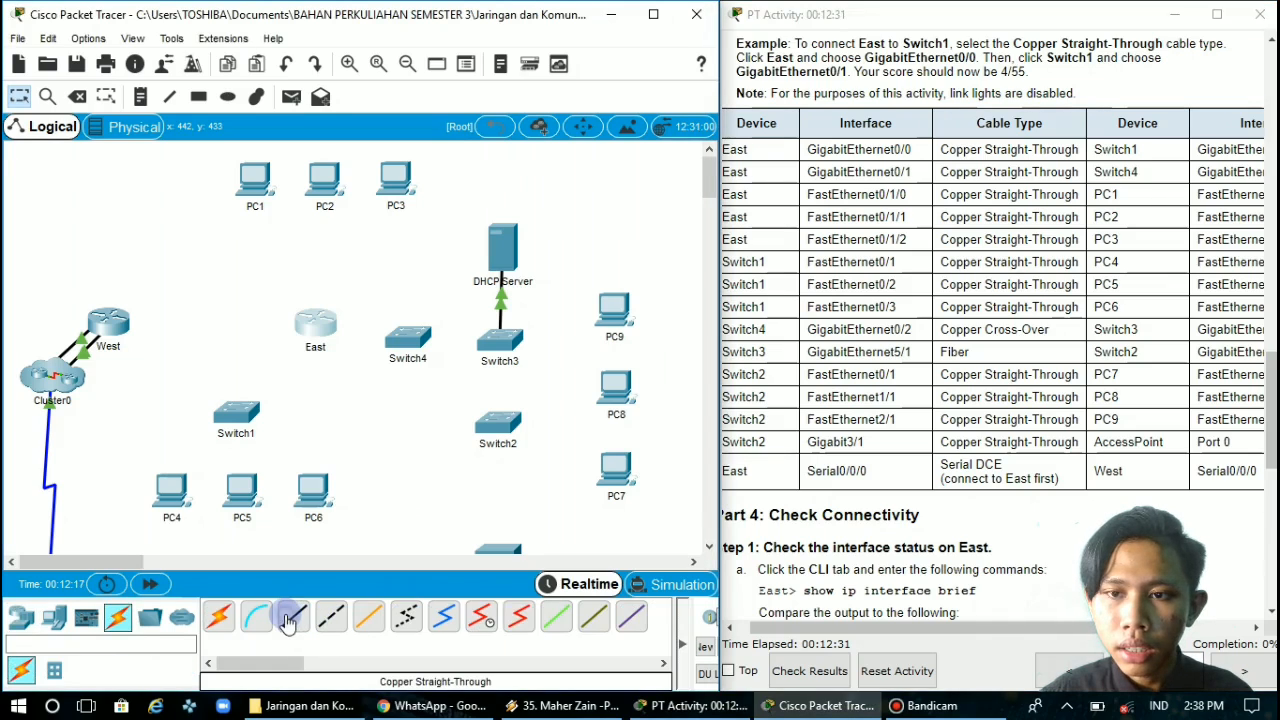
left_click(288, 622)
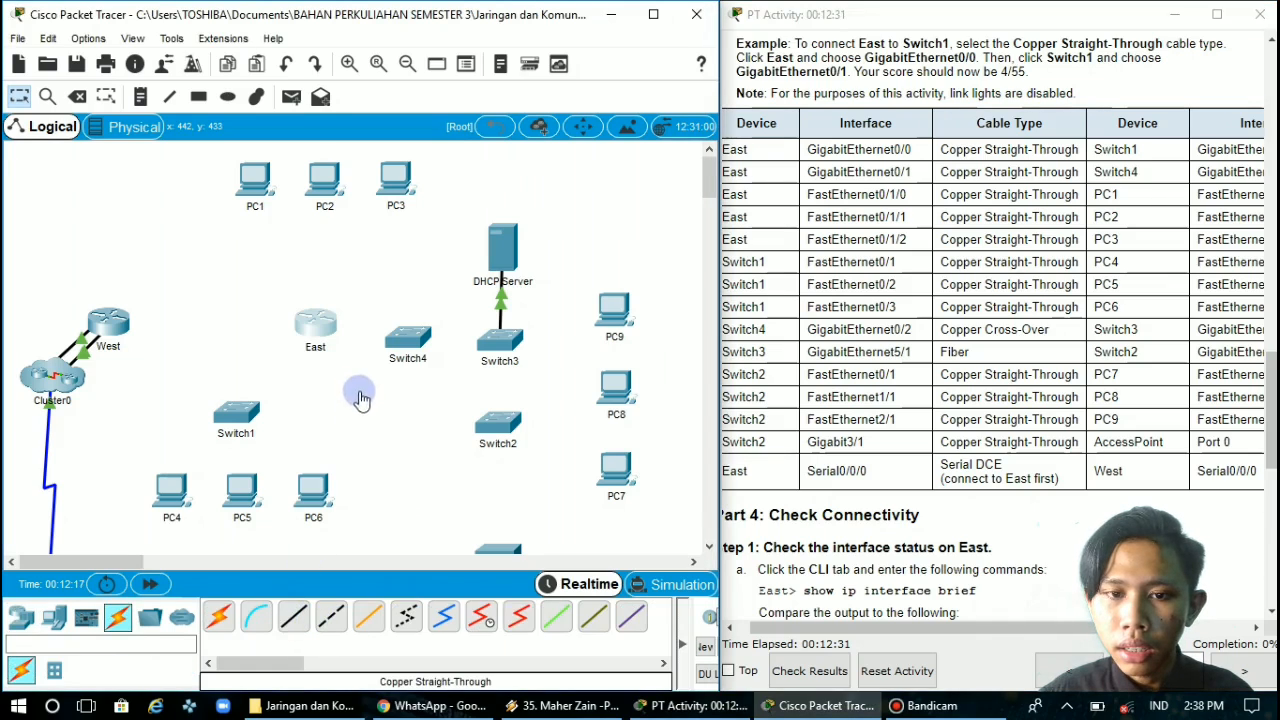
left_click(318, 320)
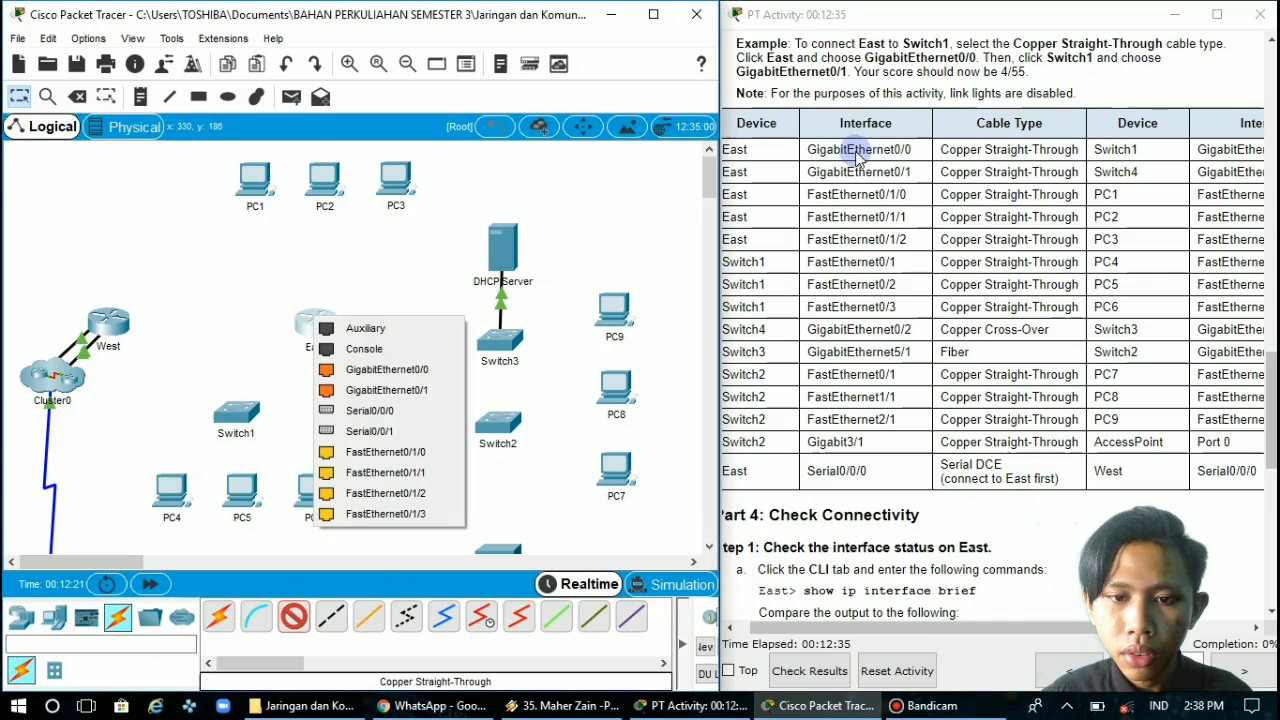
left_click(401, 369)
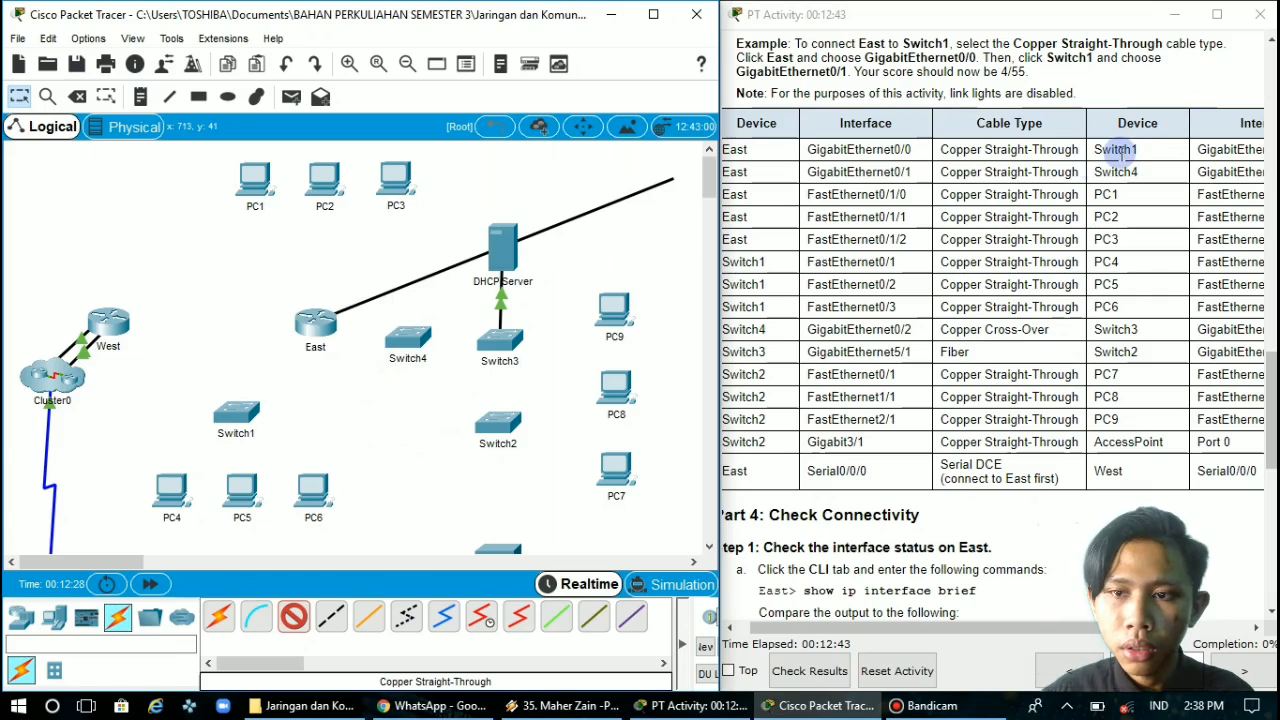
left_click(246, 418)
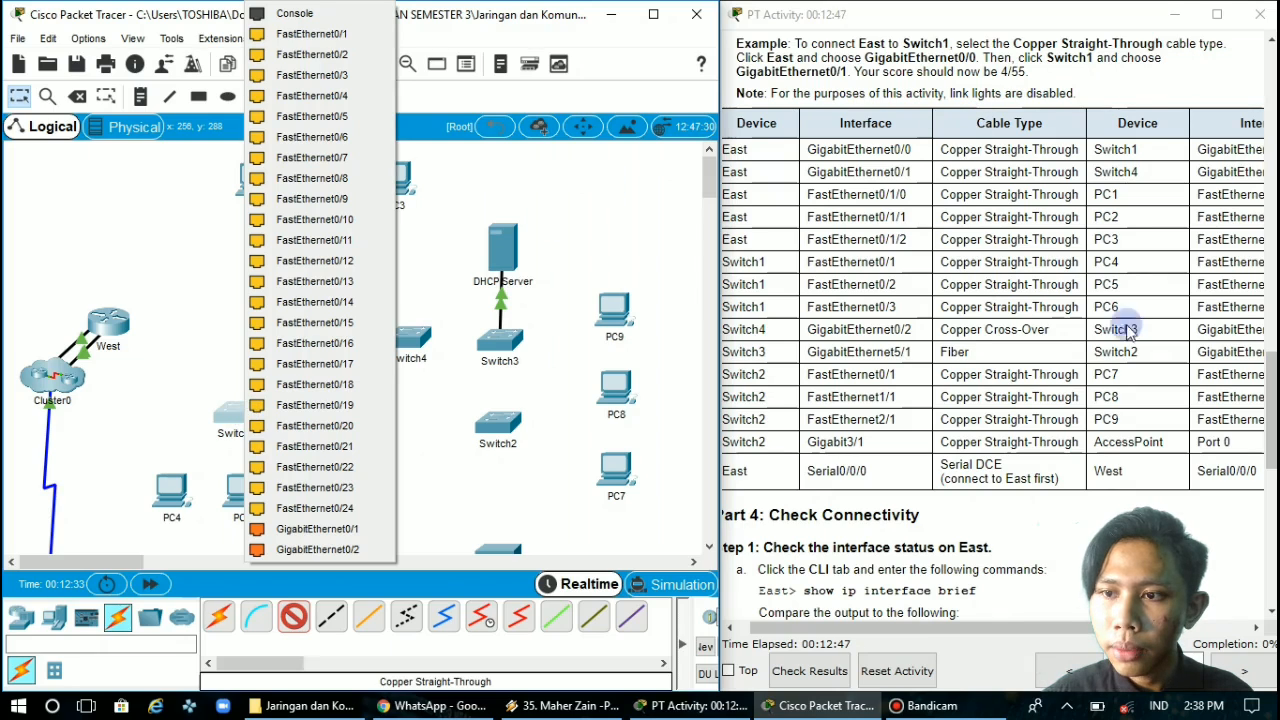
left_click(1079, 627)
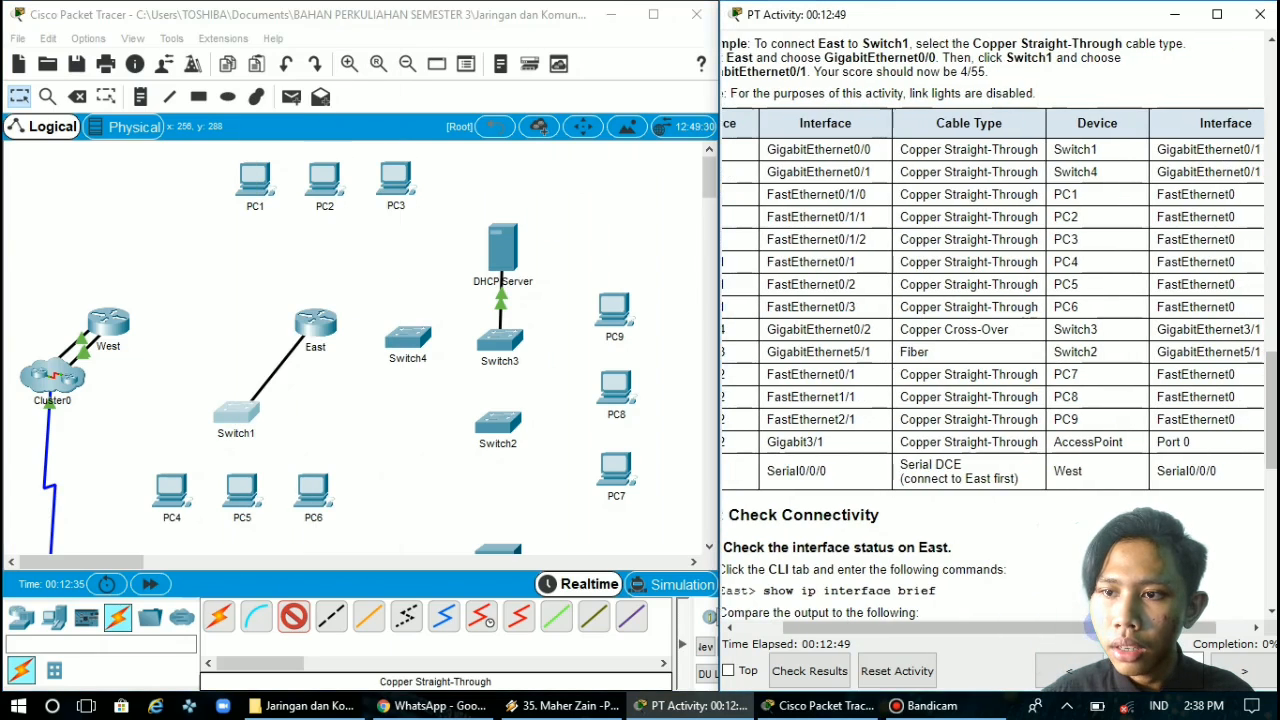
left_click(1079, 627)
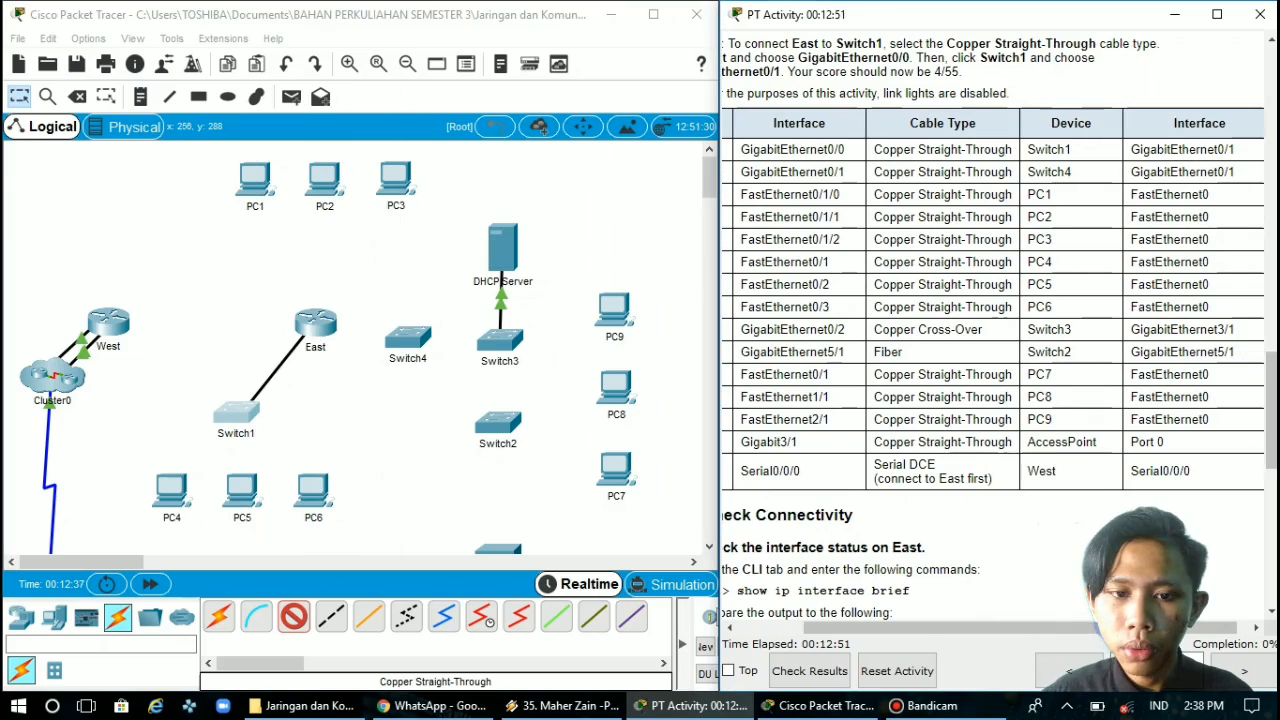
left_click(238, 425)
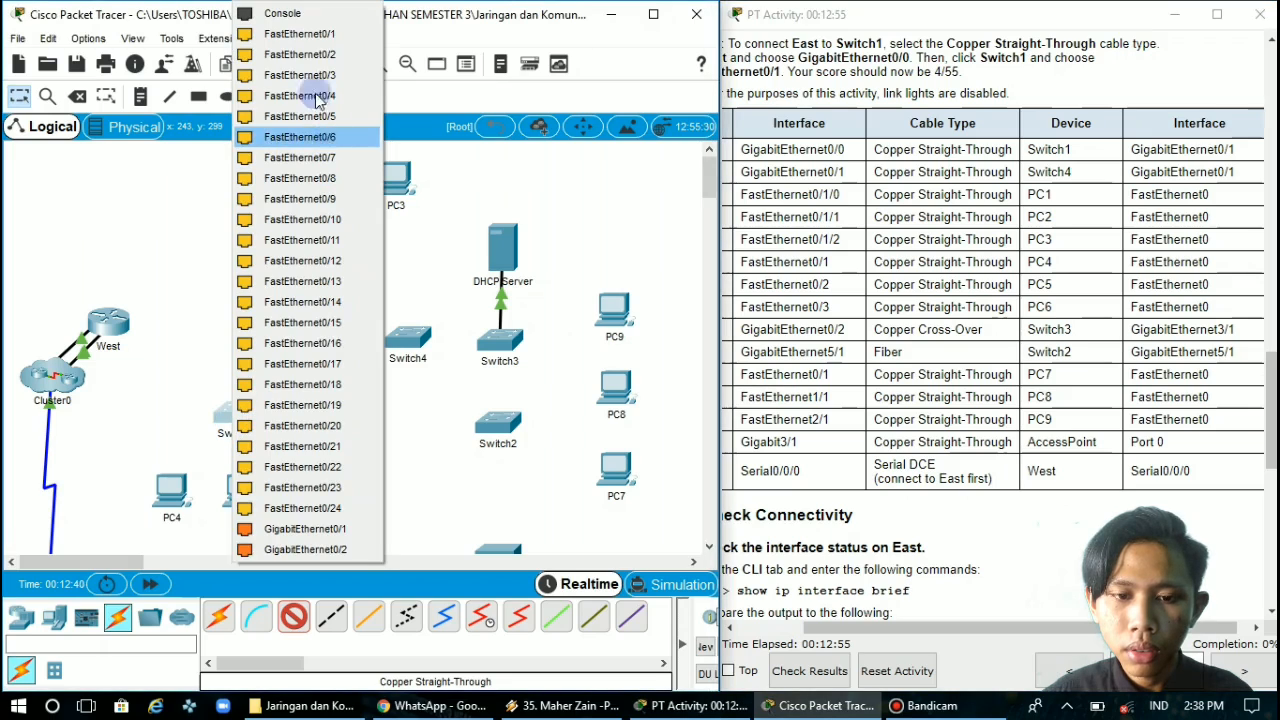
left_click(325, 527)
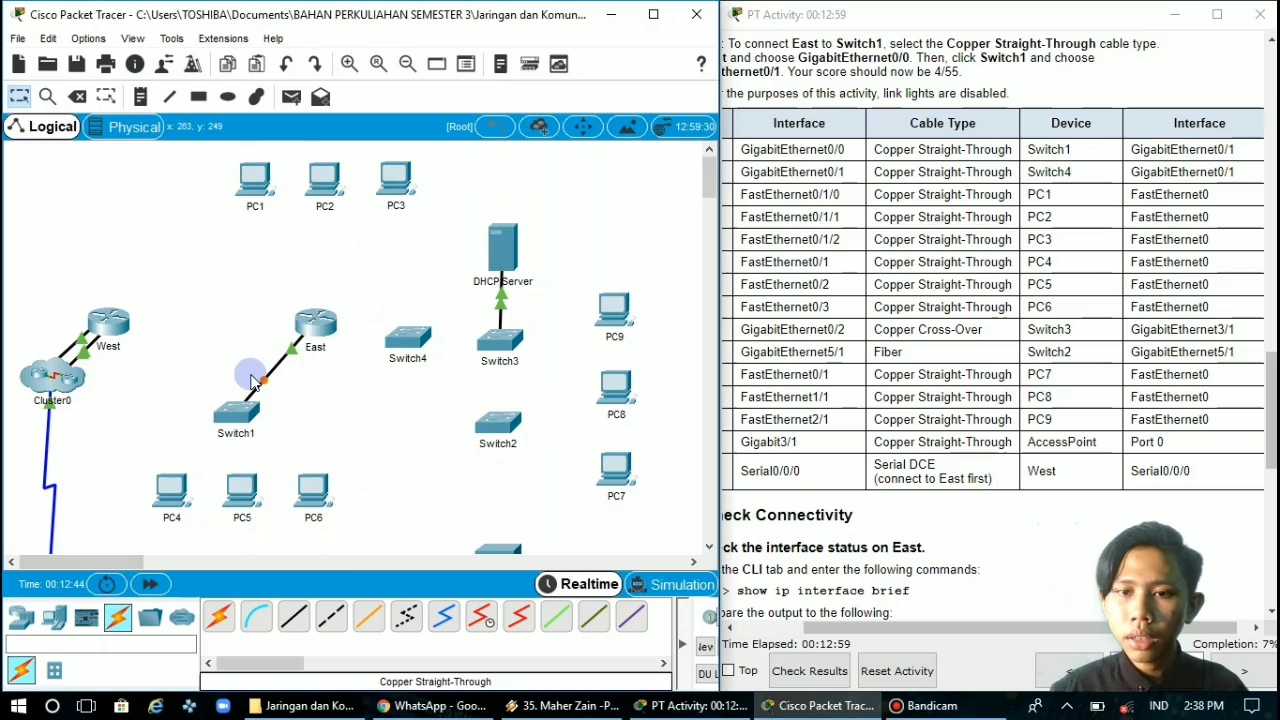
Widen the instructions window further and connect East's GigabitEthernet0/1 to Switch4's GigabitEthernet0/1 with a Copper Straight-Through cable
left_click_drag(718, 246, 665, 251)
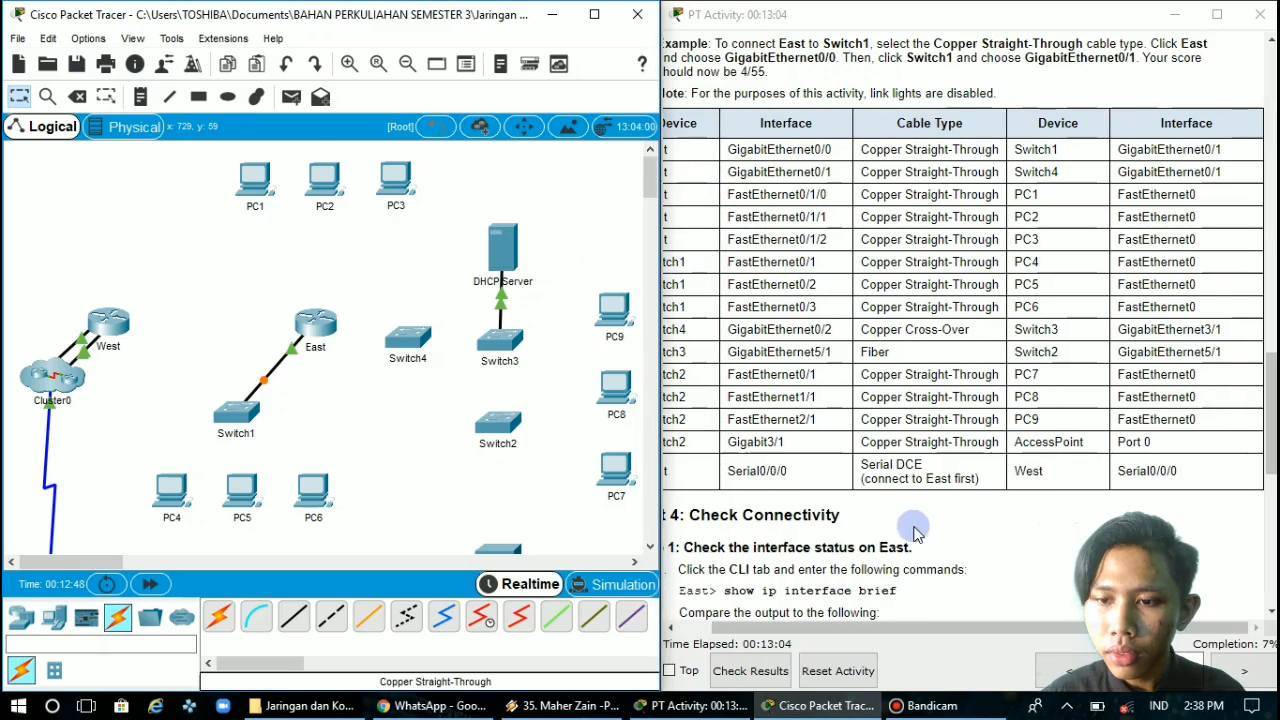
left_click_drag(936, 628, 909, 632)
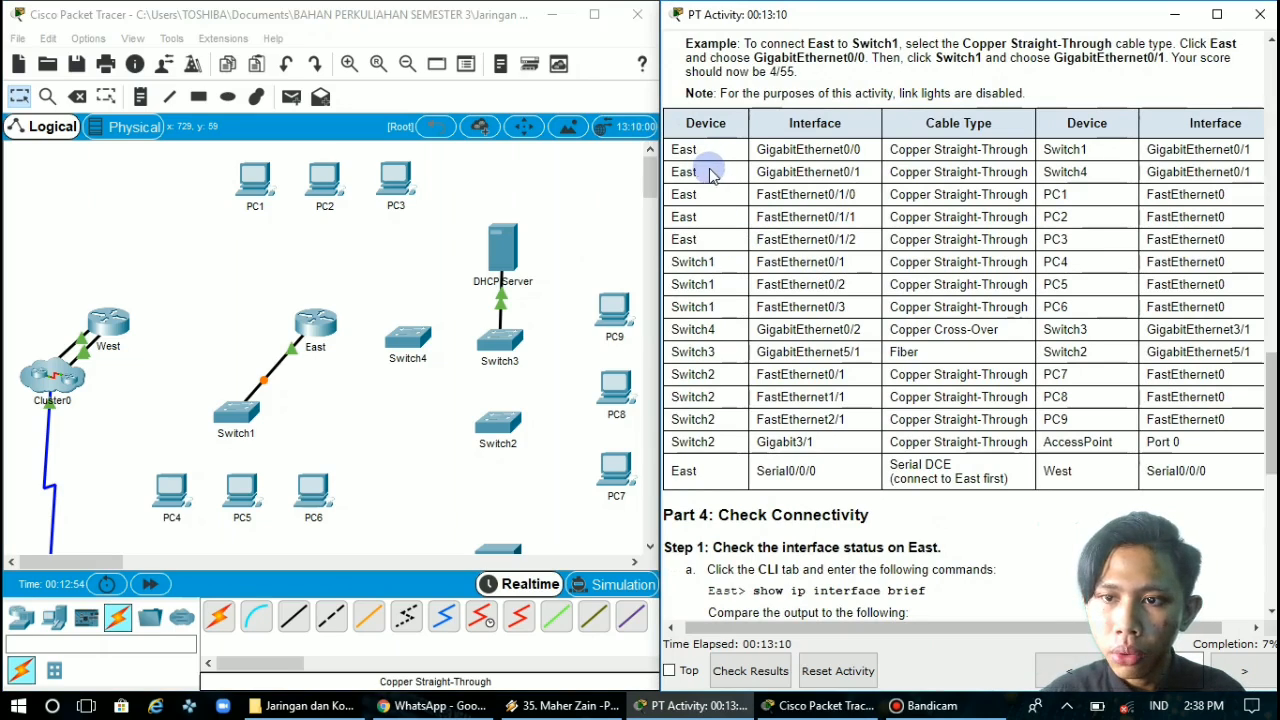
left_click(295, 620)
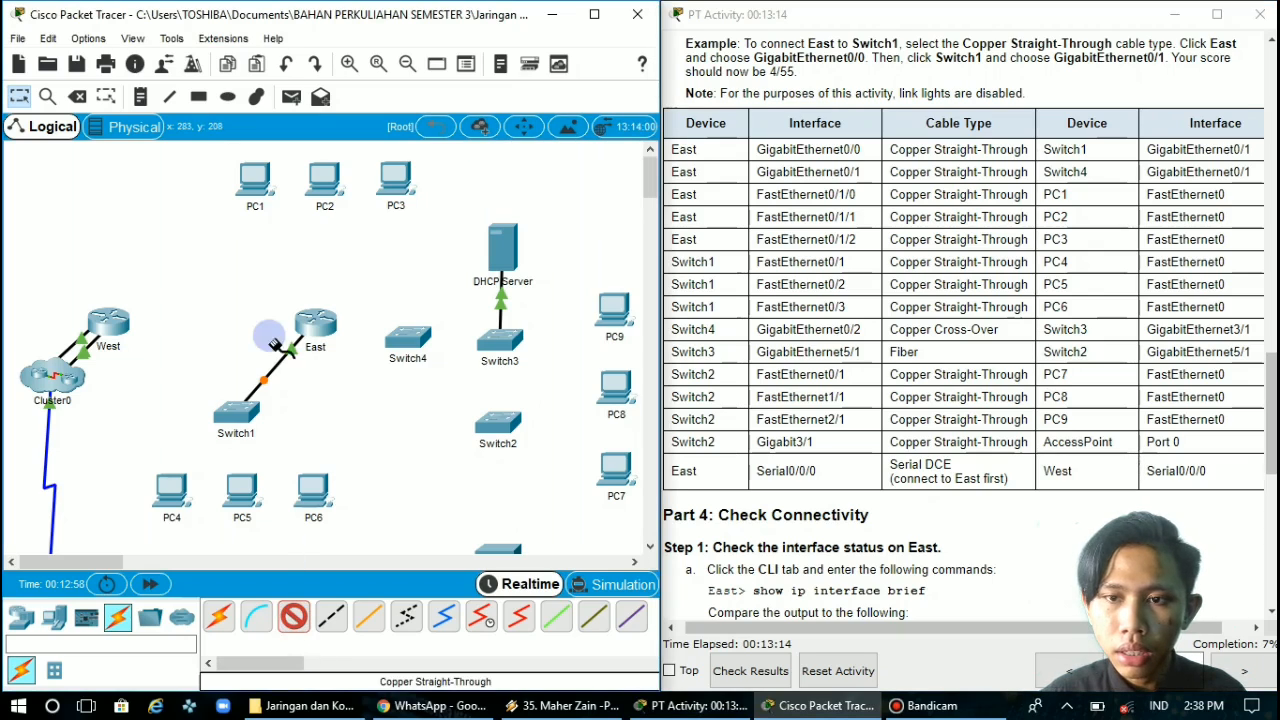
left_click(318, 326)
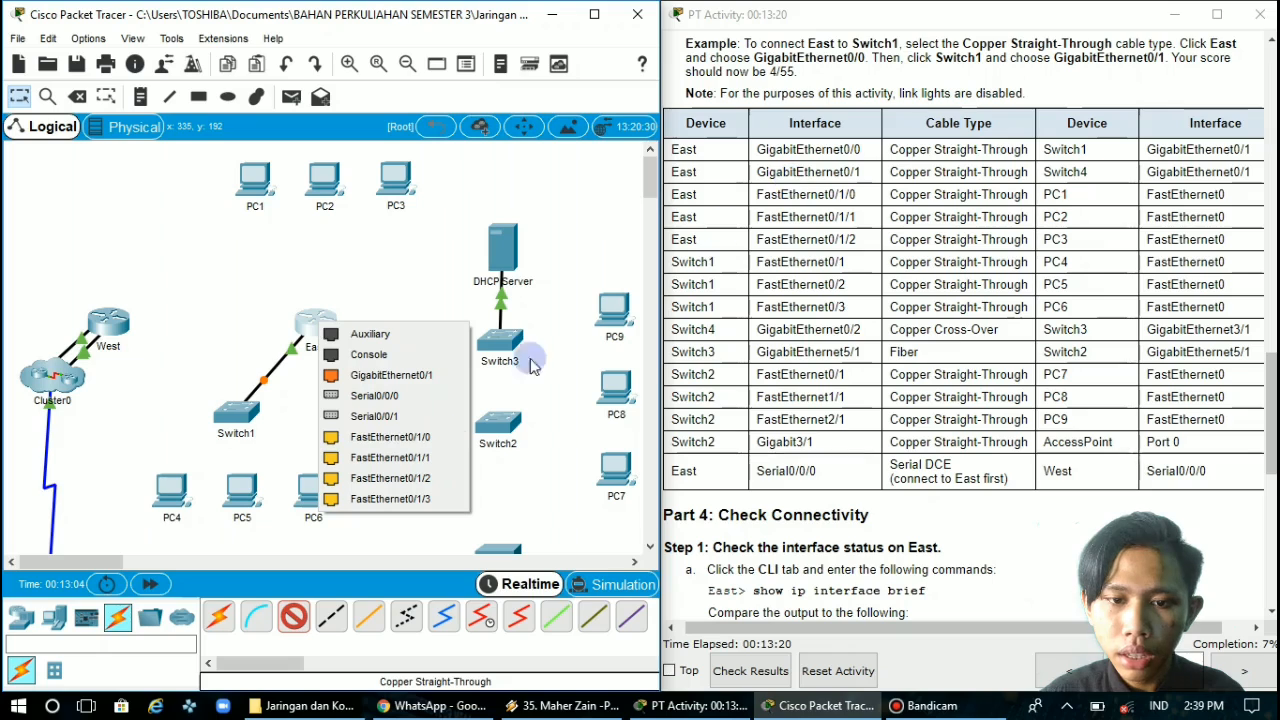
left_click(405, 374)
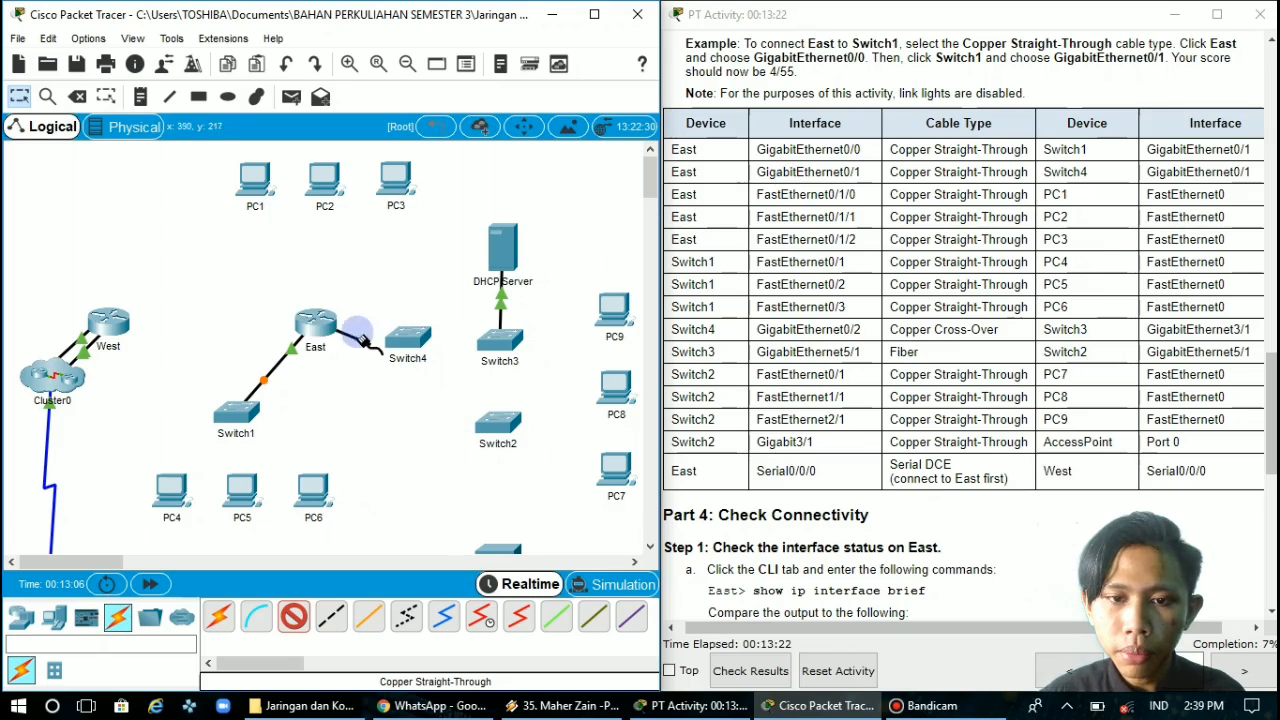
left_click(407, 340)
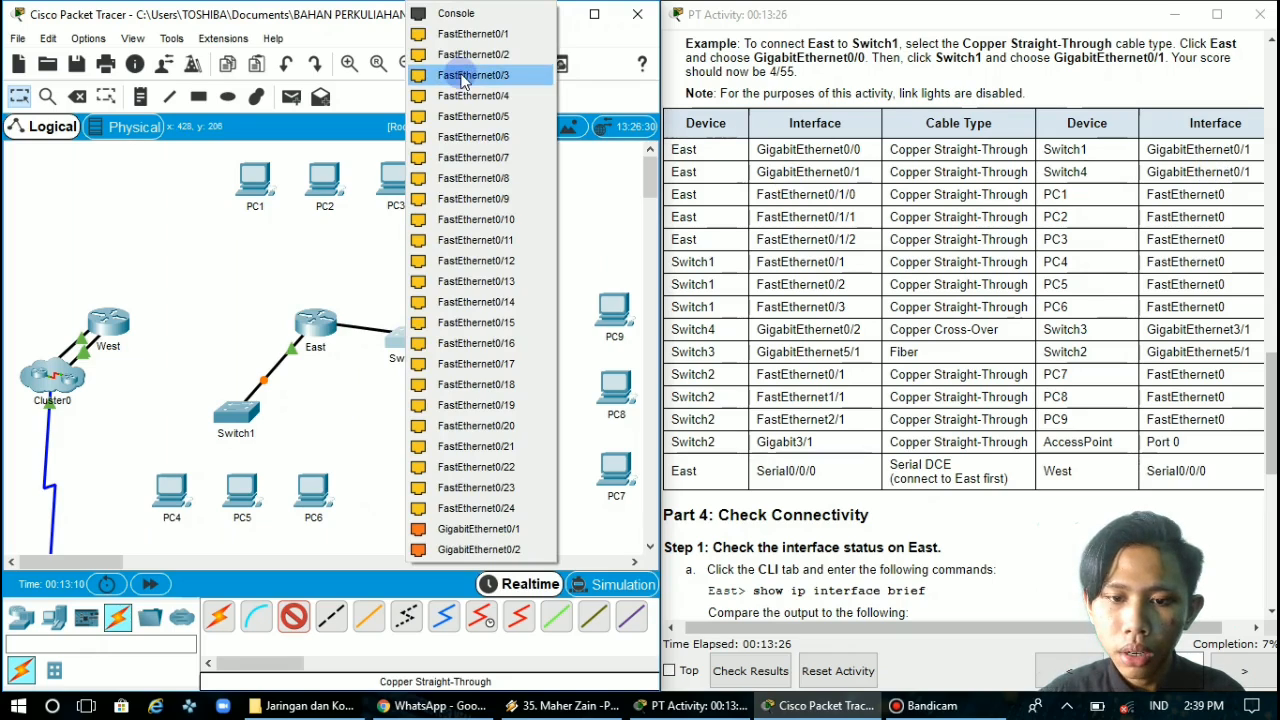
left_click(474, 530)
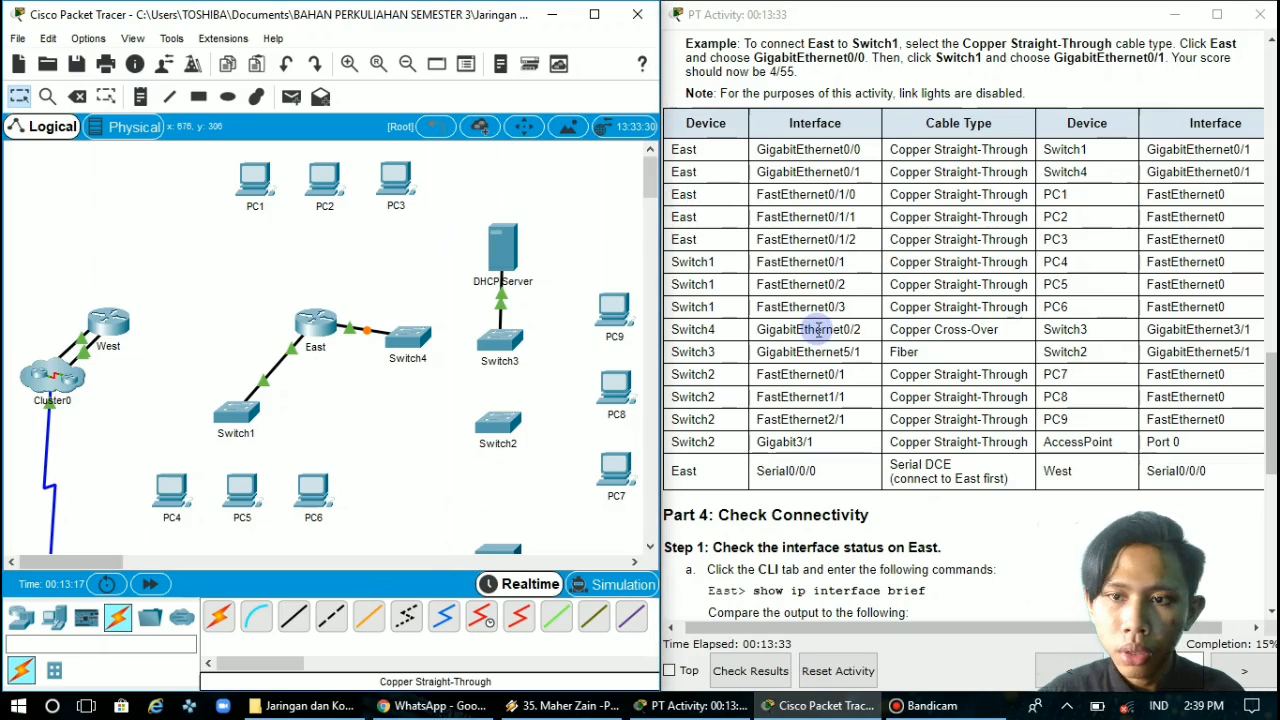
Connect East's FastEthernet0/1/0 to PC1's FastEthernet0 with a Copper Straight-Through cable
left_click(295, 618)
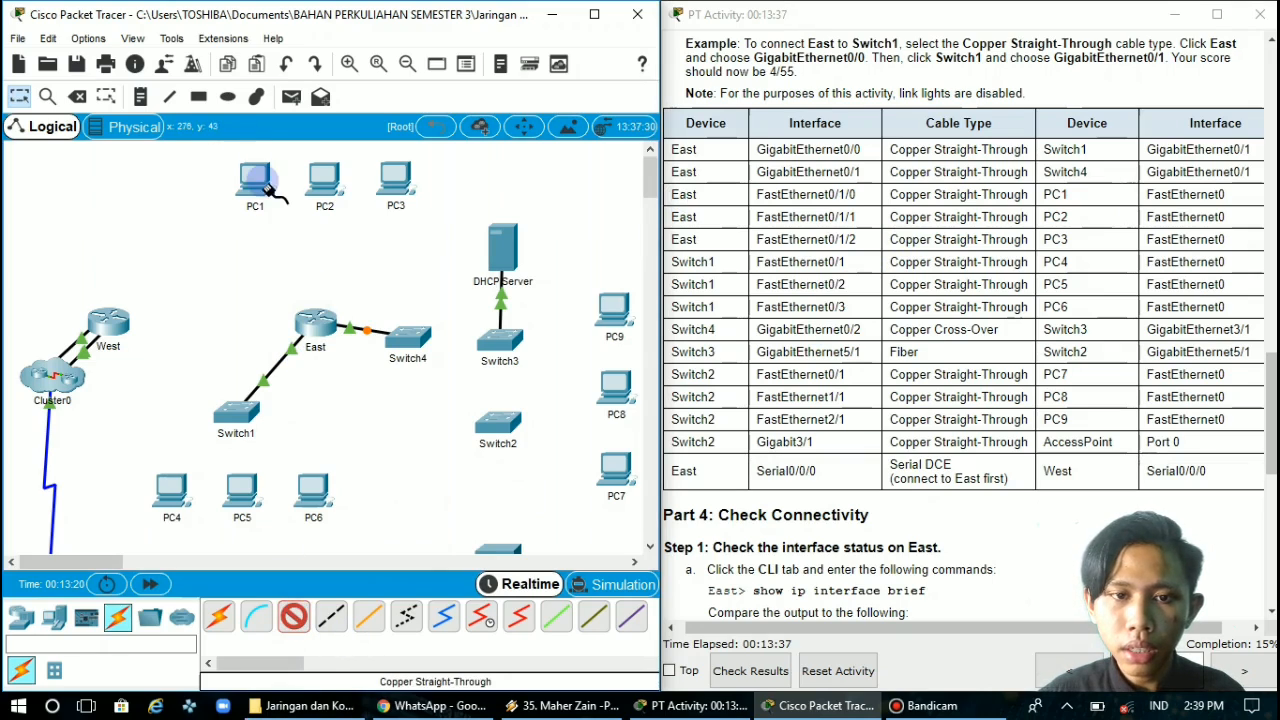
left_click(315, 330)
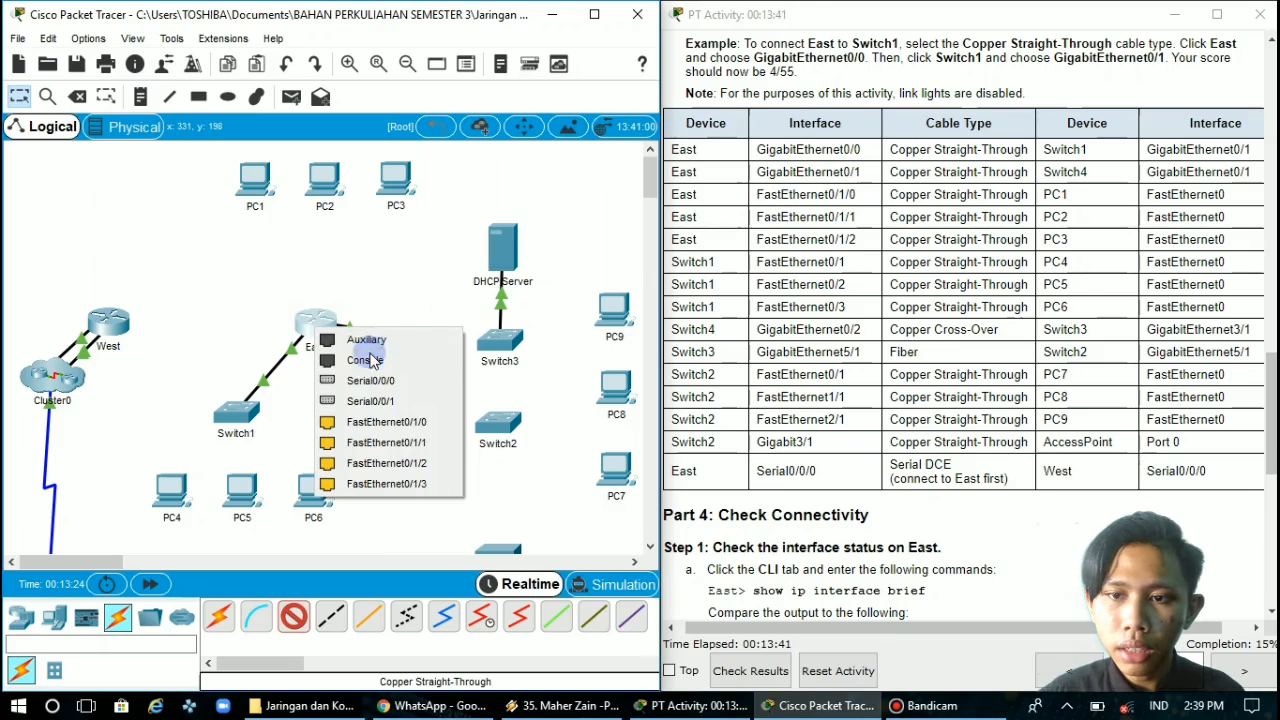
left_click(388, 422)
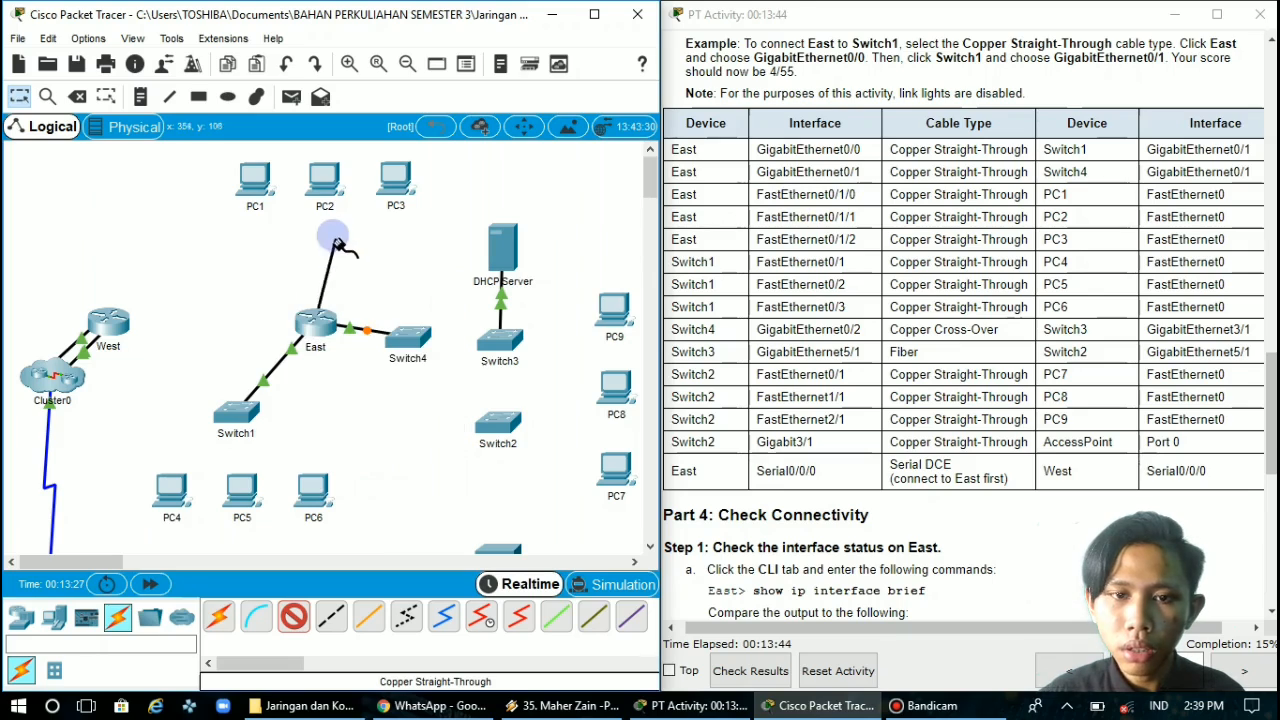
left_click(253, 186)
left_click(325, 259)
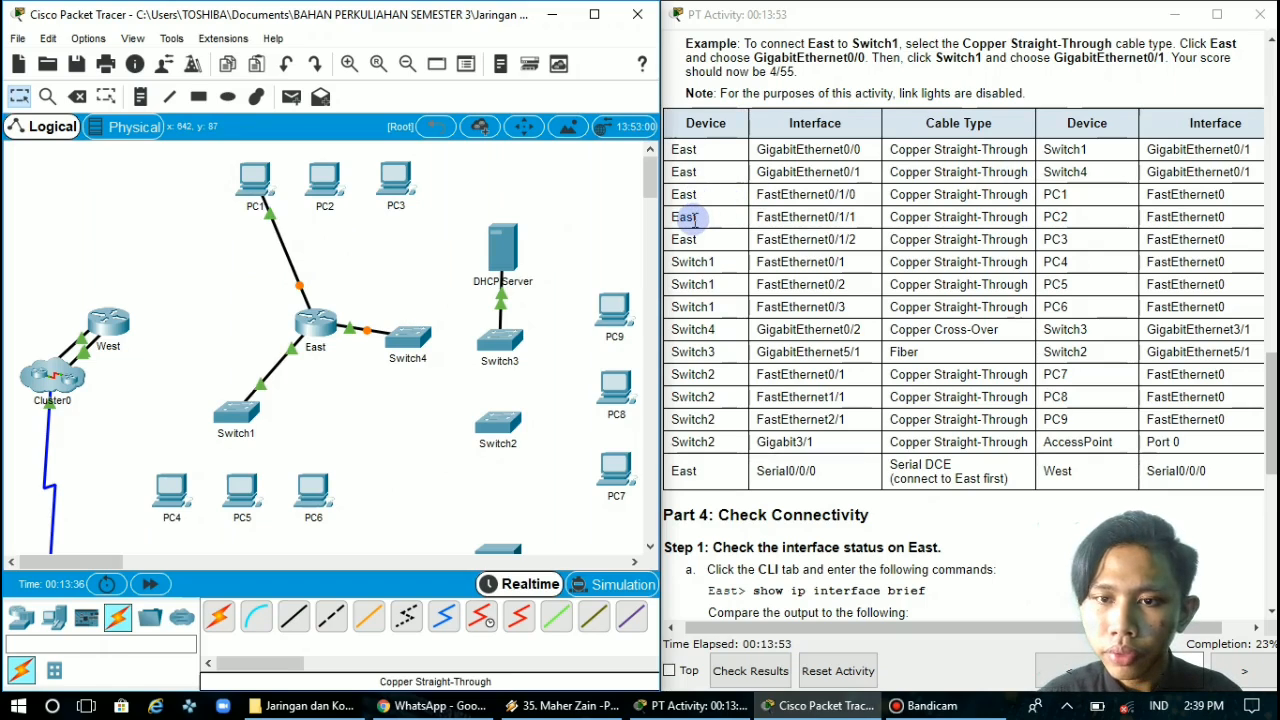
Connect East's FastEthernet0/1/1 to PC2's FastEthernet0 with a Copper Straight-Through cable, as listed in the cabling table
left_click(686, 218)
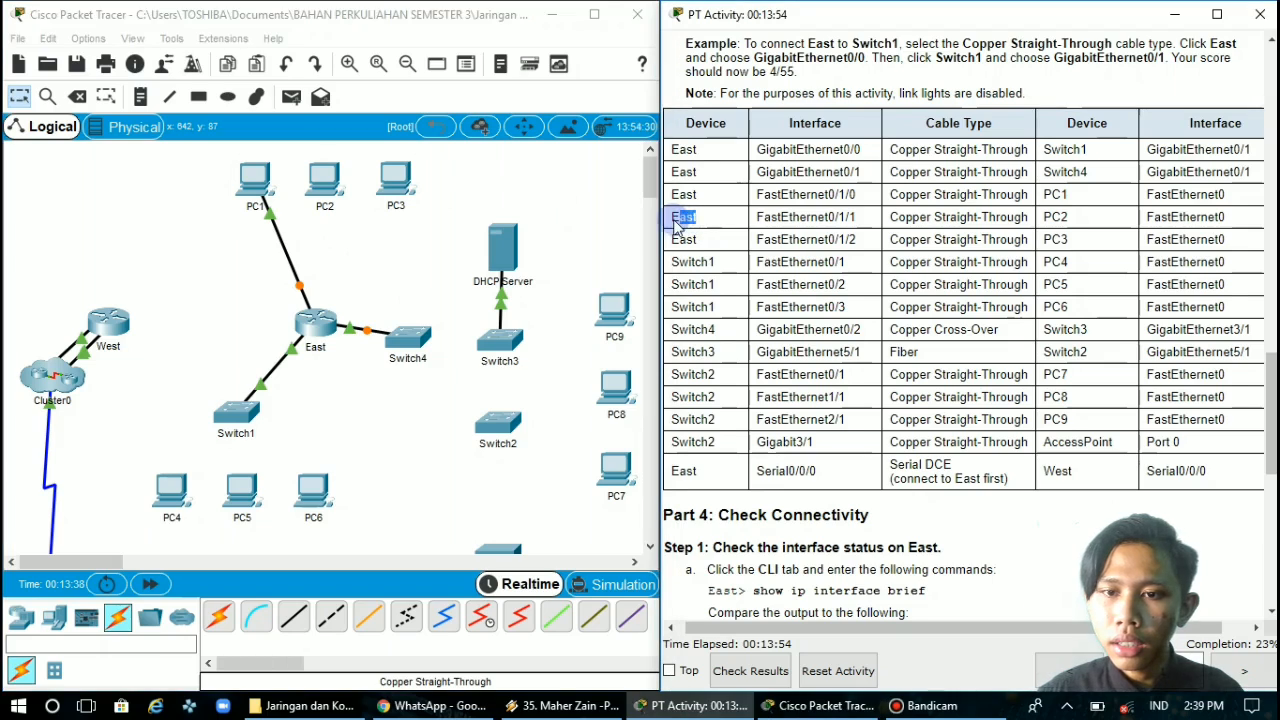
left_click_drag(674, 220, 671, 220)
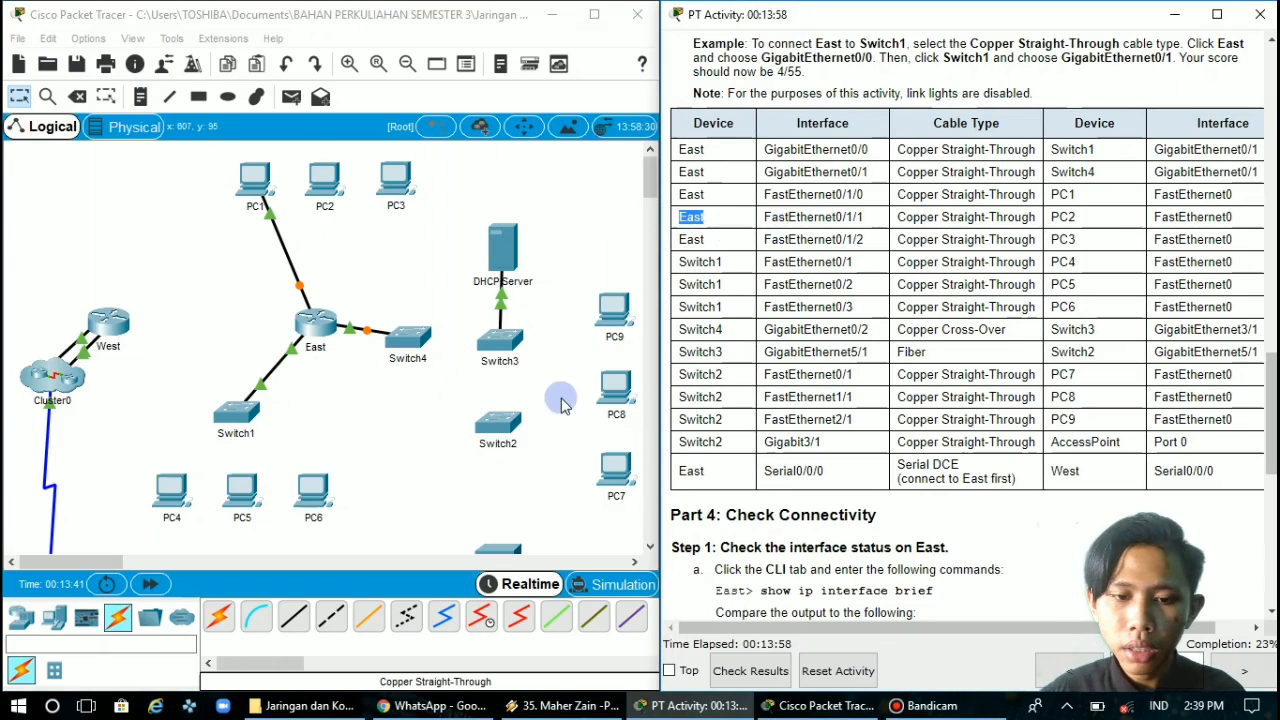
left_click(289, 620)
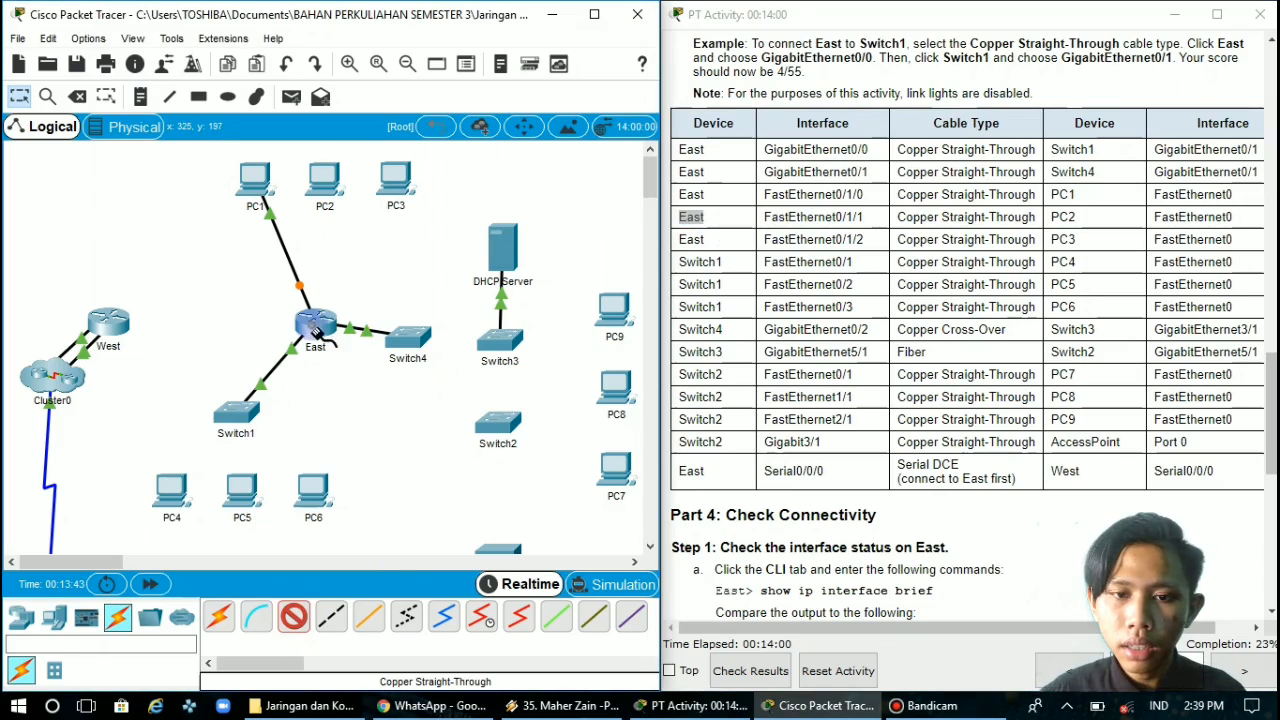
left_click(313, 331)
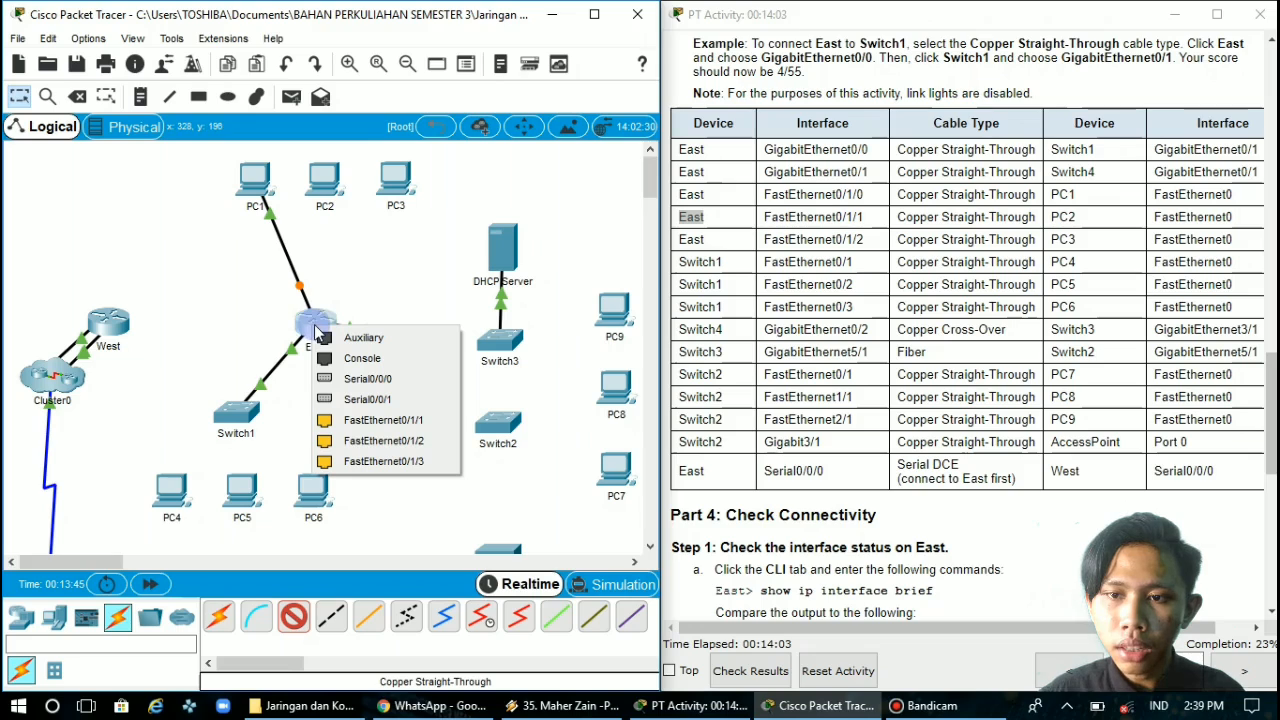
left_click(375, 420)
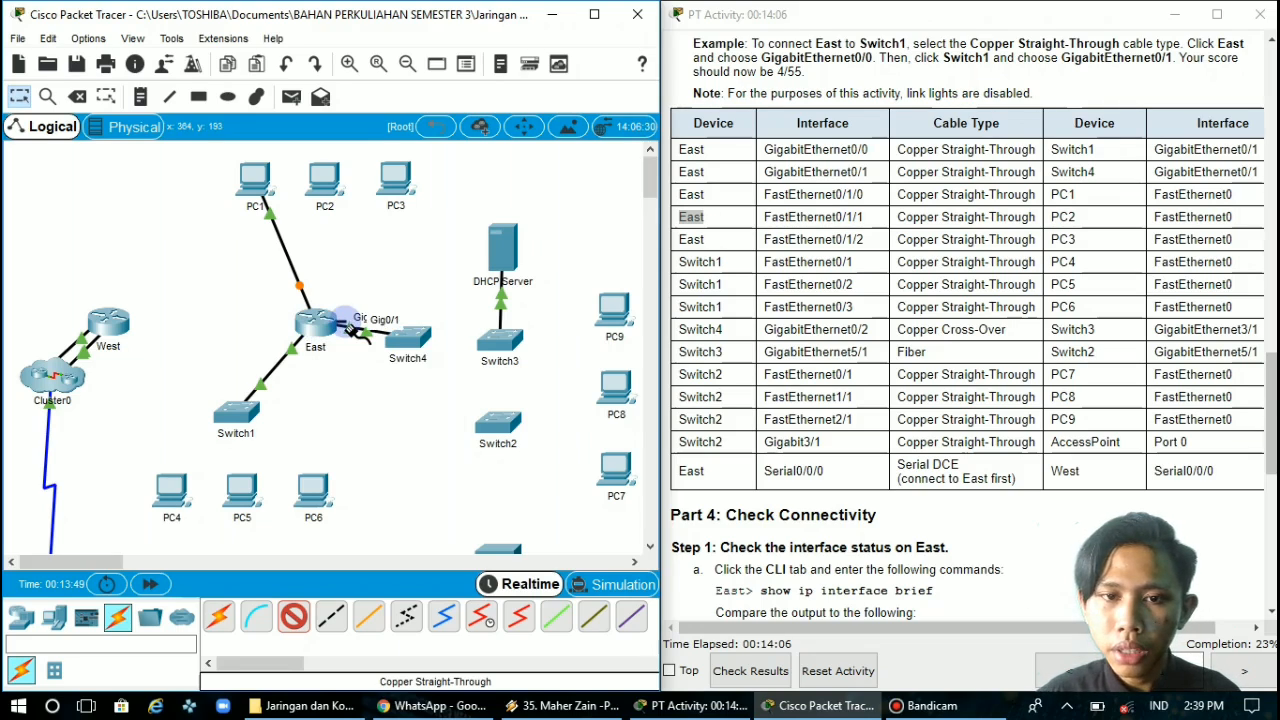
left_click(324, 178)
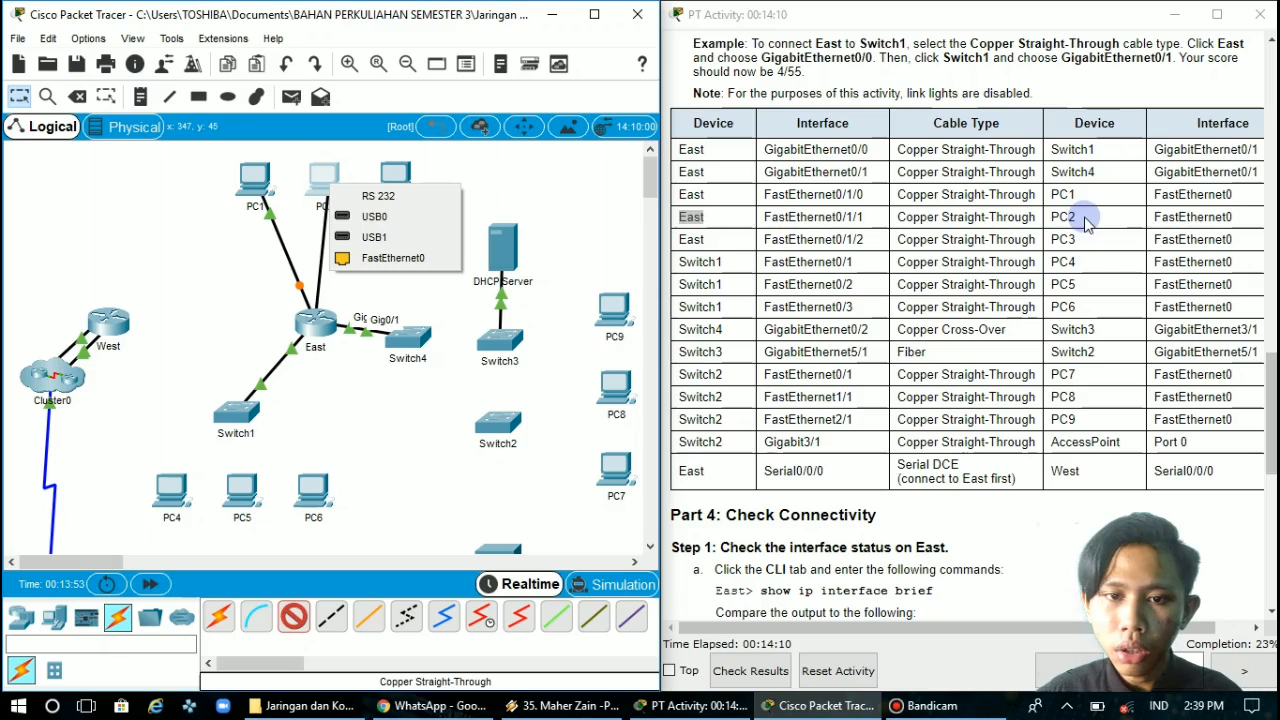
left_click(445, 262)
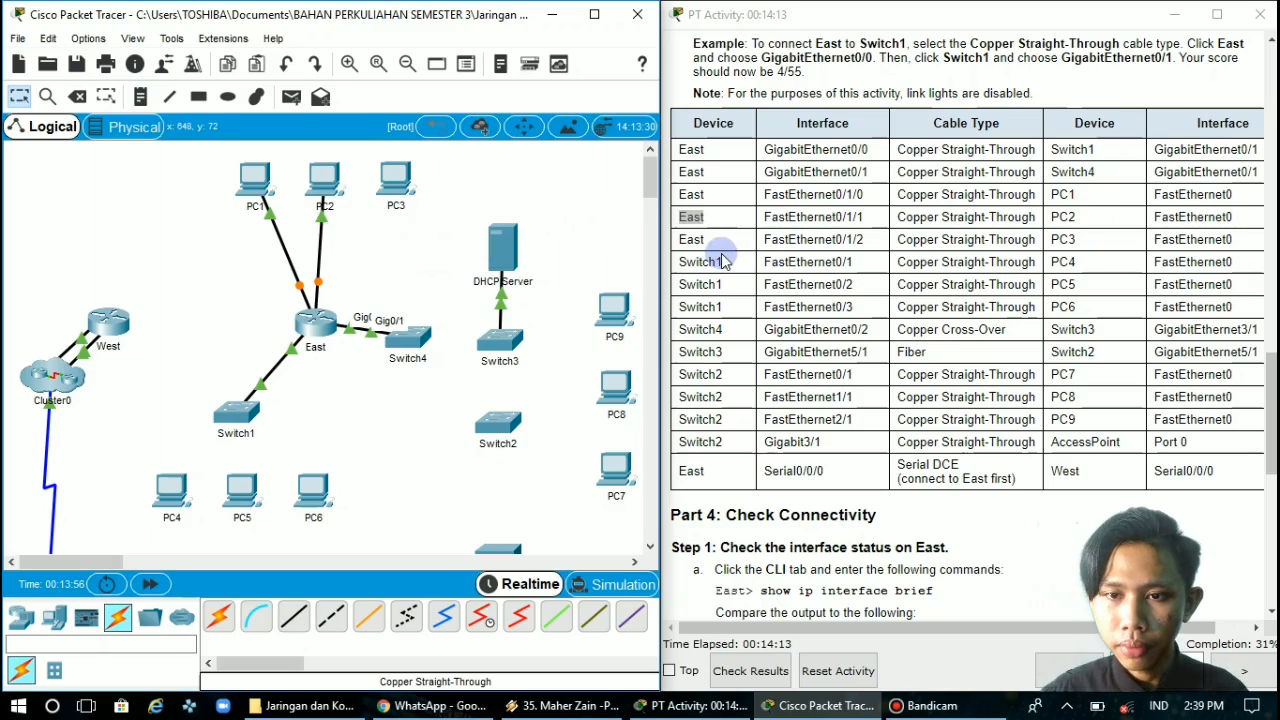
Connect East's FastEthernet0/1/2 to PC3's FastEthernet0 with a Copper Straight-Through cable
double_click(693, 240)
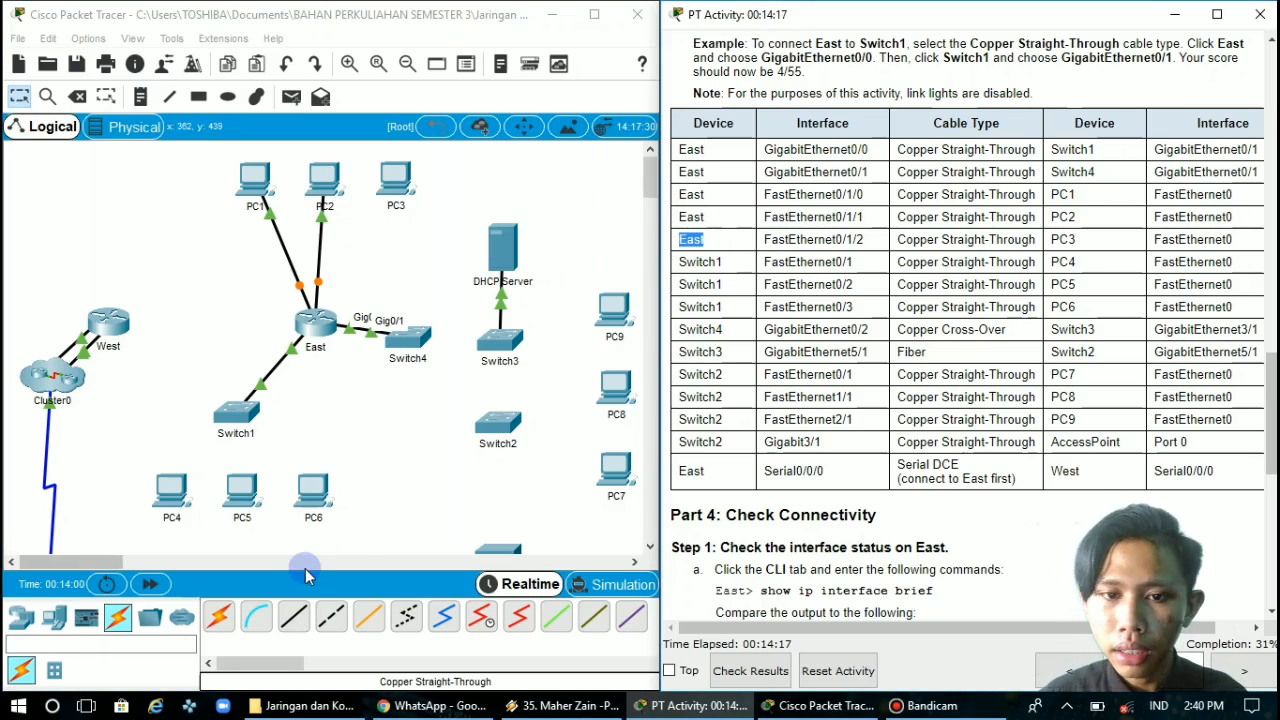
left_click(293, 618)
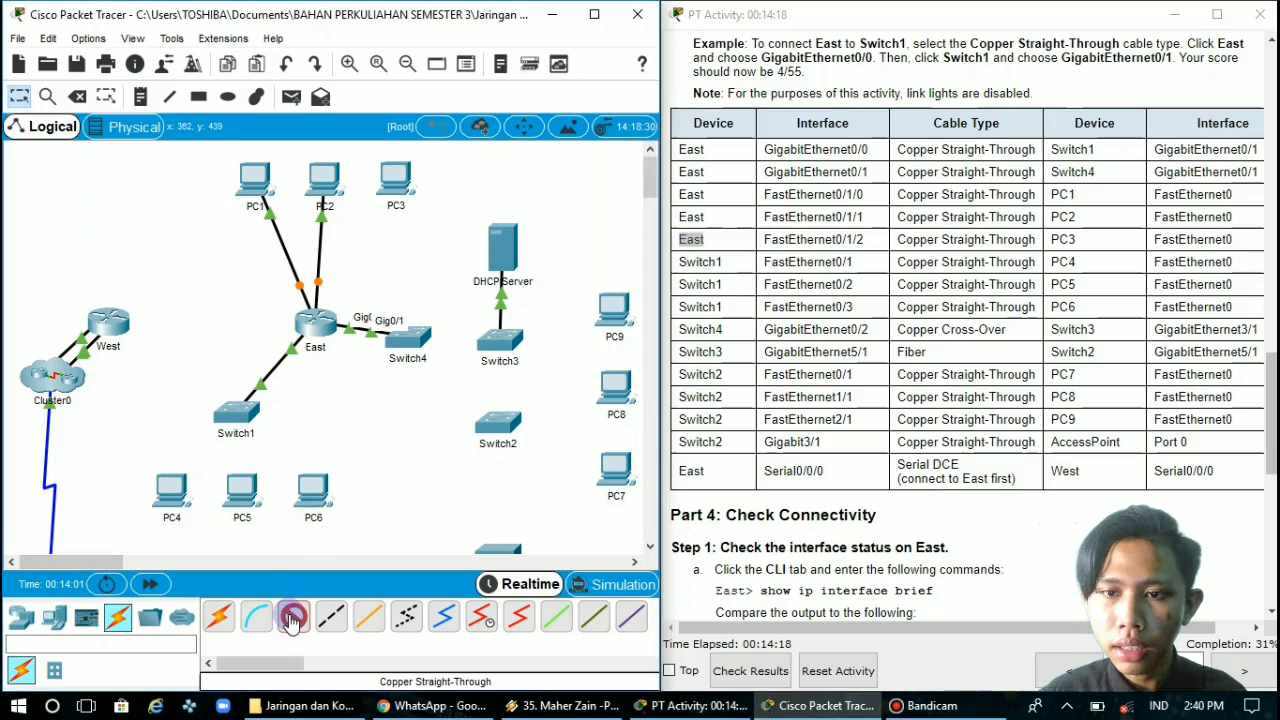
left_click(311, 320)
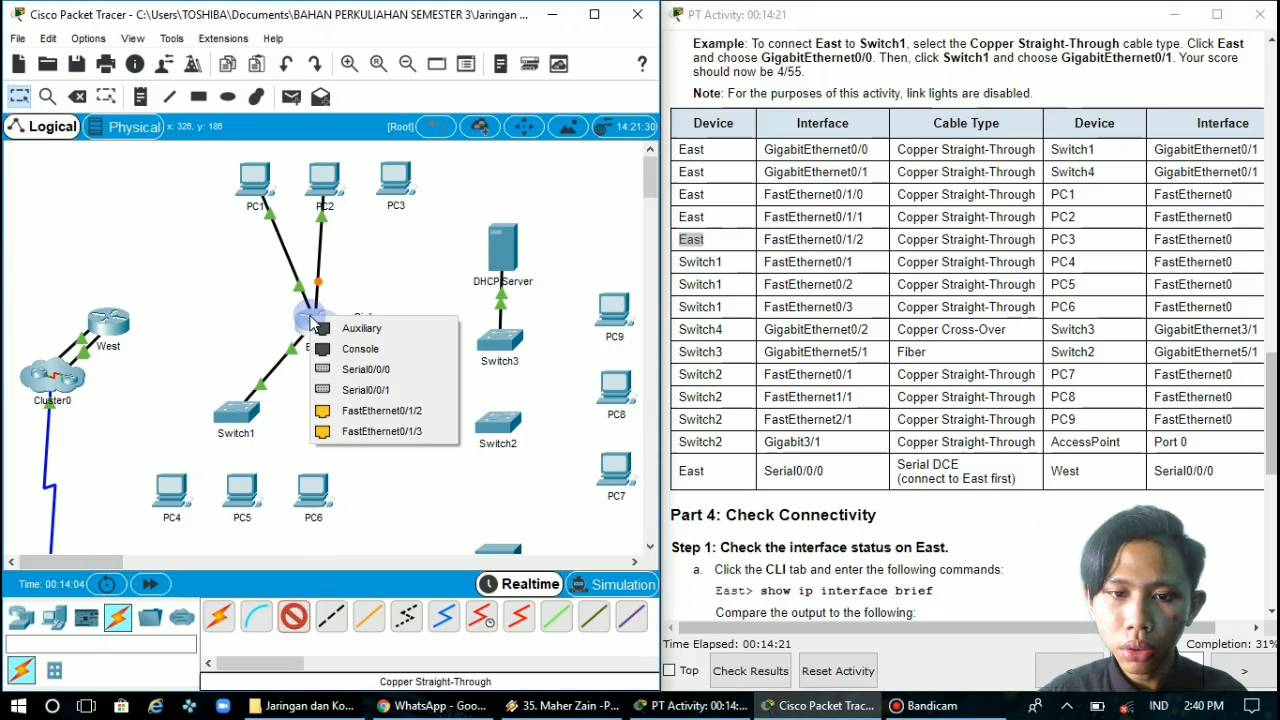
left_click(385, 412)
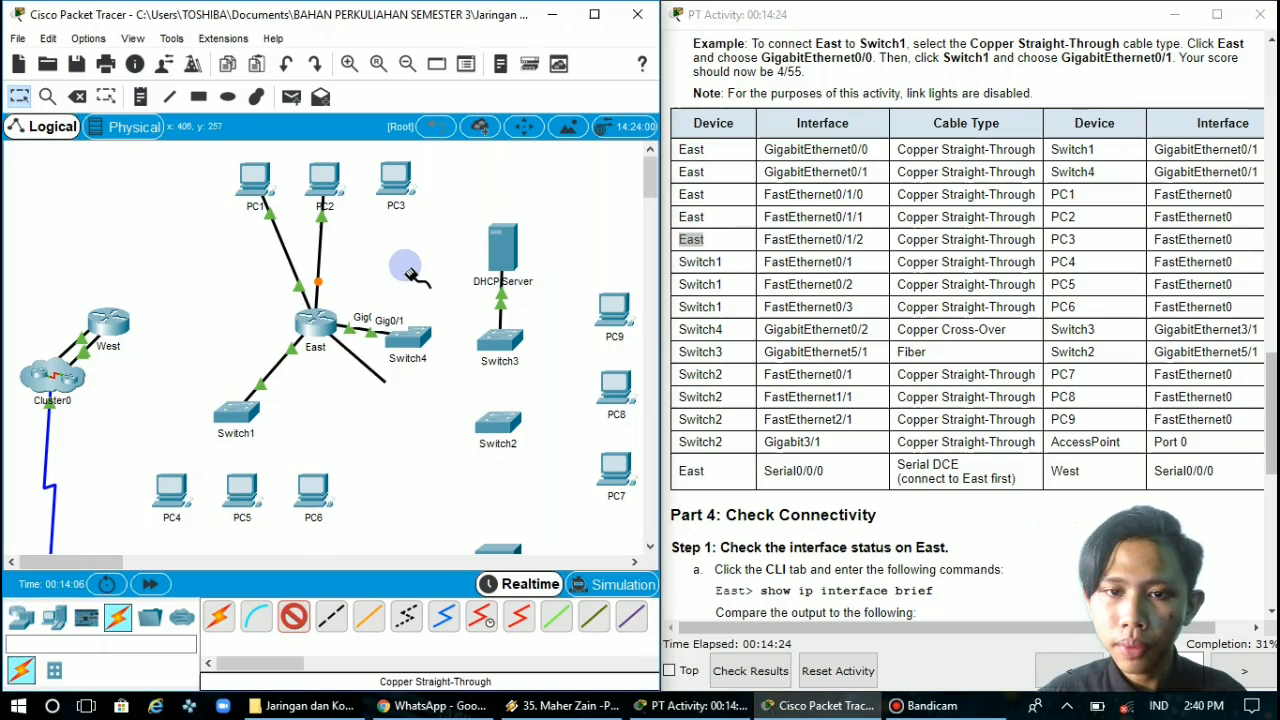
left_click(397, 178)
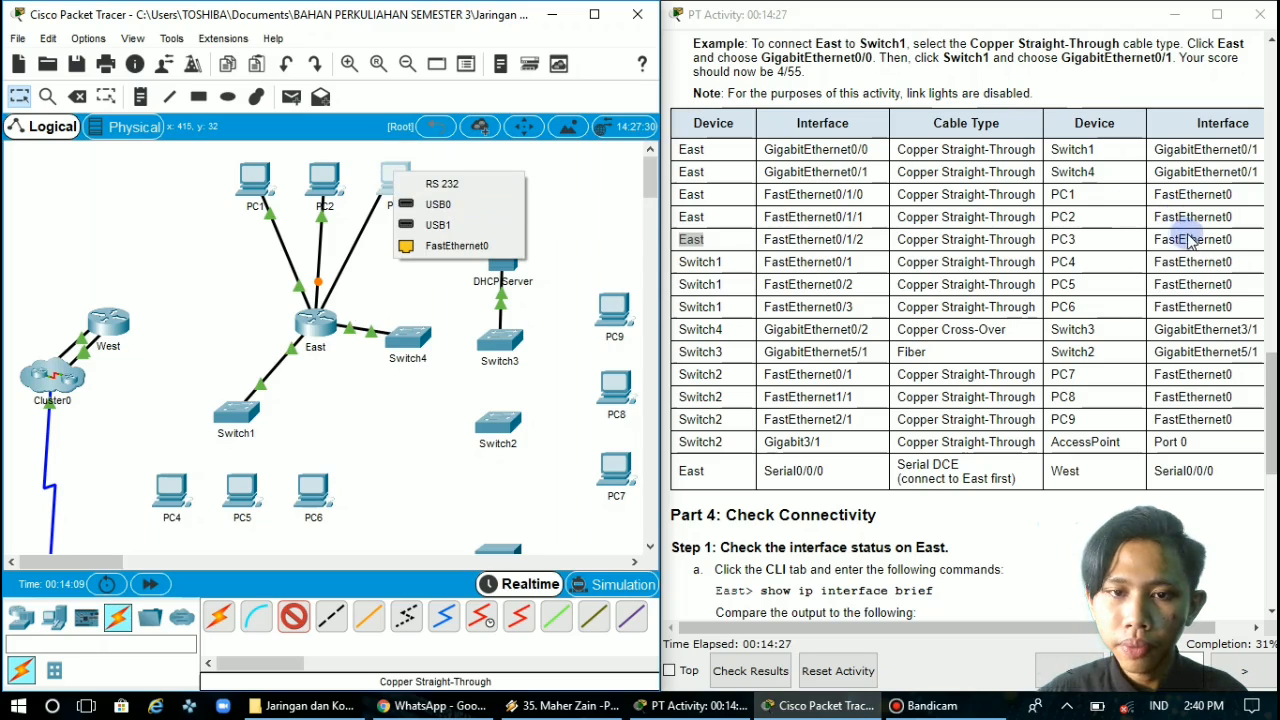
left_click(440, 245)
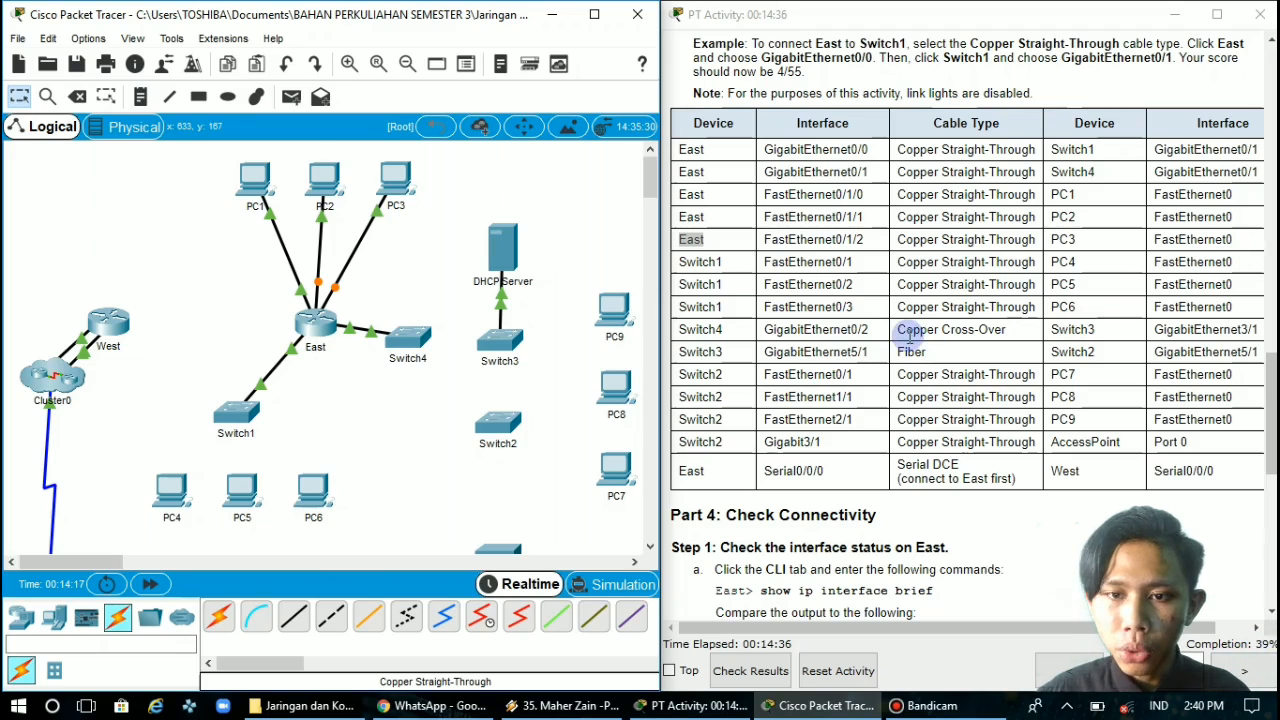
Connect Switch1's FastEthernet0/1 to PC4's FastEthernet0 with a Copper Straight-Through cable
left_click(708, 263)
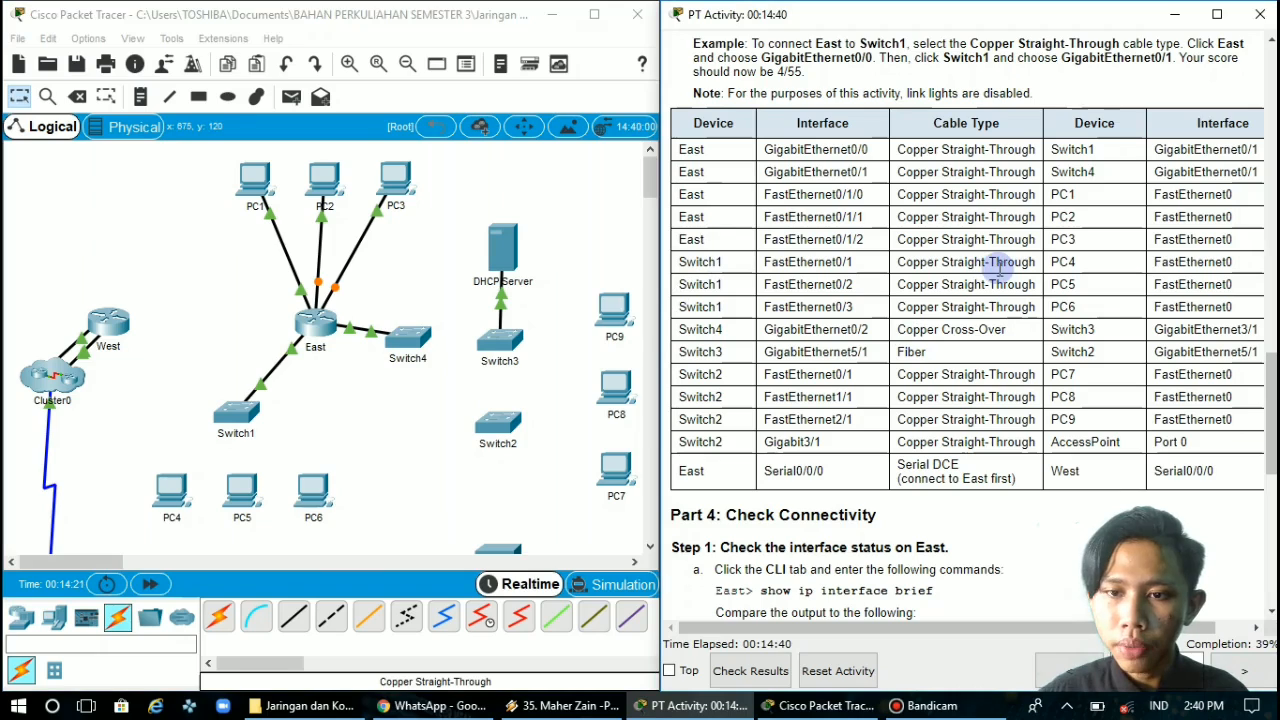
double_click(720, 261)
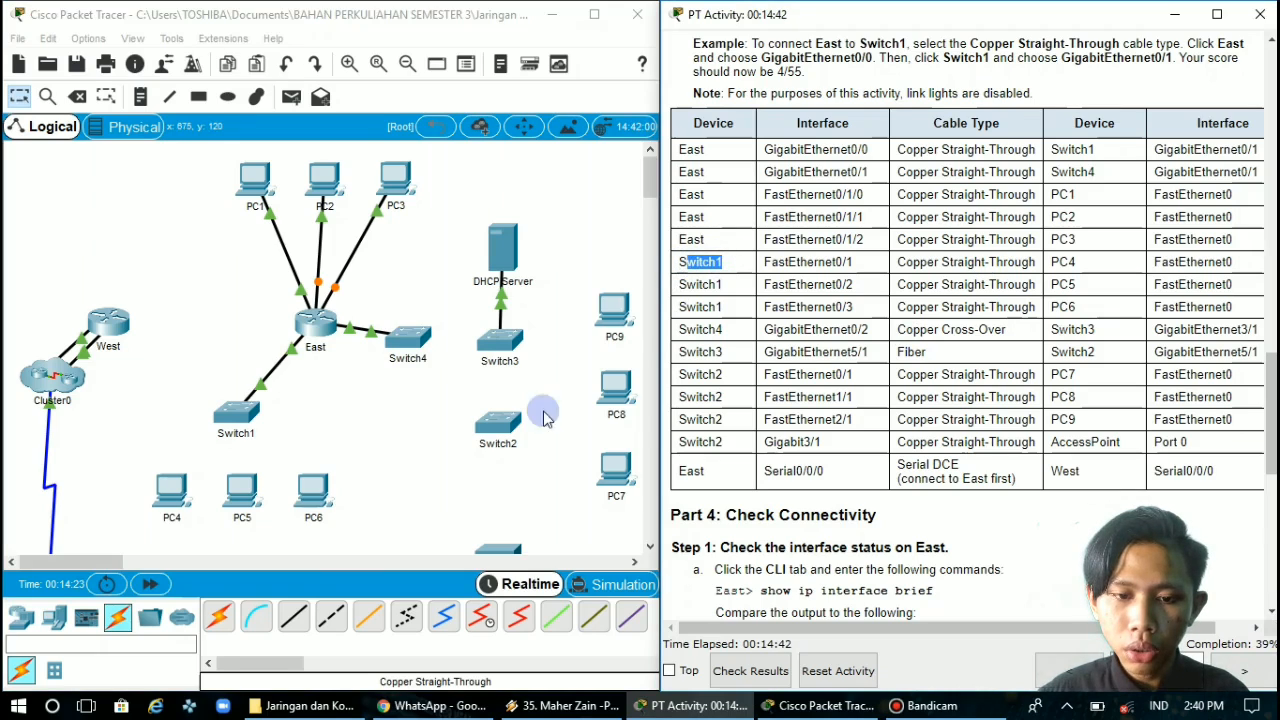
left_click(294, 617)
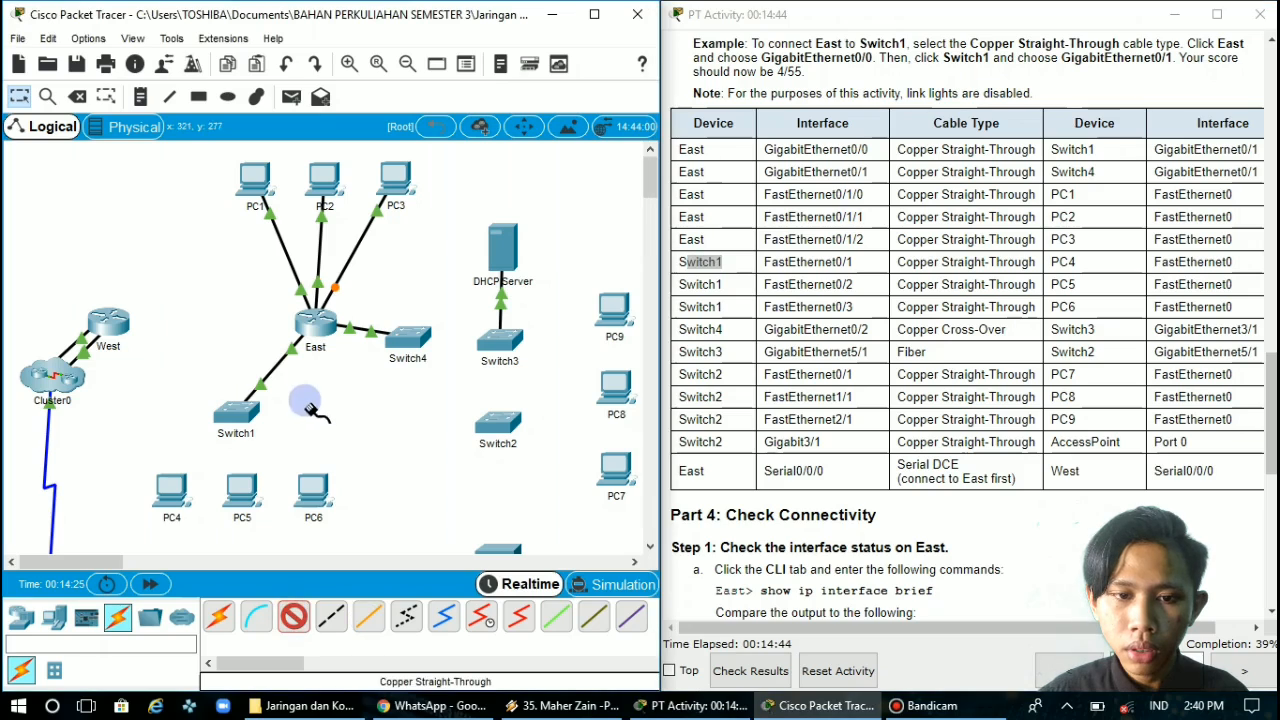
left_click(240, 414)
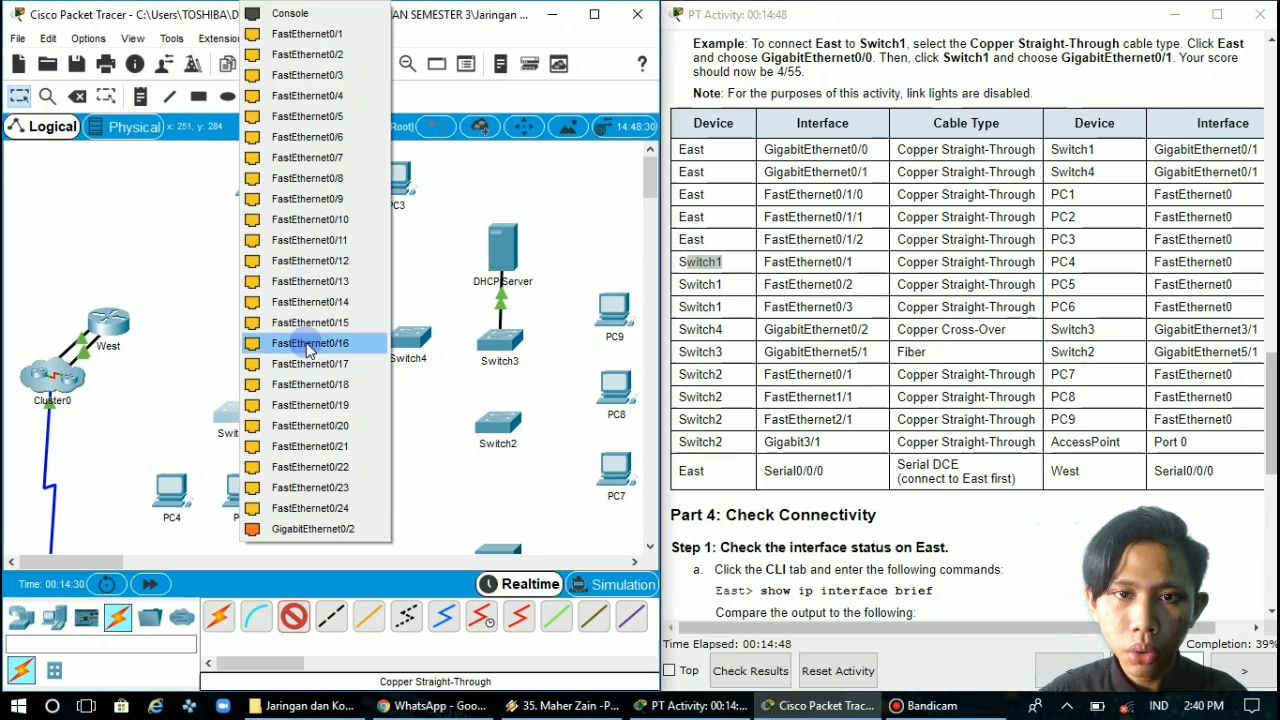
left_click(318, 35)
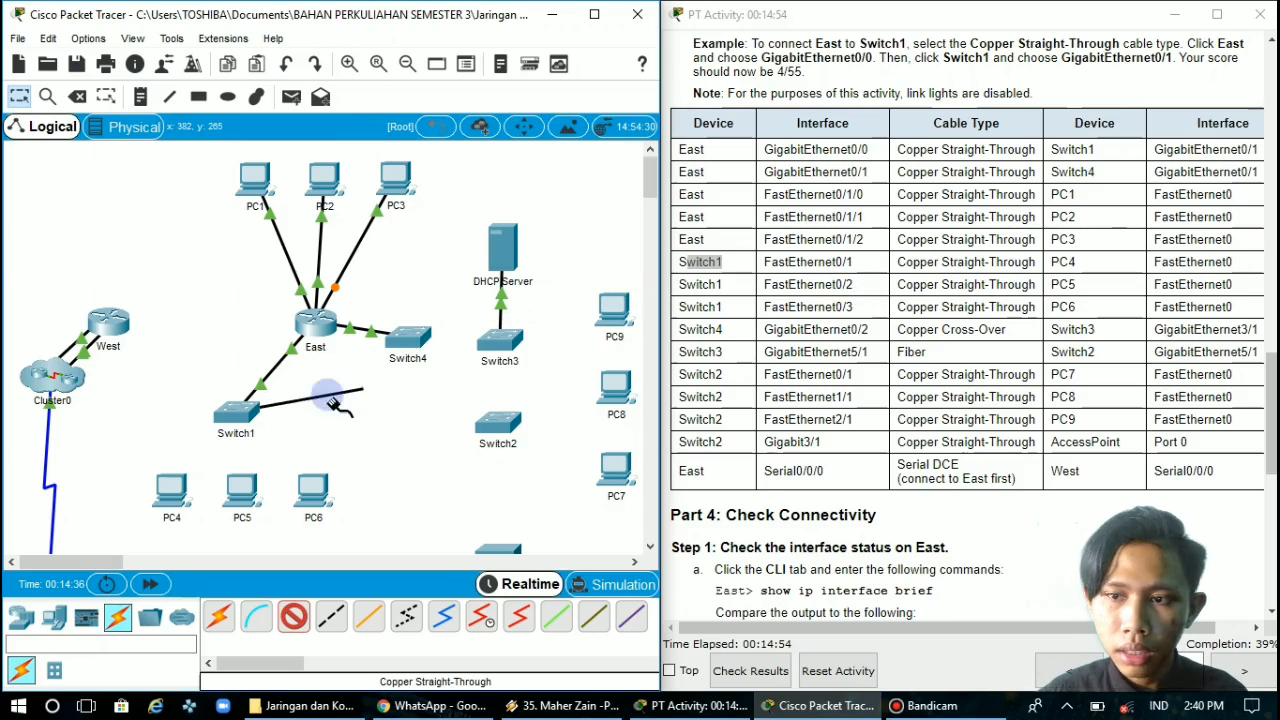
left_click(168, 497)
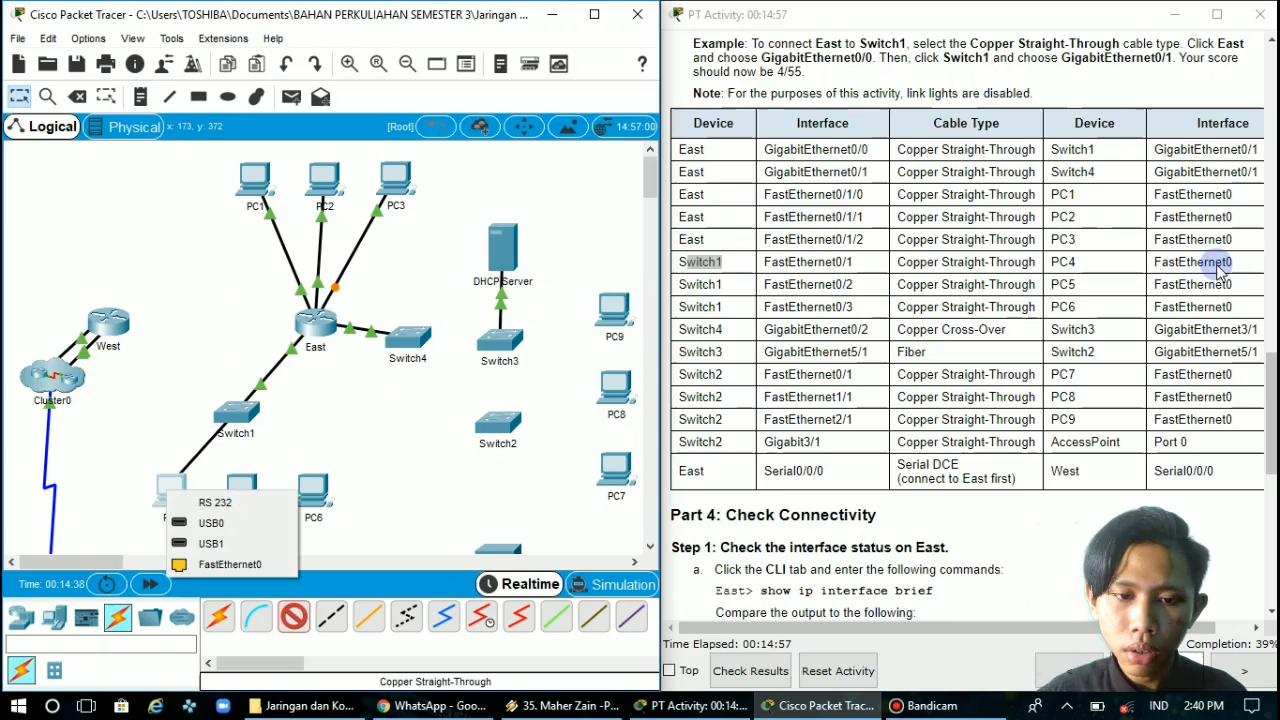
left_click(231, 564)
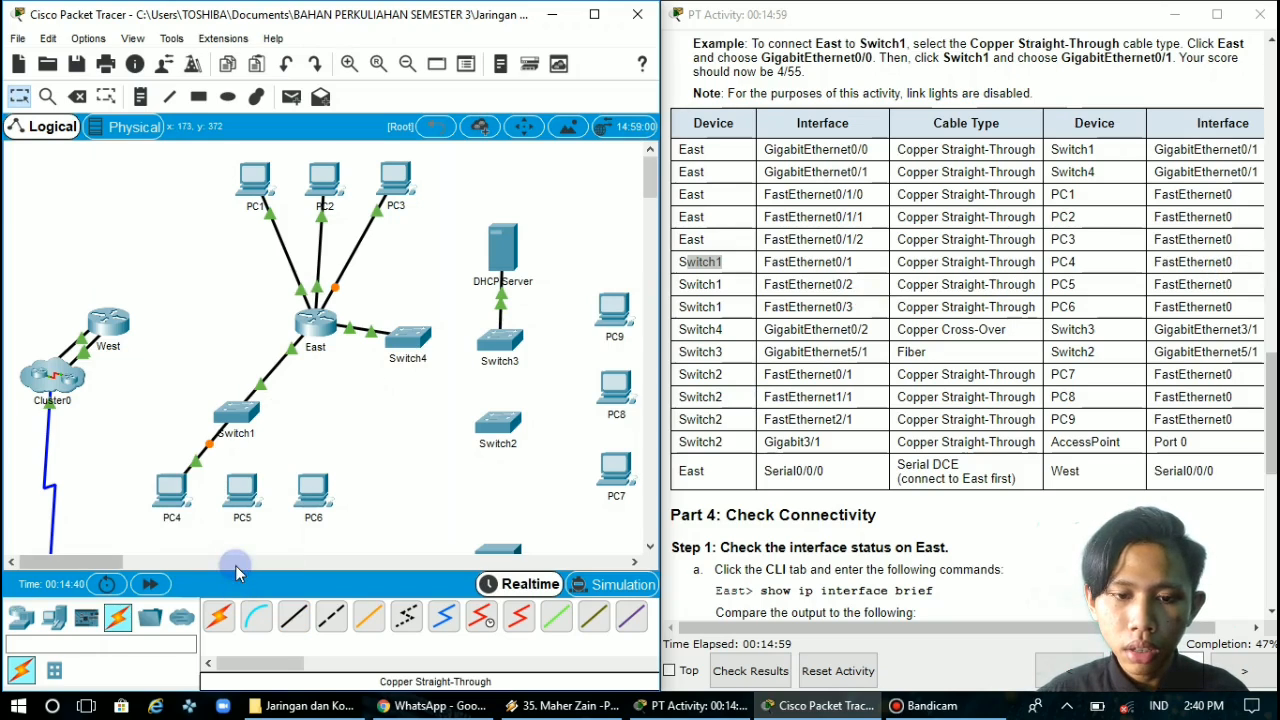
Connect Switch1's FastEthernet0/2 to PC5's FastEthernet0 with a Copper Straight-Through cable
left_click(288, 622)
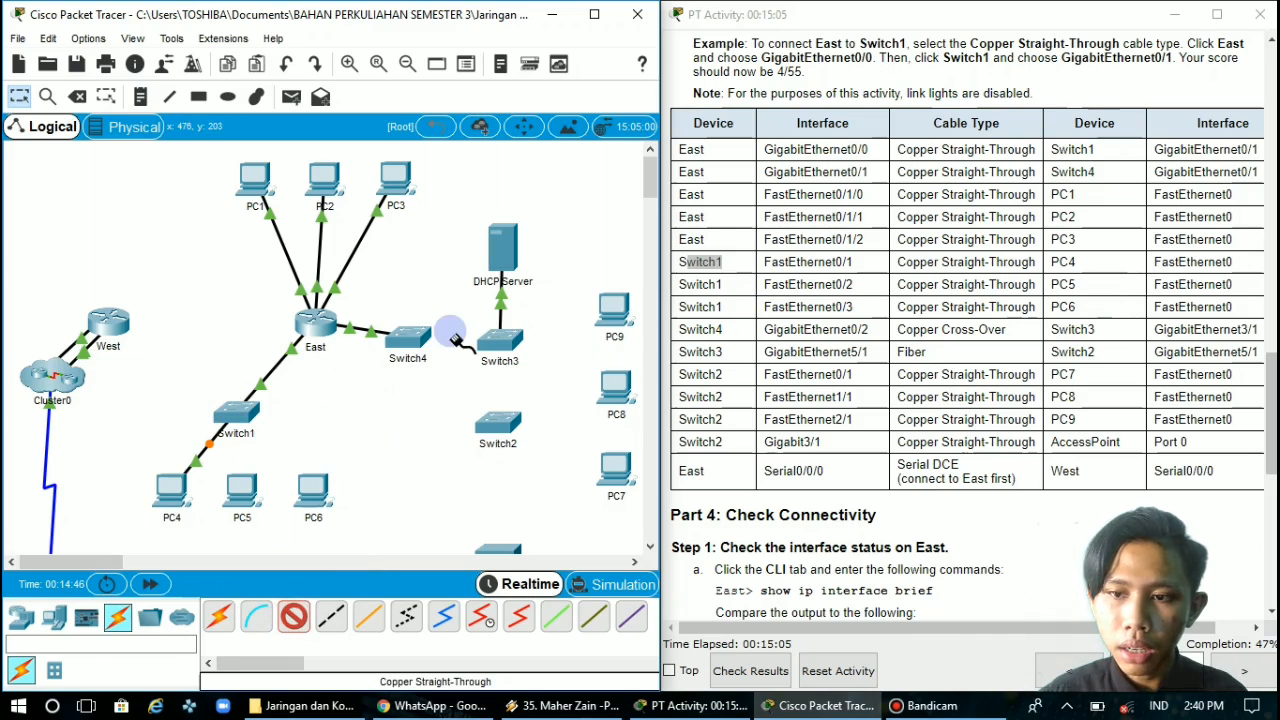
left_click(230, 411)
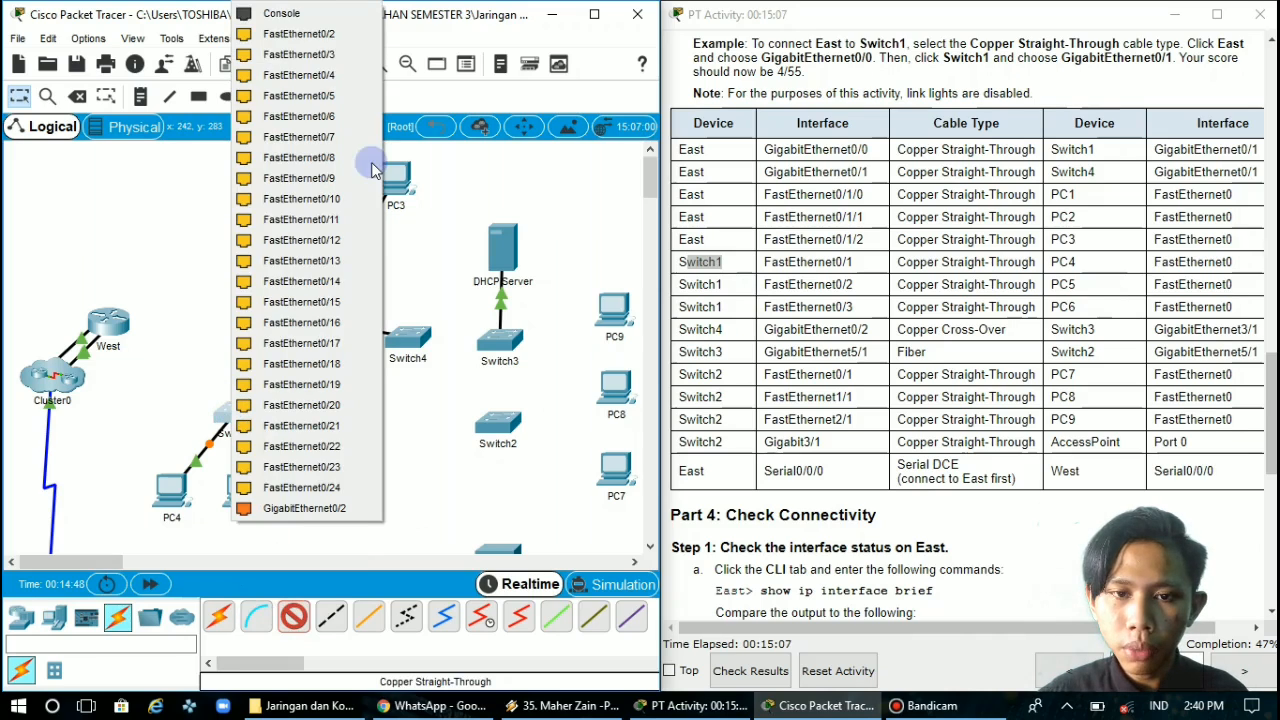
left_click(340, 36)
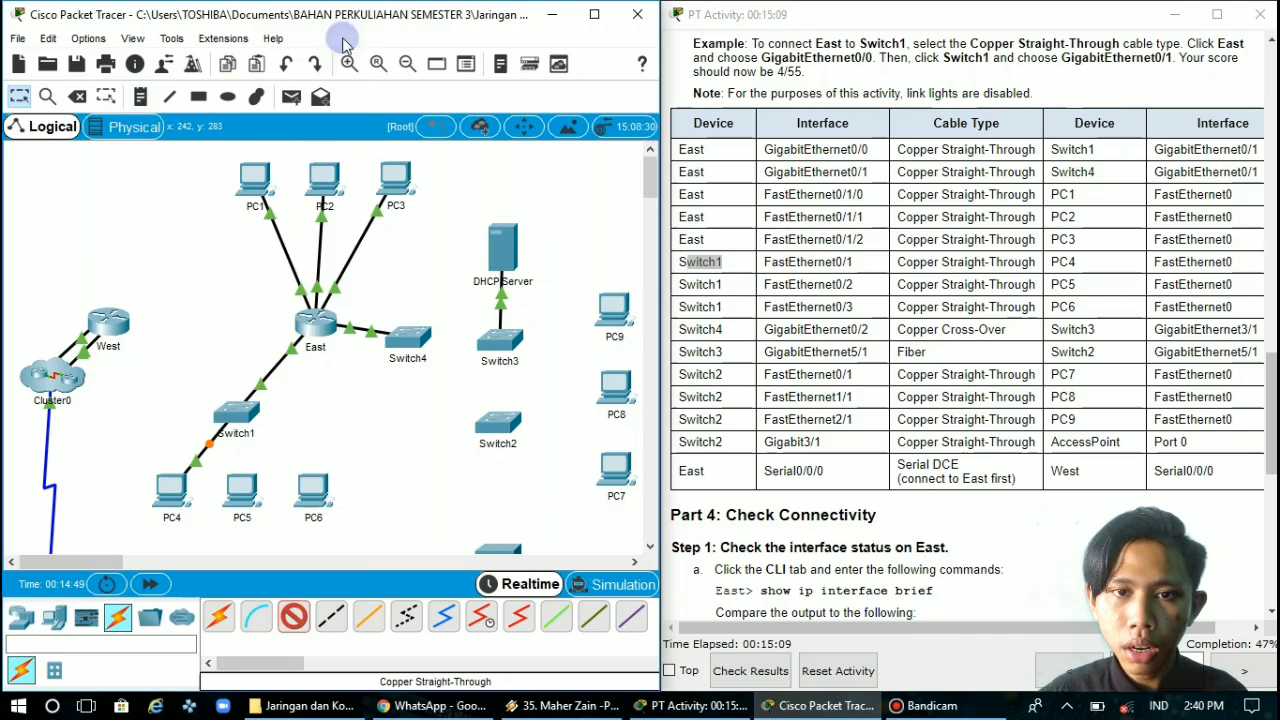
left_click(240, 491)
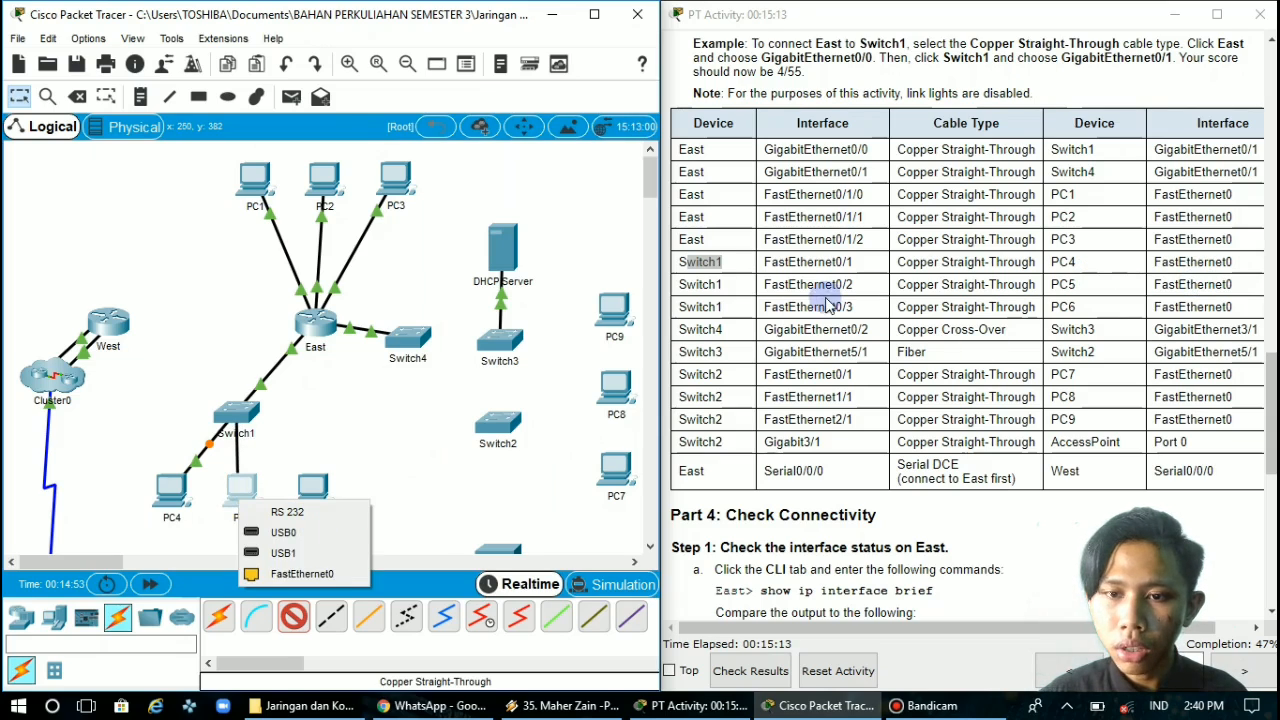
left_click(320, 577)
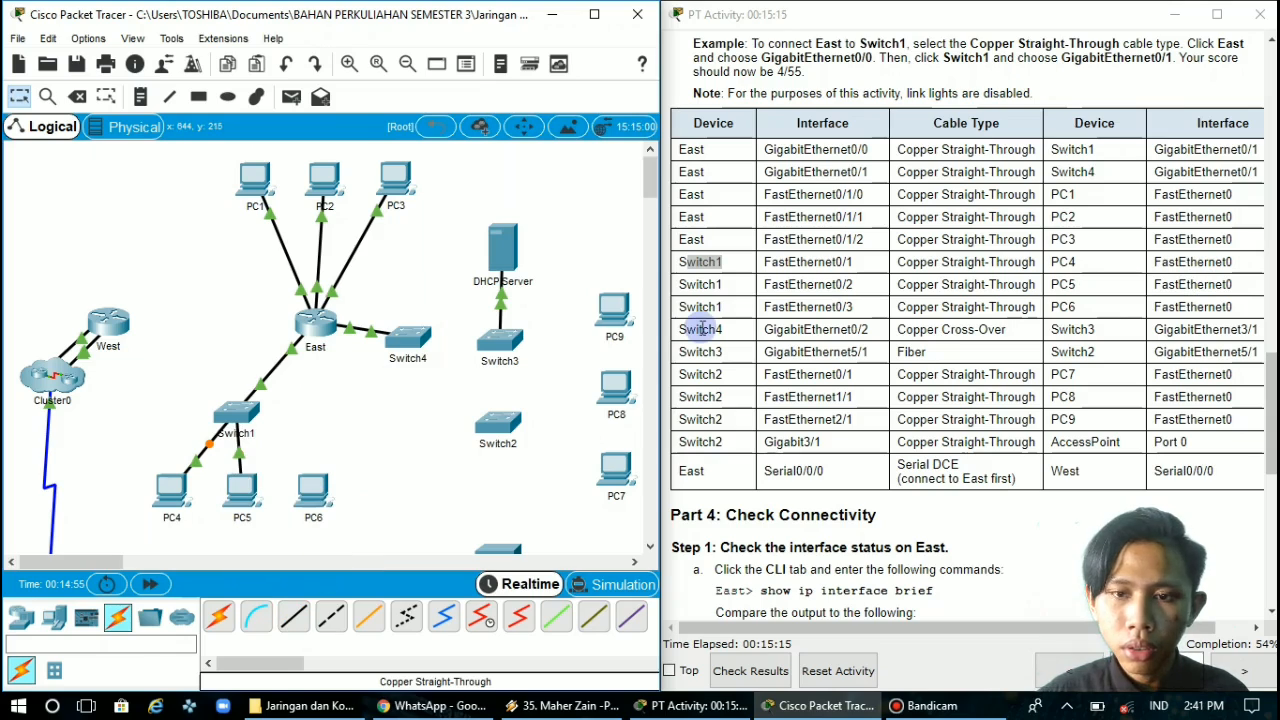
Connect Switch1's FastEthernet0/3 to PC6's FastEthernet0 with a Copper Straight-Through cable
left_click(707, 310)
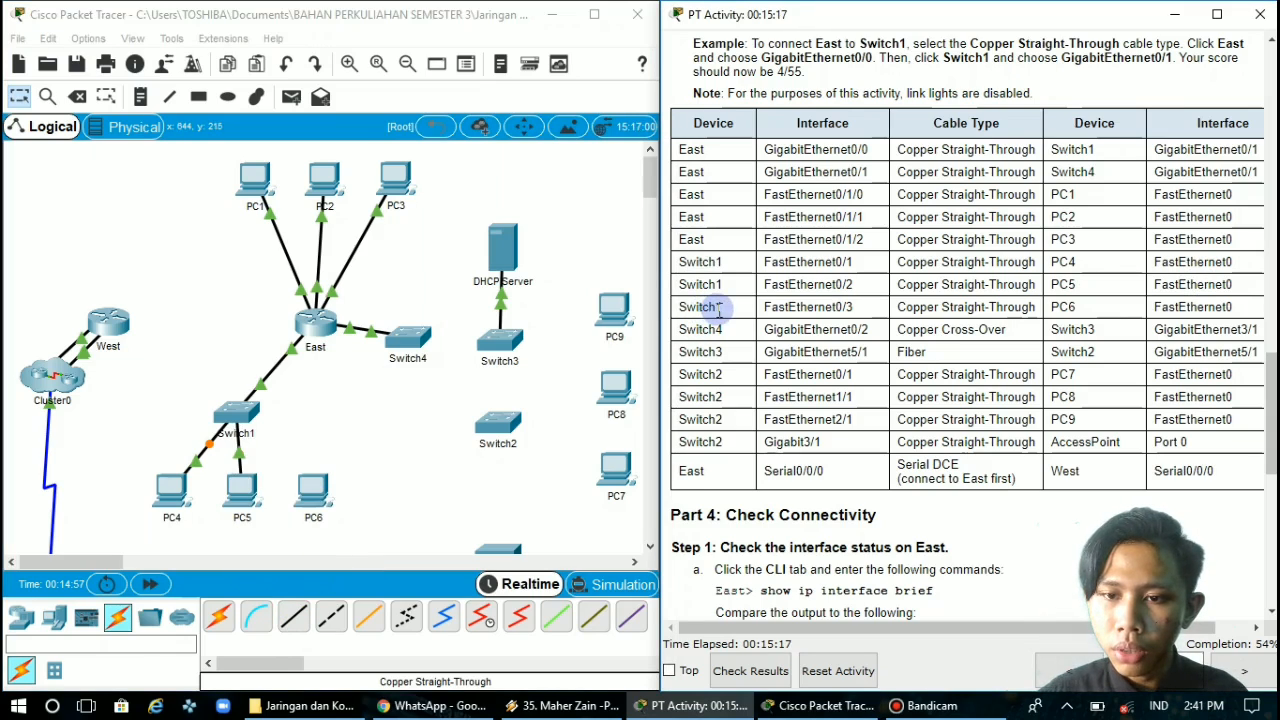
mouse_move(695, 312)
left_mouse_down()
mouse_move(733, 313)
mouse_move(693, 312)
left_mouse_up()
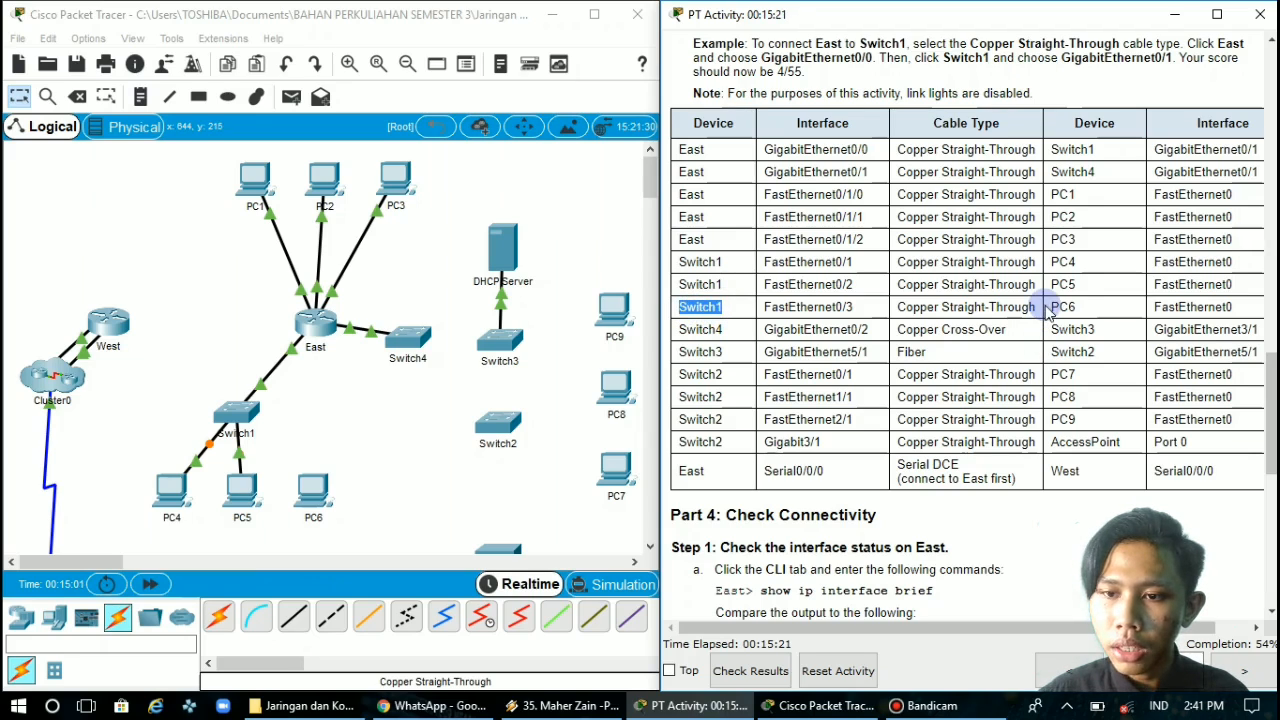
left_click(296, 618)
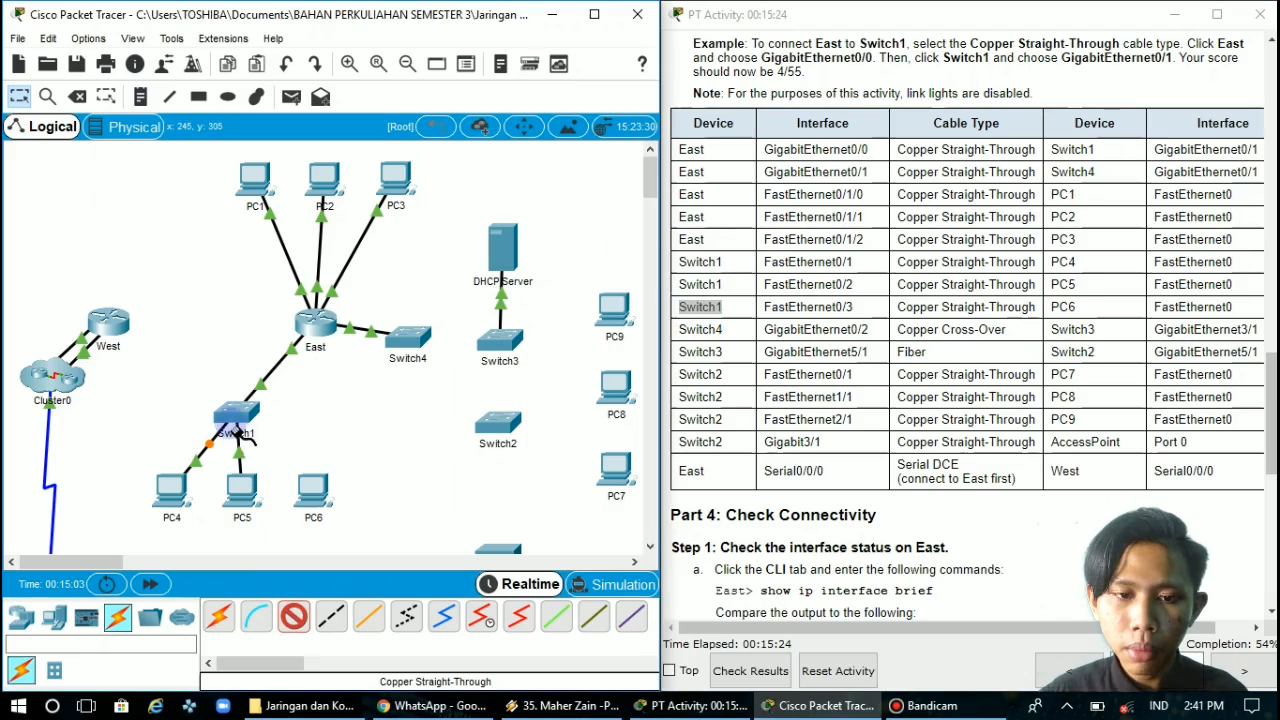
left_click(240, 415)
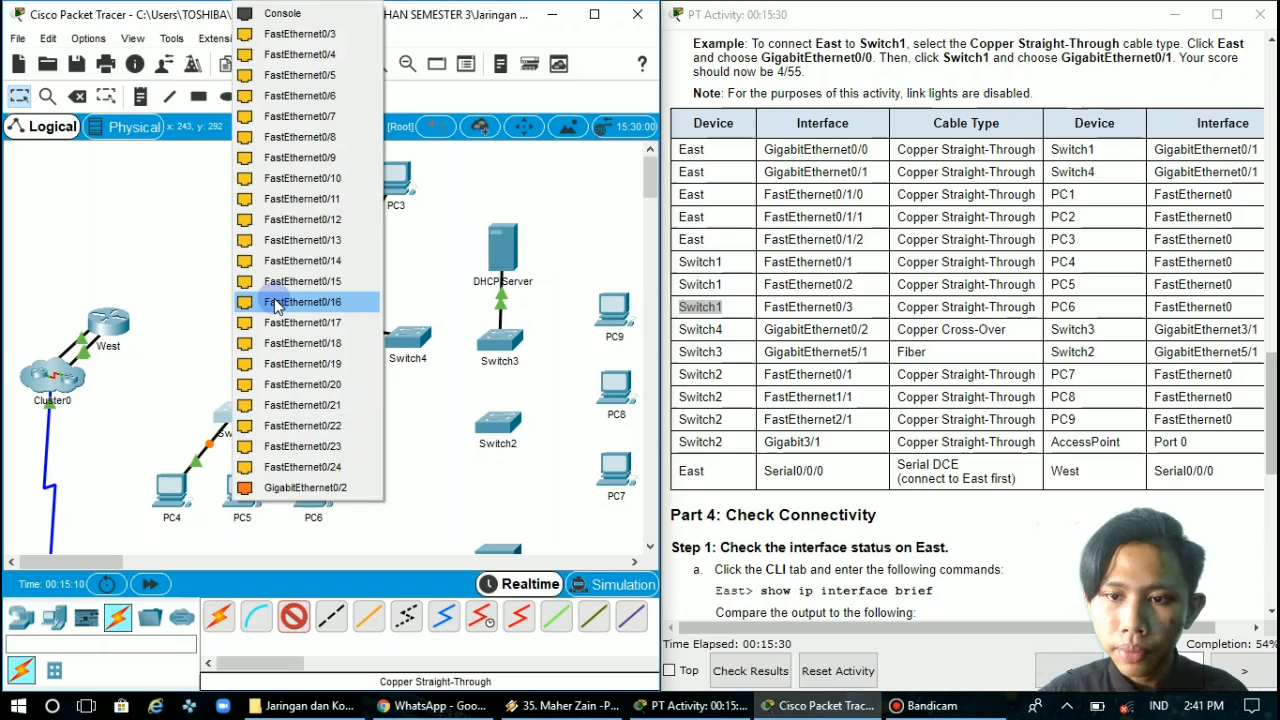
left_click(310, 34)
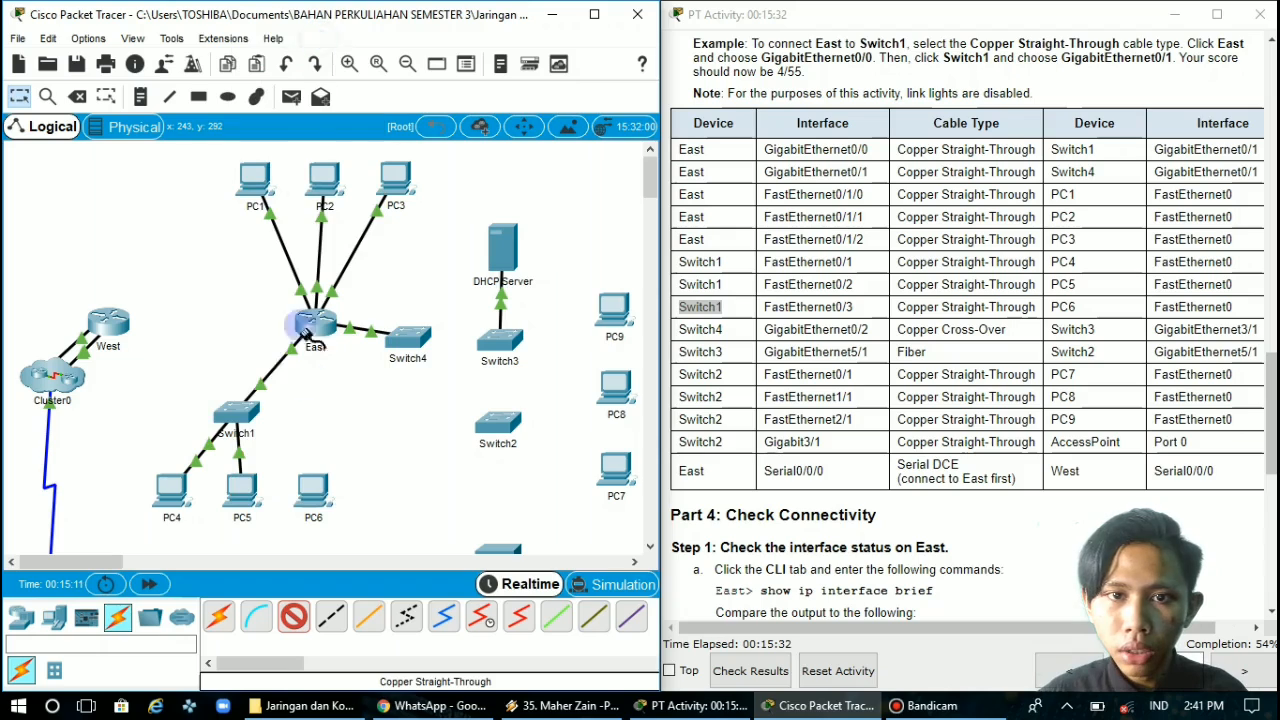
left_click(313, 485)
left_click(360, 553)
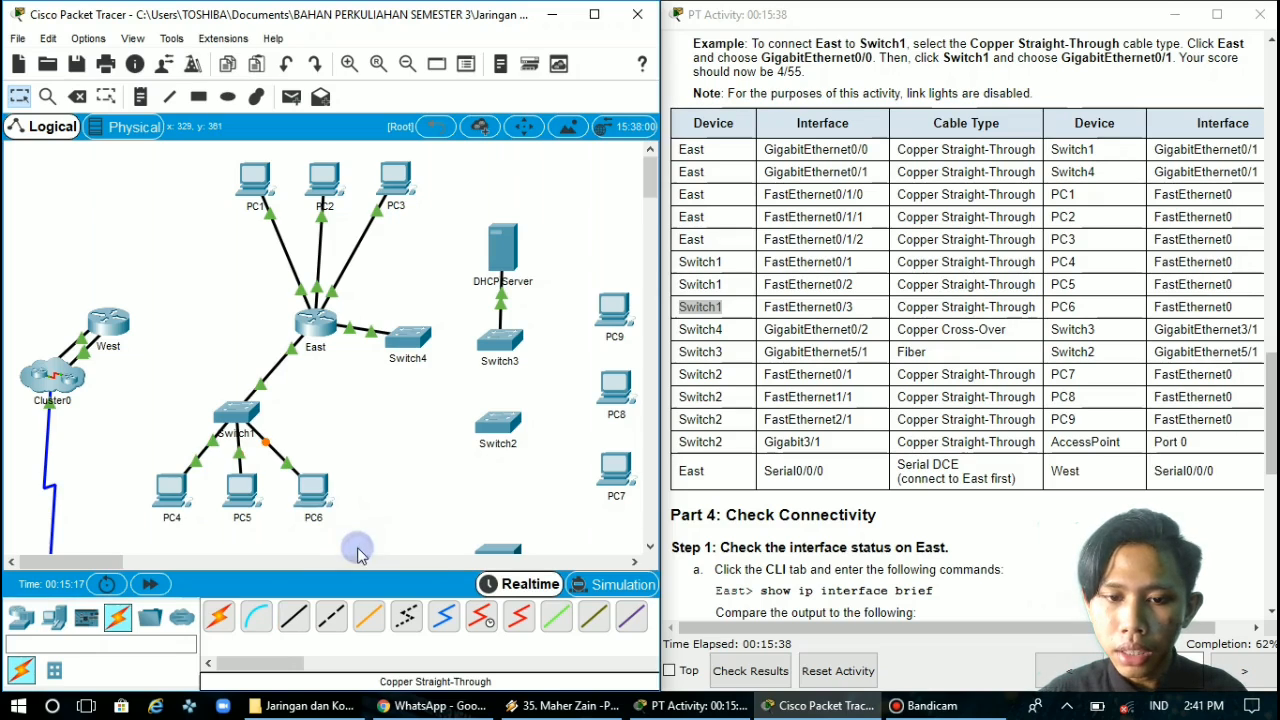
Connect Switch4's GigabitEthernet0/2 to Switch3's GigabitEthernet3/1 with a Copper Cross-Over cable
left_click(723, 328)
mouse_move(713, 328)
left_mouse_down()
mouse_move(663, 323)
mouse_move(700, 340)
left_mouse_up()
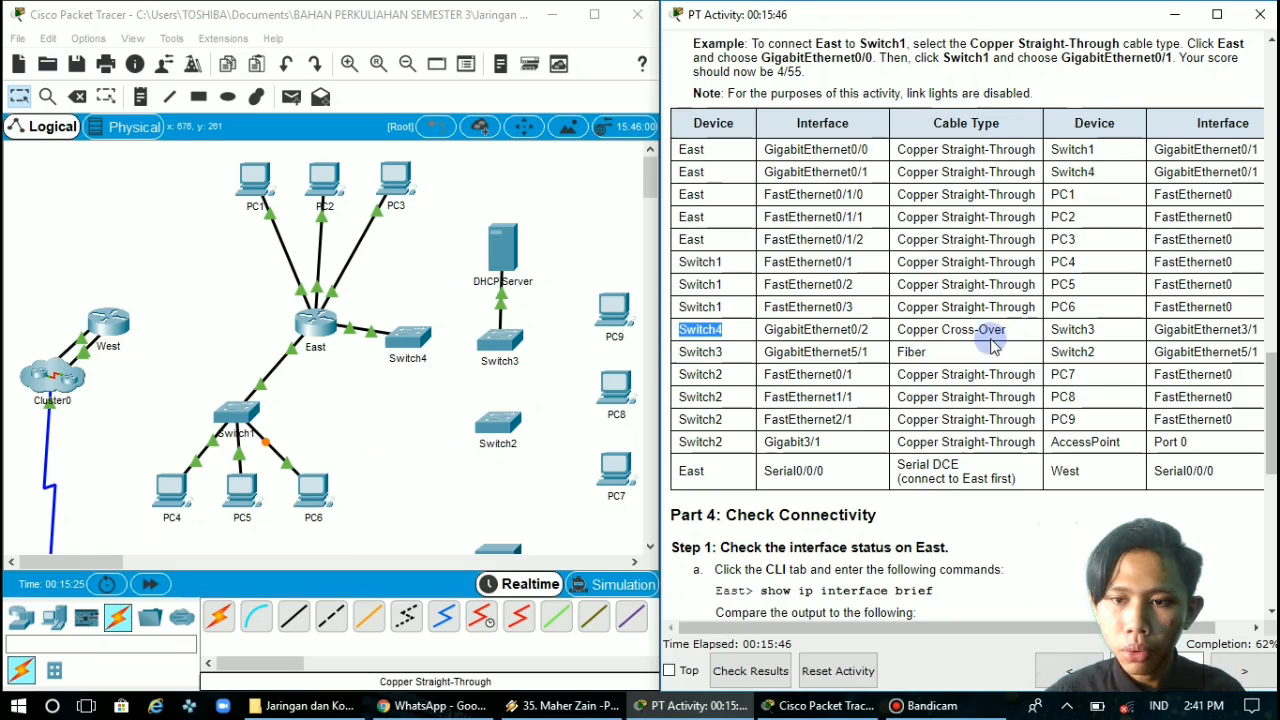
left_click(334, 622)
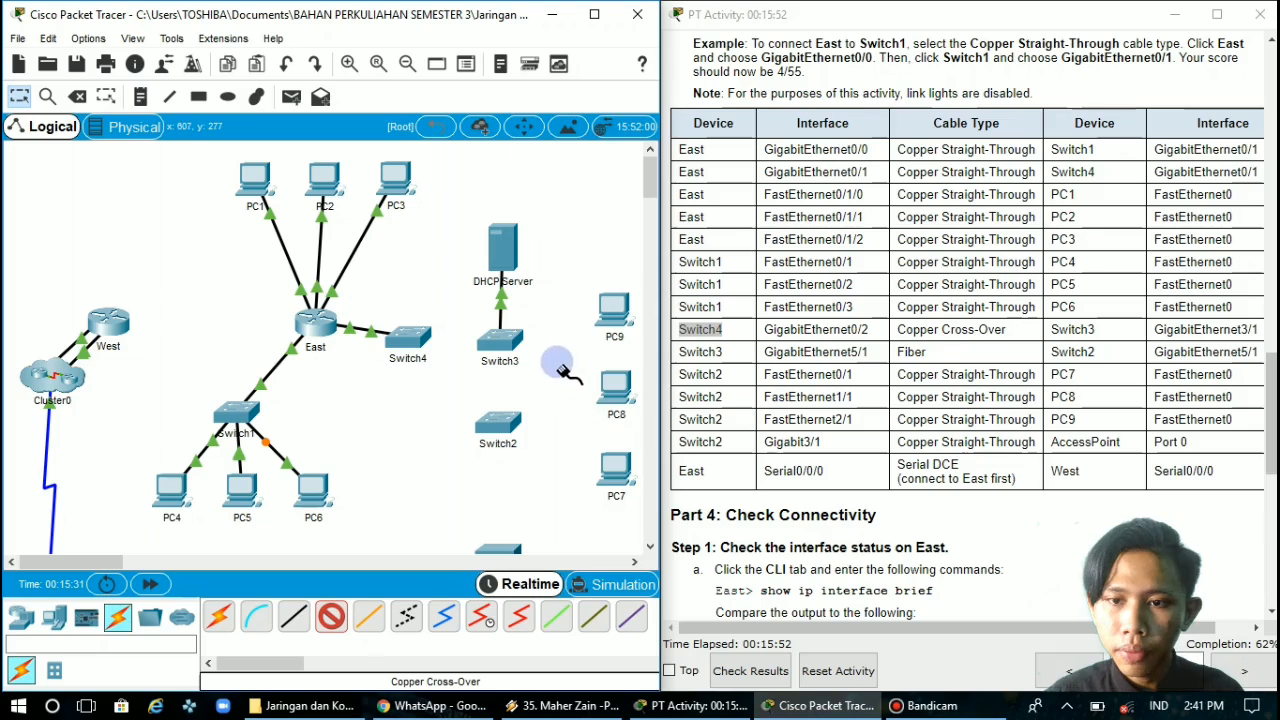
scroll(537, 358, "down", 5)
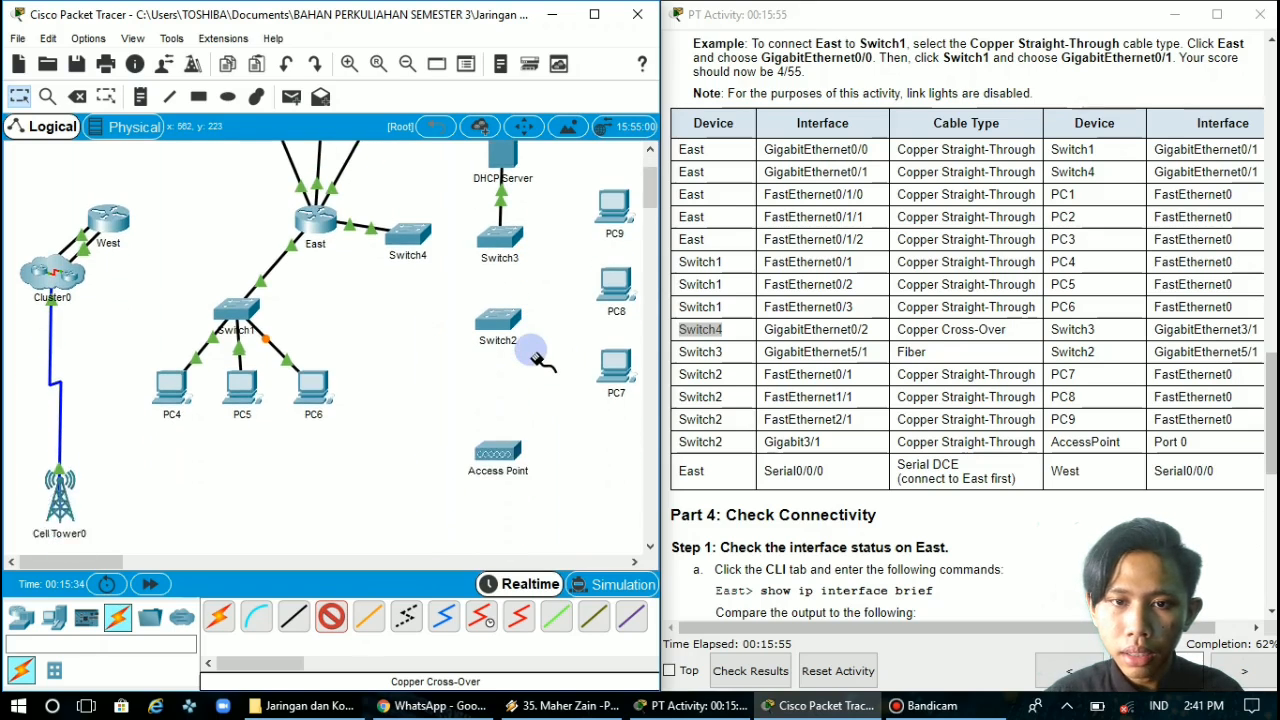
scroll(537, 358, "down", 3)
scroll(537, 358, "up", 8)
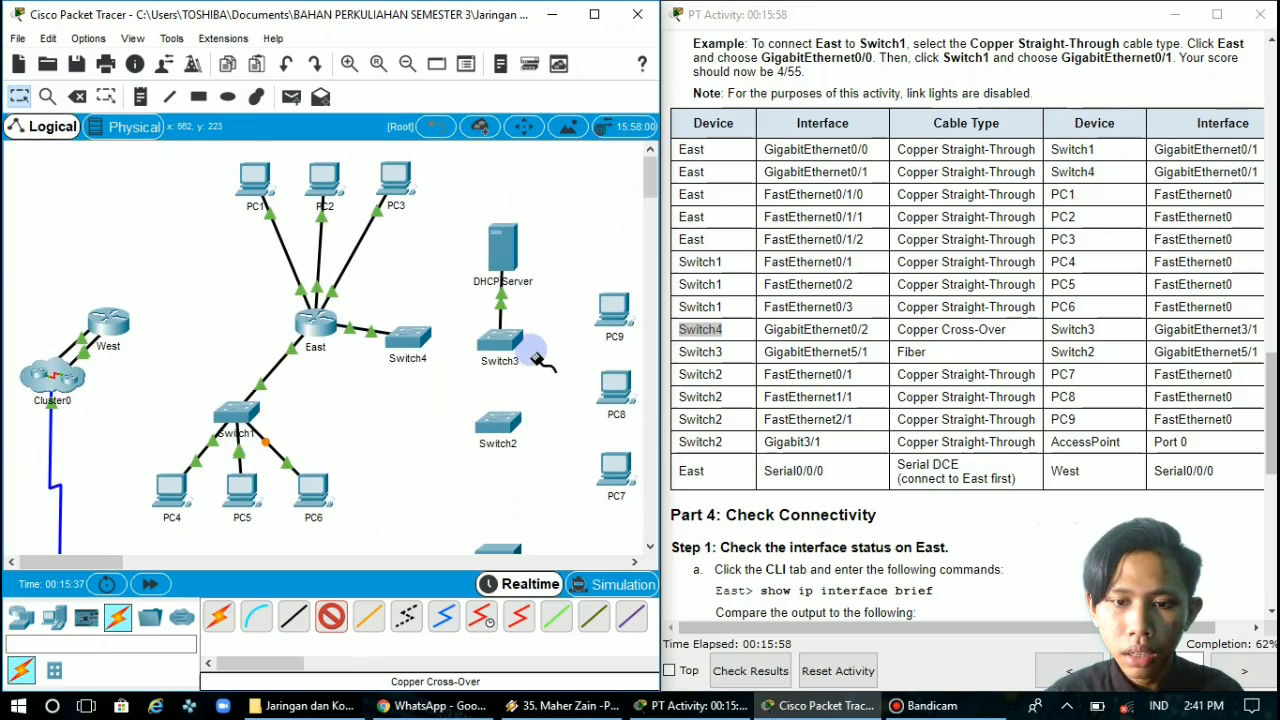
left_click(410, 338)
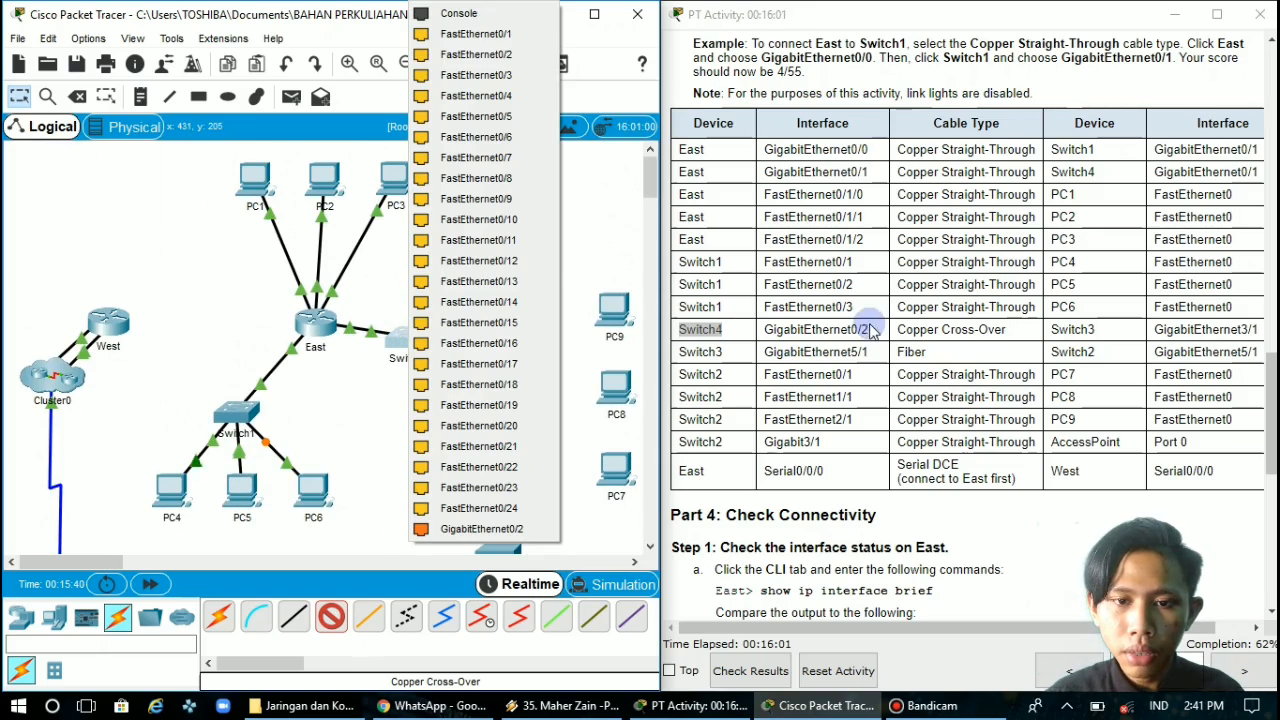
left_click(485, 528)
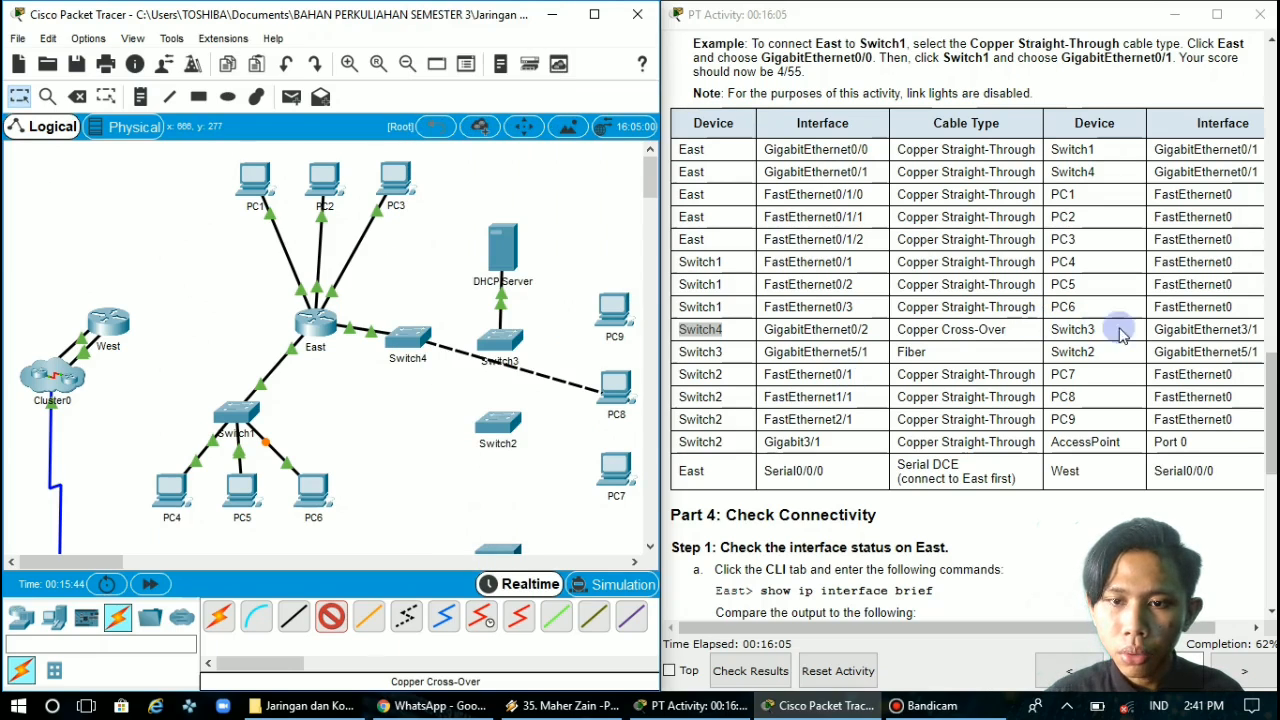
left_click(500, 342)
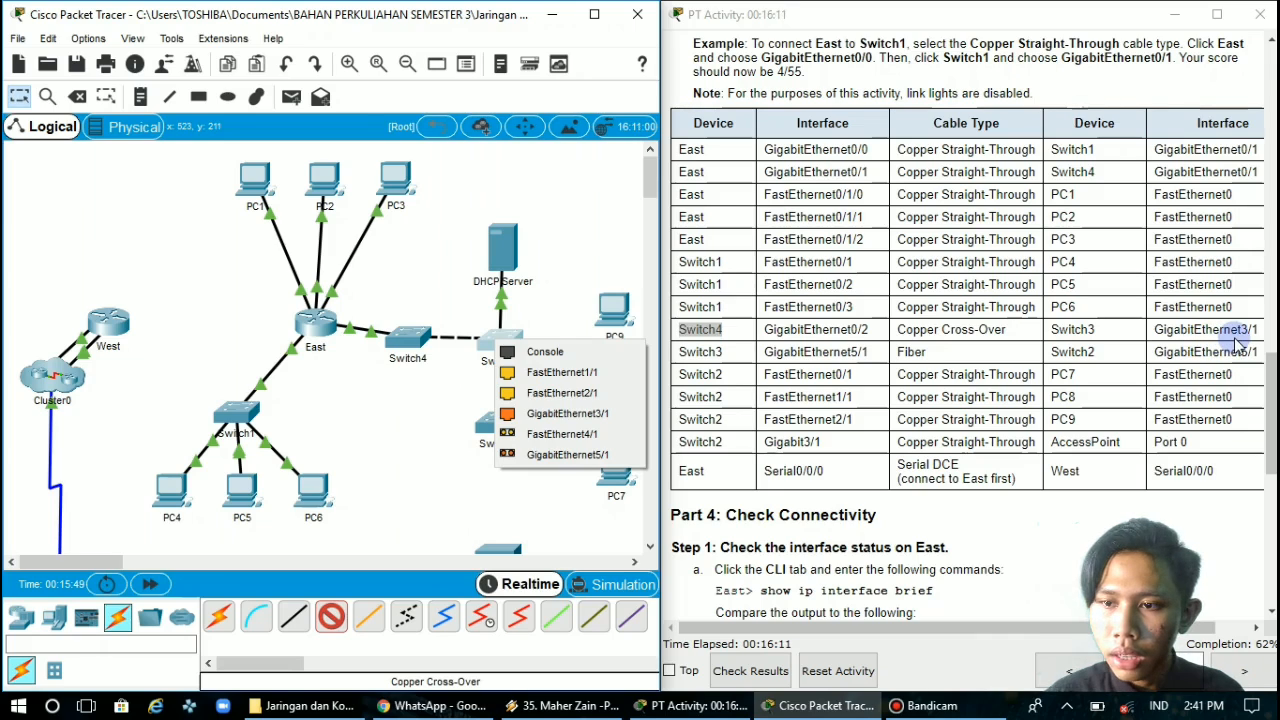
left_click(567, 413)
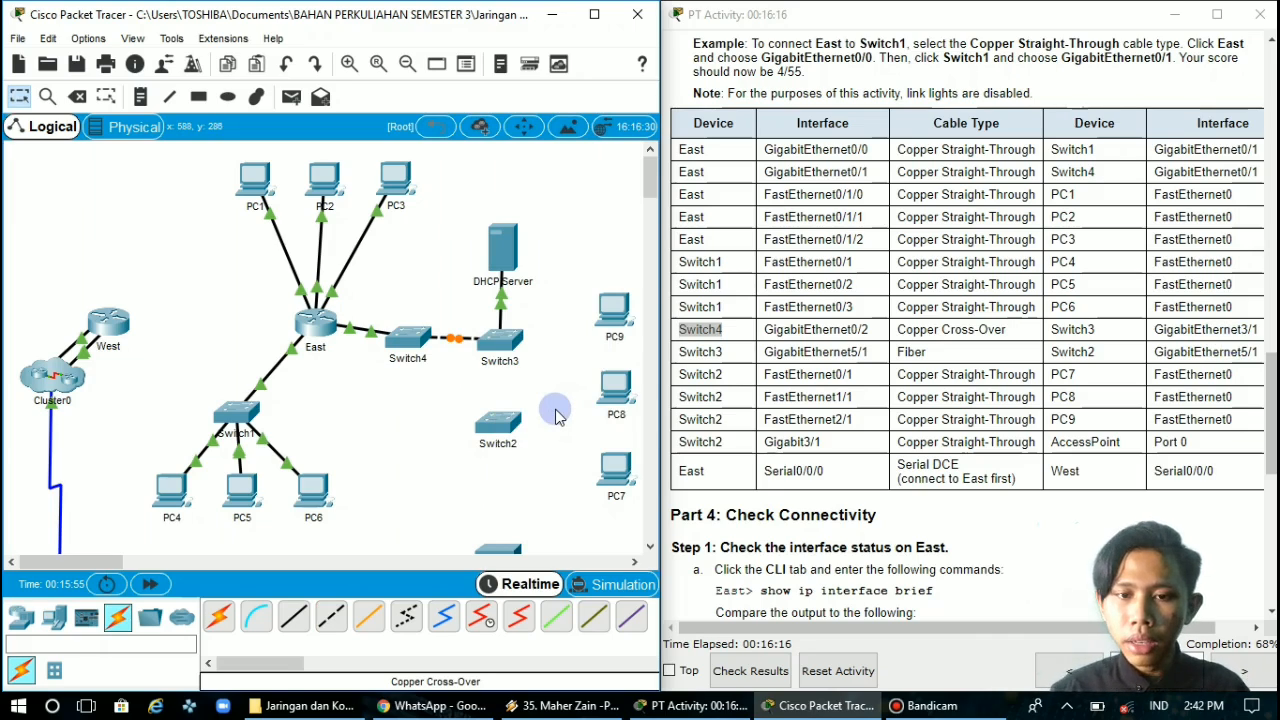
Connect Switch3's GigabitEthernet5/1 to Switch2's GigabitEthernet5/1 with a Fiber cable
left_click(720, 352)
double_click(716, 351)
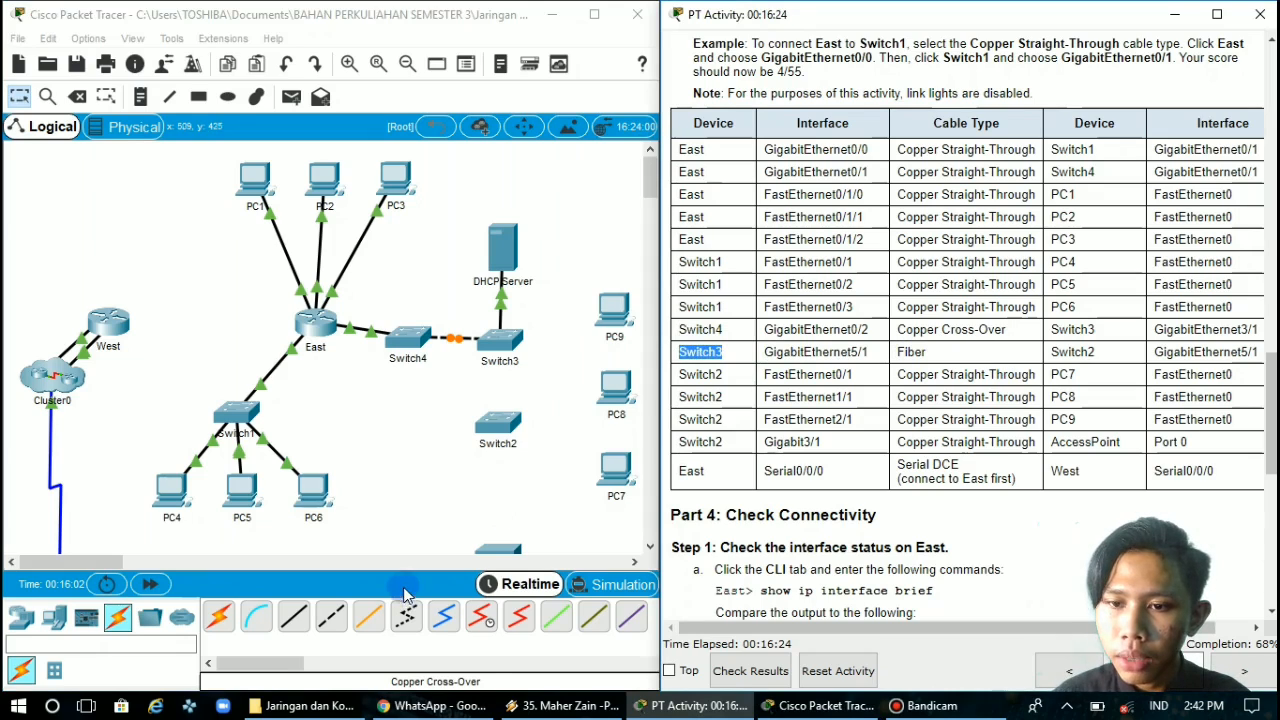
left_click(371, 617)
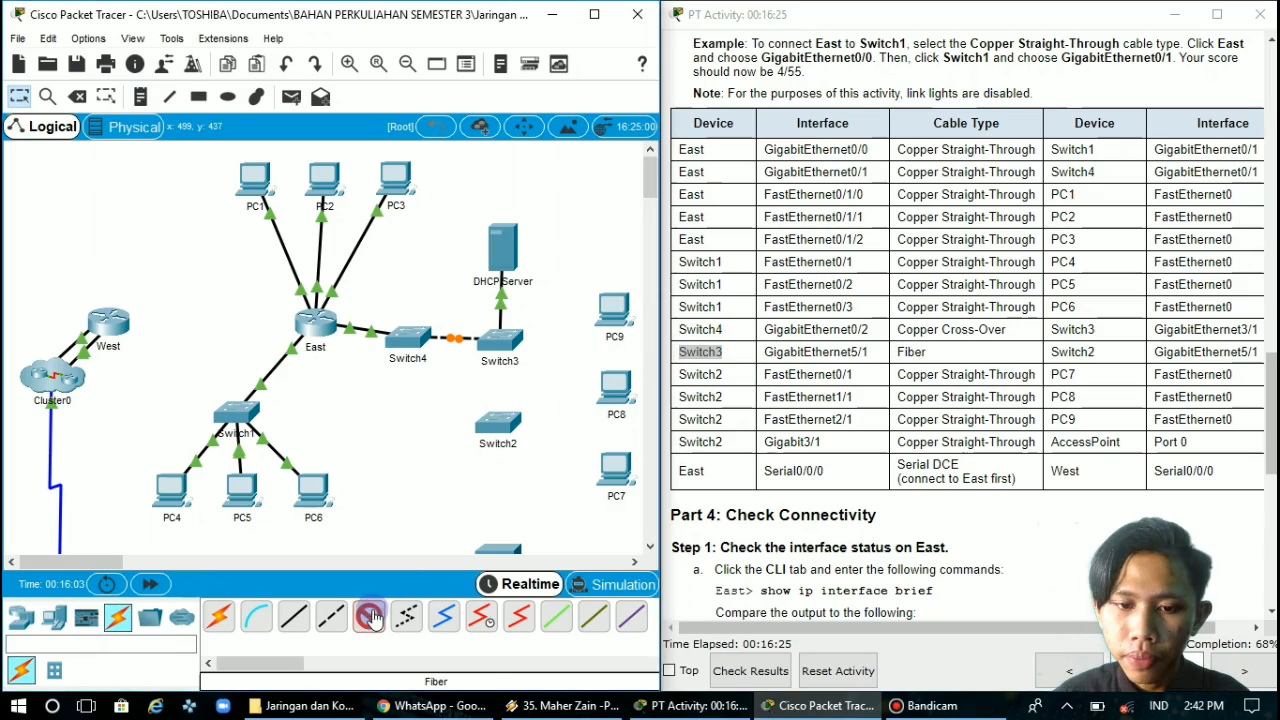
left_click(502, 340)
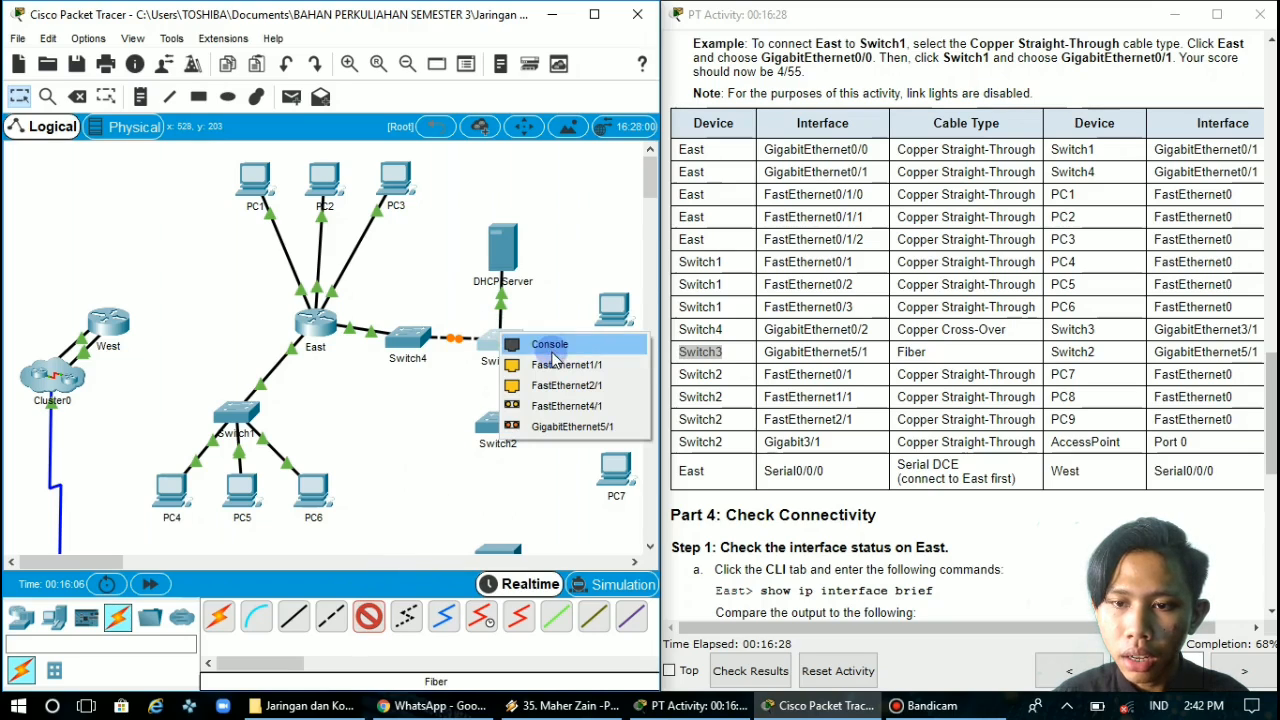
left_click(573, 427)
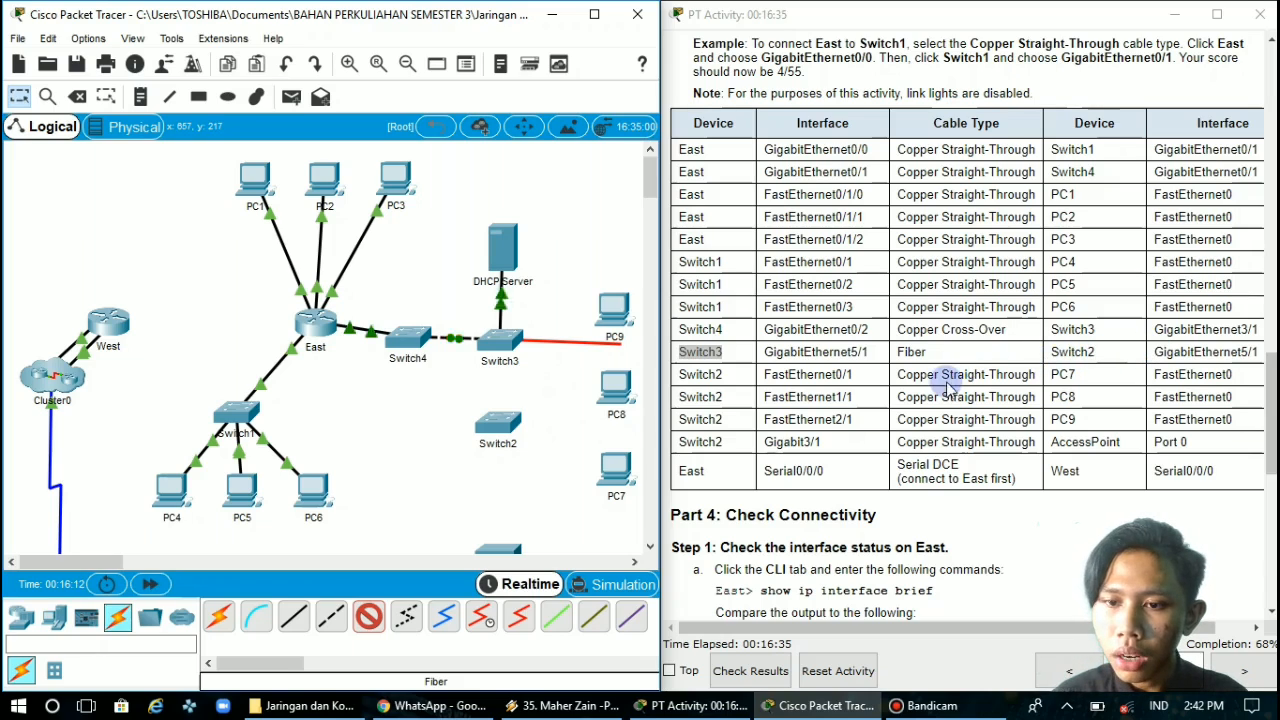
left_click(500, 427)
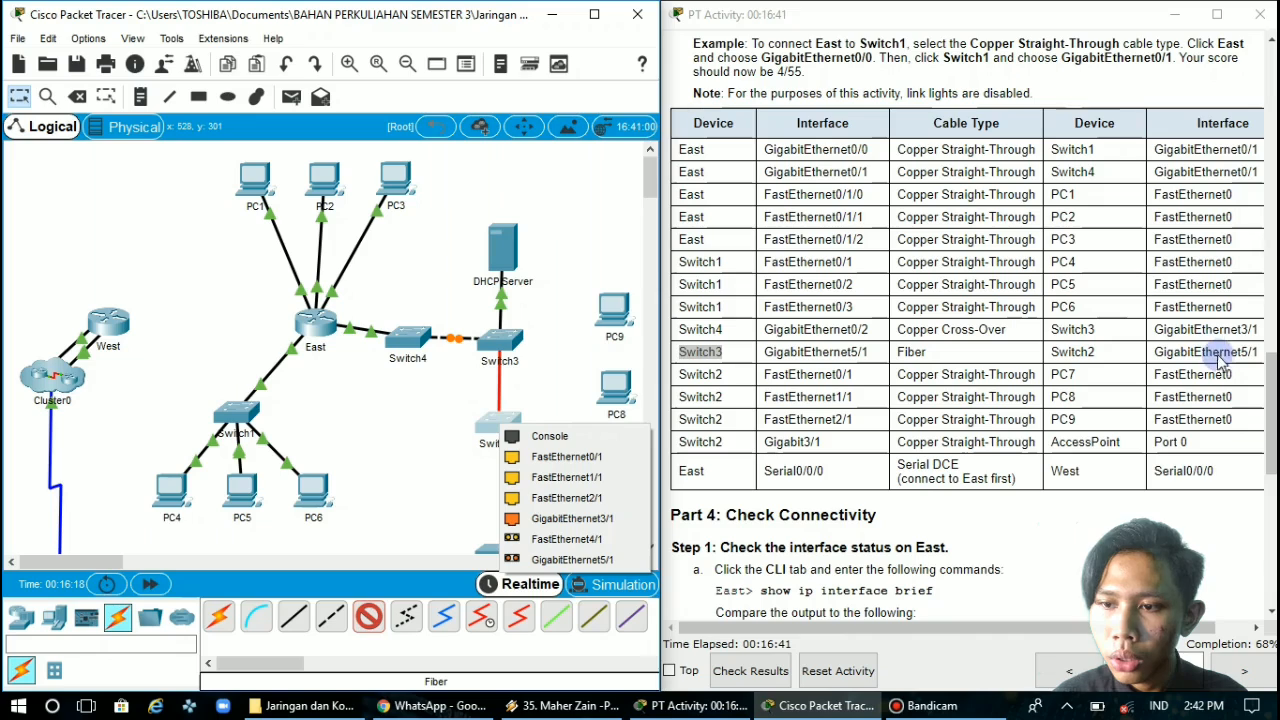
left_click(588, 560)
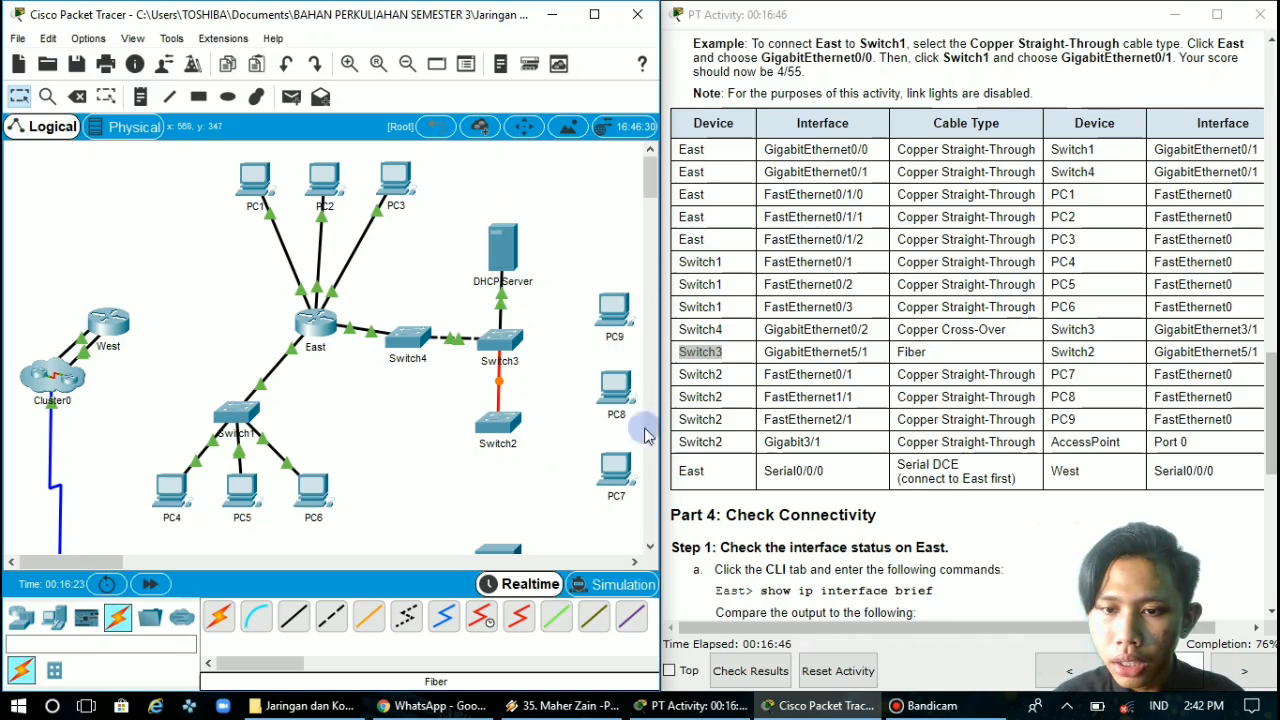
Connect Switch2's FastEthernet0/1 to PC7's FastEthernet0 with a Copper Straight-Through cable
double_click(703, 376)
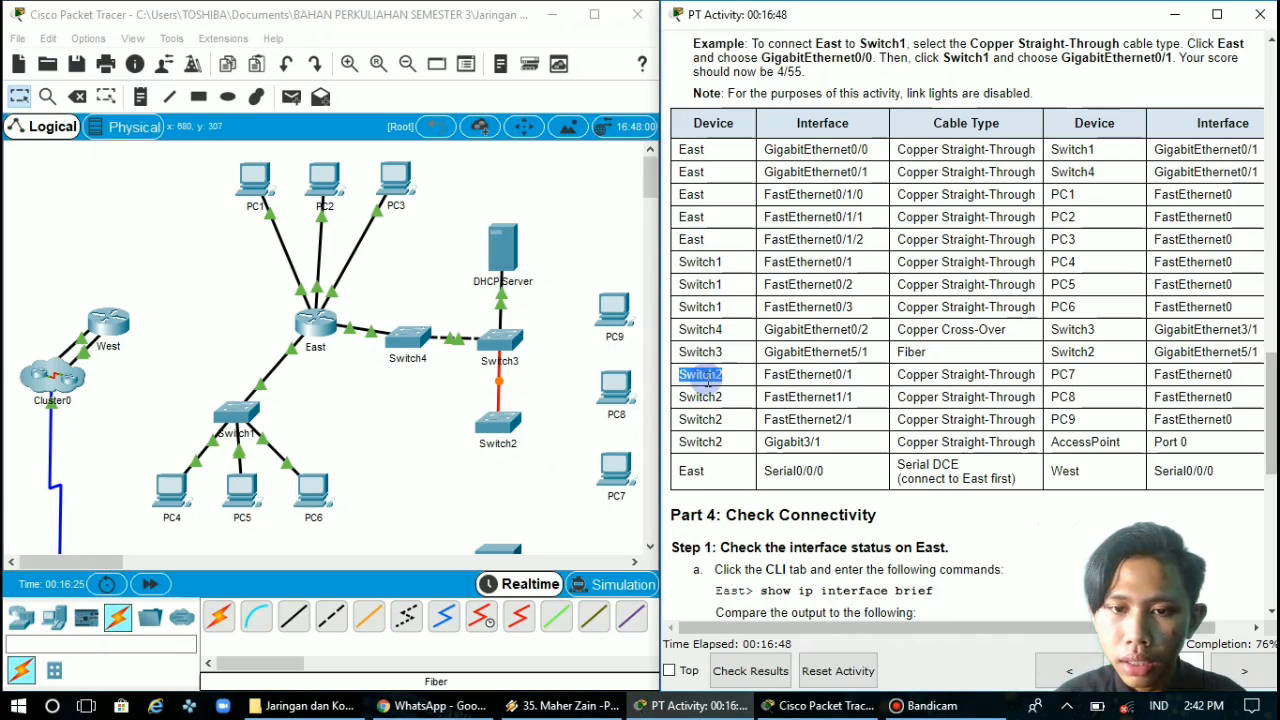
left_click(294, 618)
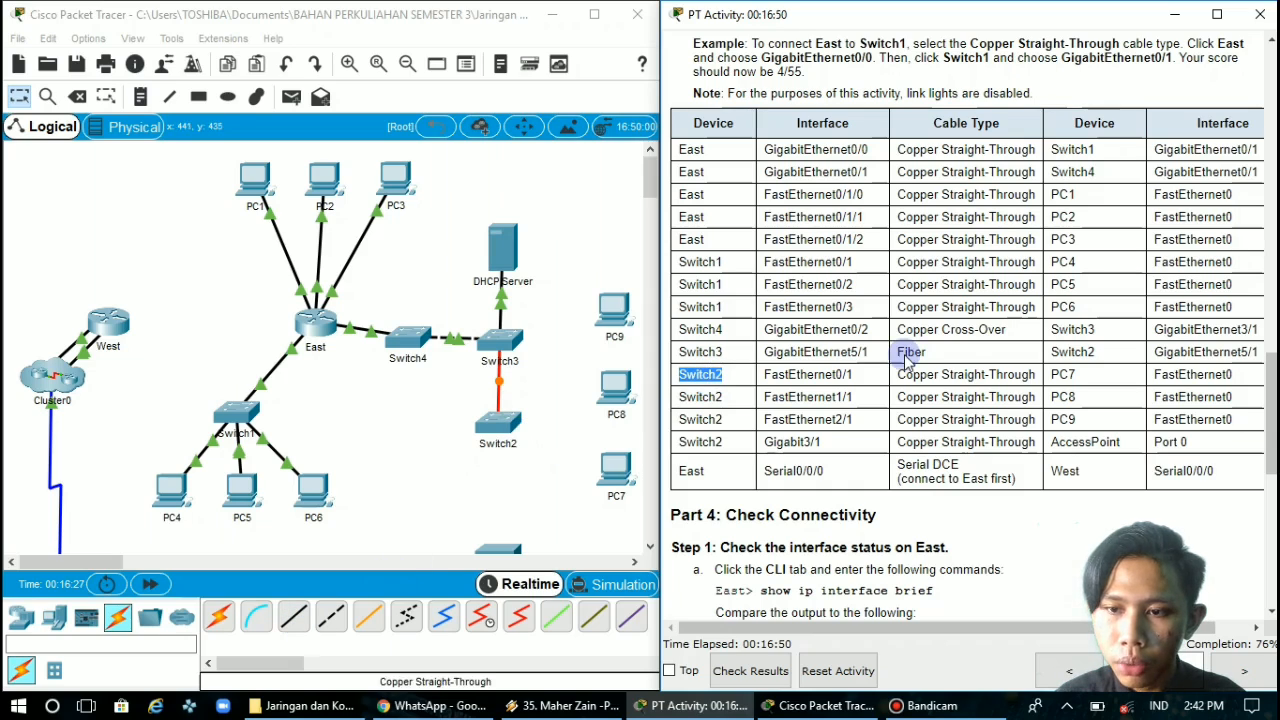
left_click(294, 618)
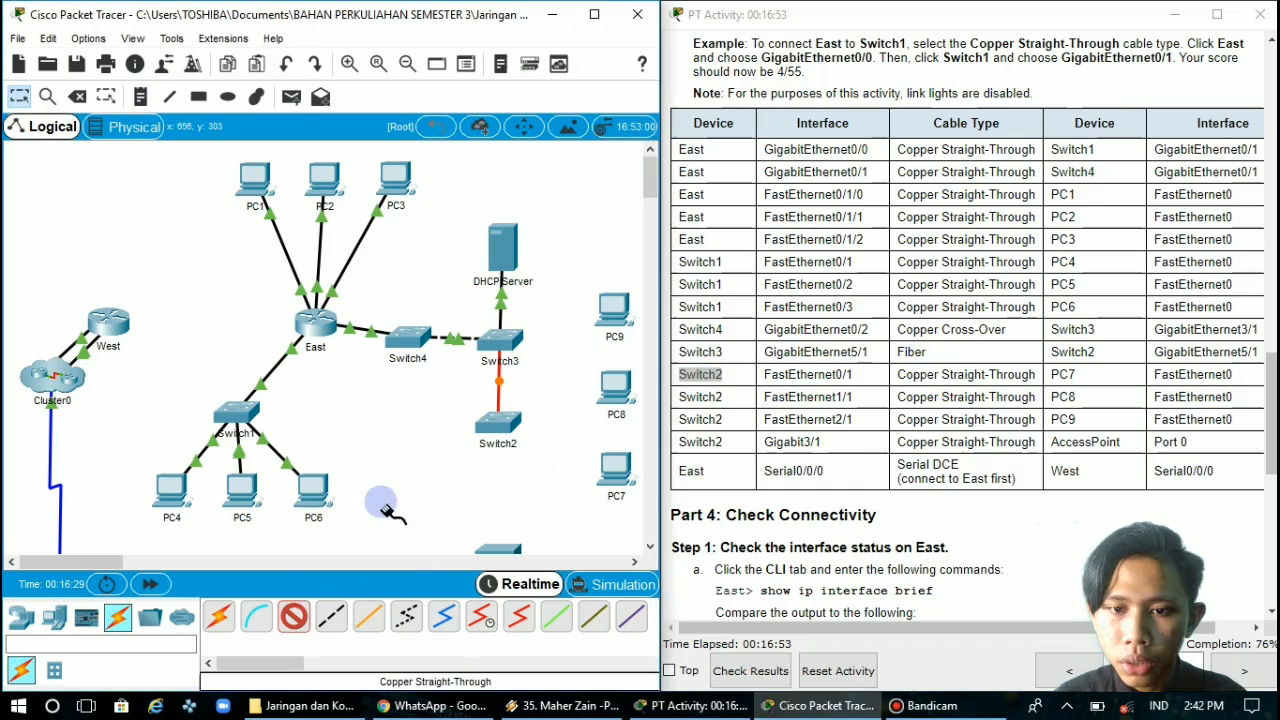
left_click(507, 423)
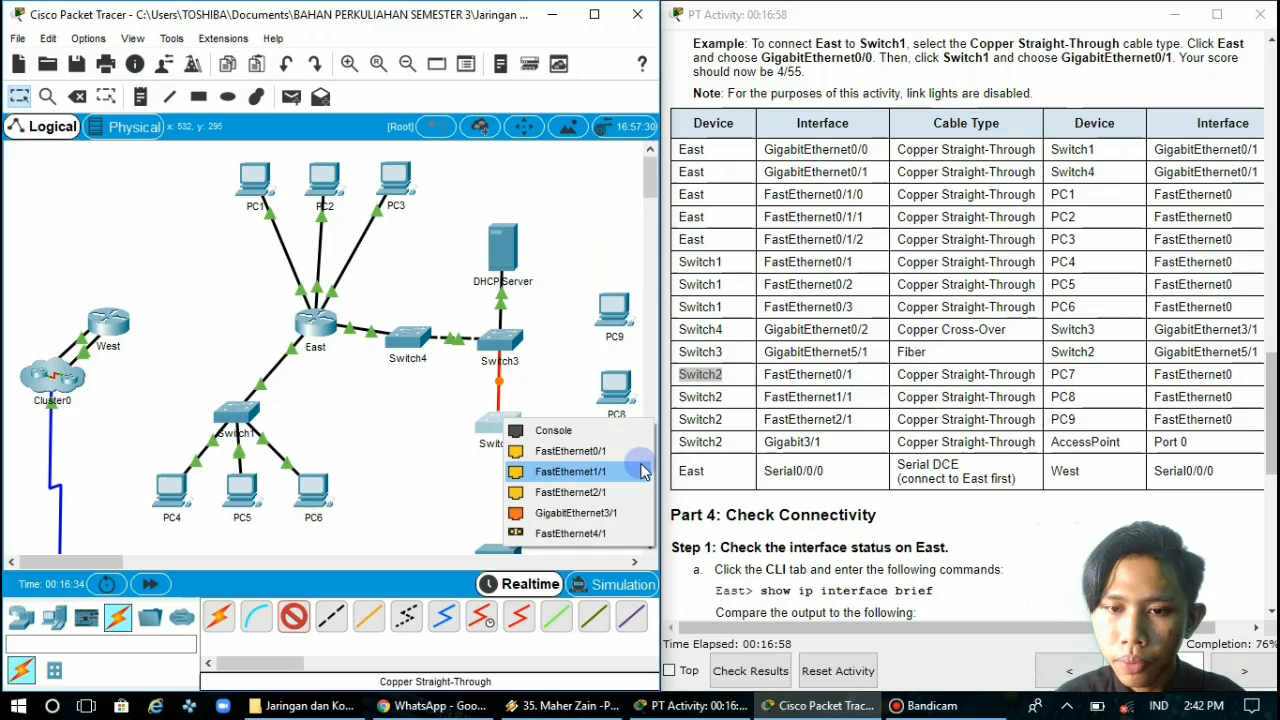
left_click(605, 451)
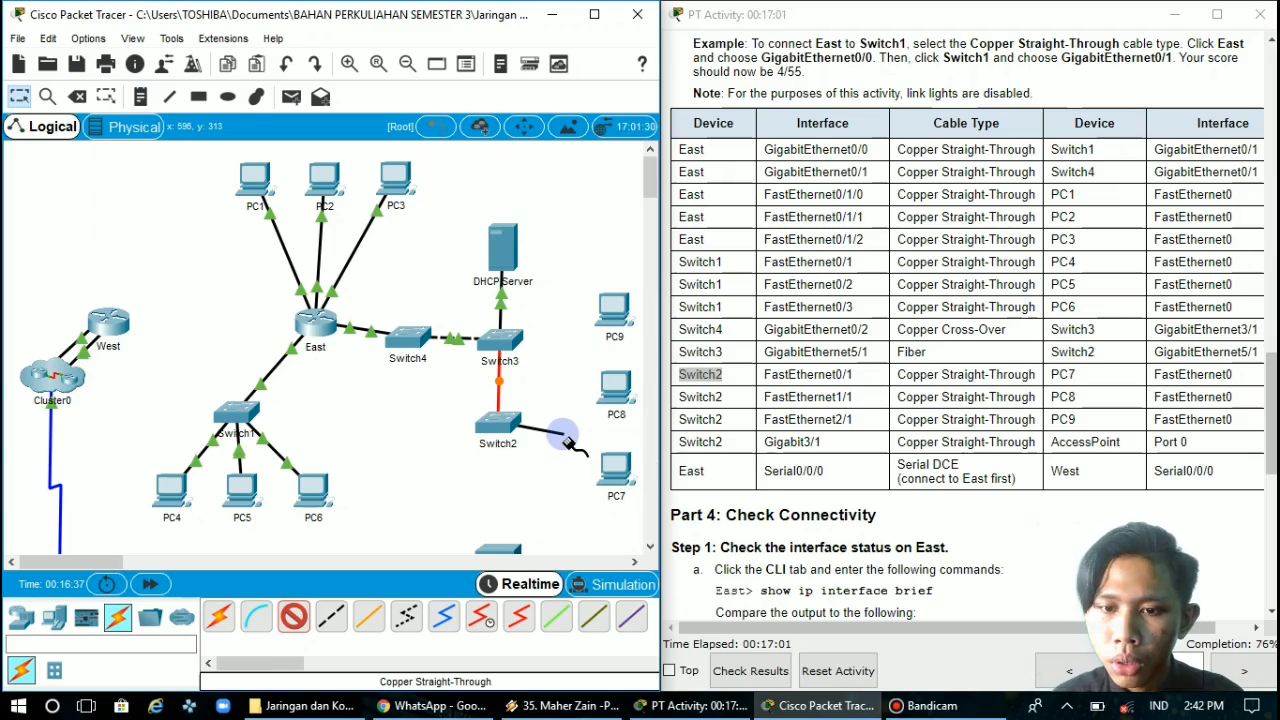
left_click(615, 480)
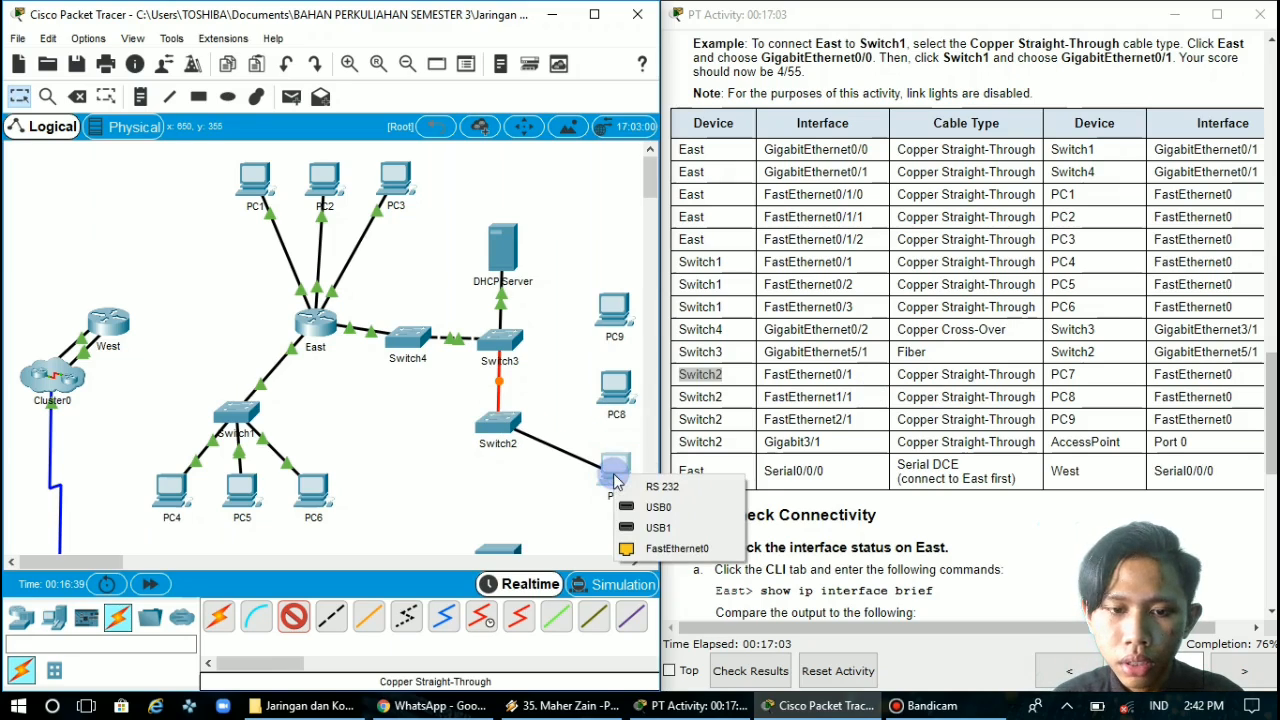
left_click(655, 548)
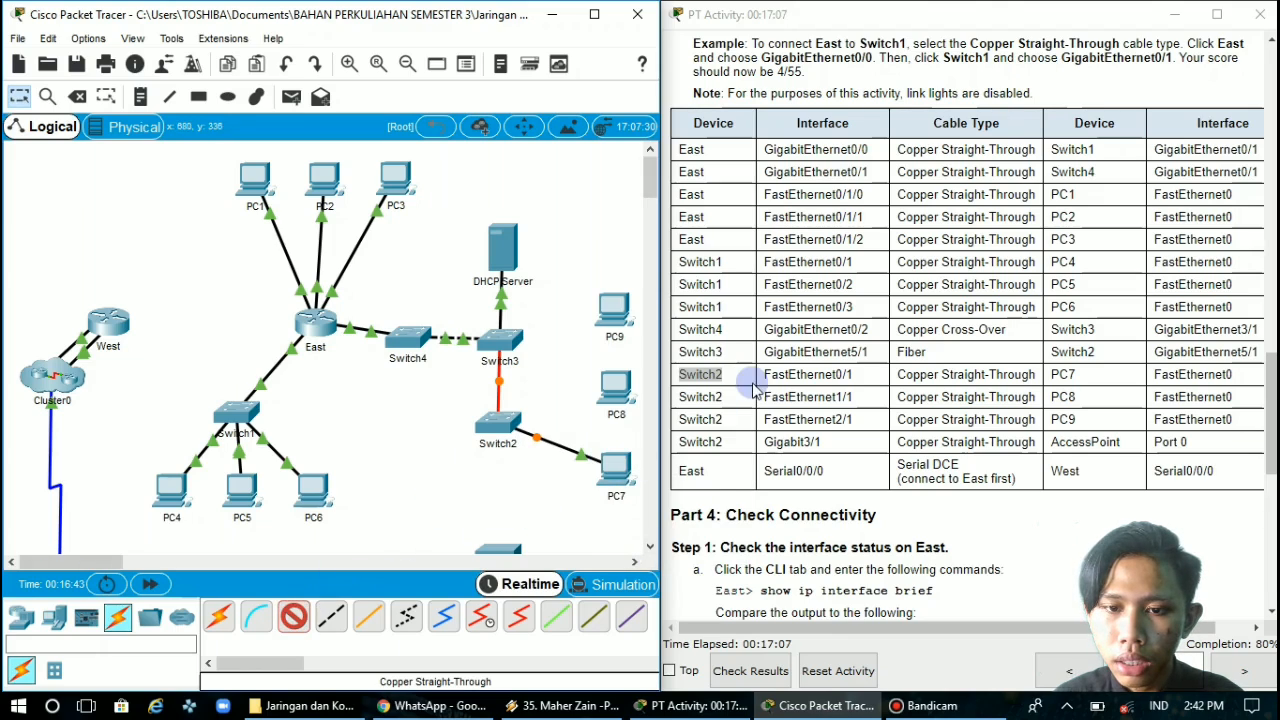
Connect Switch2's FastEthernet1/1 to PC8's FastEthernet0 with a Copper Straight-Through cable
left_click(489, 422)
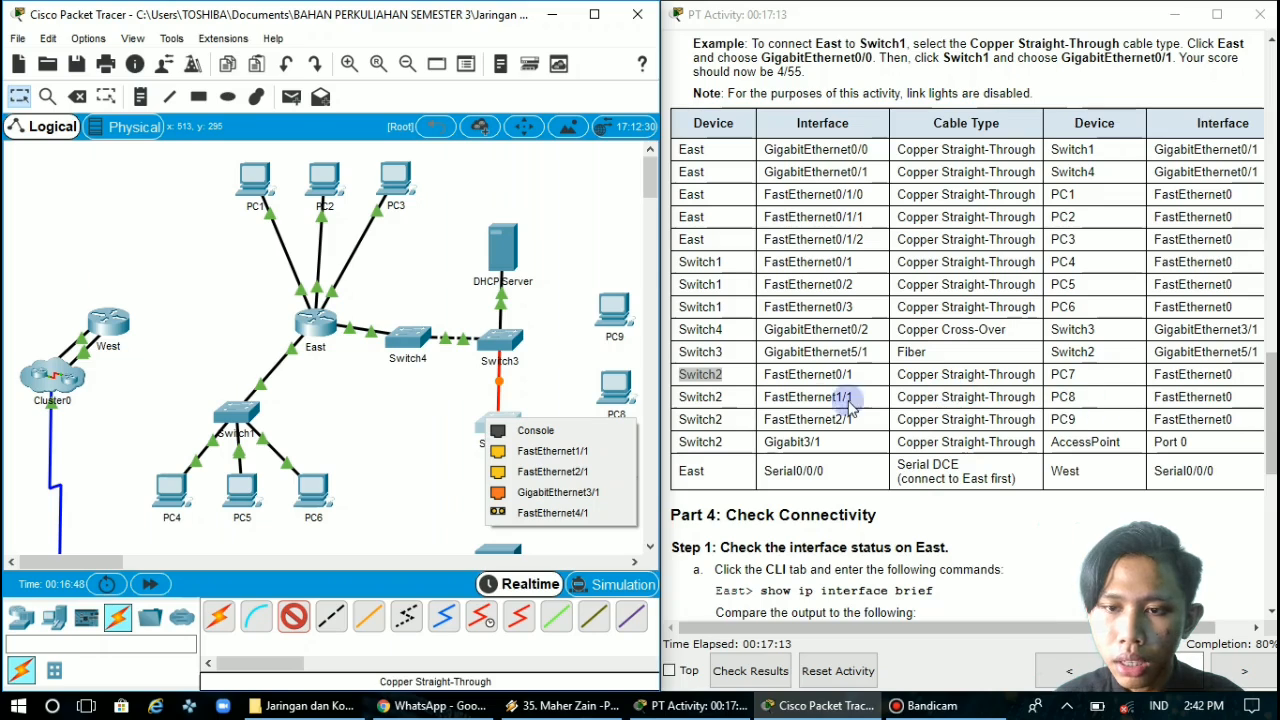
left_click(555, 450)
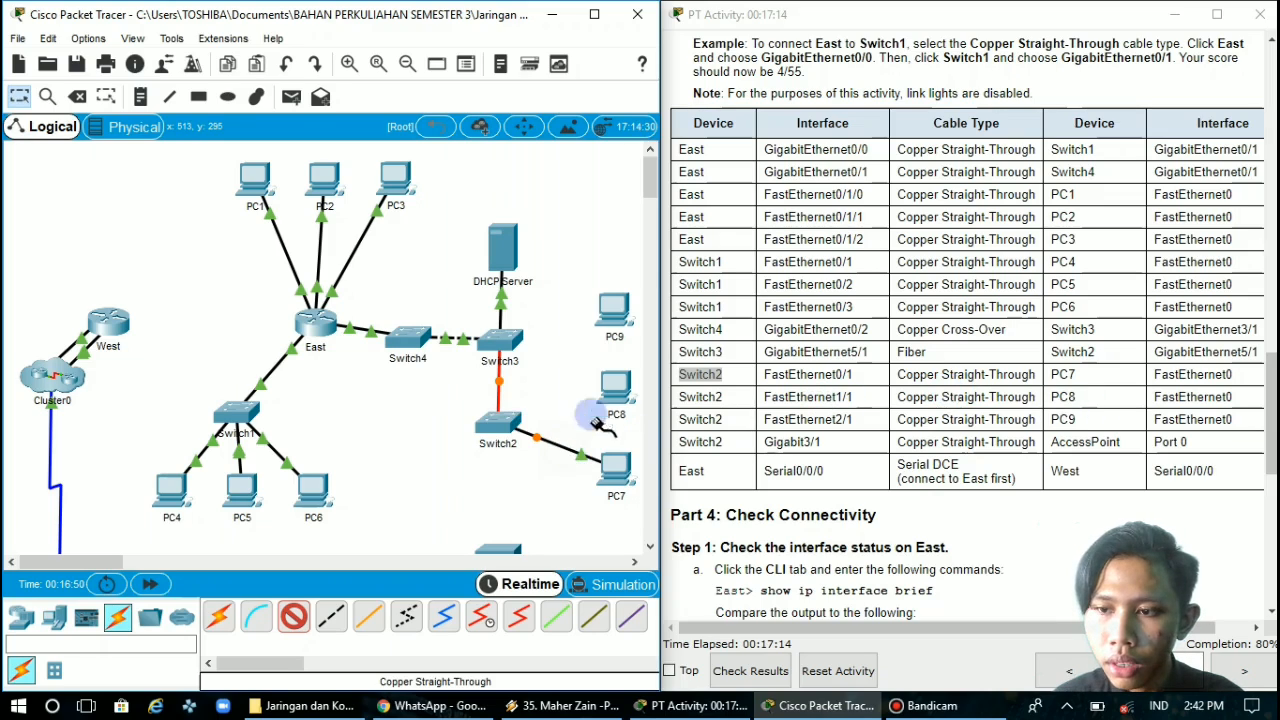
left_click(622, 394)
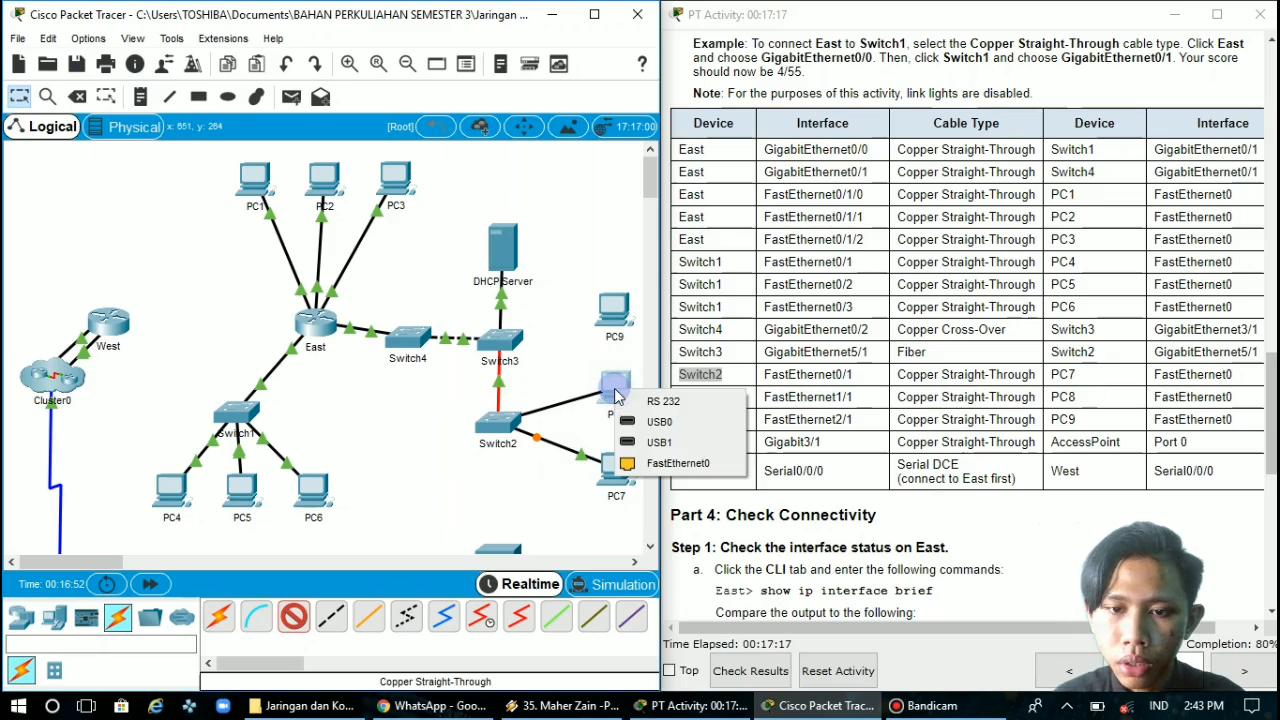
left_click(673, 468)
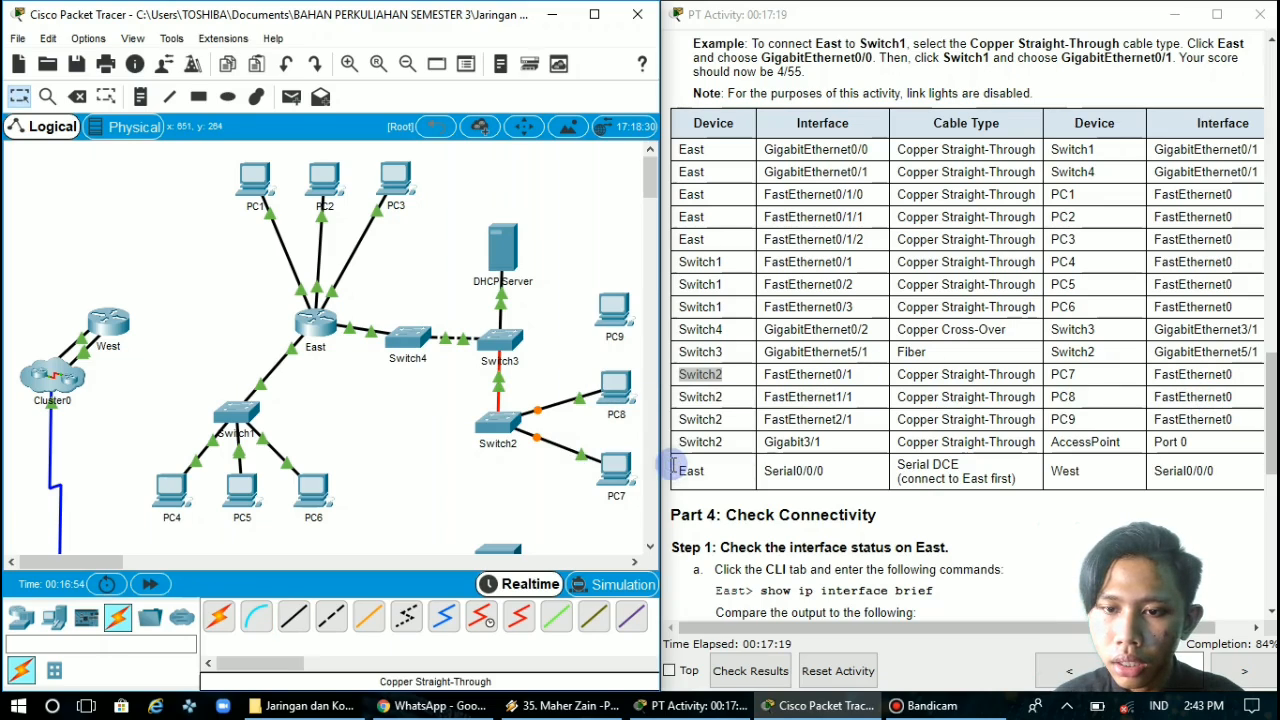
Connect Switch2's FastEthernet2/1 to PC9's FastEthernet0 with a Copper Straight-Through cable
left_click(713, 419)
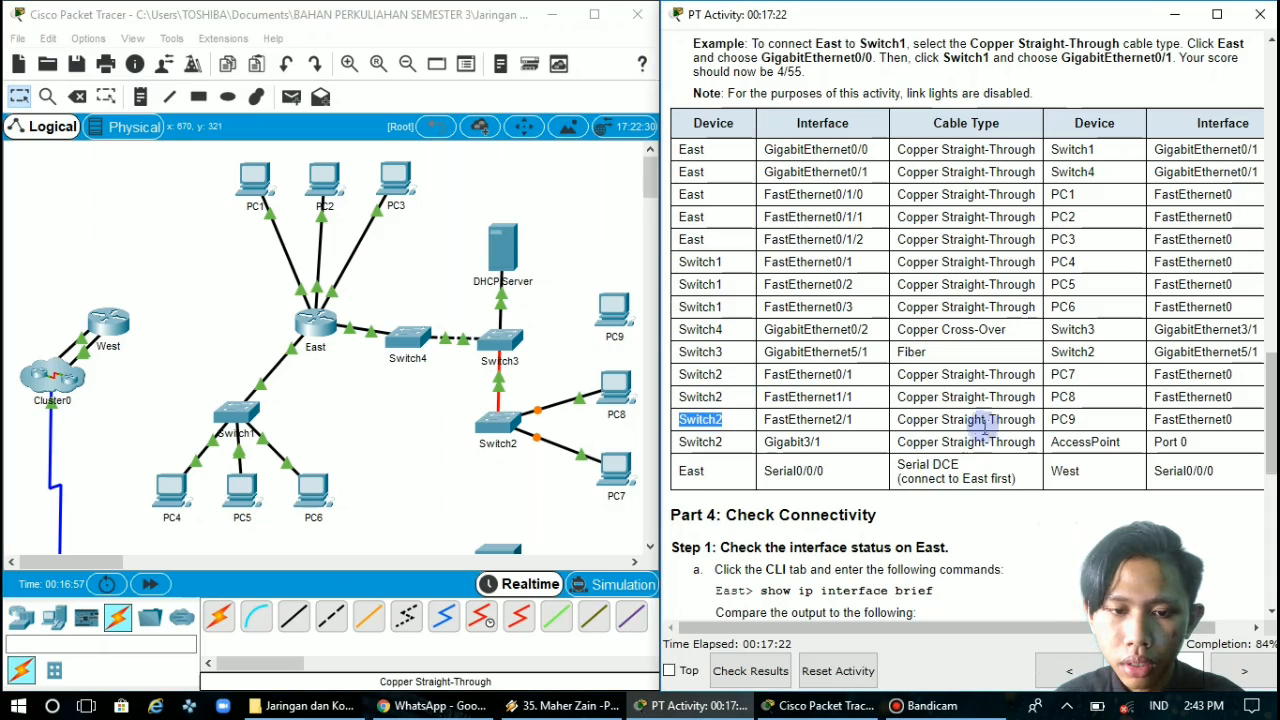
left_click(285, 620)
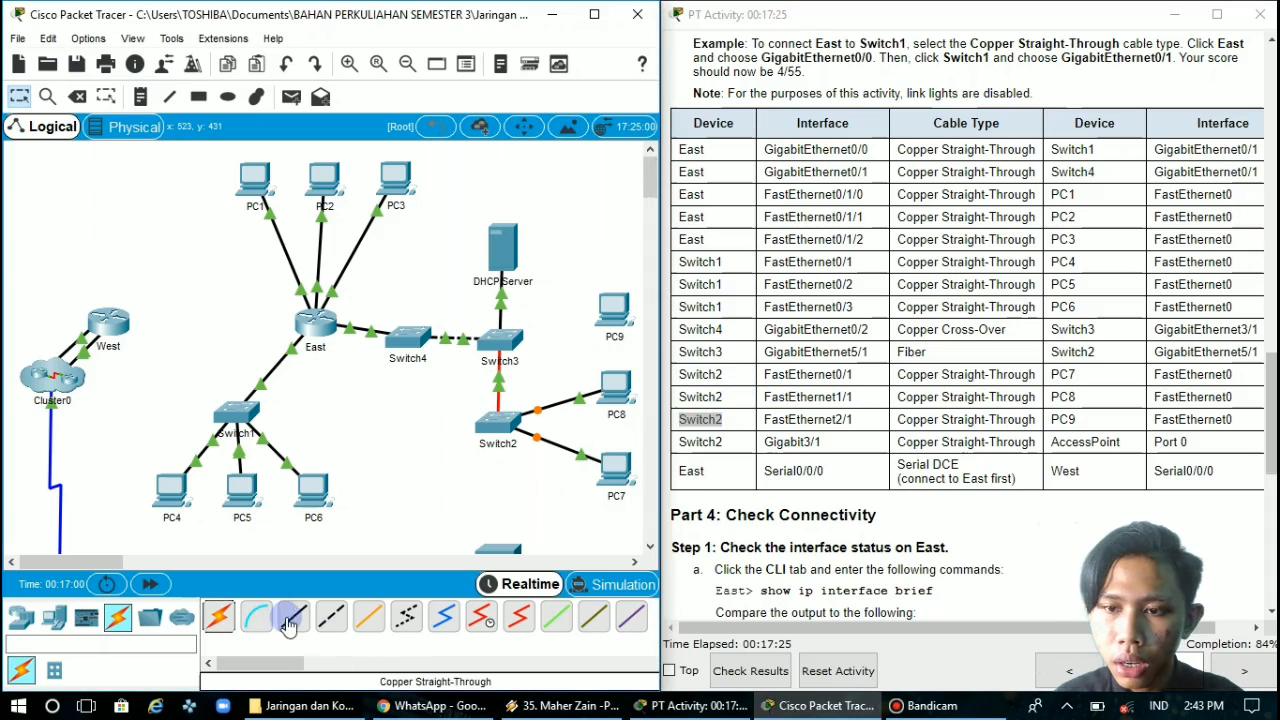
left_click(497, 436)
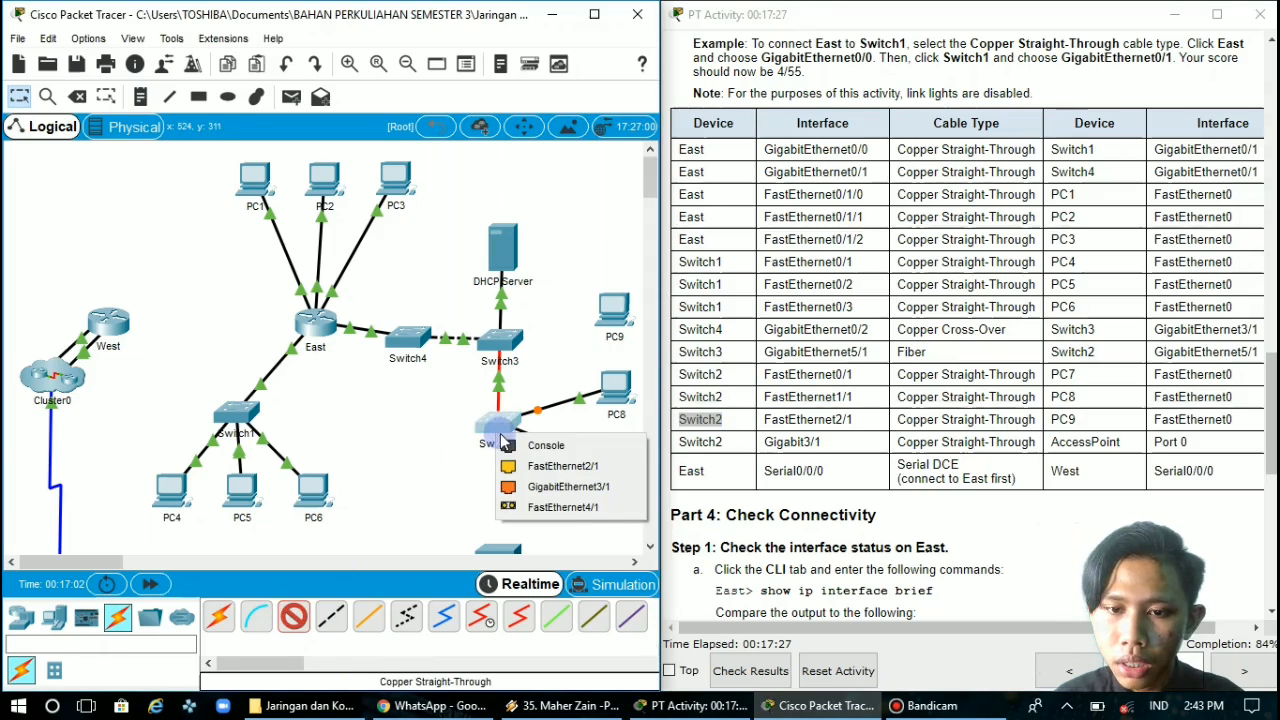
left_click(608, 466)
left_click(610, 312)
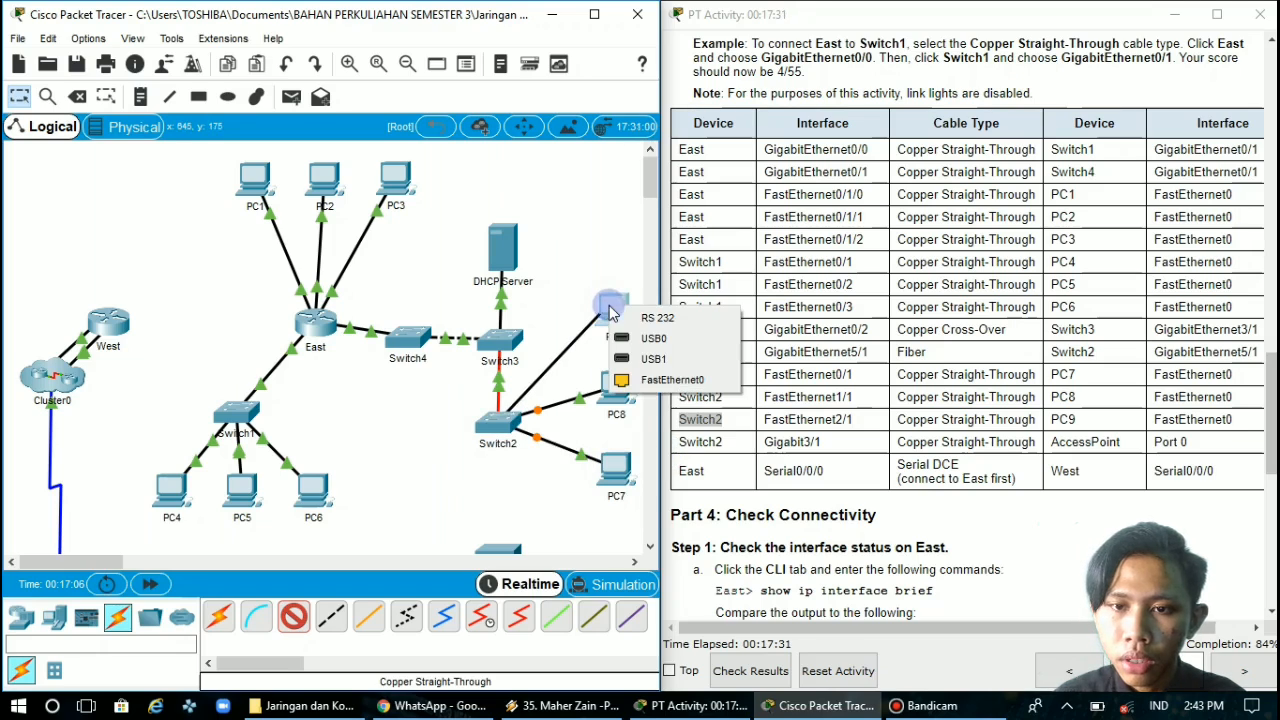
left_click(668, 380)
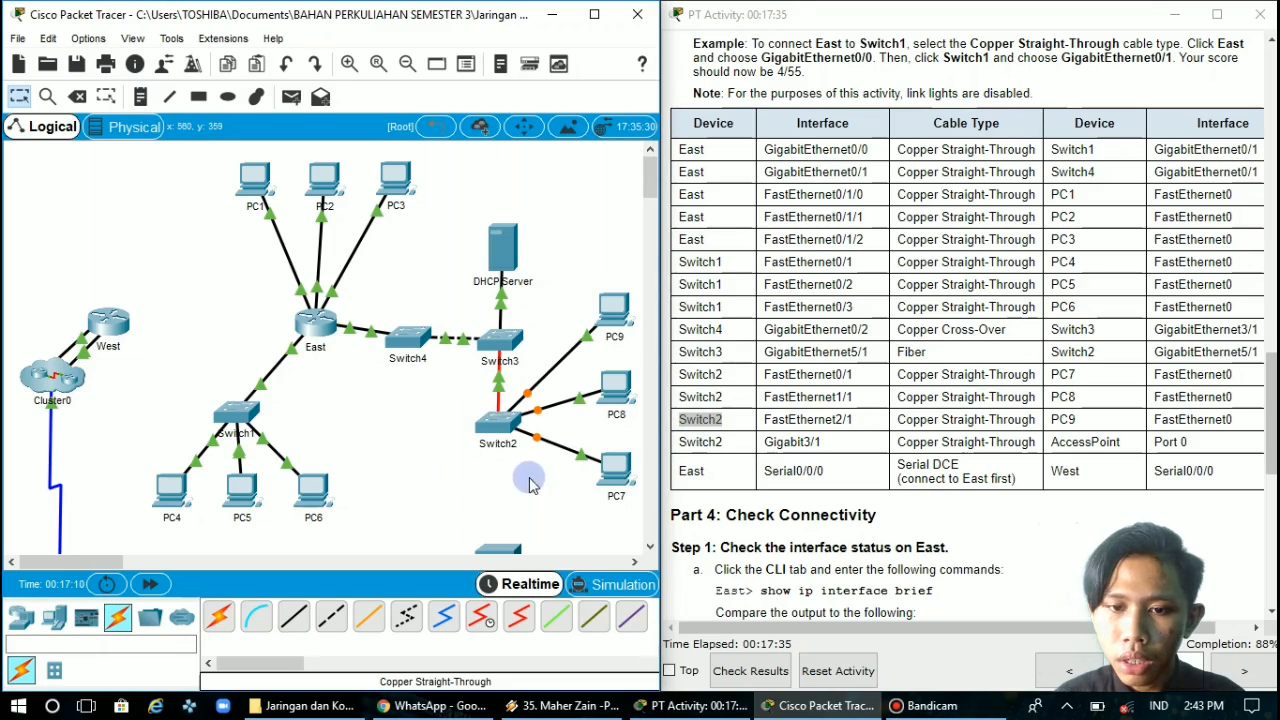
Connect Switch2's GigabitEthernet3/1 to the Access Point's Port 0 with a Copper Straight-Through cable
scroll(507, 470, "down", 4)
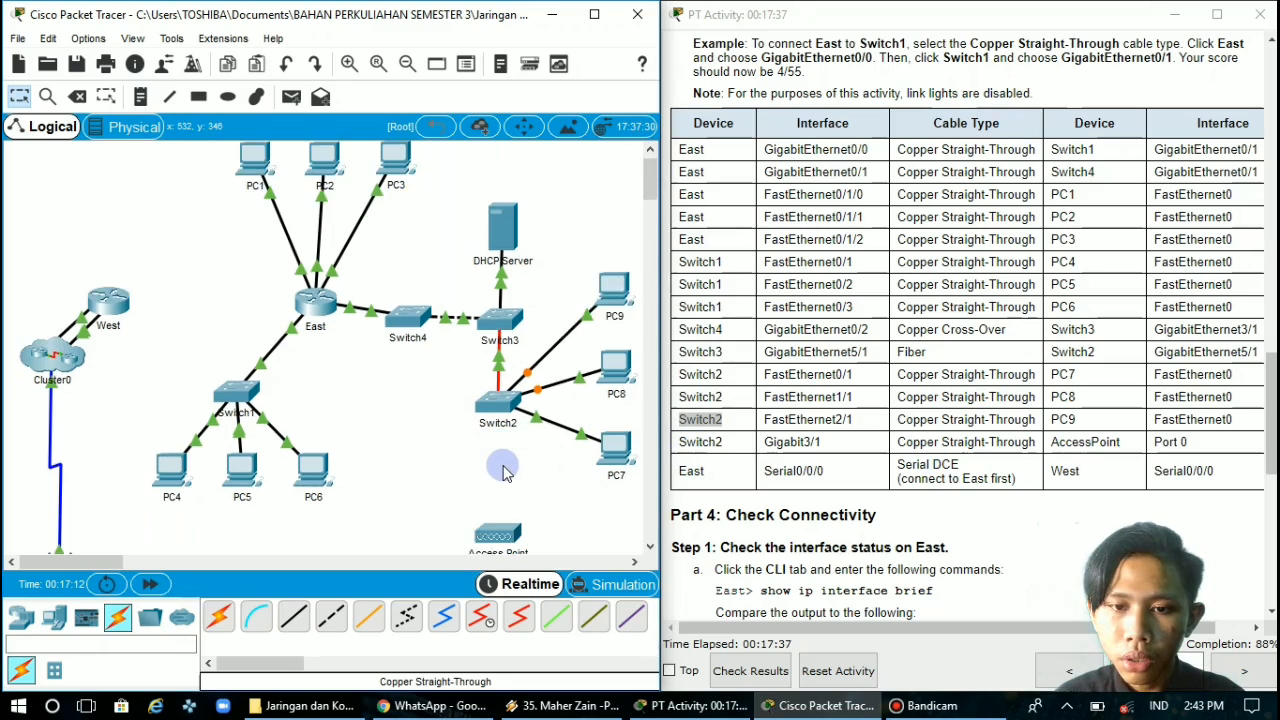
left_click(294, 620)
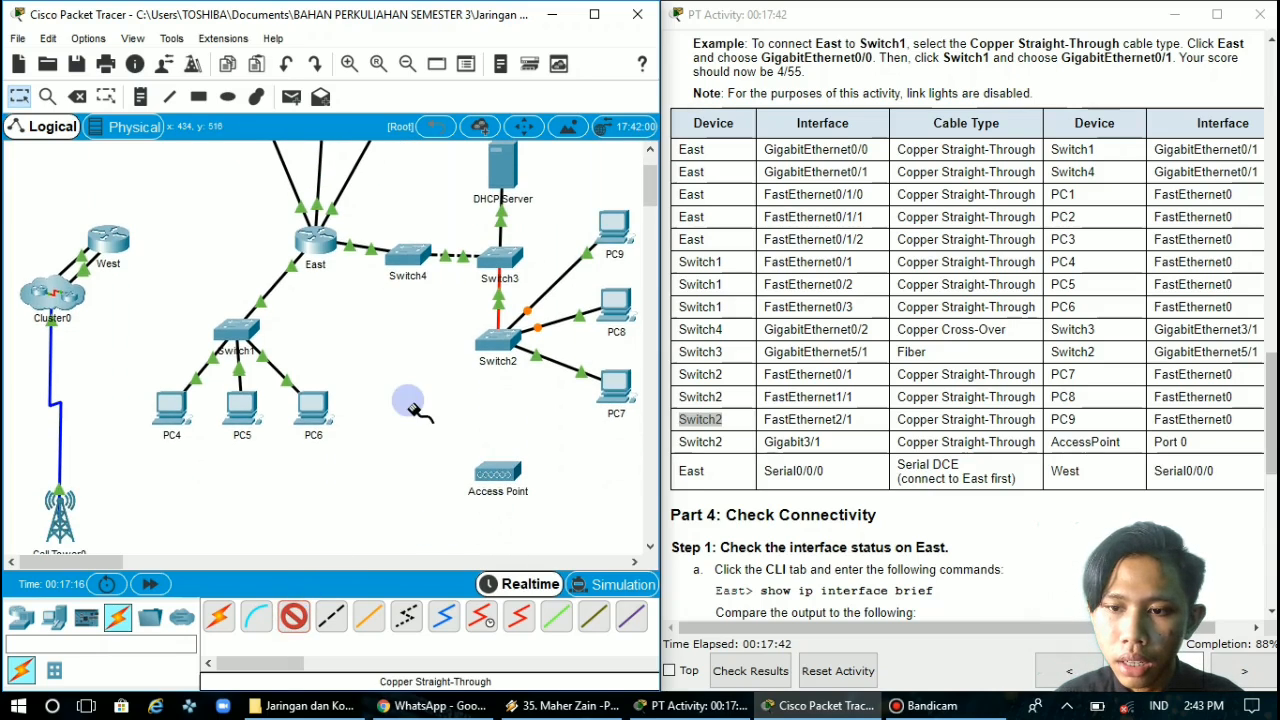
left_click(497, 350)
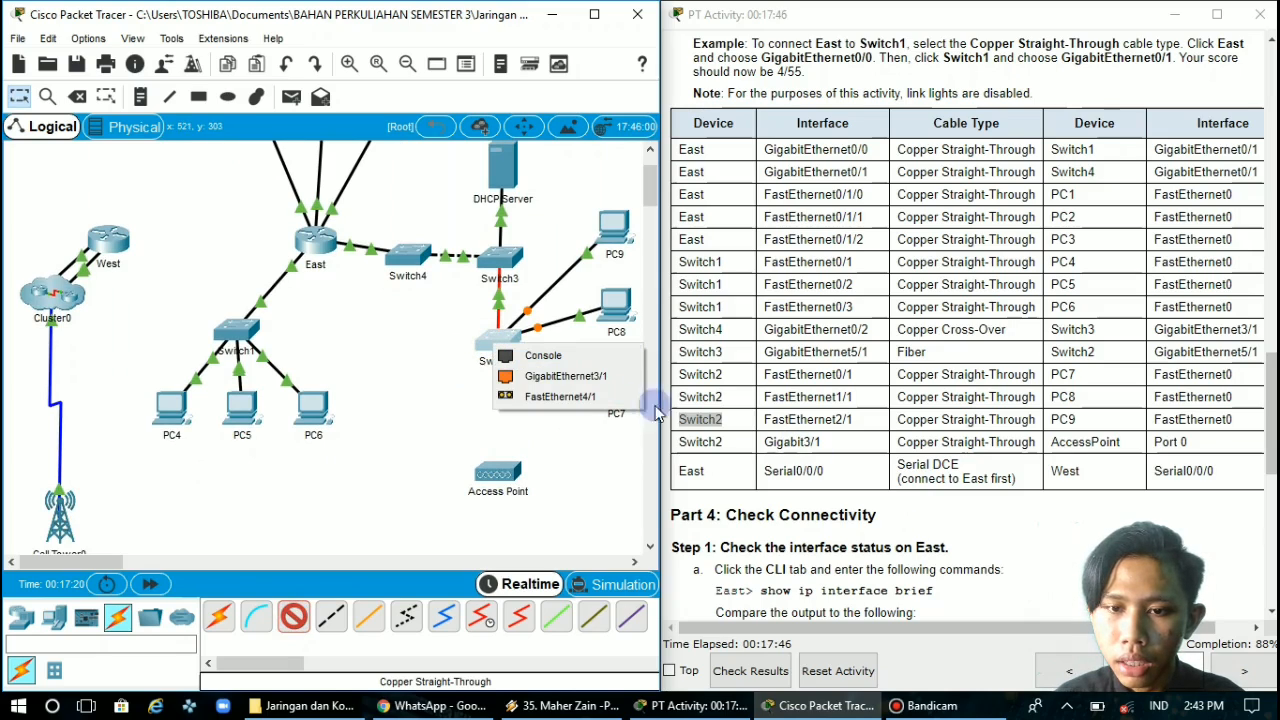
left_click(566, 376)
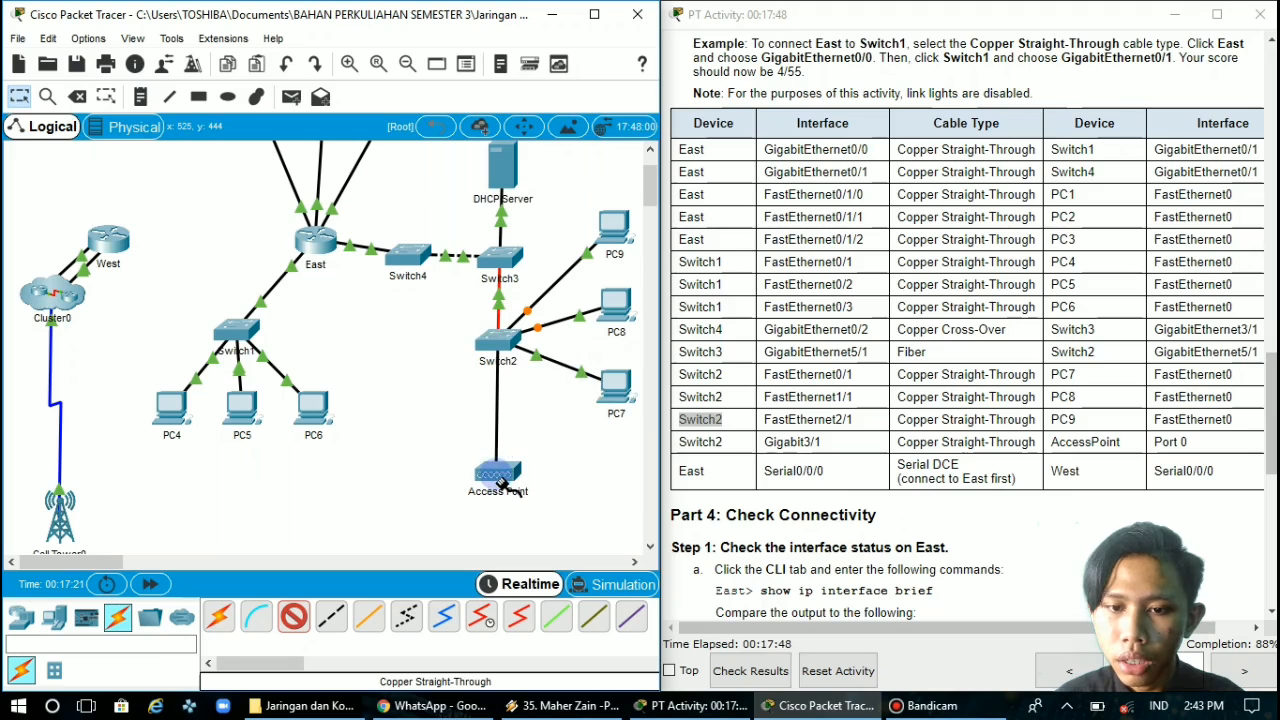
left_click(500, 477)
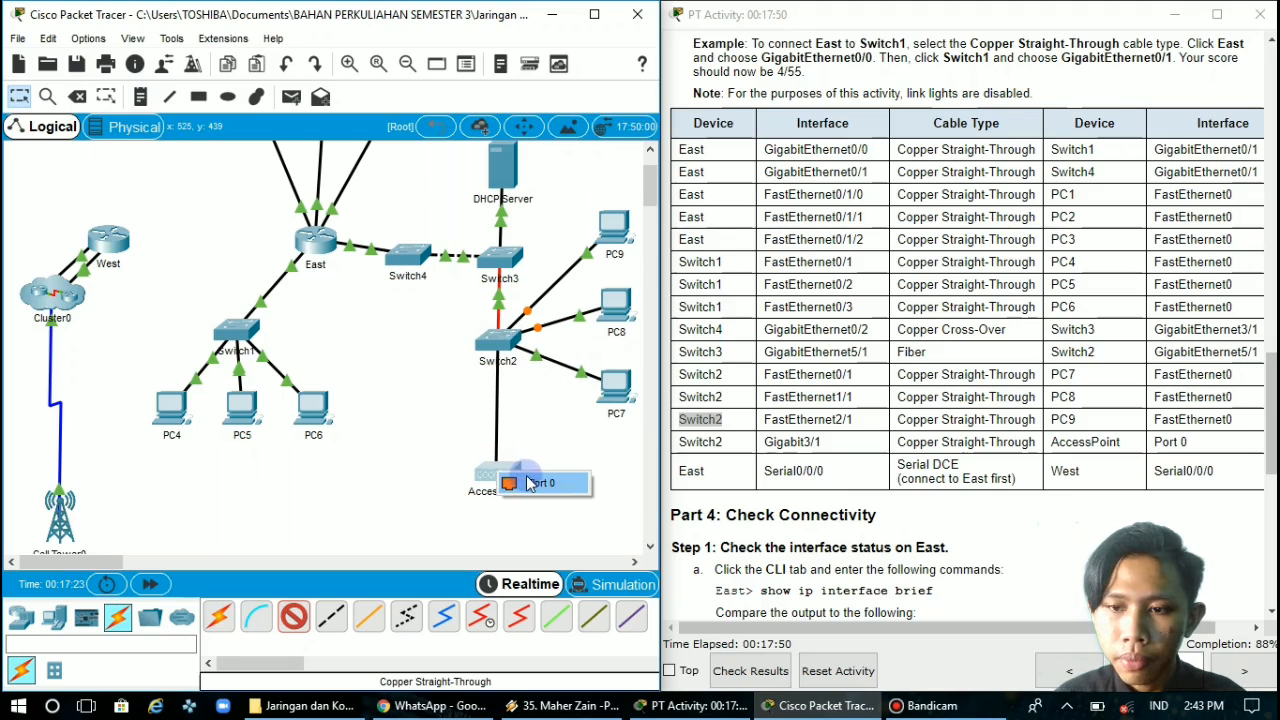
left_click(530, 483)
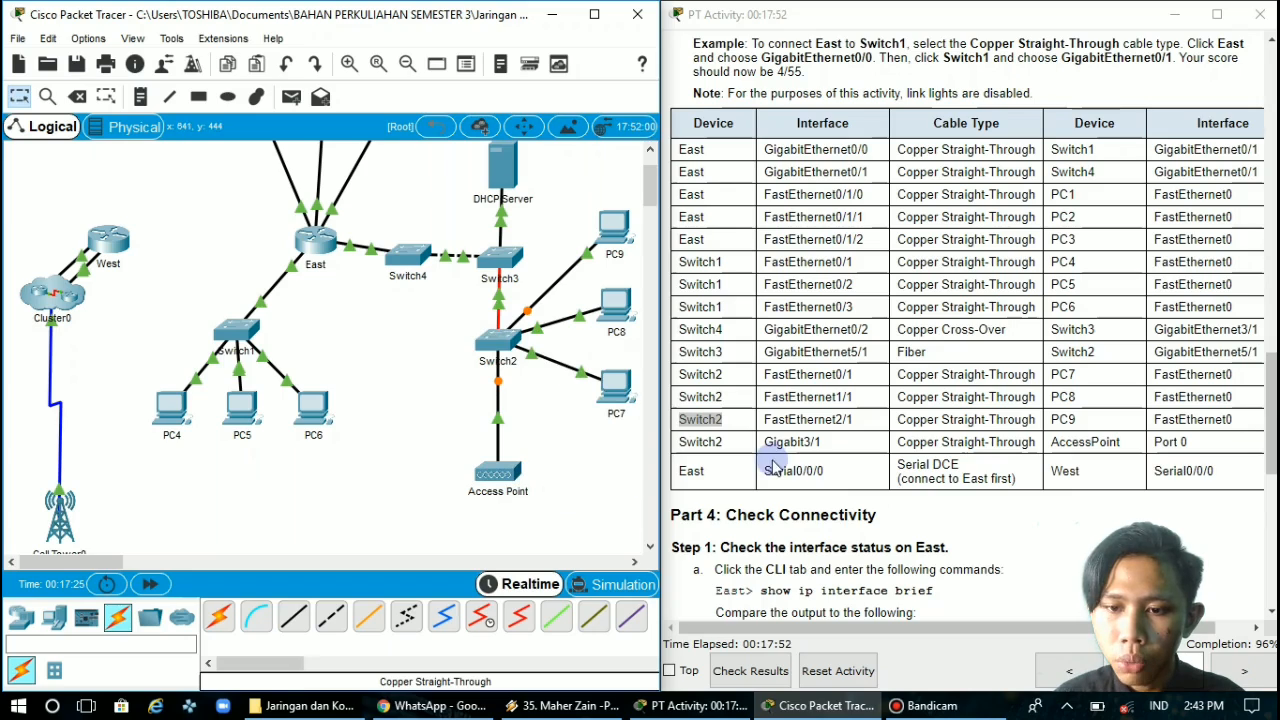
Connect East's Serial0/0/0 to West's Serial0/0/0 with a Serial DCE cable, starting from East
double_click(693, 476)
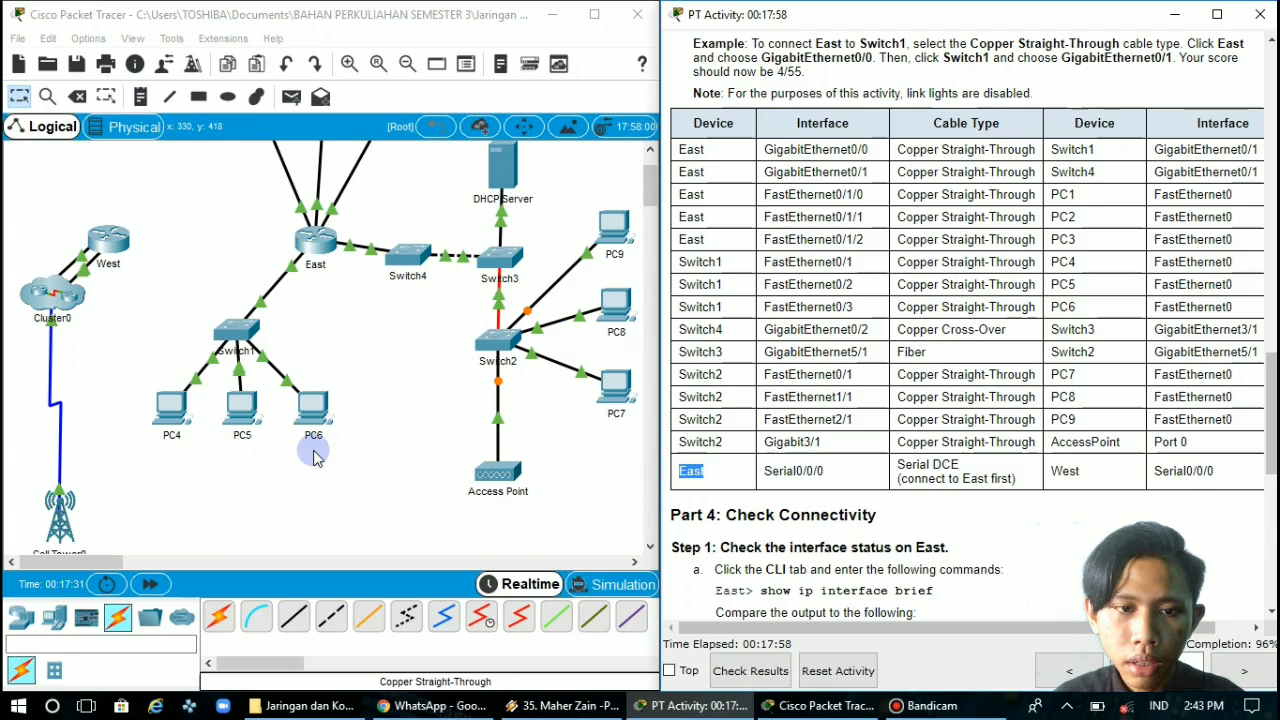
scroll(314, 446, "up", 2)
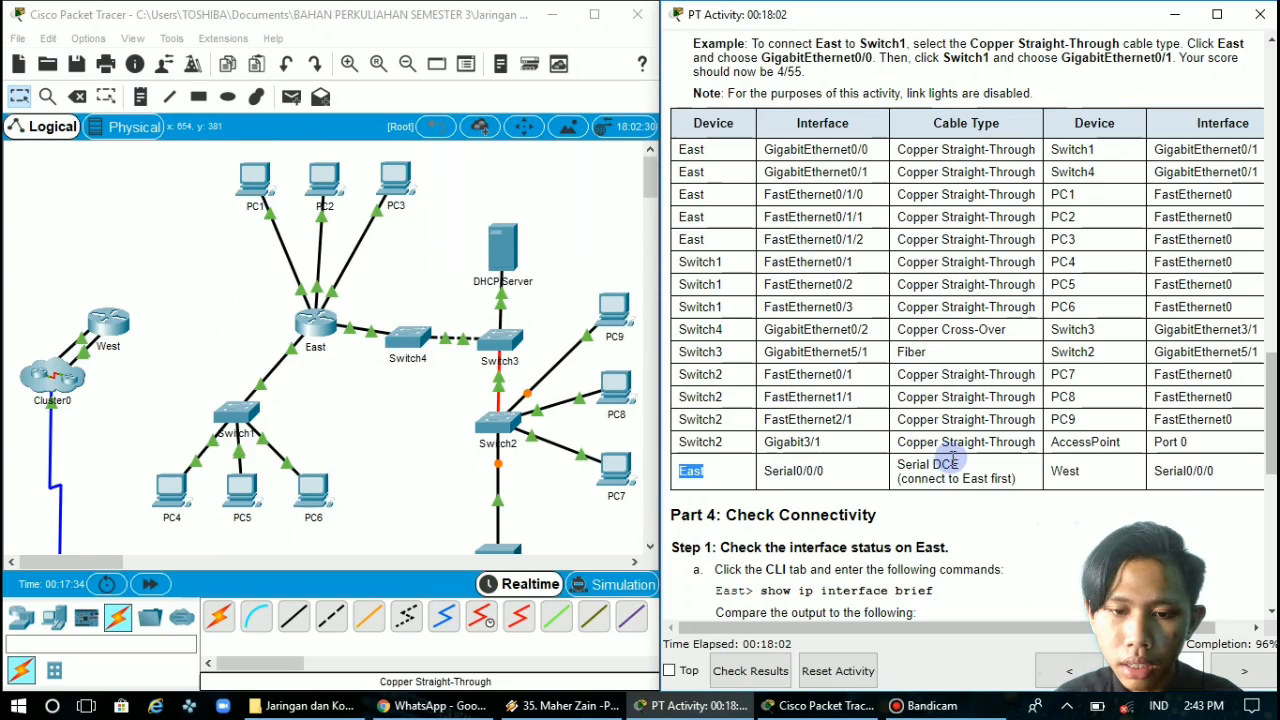
left_click(483, 625)
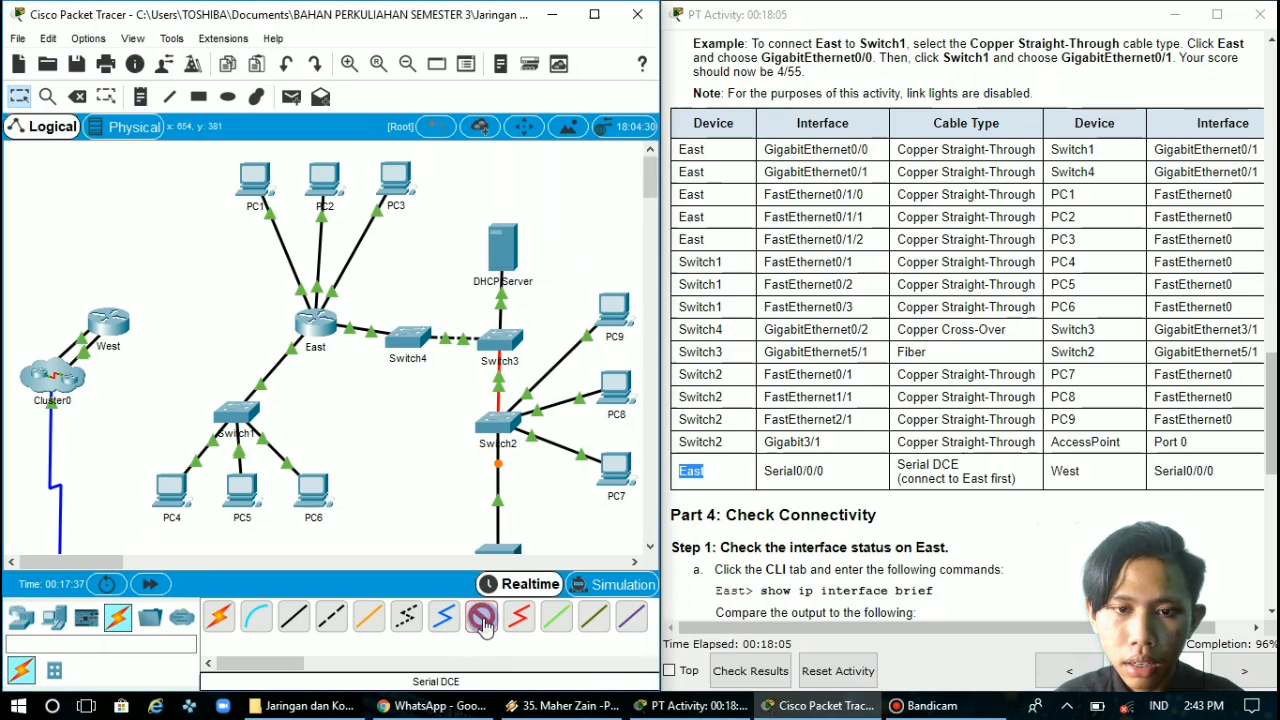
left_click(316, 328)
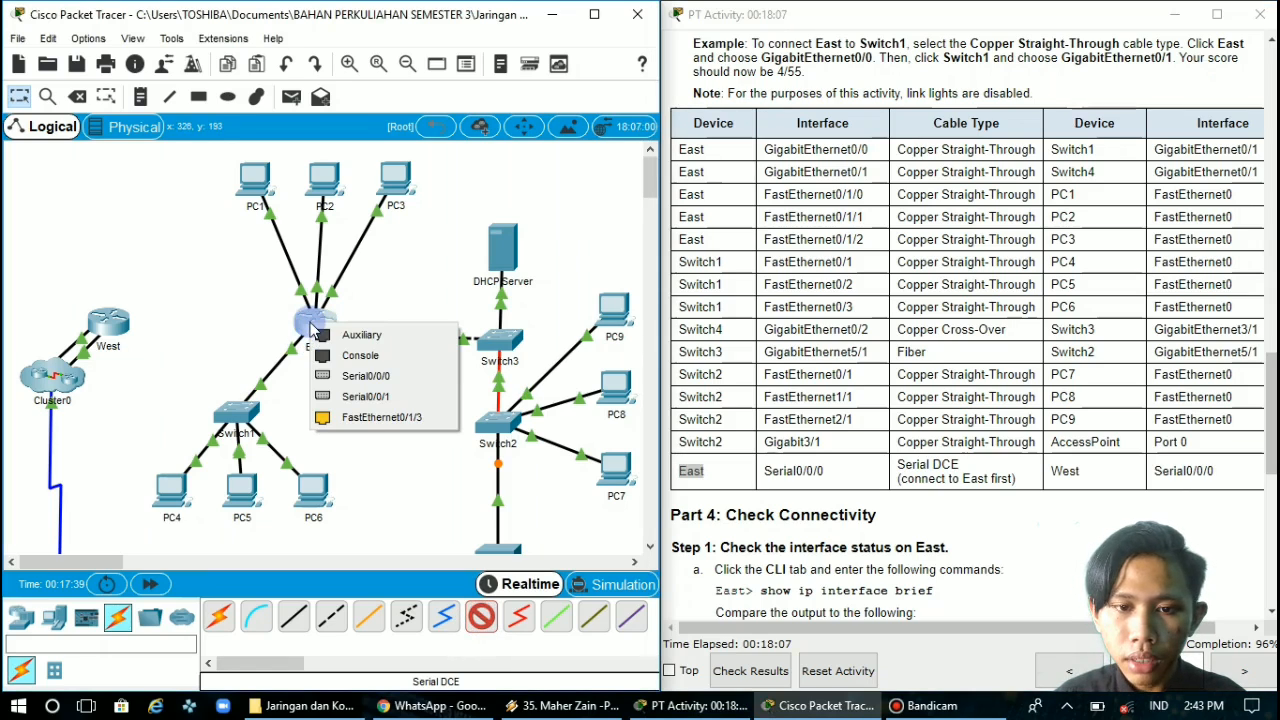
left_click(349, 376)
left_click(108, 322)
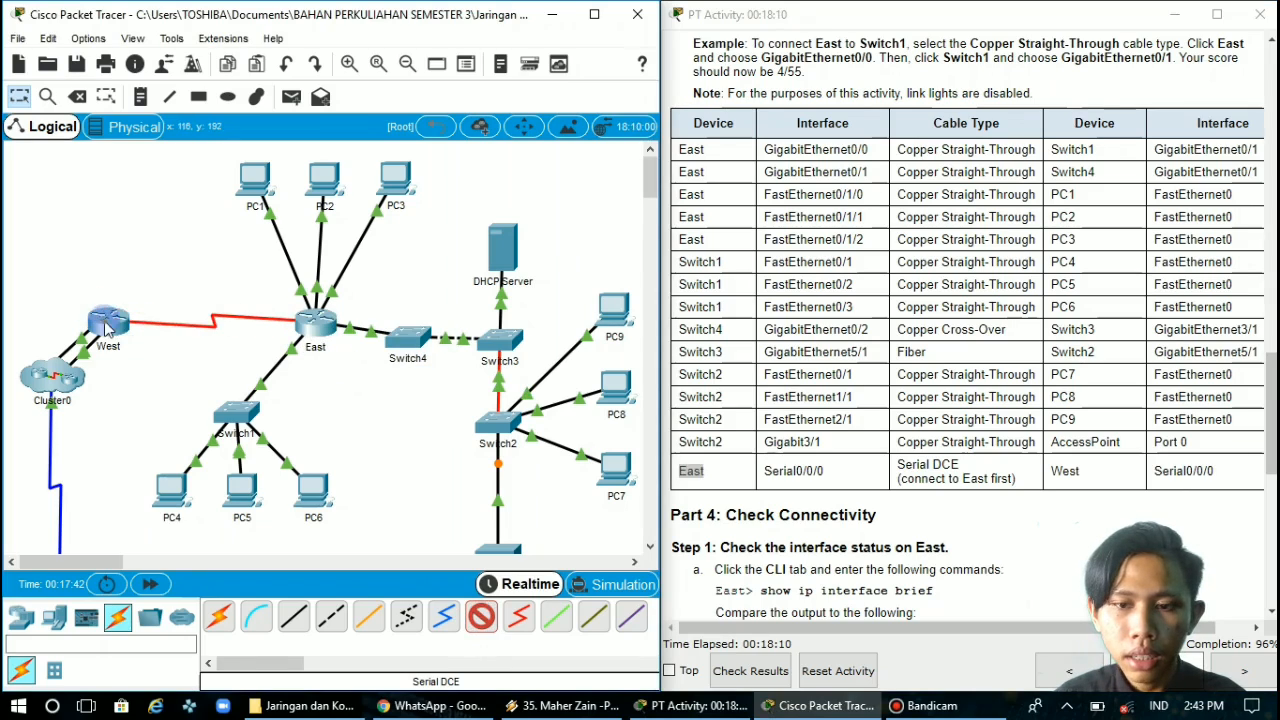
left_click(108, 328)
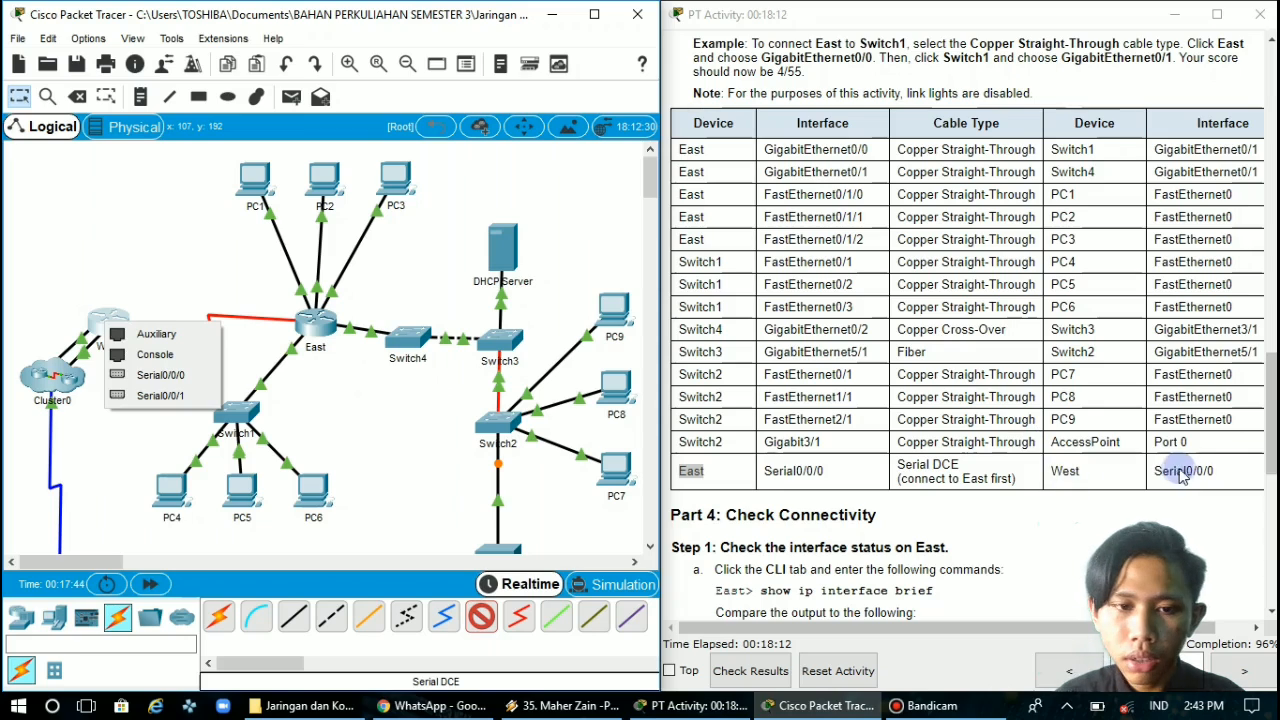
left_click(186, 376)
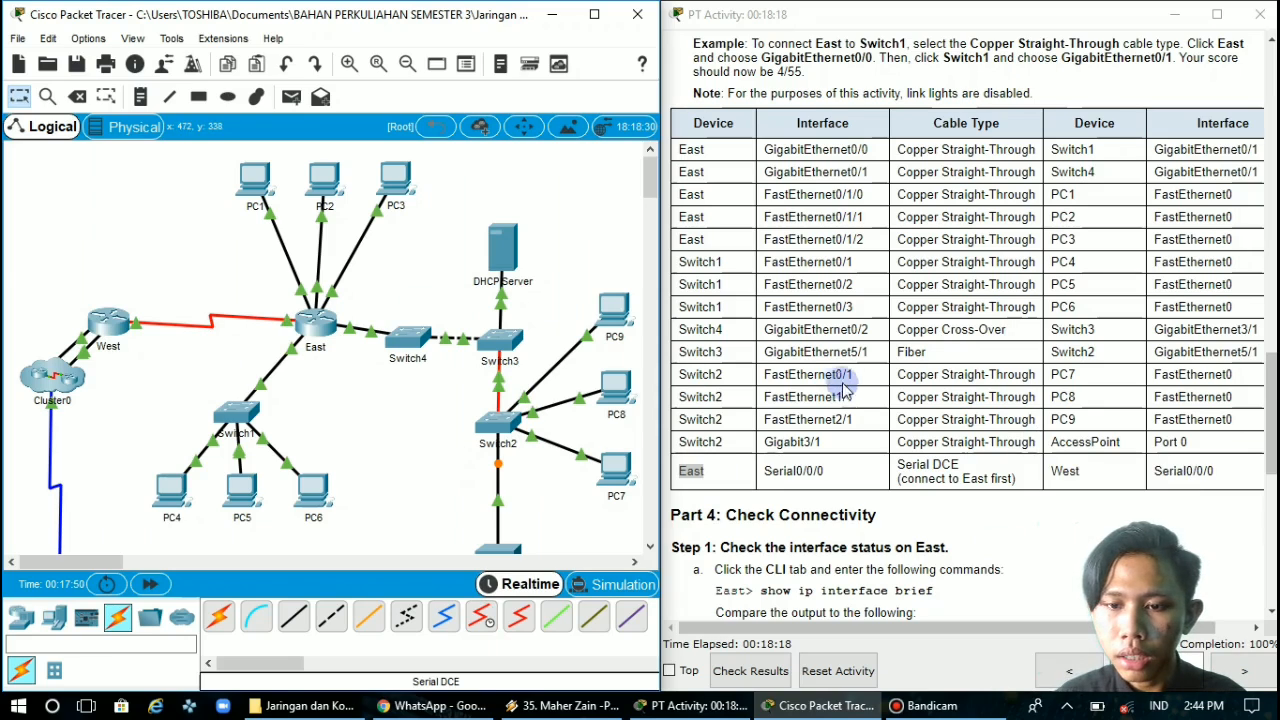
Review the end of the connection table and the Part 4 connectivity-check instructions for East
scroll(845, 392, "up", 3)
scroll(845, 392, "down", 1)
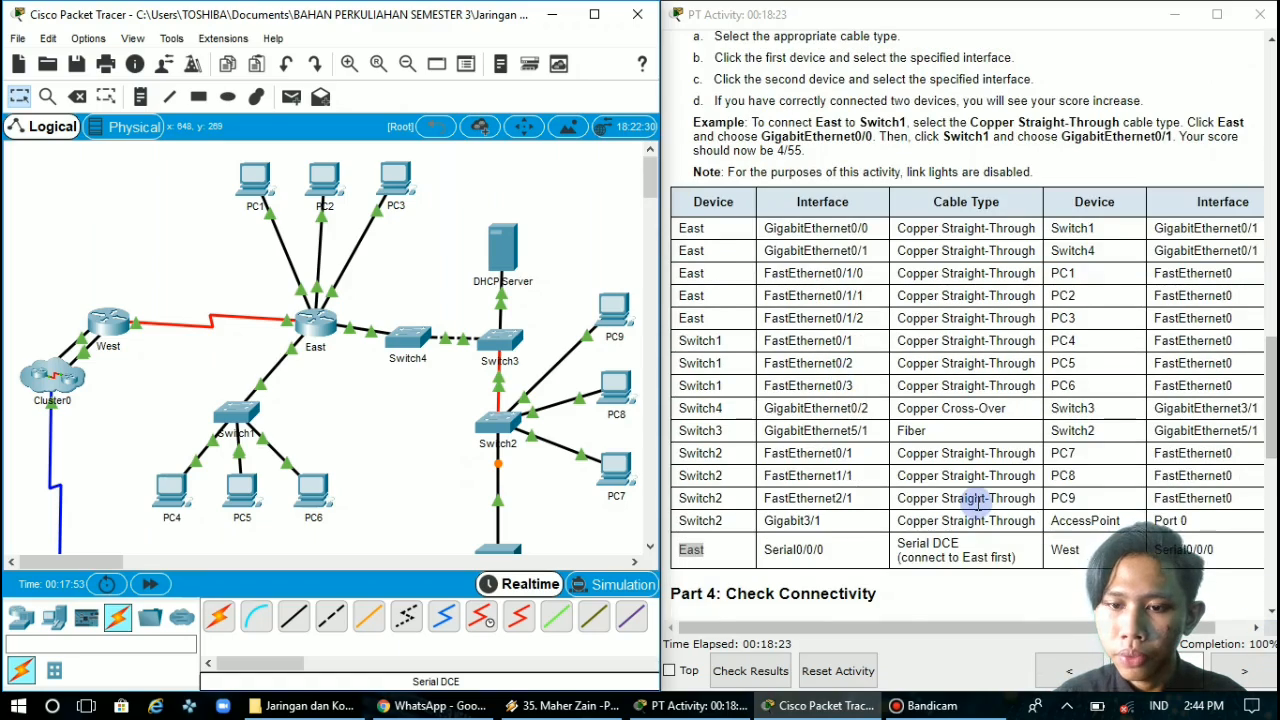
scroll(978, 502, "down", 12)
scroll(978, 502, "up", 5)
scroll(978, 503, "down", 1)
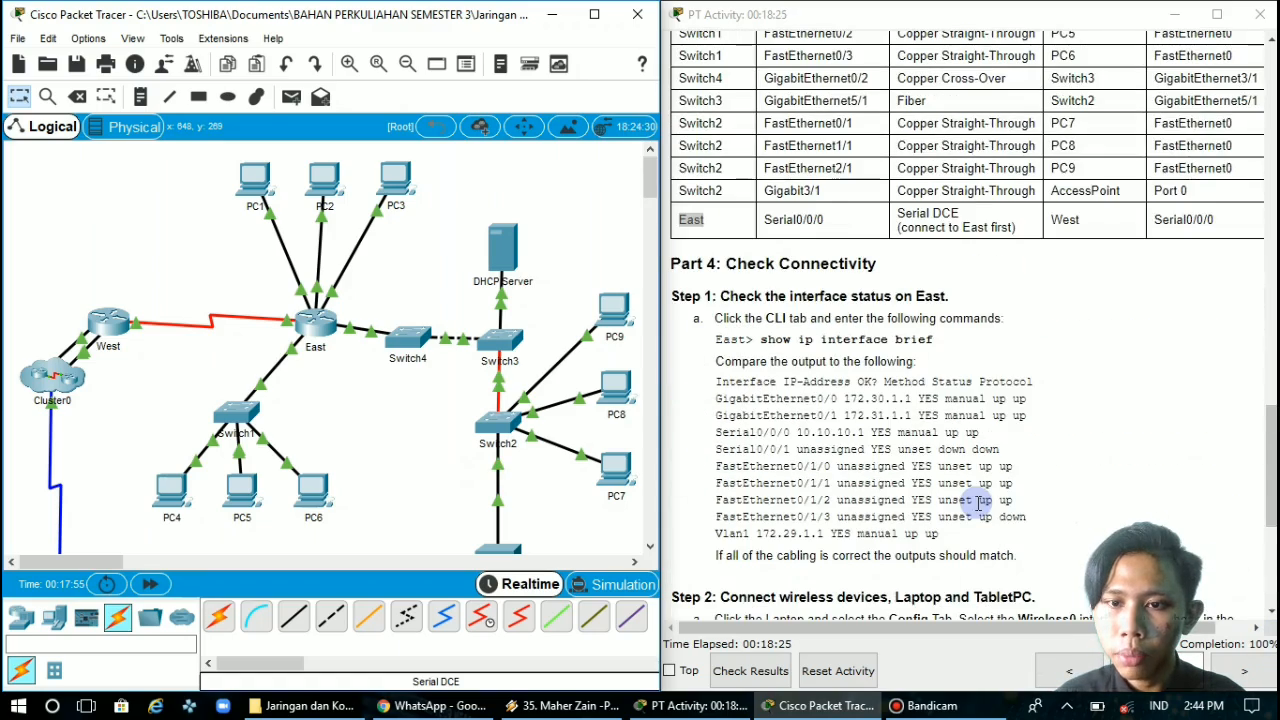
scroll(978, 503, "down", 1)
scroll(978, 503, "down", 2)
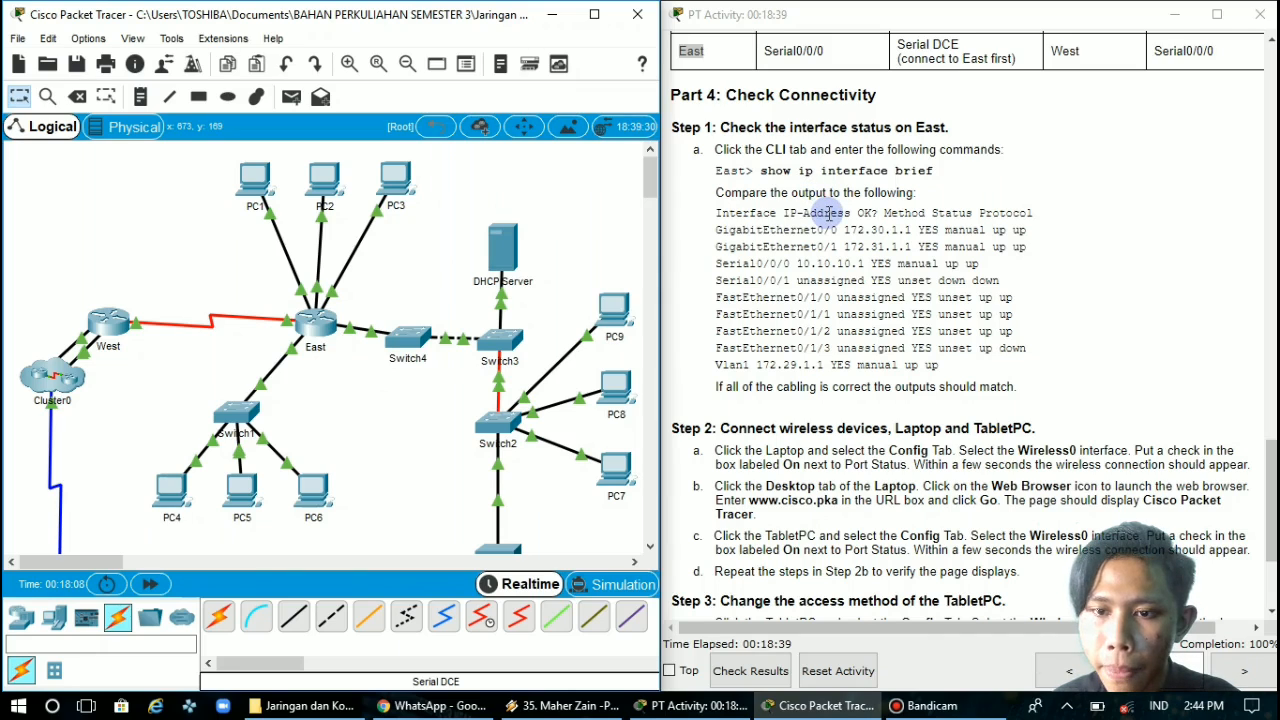
Run show ip interface brief in East's CLI and compare the output with the expected interface status in the instructions
left_click(325, 326)
left_click_drag(640, 100, 290, 79)
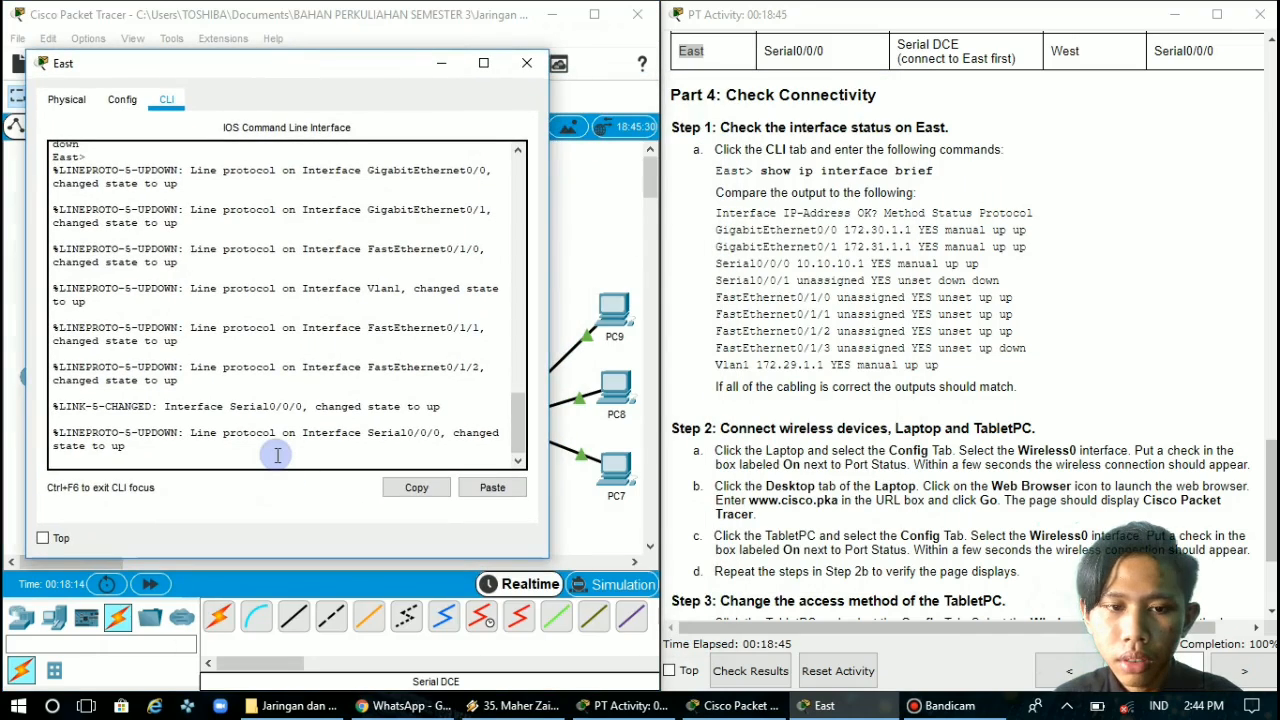
key("Return")
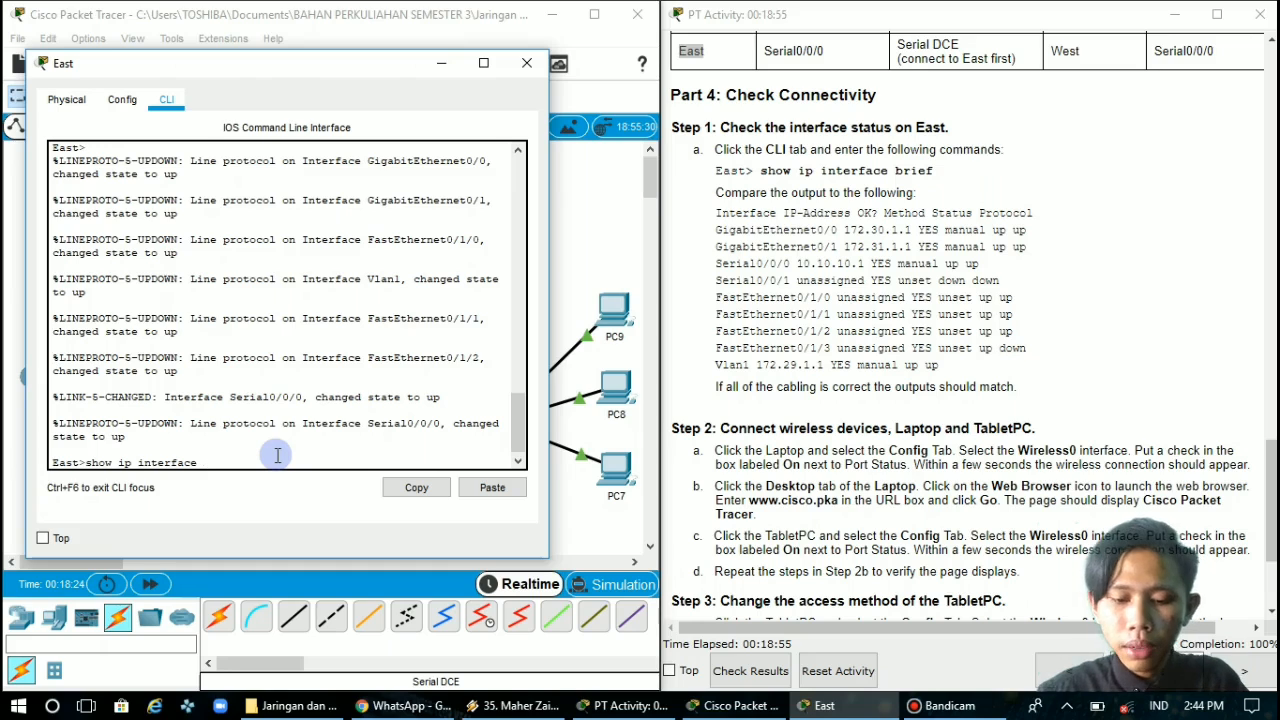
key("Return")
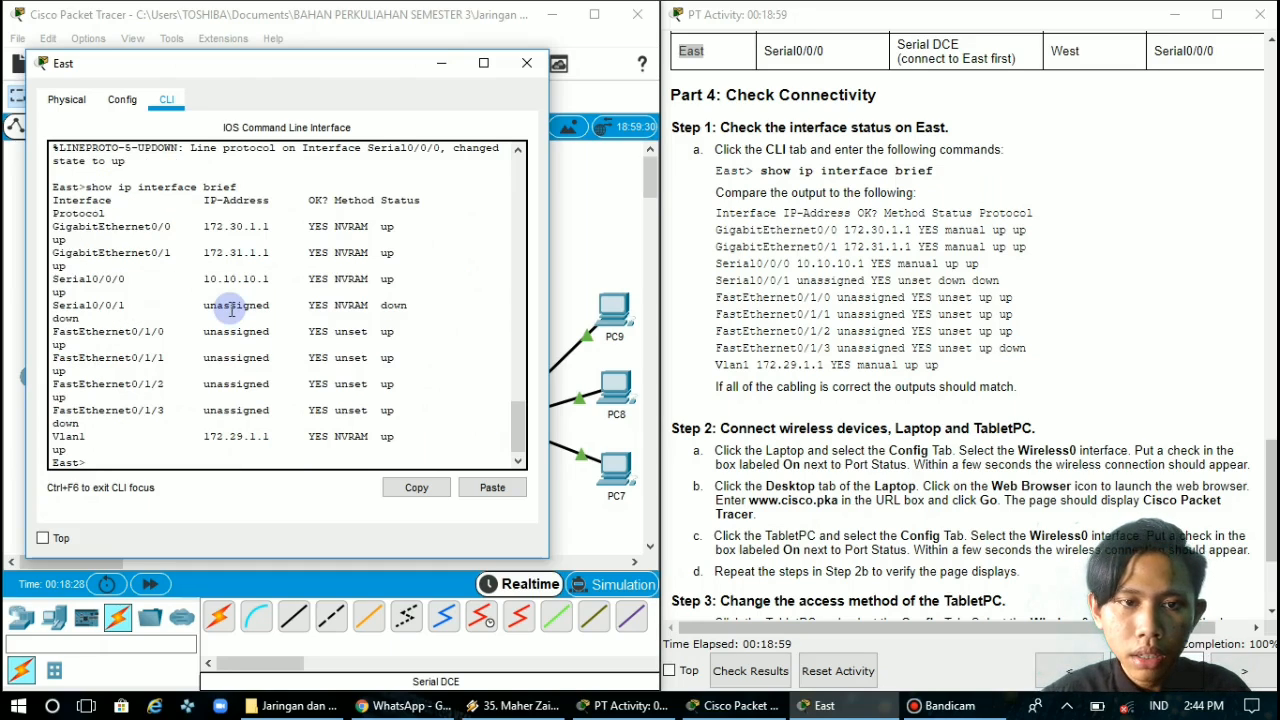
scroll(231, 310, "up", 4)
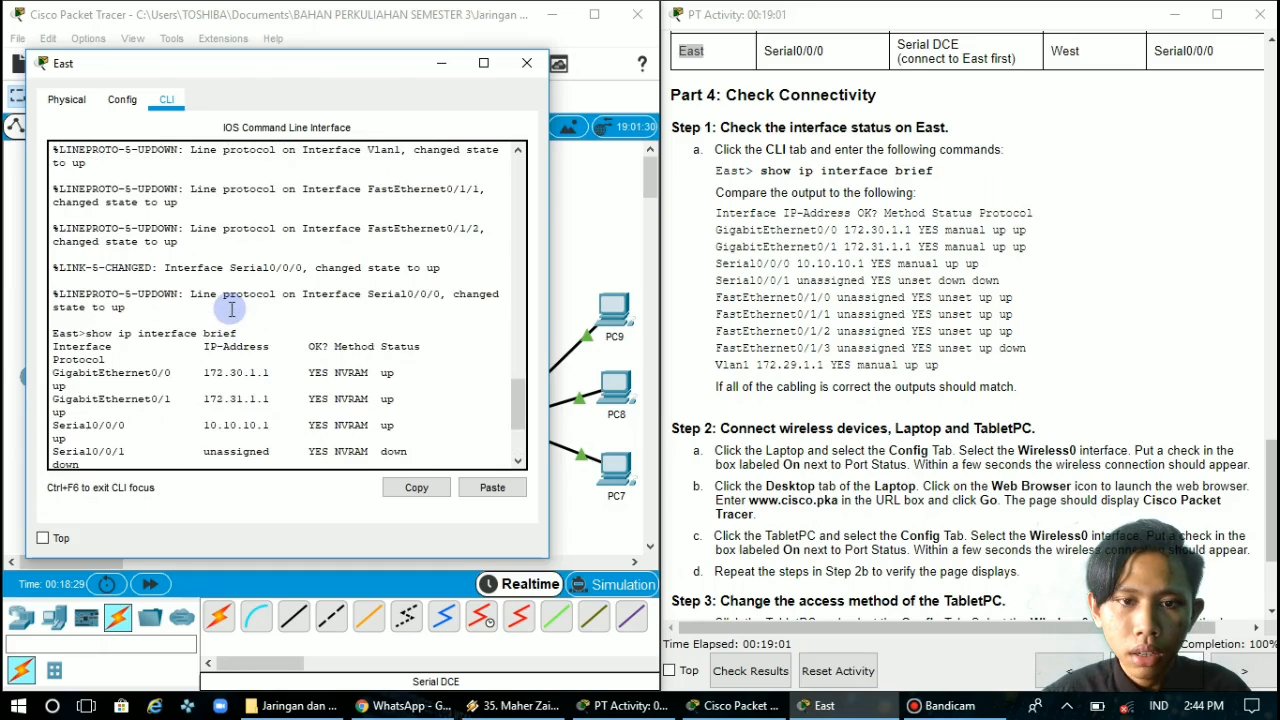
scroll(231, 310, "down", 4)
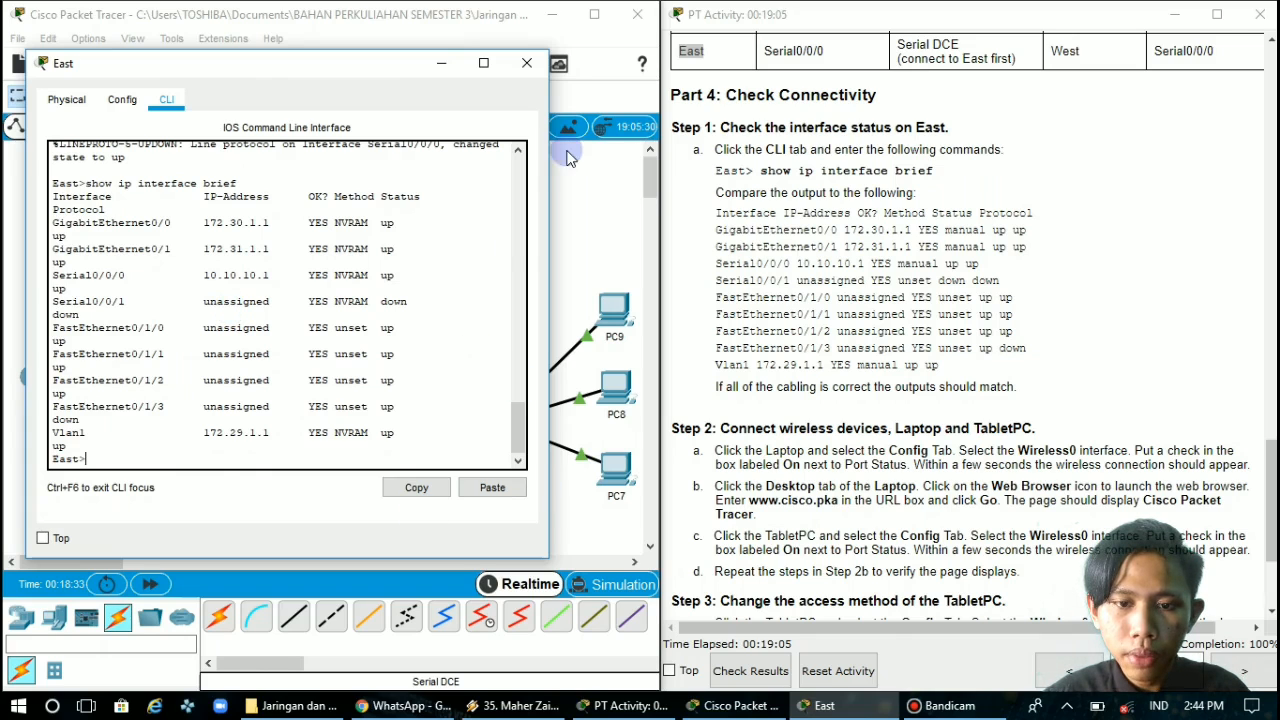
Turn on the port status of the Laptop's Wireless0 interface, as Step 2a of the instructions requires, and return to the topology
left_click(895, 345)
scroll(895, 345, "down", 5)
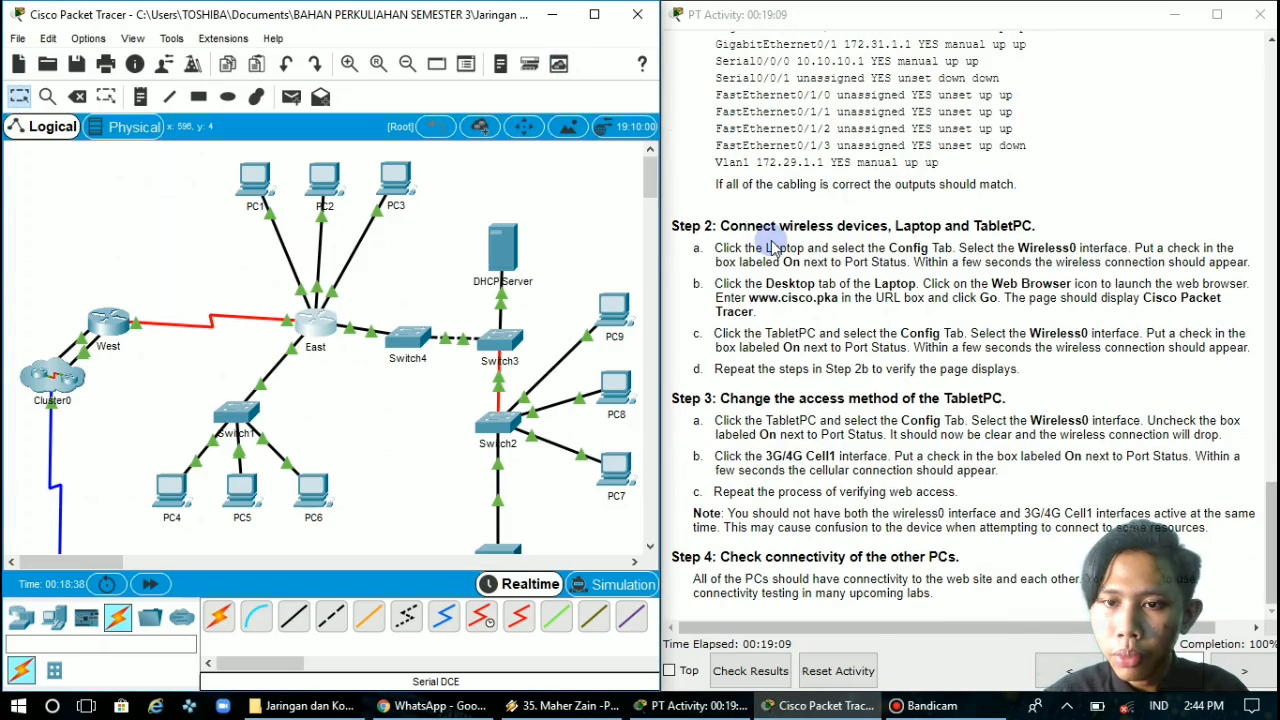
left_click(1040, 250)
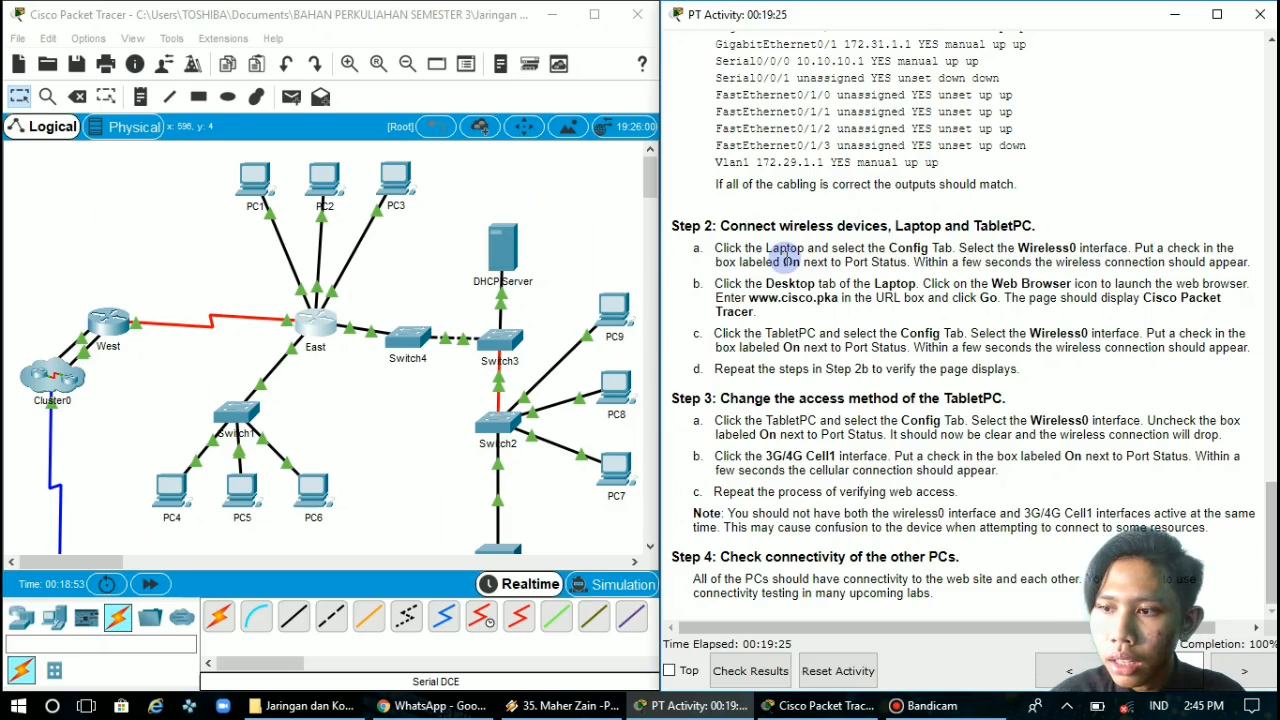
scroll(499, 429, "down", 5)
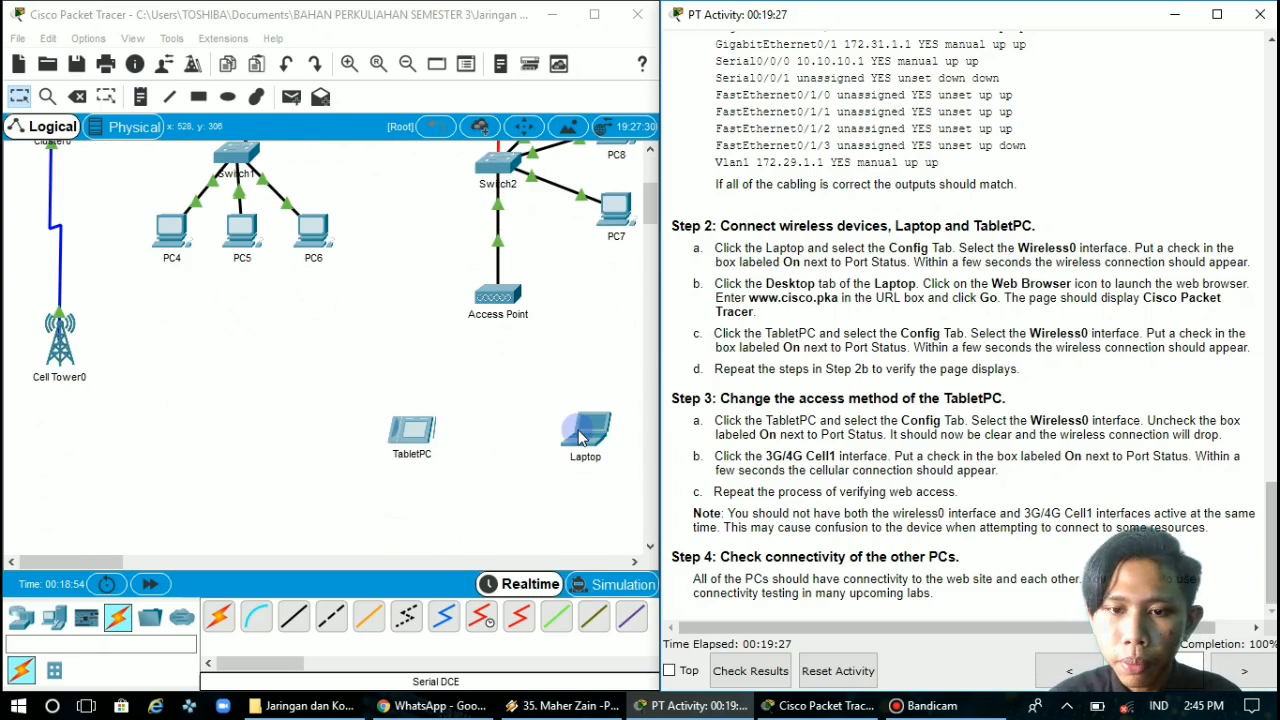
left_click(596, 440)
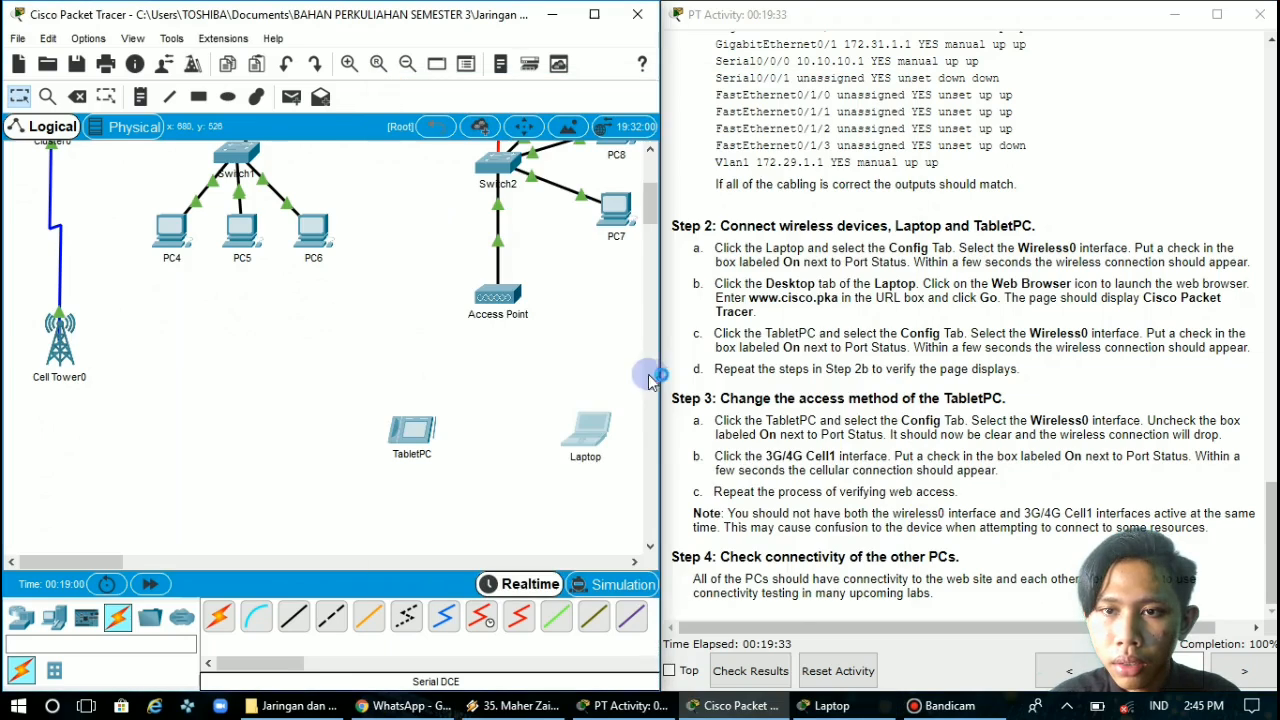
left_click_drag(662, 375, 772, 375)
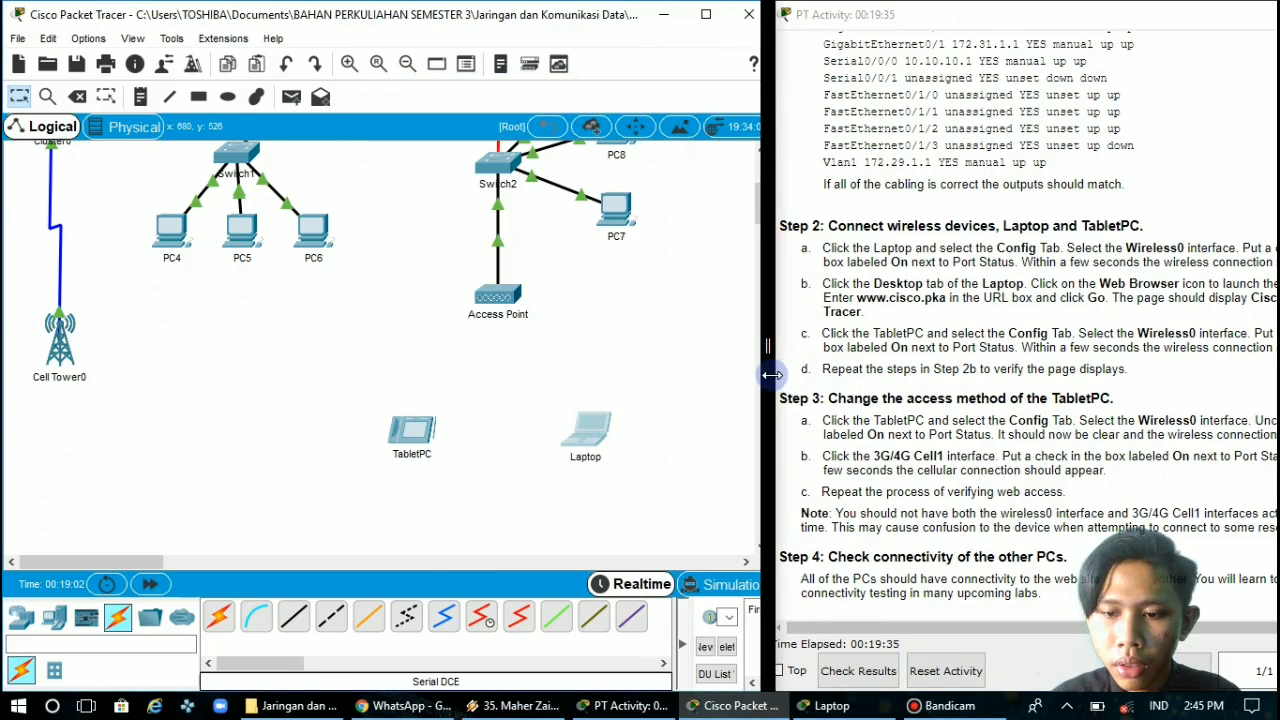
left_click(831, 706)
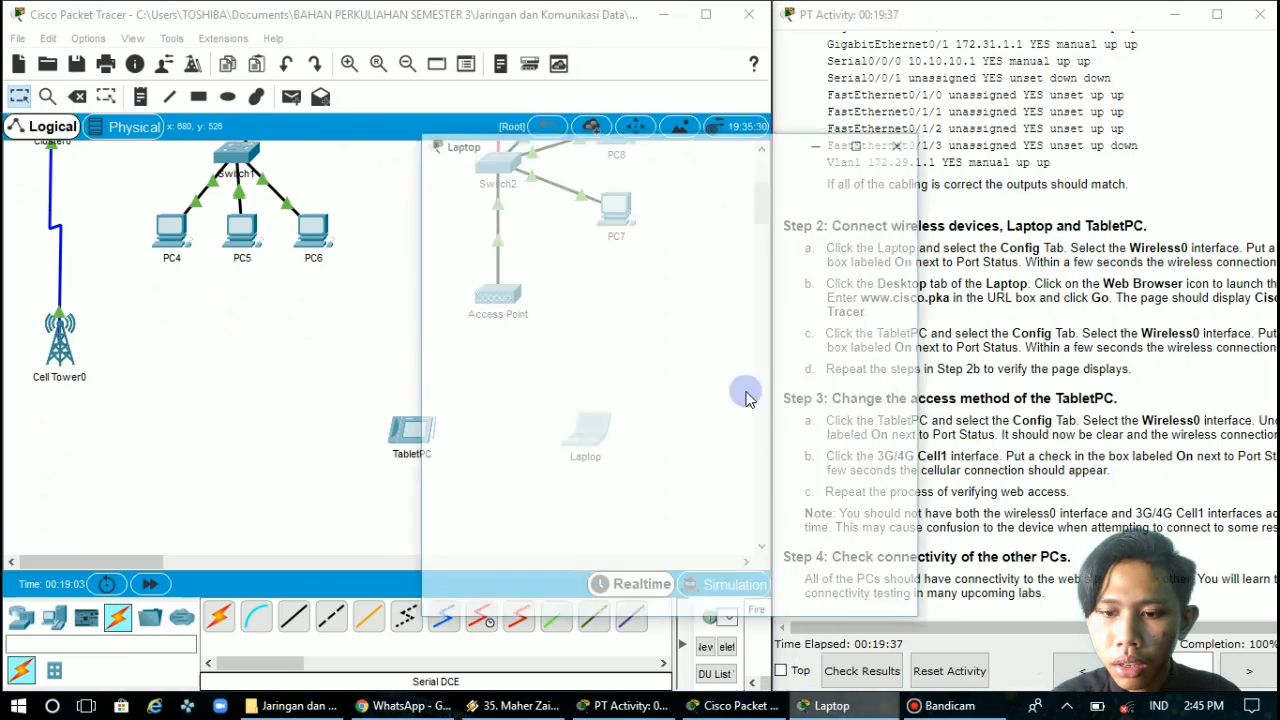
left_click_drag(688, 84, 444, 84)
left_click(228, 112)
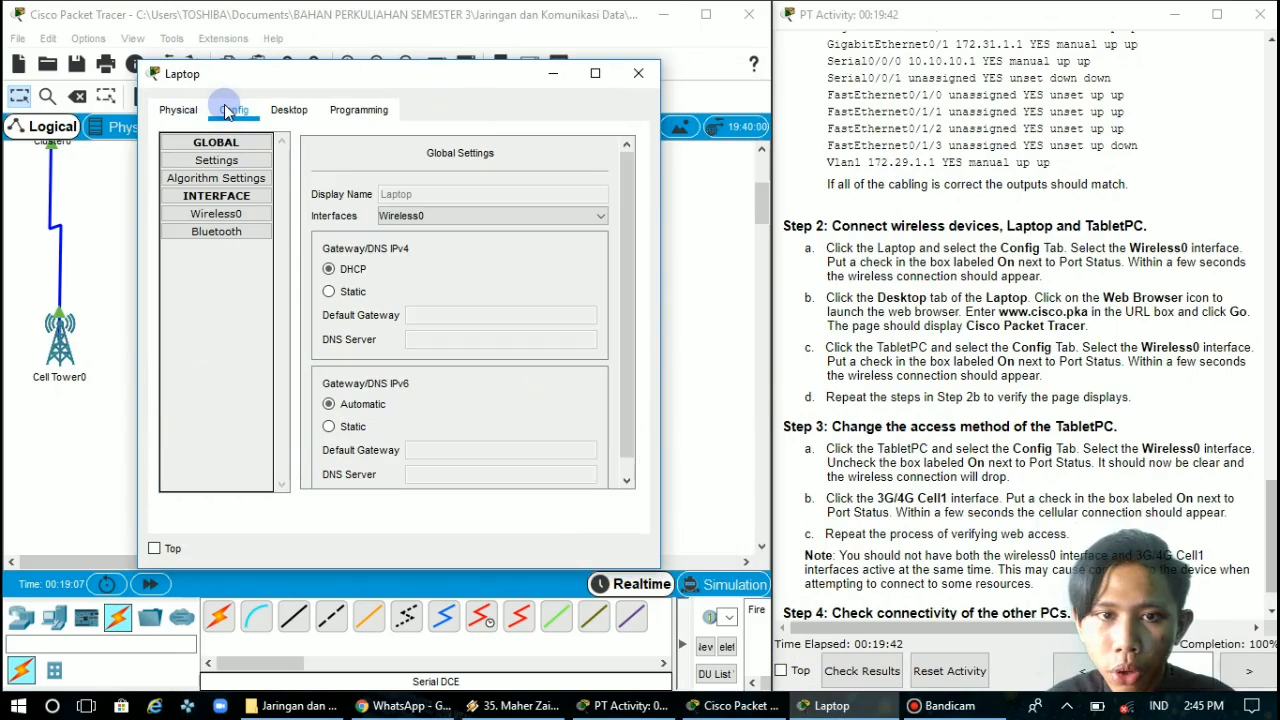
left_click(232, 215)
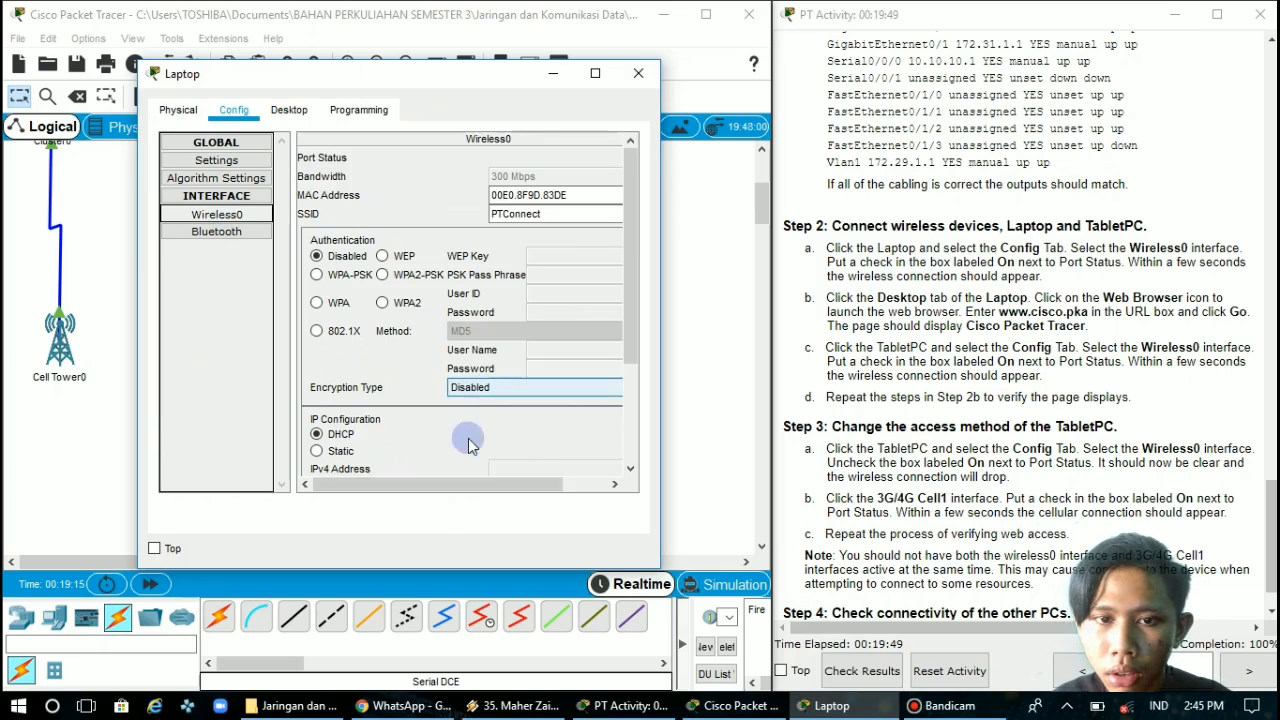
left_click_drag(432, 485, 606, 478)
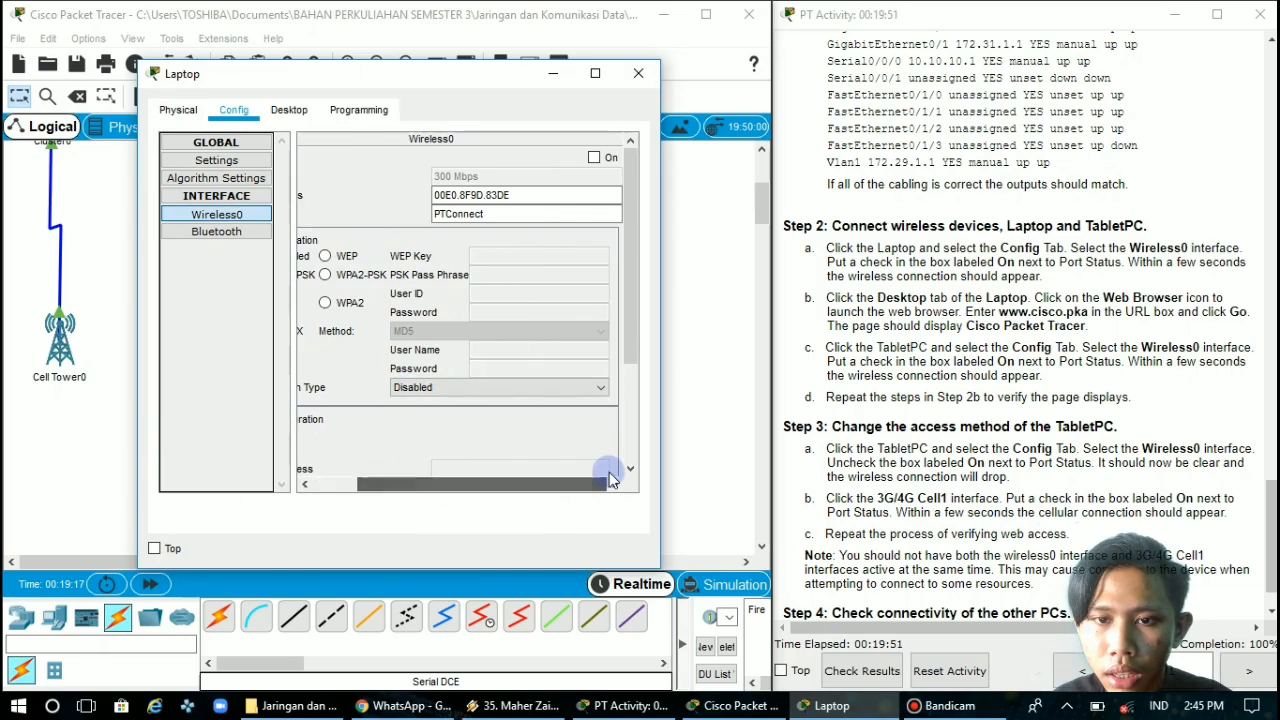
left_click(596, 160)
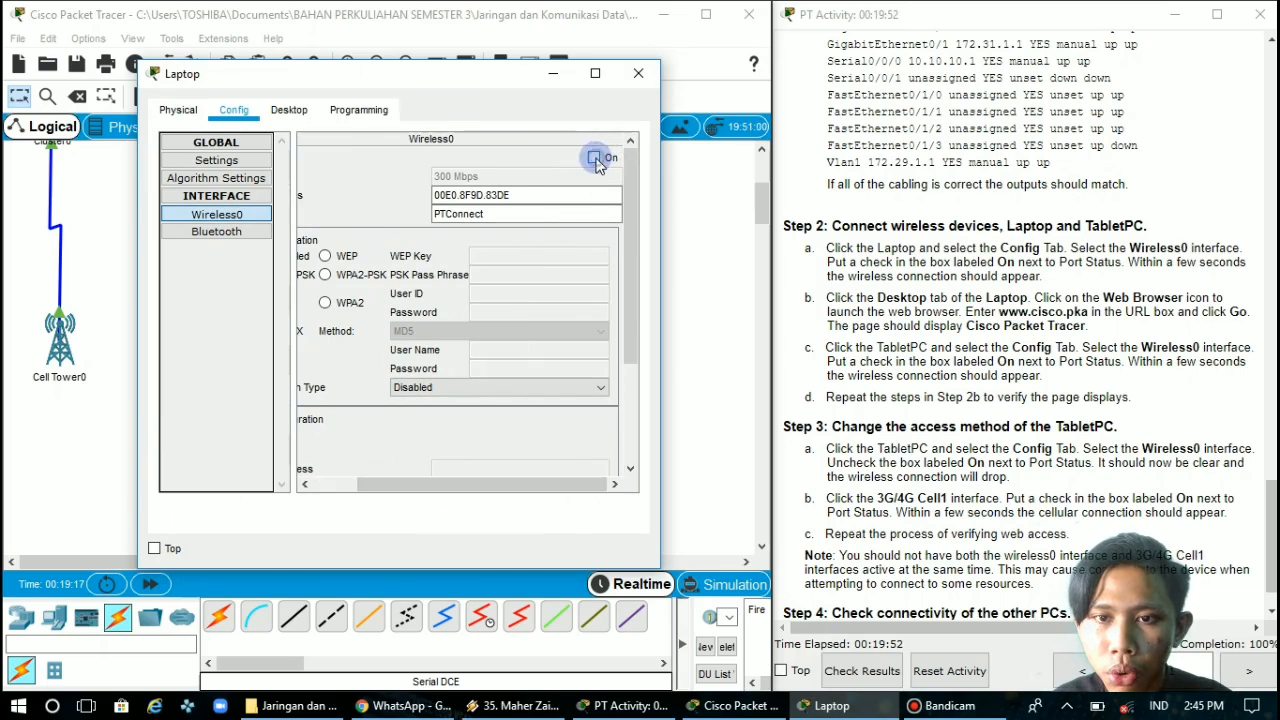
left_click(553, 73)
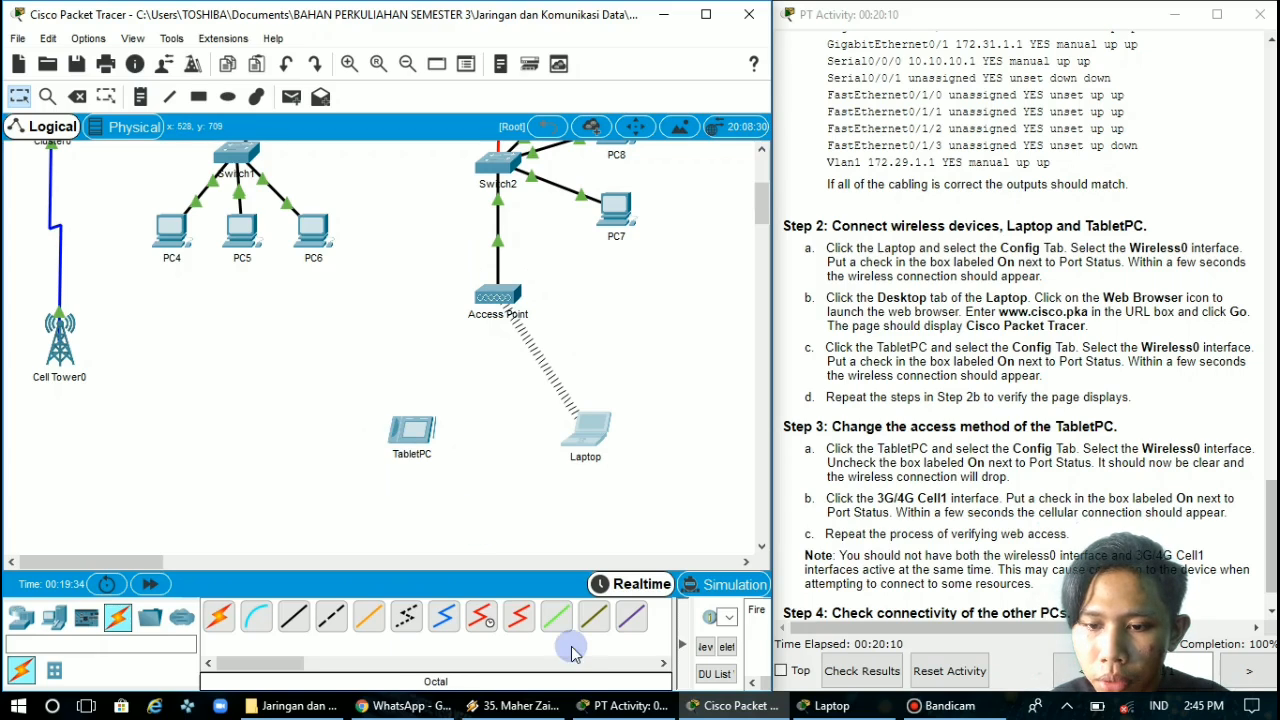
left_click(831, 705)
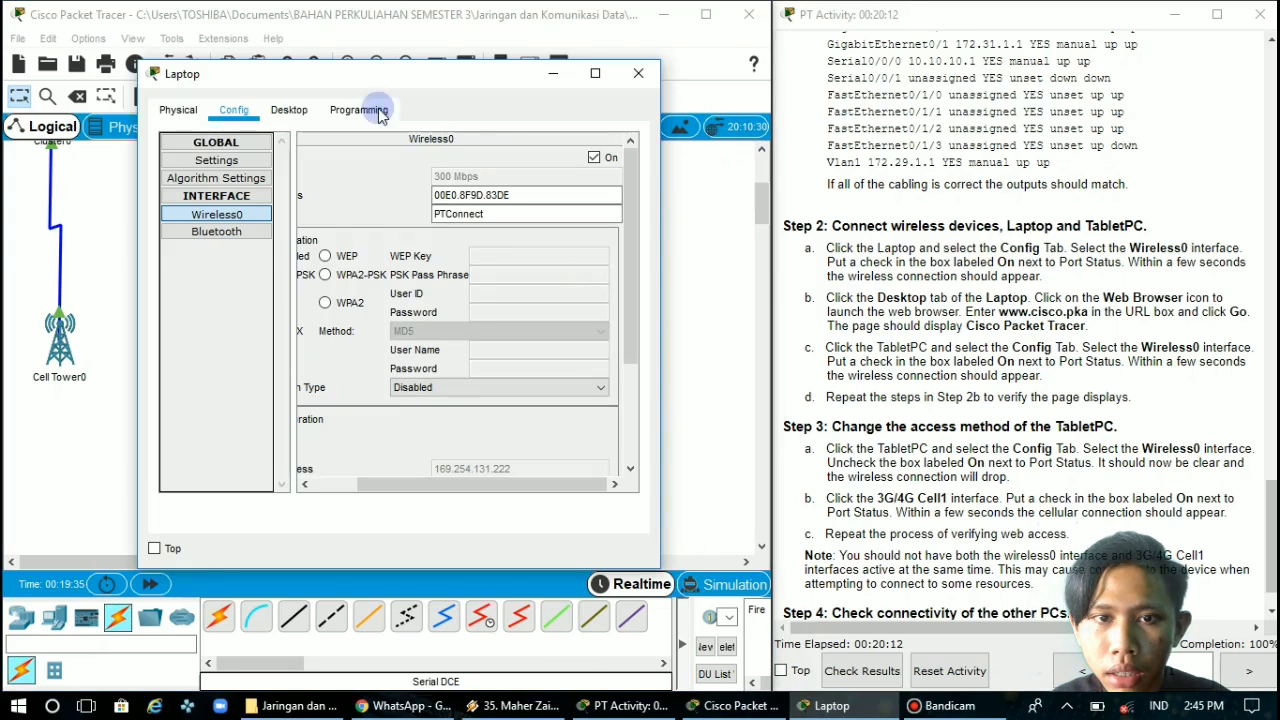
left_click(297, 112)
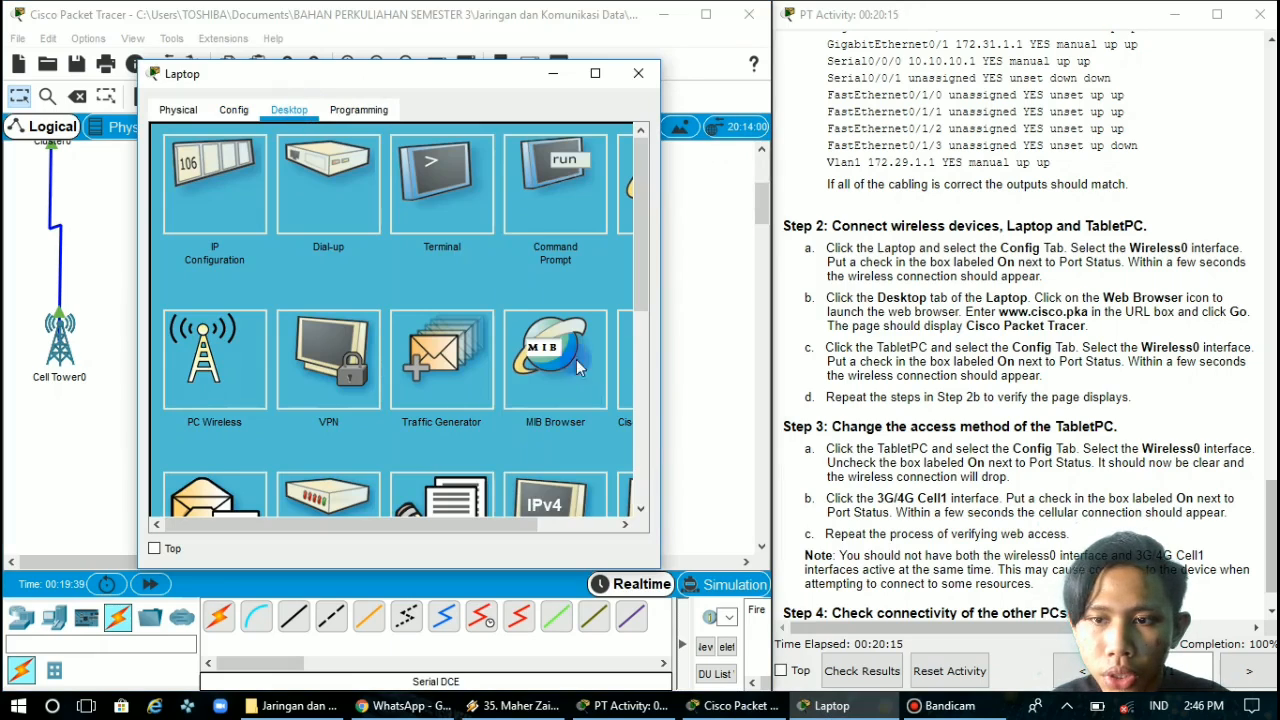
left_click_drag(505, 524, 547, 524)
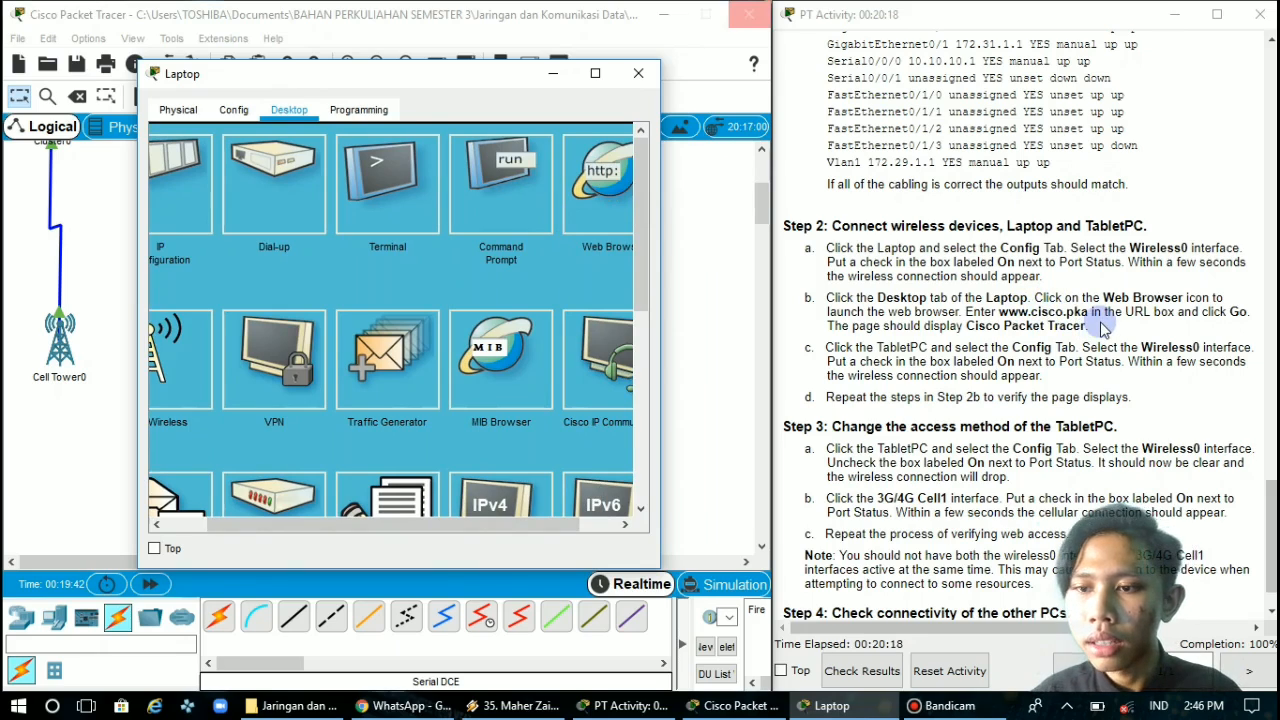
left_click(598, 183)
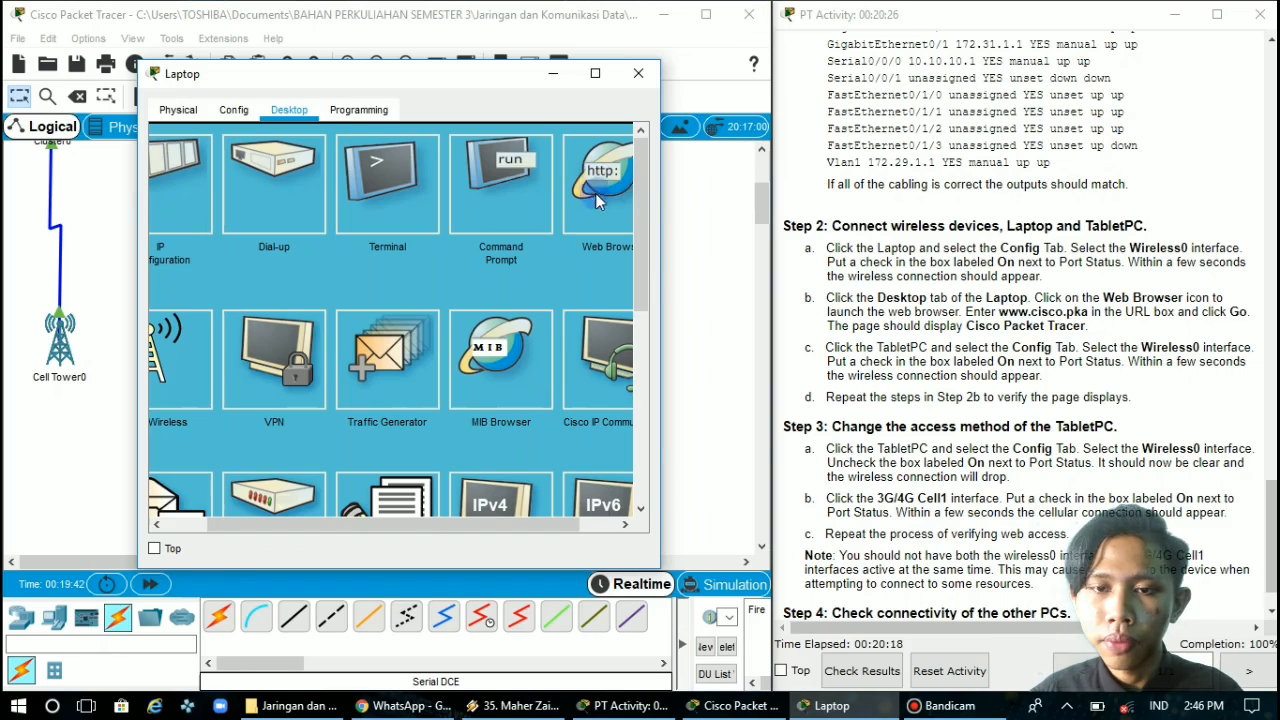
left_click(397, 162)
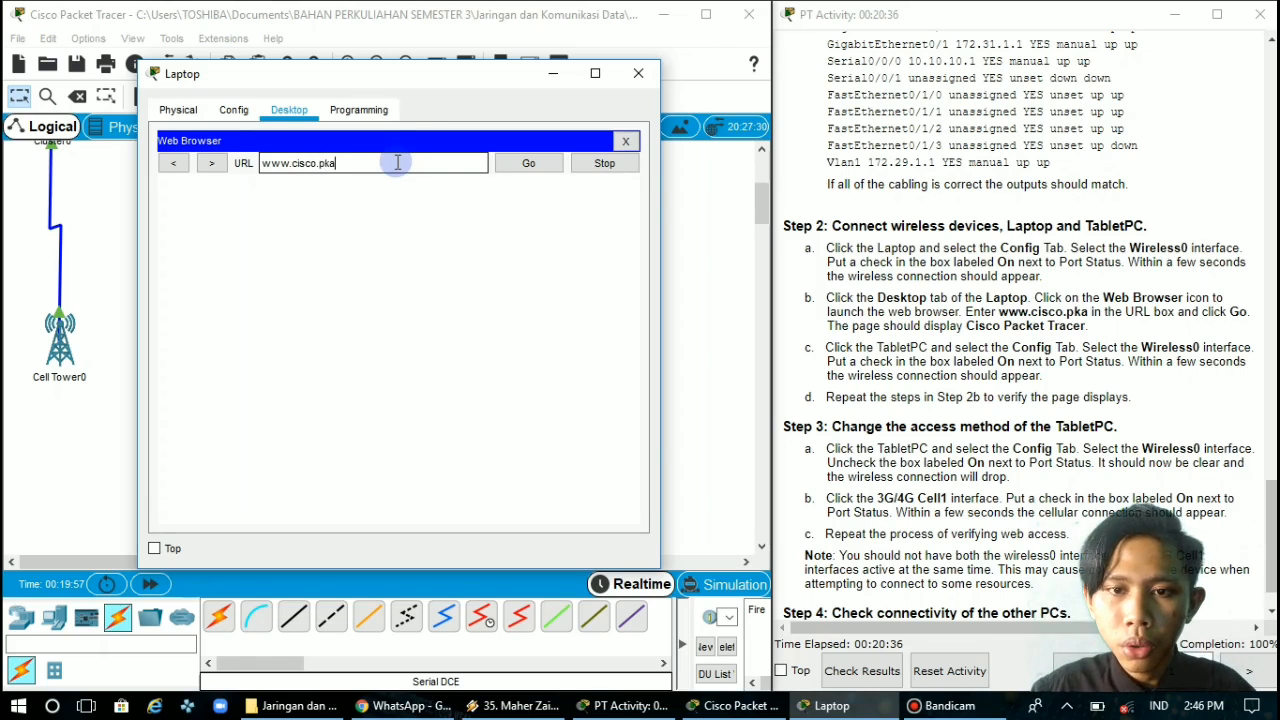
left_click(512, 163)
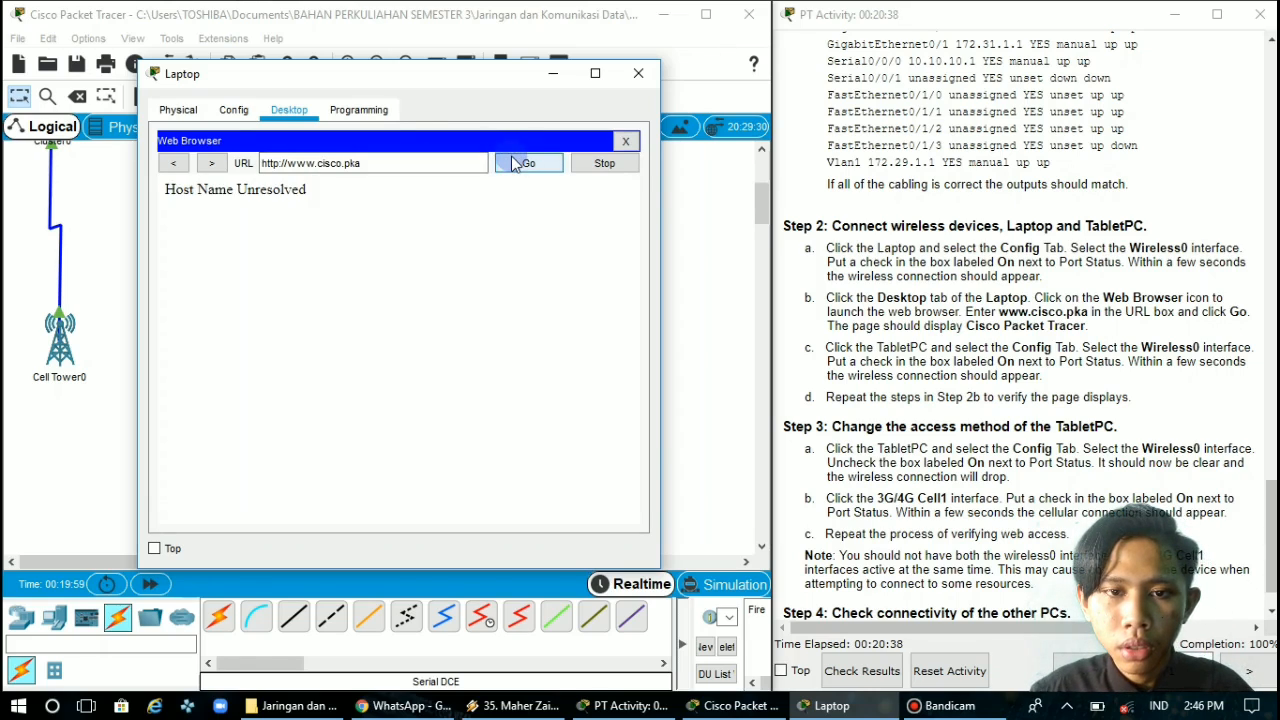
left_click(430, 163)
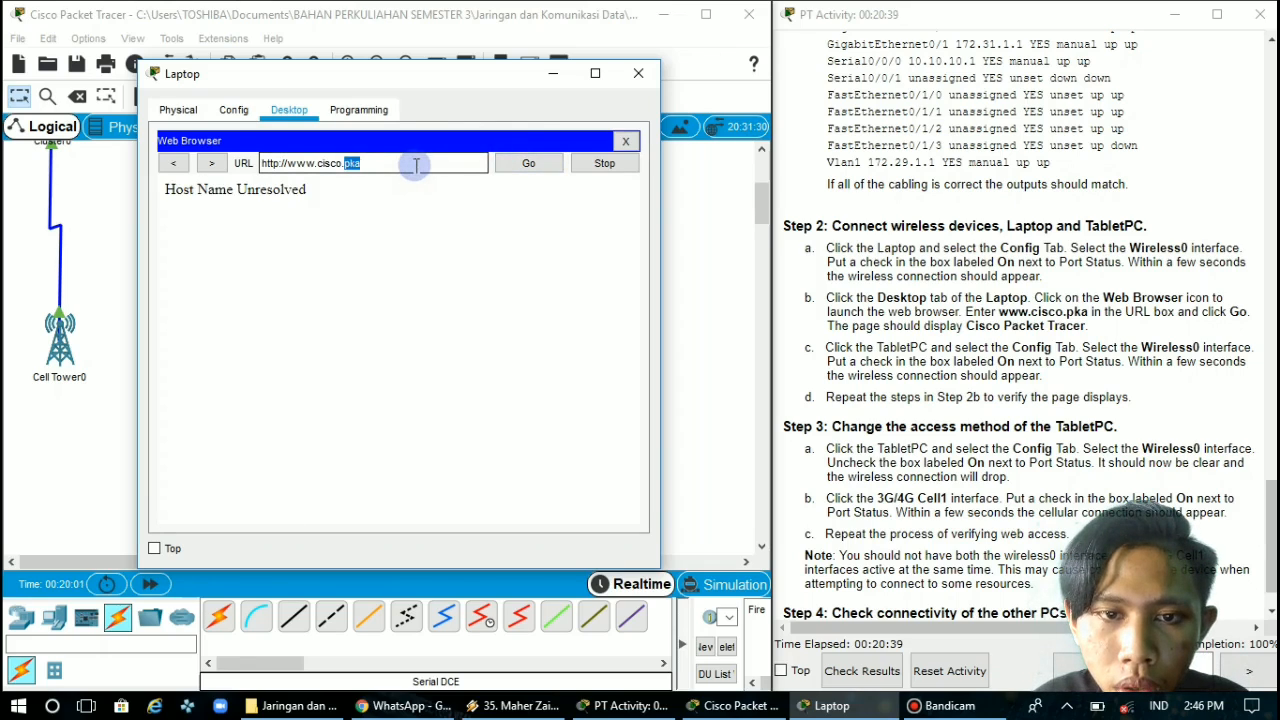
left_click_drag(343, 165, 246, 167)
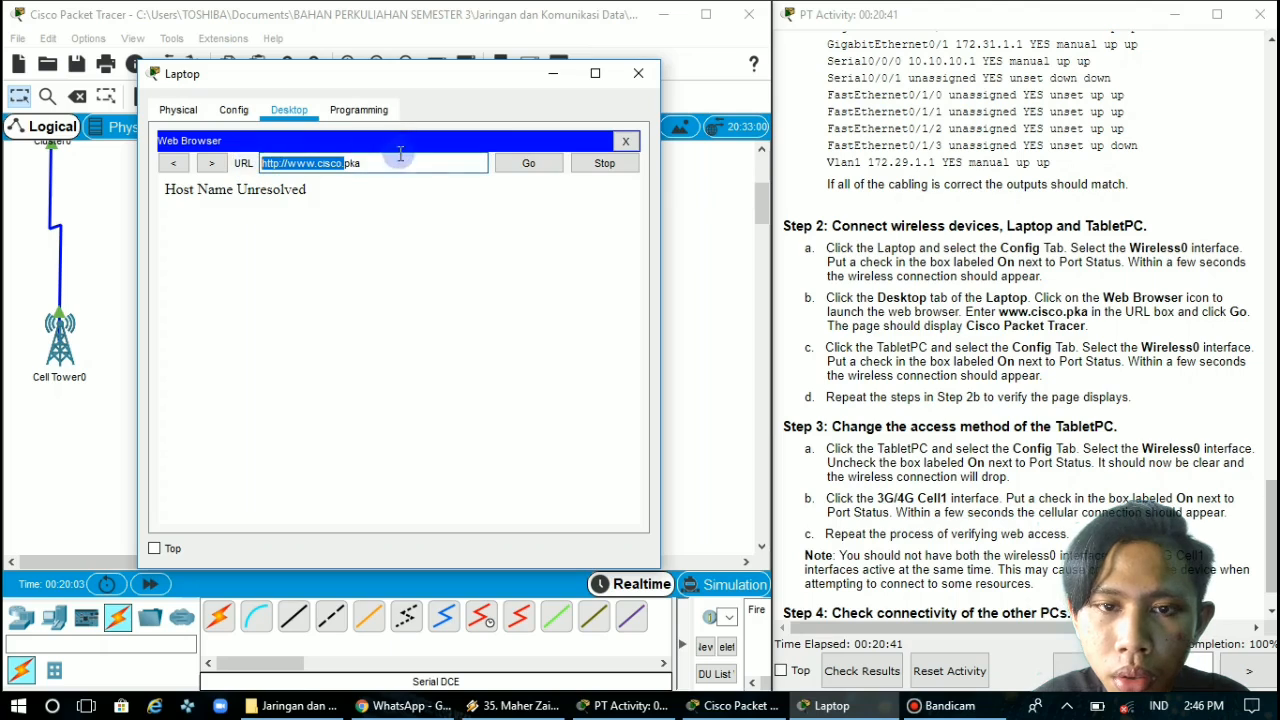
left_click(397, 164)
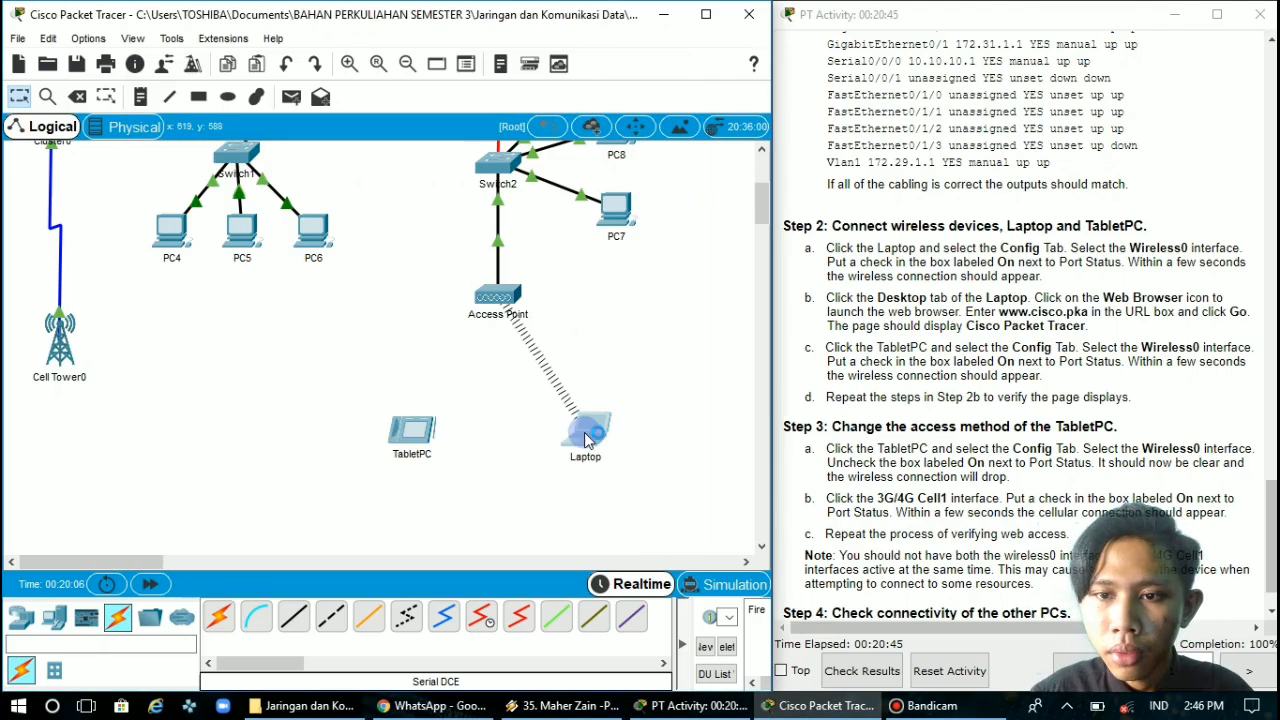
left_click(595, 440)
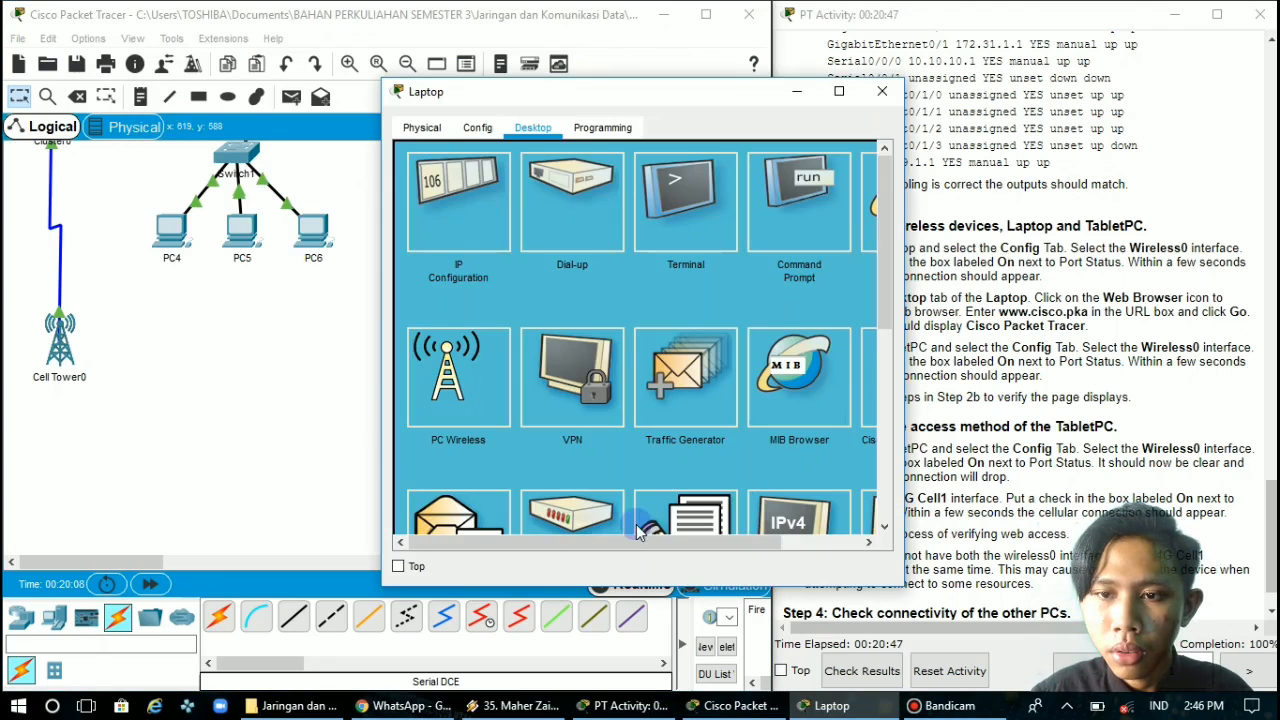
left_click_drag(629, 541, 749, 541)
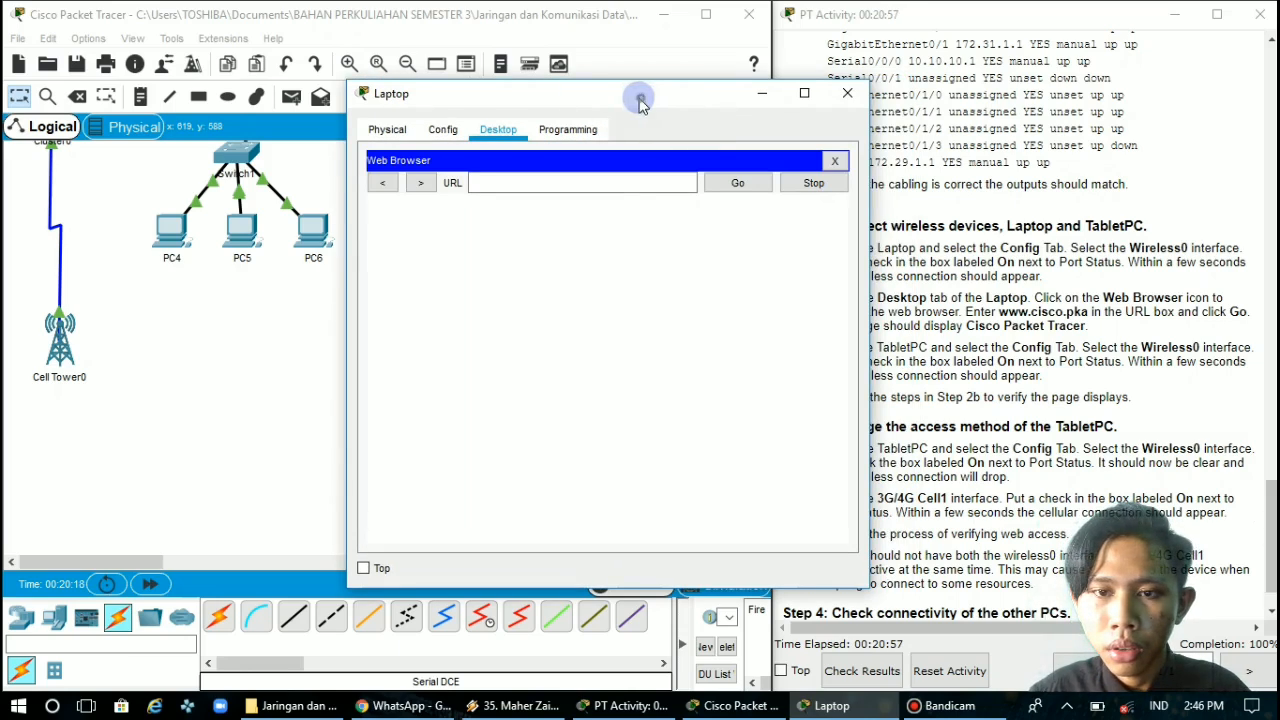
left_click_drag(634, 100, 531, 105)
left_click(450, 192)
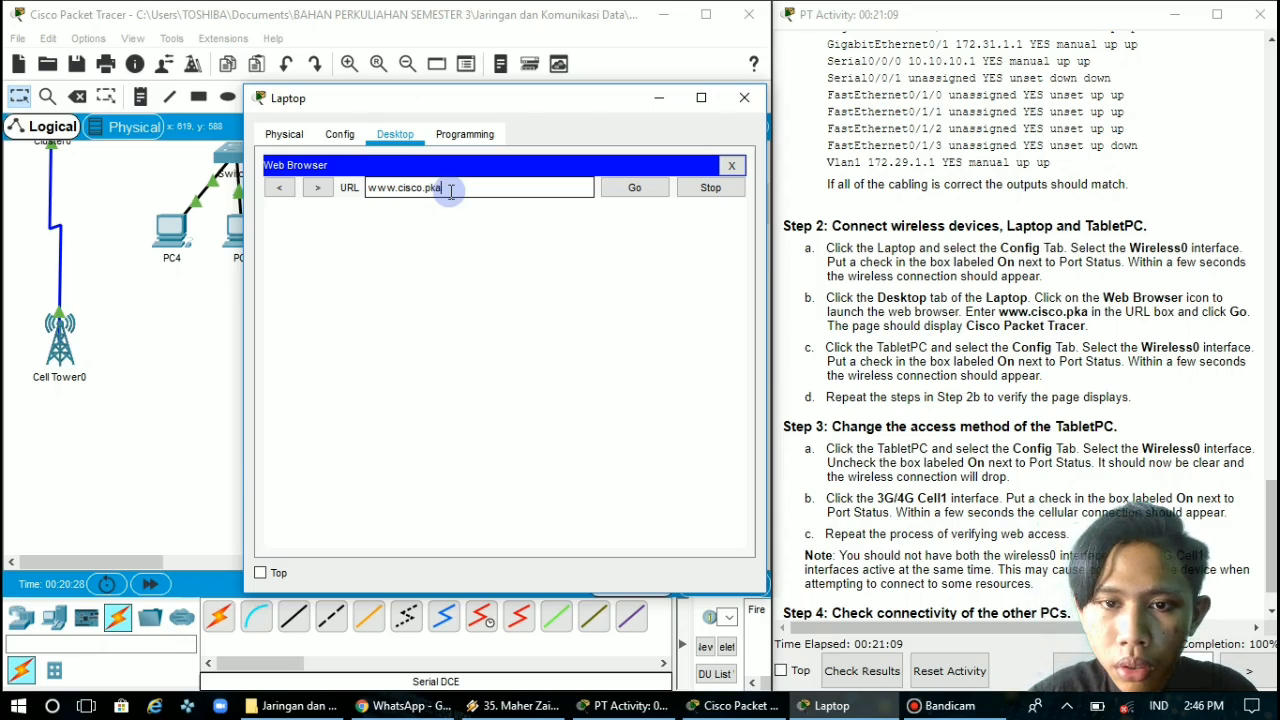
left_click(628, 192)
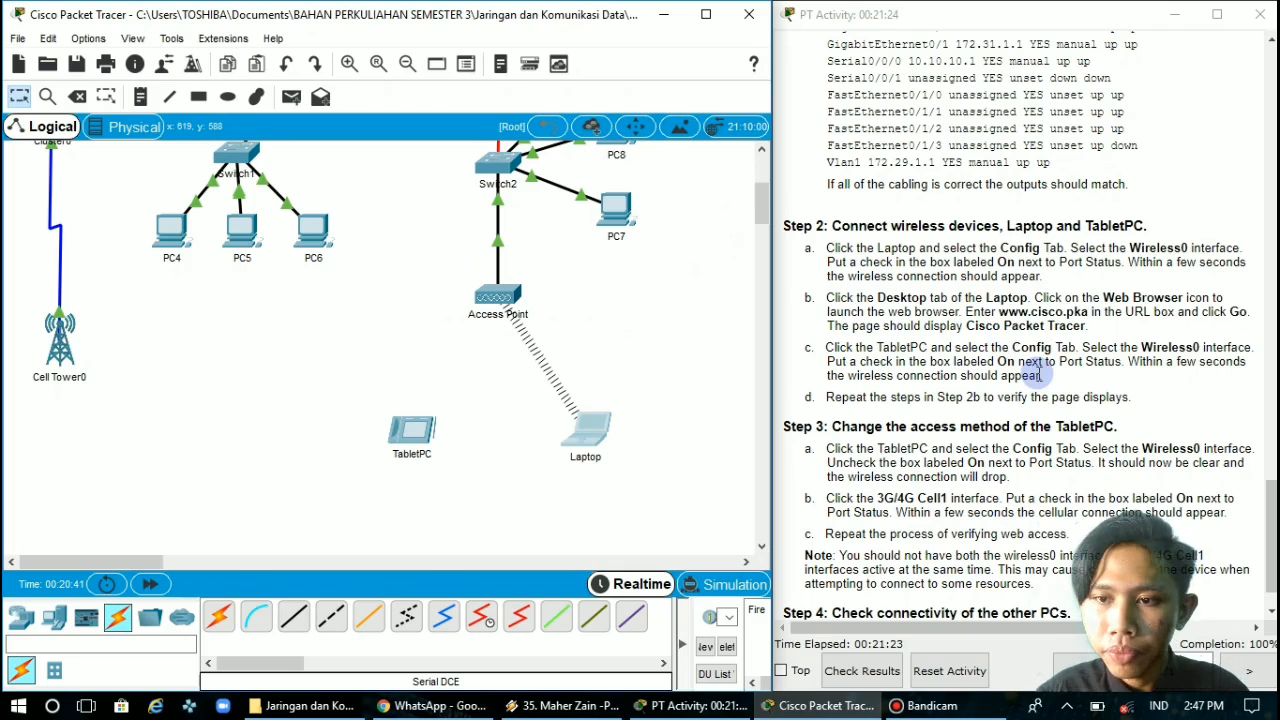
Turn on the port status of the TabletPC's Wireless0 interface and return to the topology
left_click(424, 440)
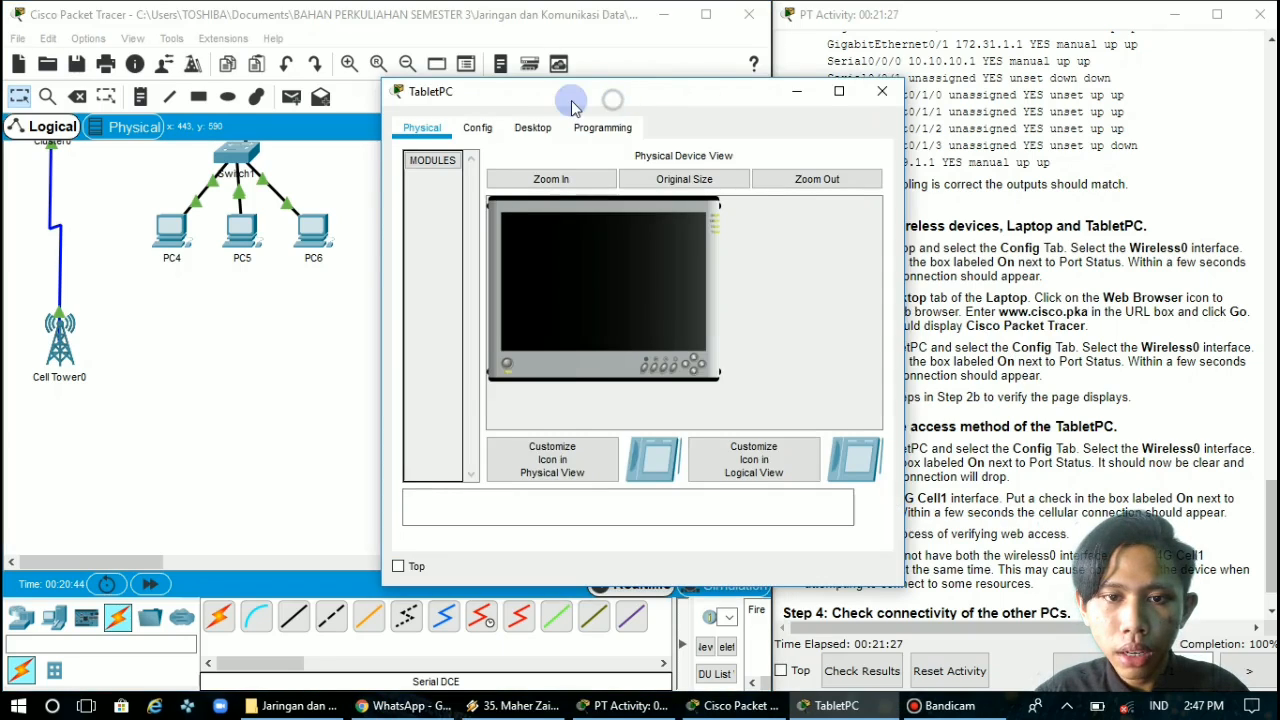
left_click_drag(573, 105, 346, 94)
left_click(251, 116)
left_click(238, 221)
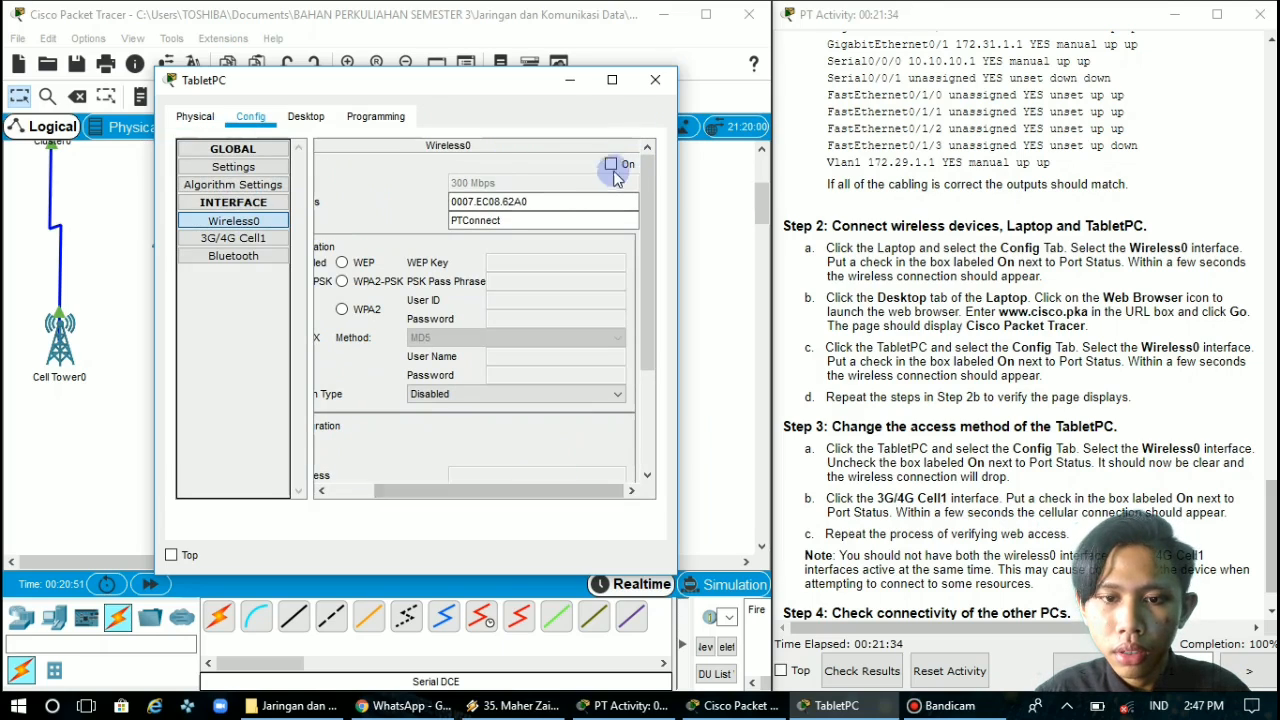
left_click(573, 80)
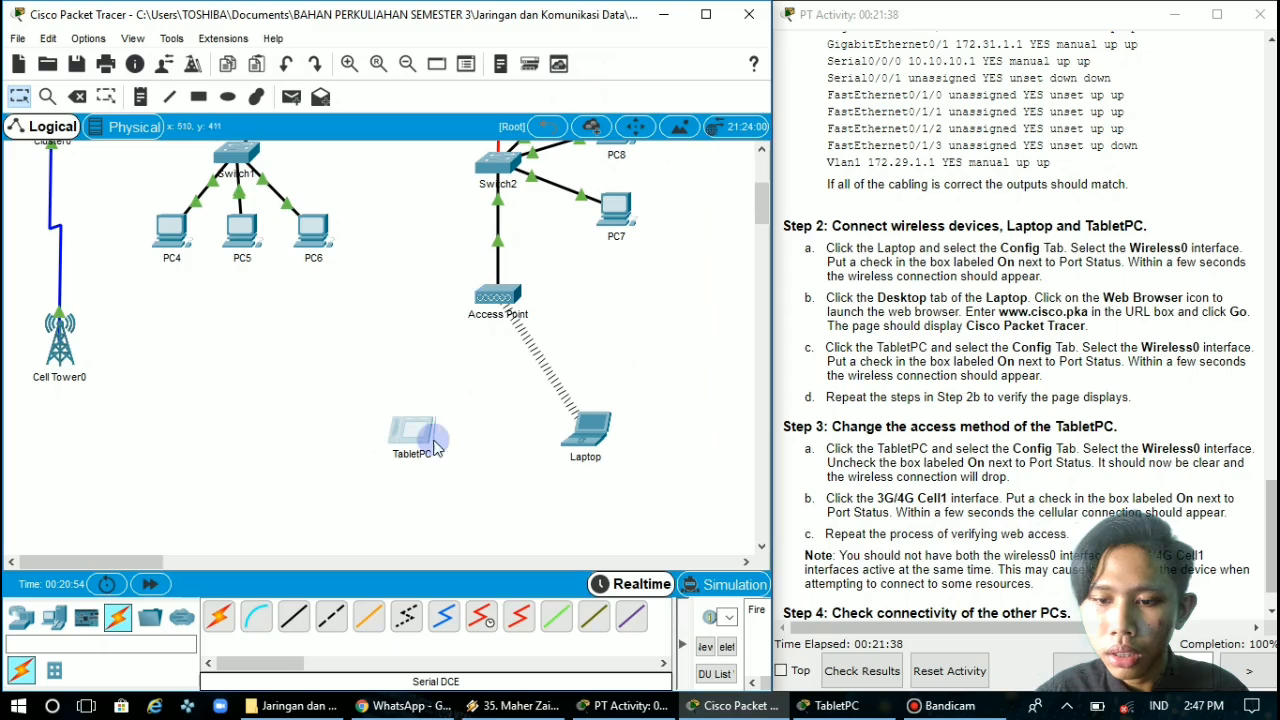
left_click(843, 706)
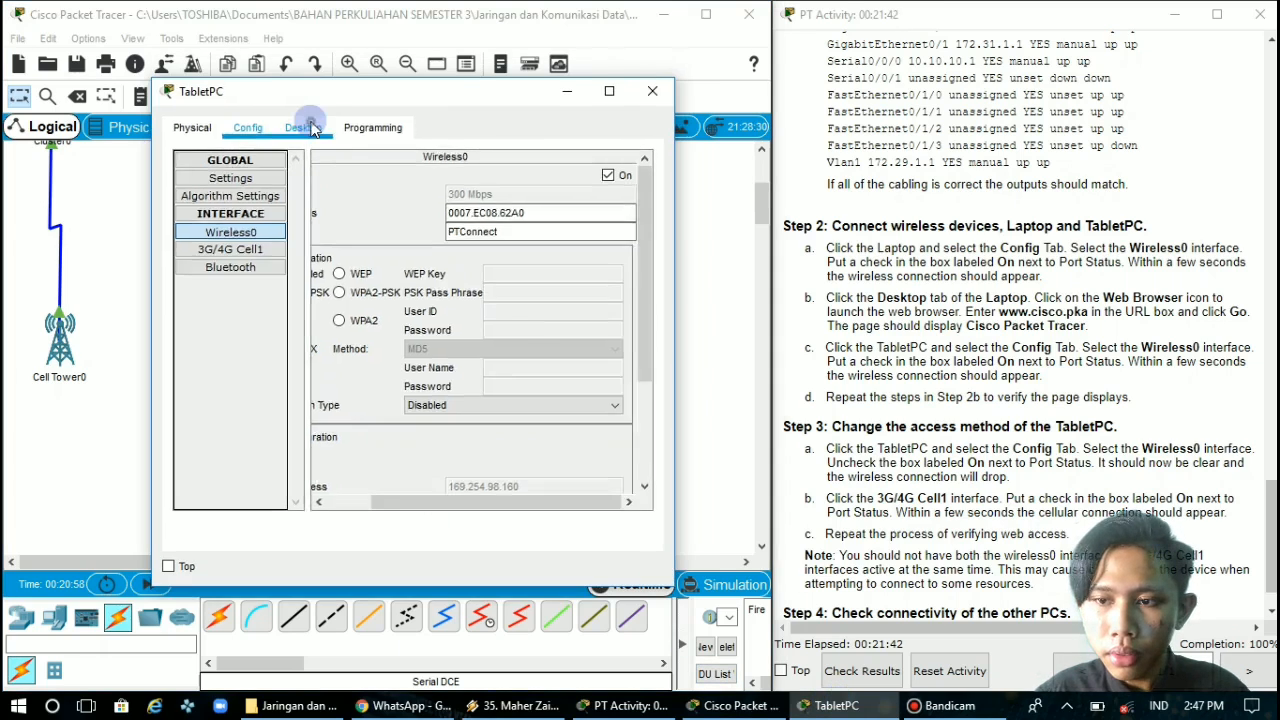
left_click(303, 127)
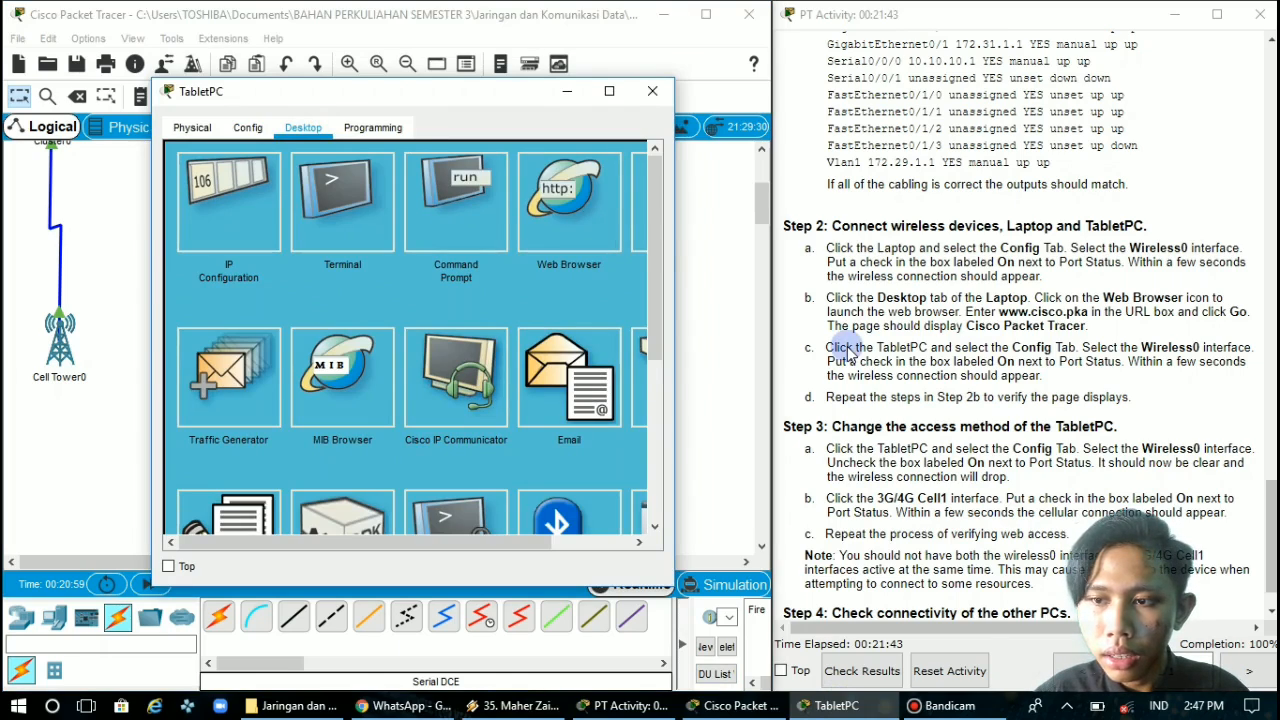
left_click(557, 192)
left_click(439, 181)
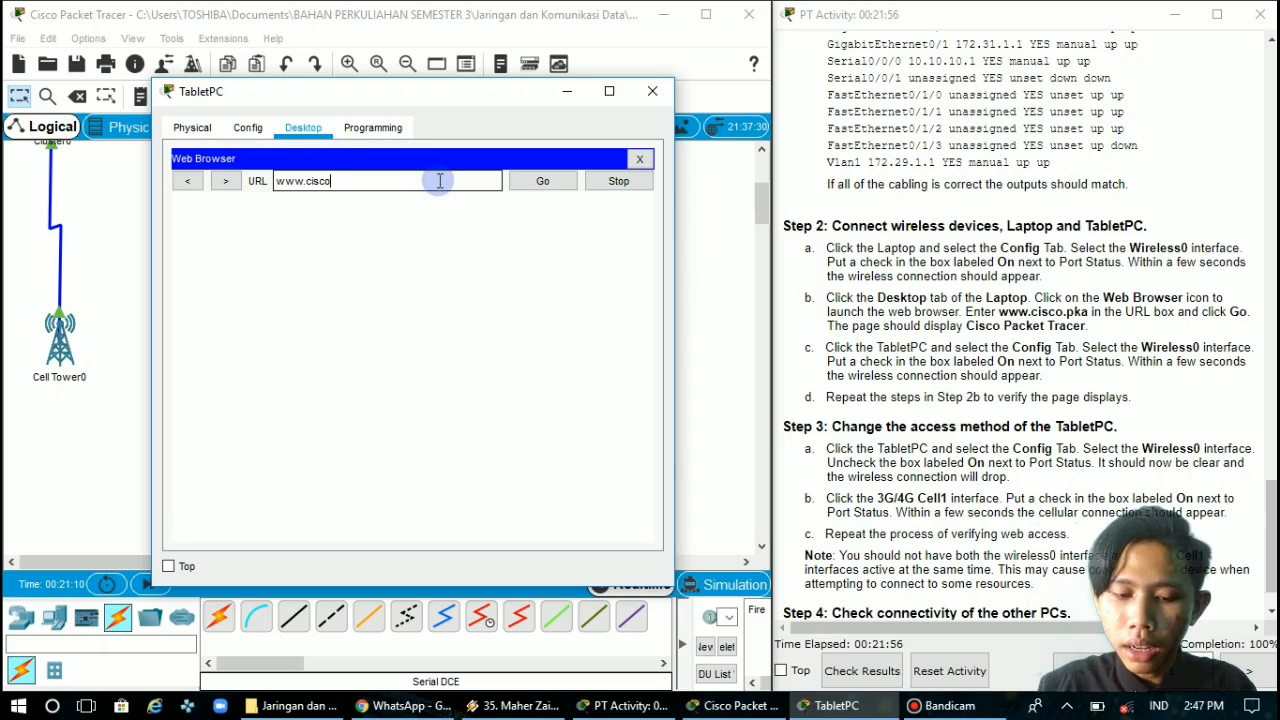
type("www.cisco.pka")
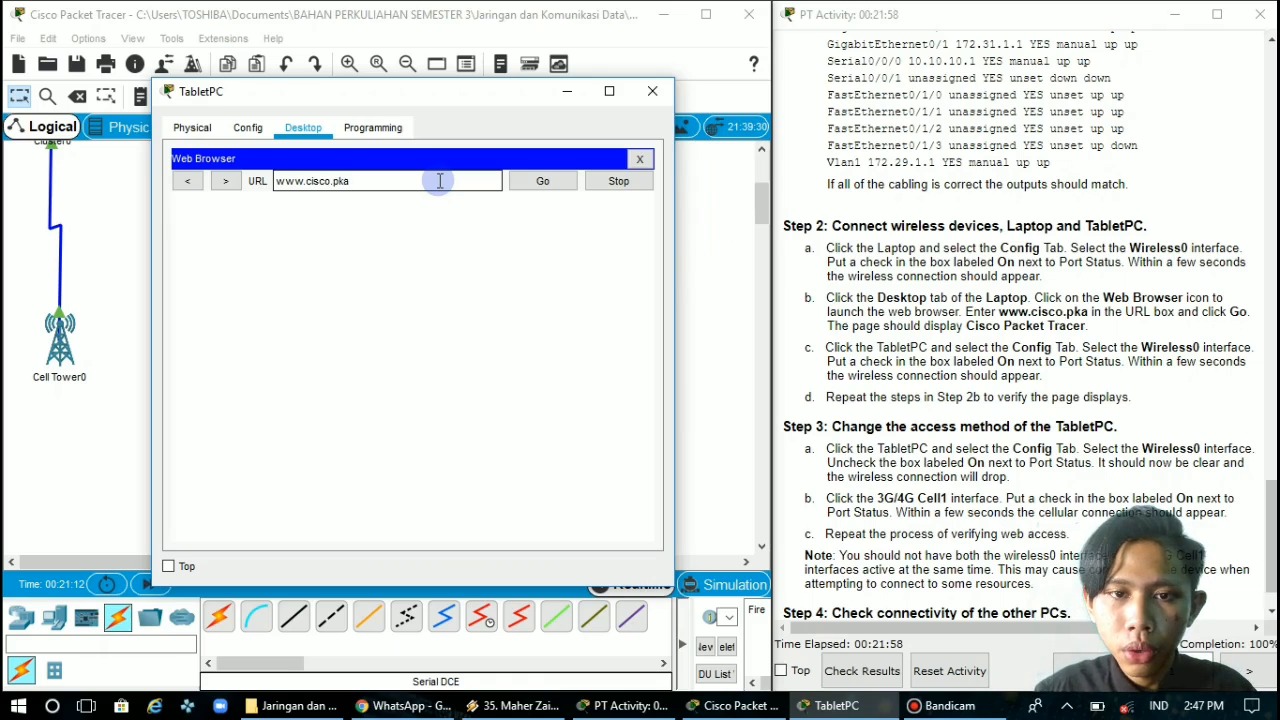
left_click(527, 183)
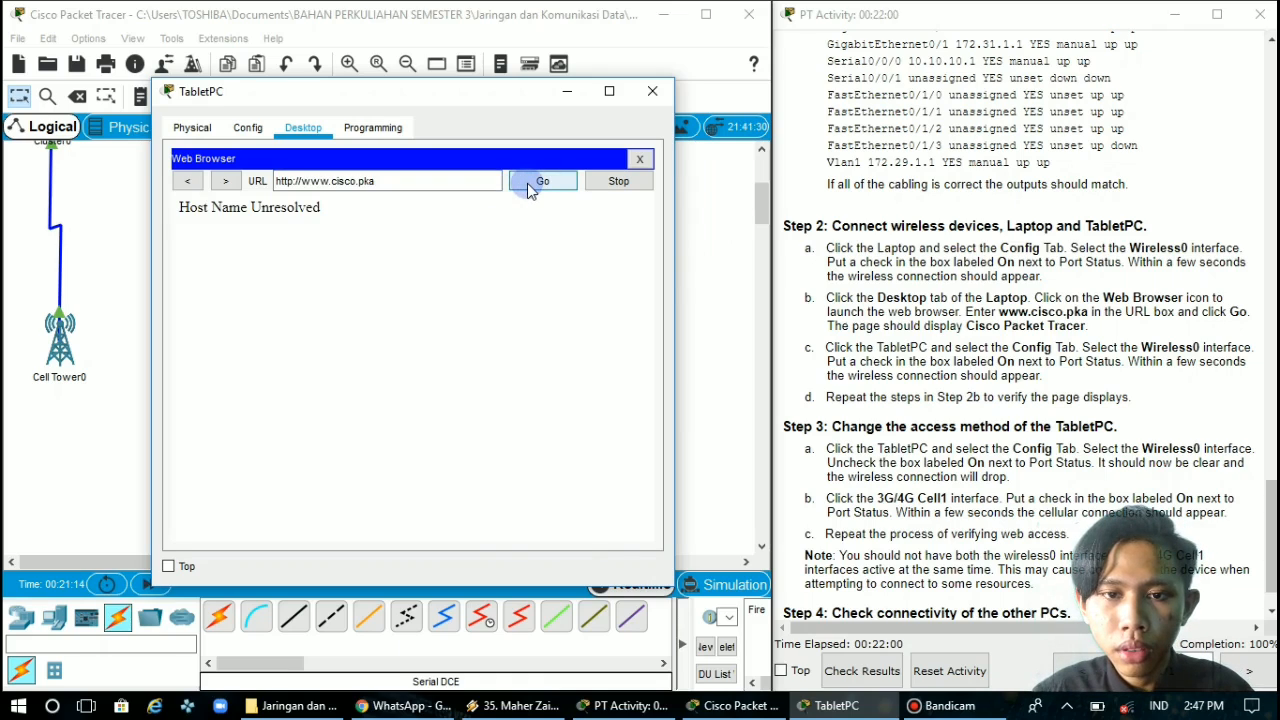
double_click(641, 160)
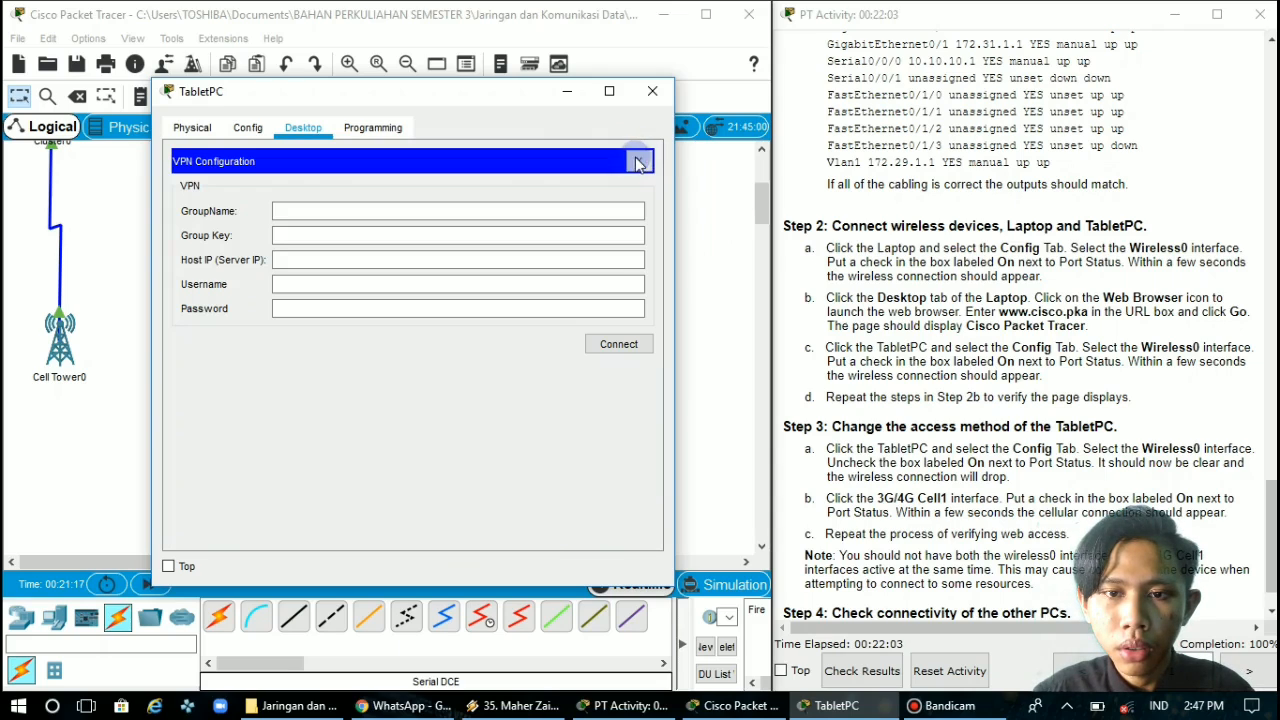
left_click(265, 129)
left_click(298, 128)
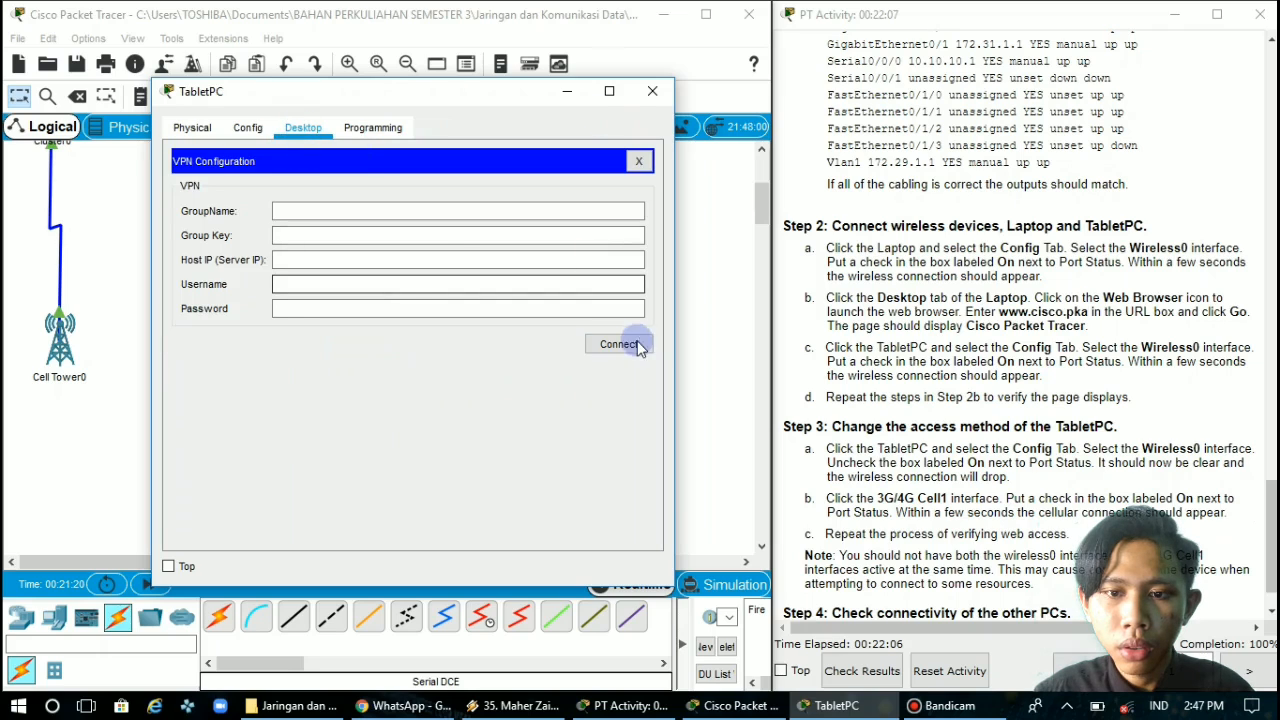
left_click(652, 91)
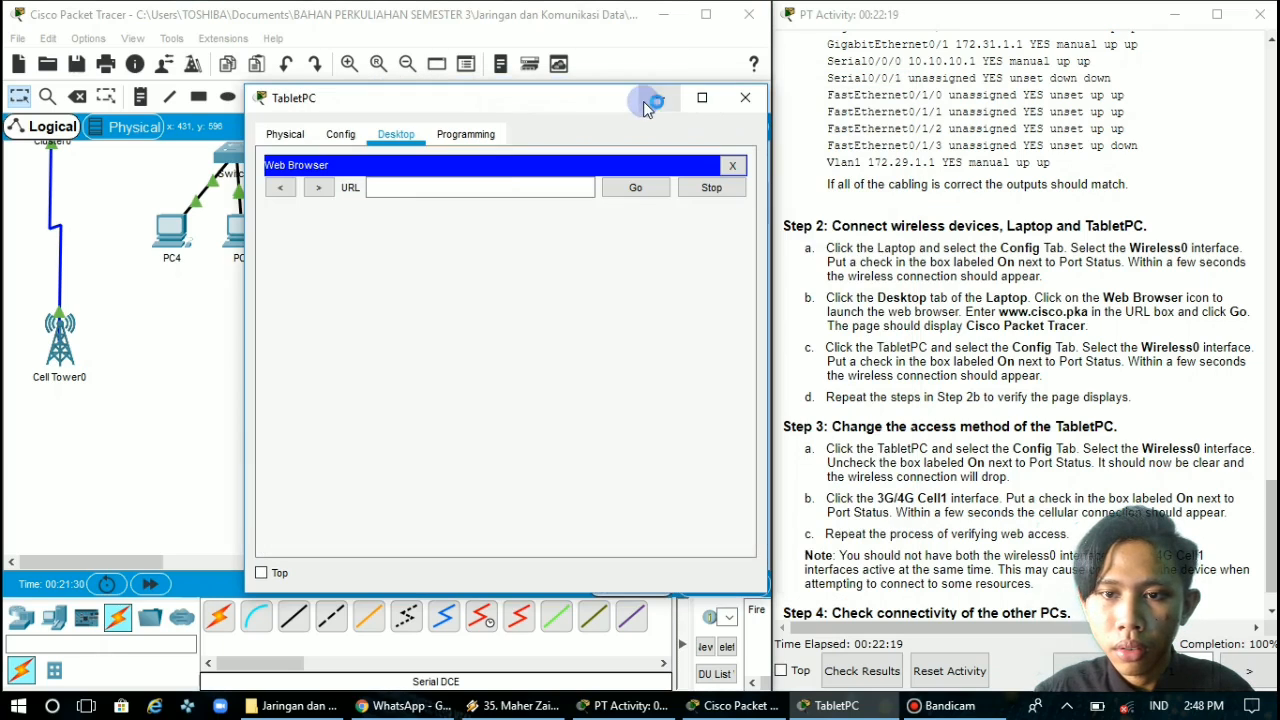
left_click(460, 187)
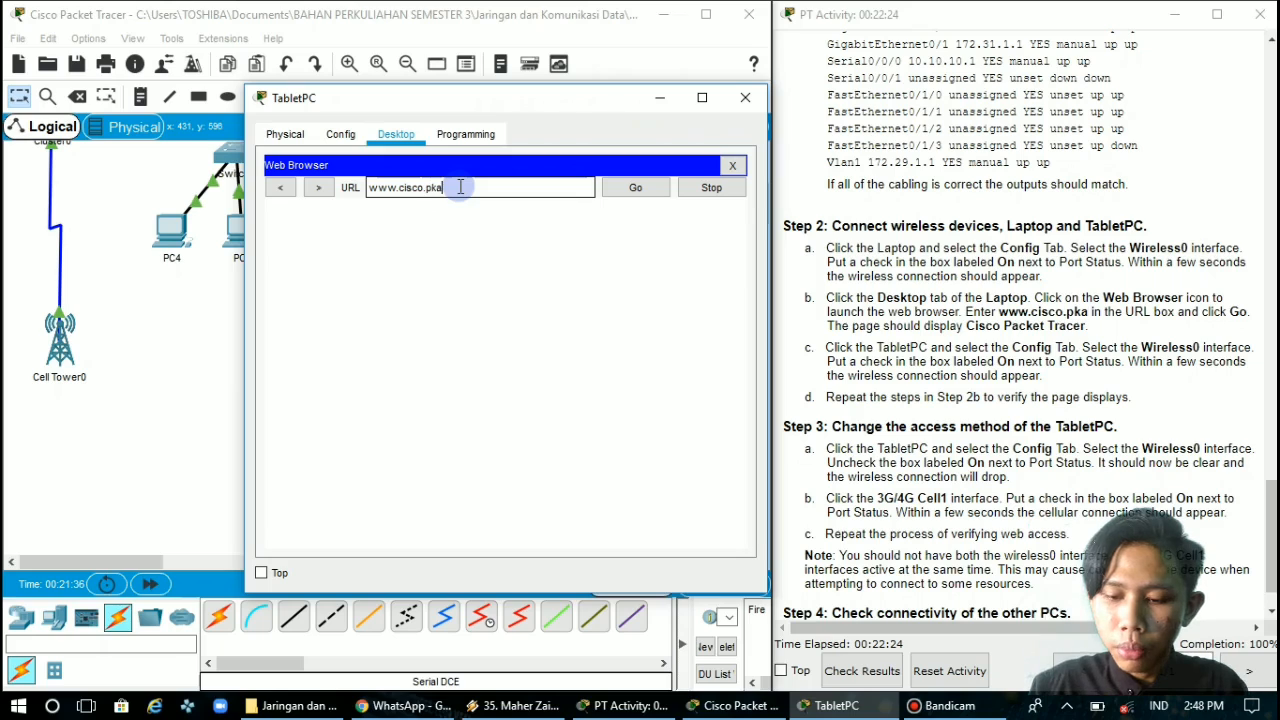
left_click(617, 188)
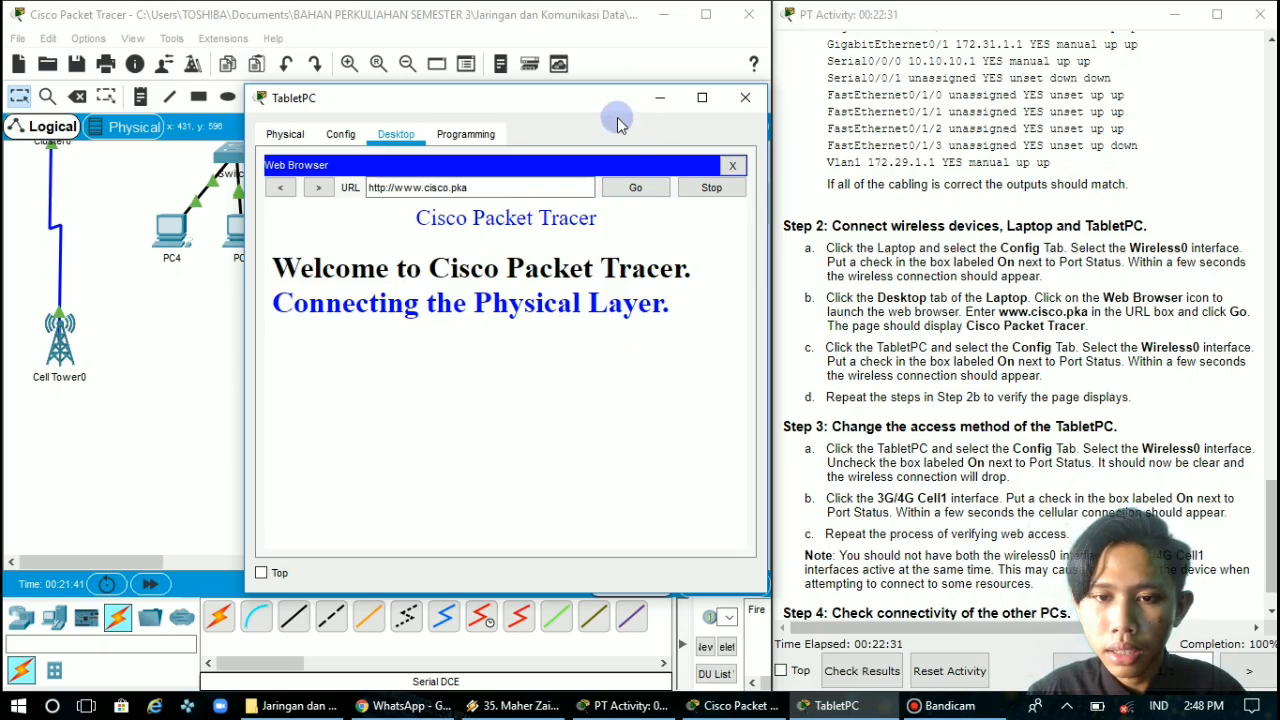
left_click(750, 100)
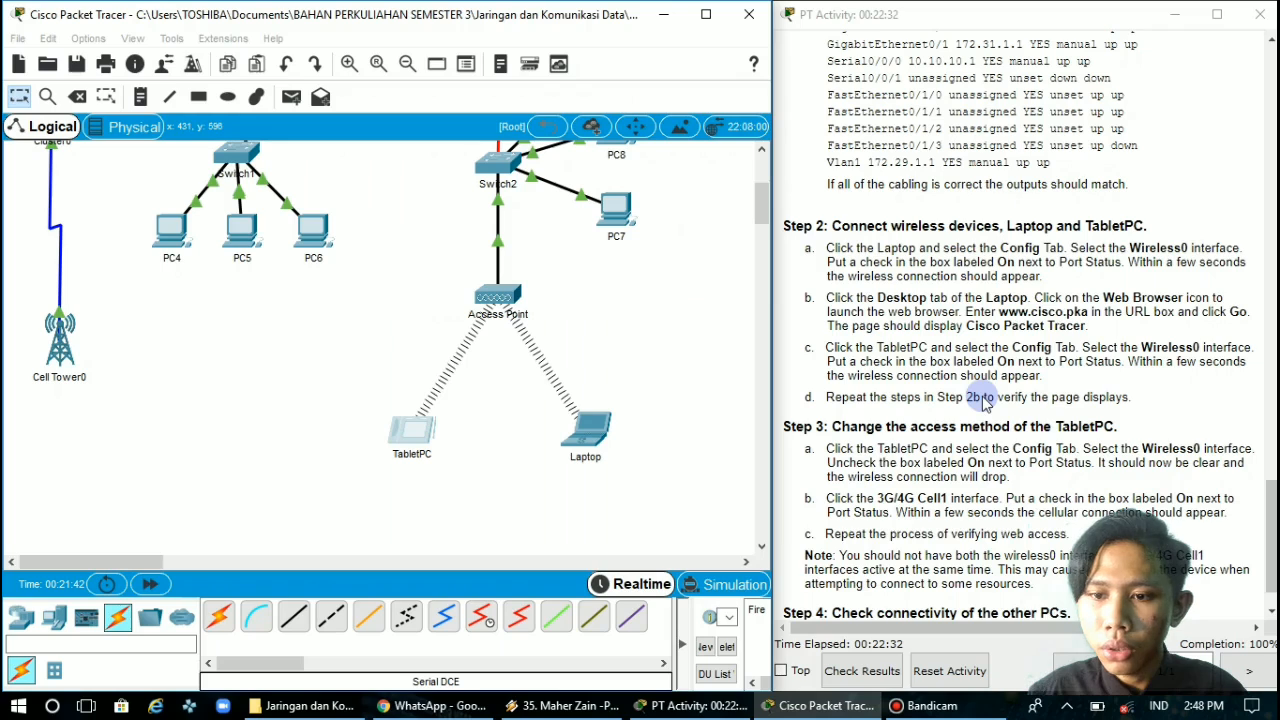
scroll(982, 400, "down", 1)
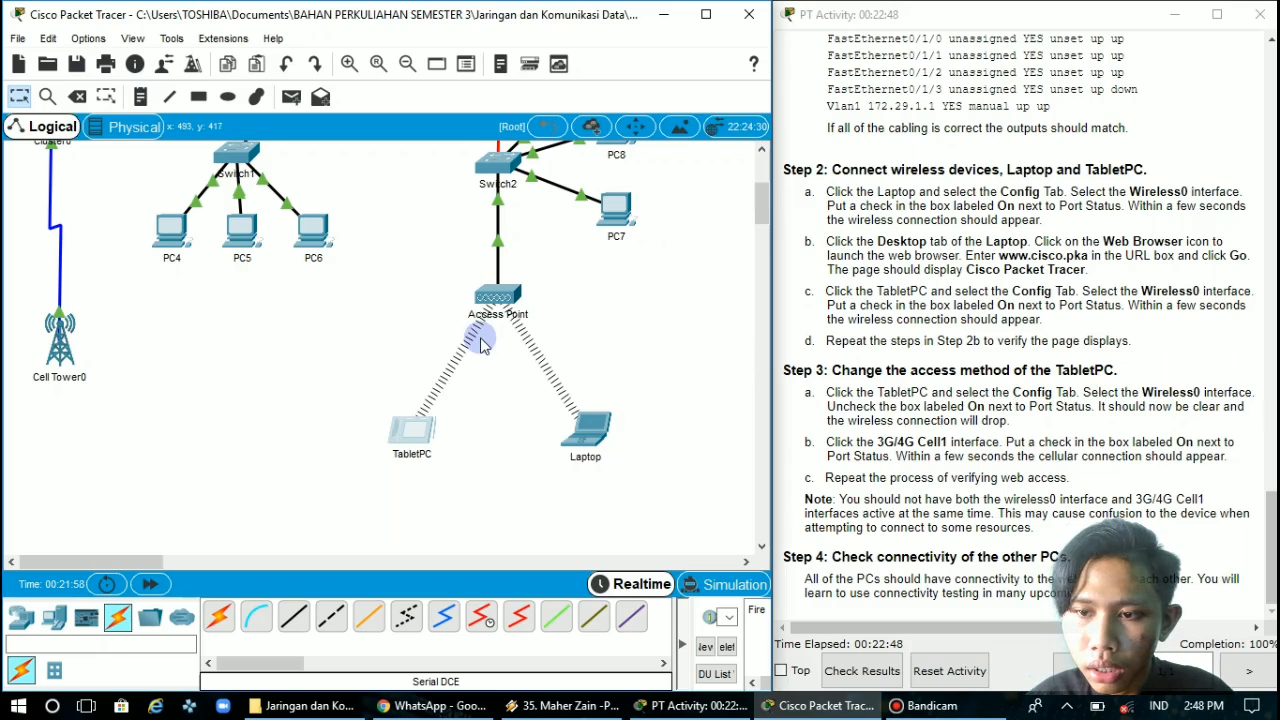
left_click(569, 450)
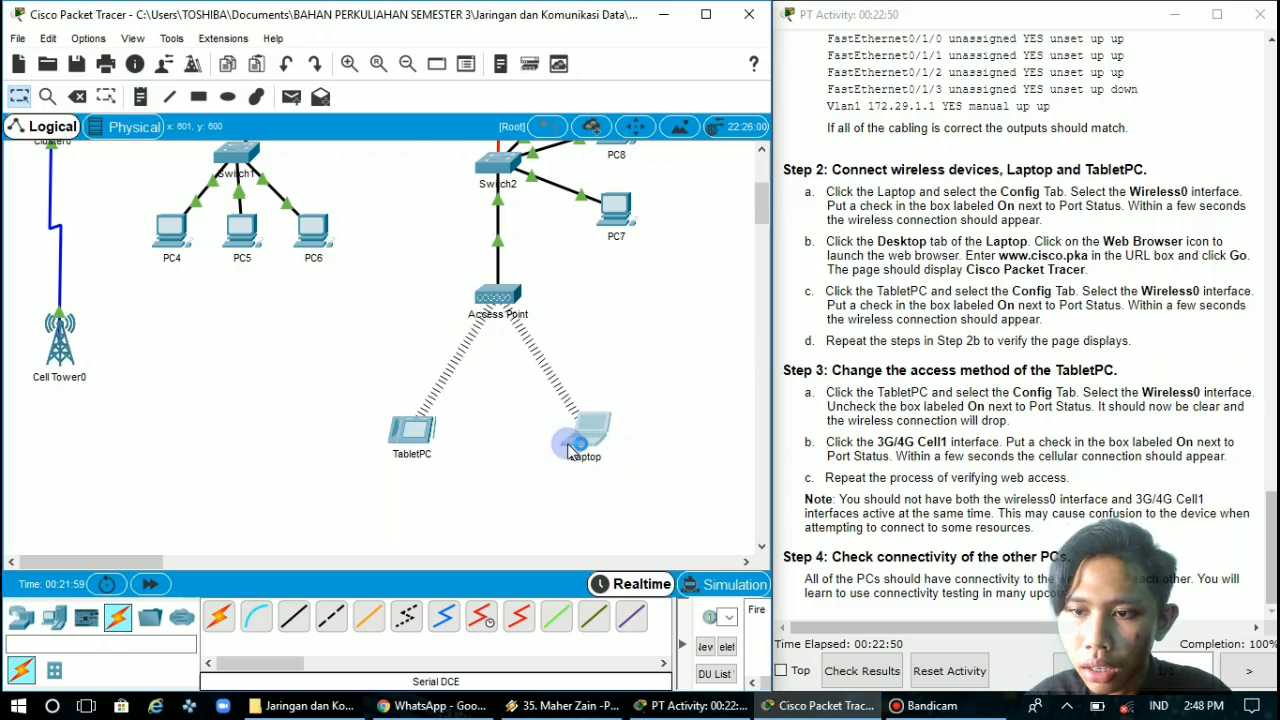
left_click(590, 278)
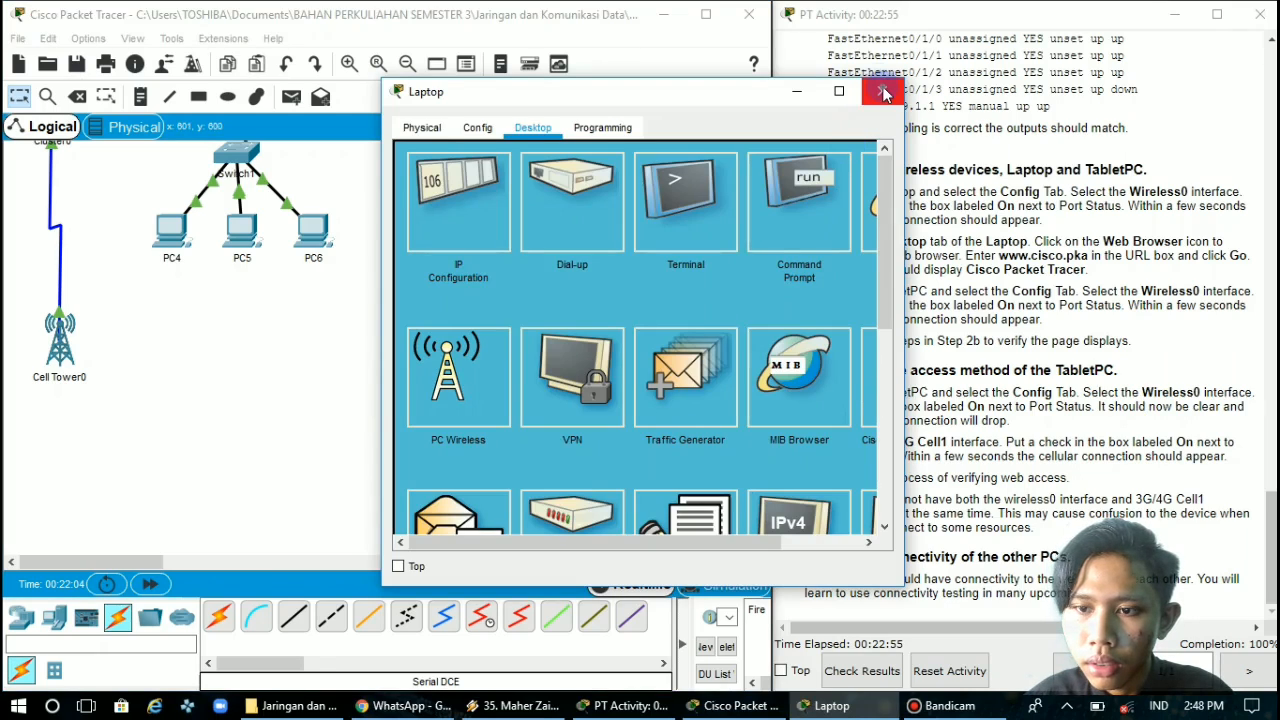
left_click(884, 94)
Turn off the port status of the TabletPC's Wireless0 interface, as Step 3a of the instructions requires
left_click(432, 440)
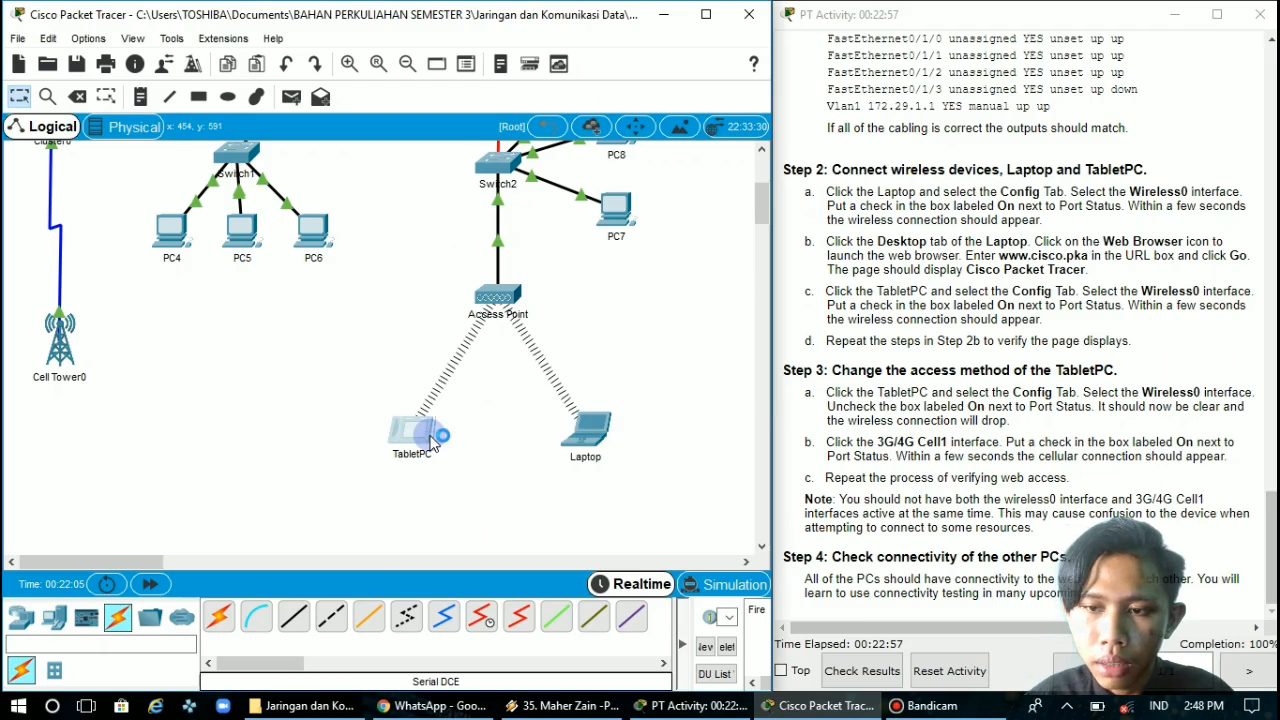
left_click(510, 63)
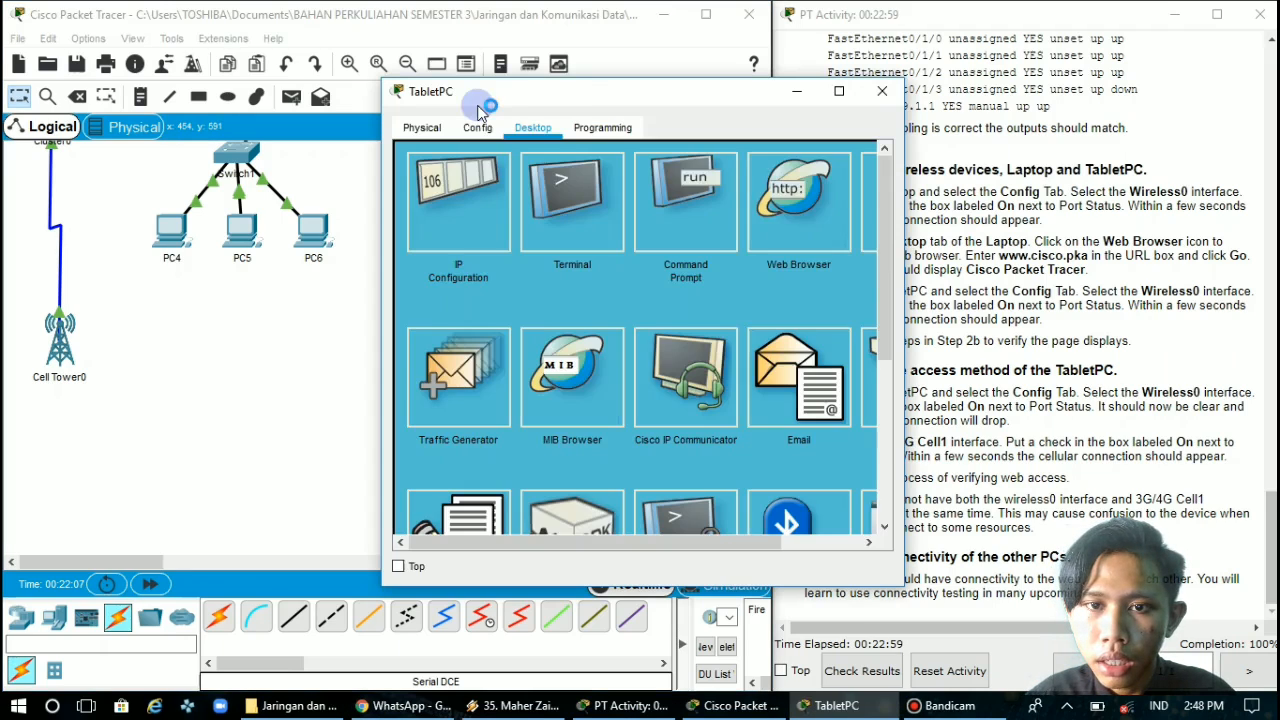
left_click(477, 130)
left_click_drag(557, 88, 425, 80)
left_click(328, 226)
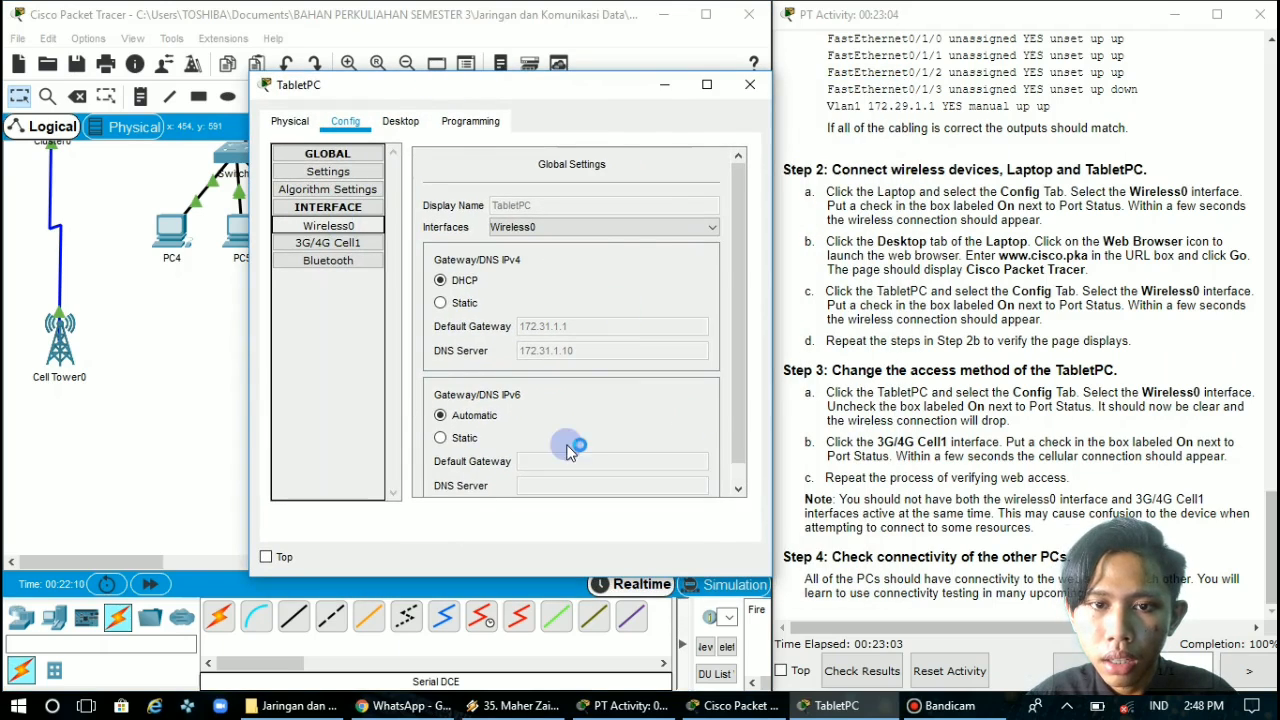
left_click_drag(560, 491, 720, 480)
left_click(705, 168)
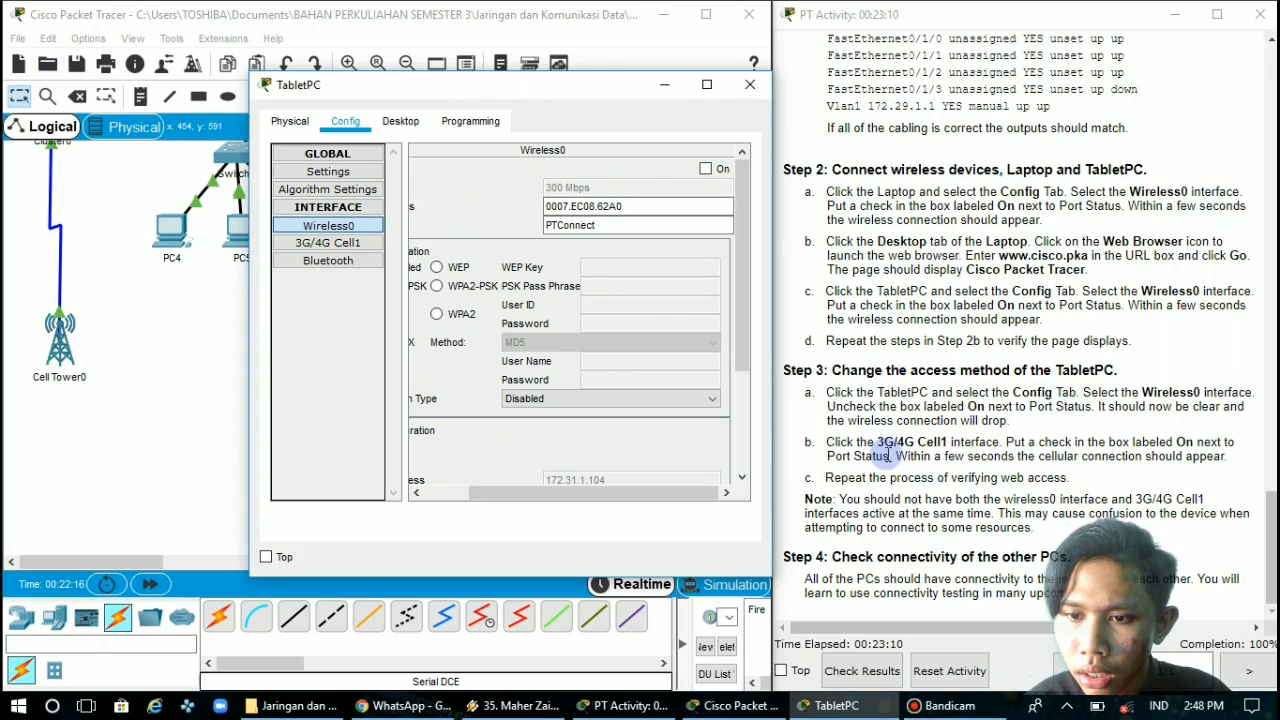
Turn on the port status of the TabletPC's 3G/4G Cell1 interface and check its cellular link in the topology
left_click(335, 243)
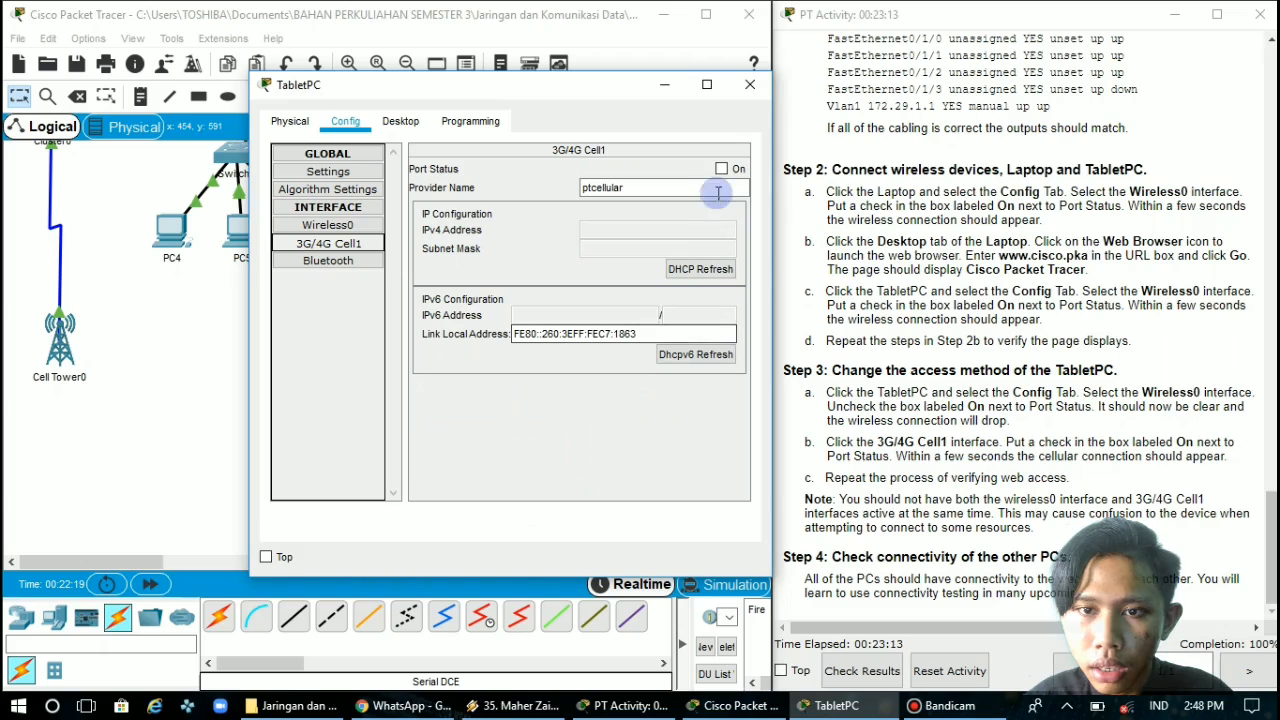
left_click(722, 170)
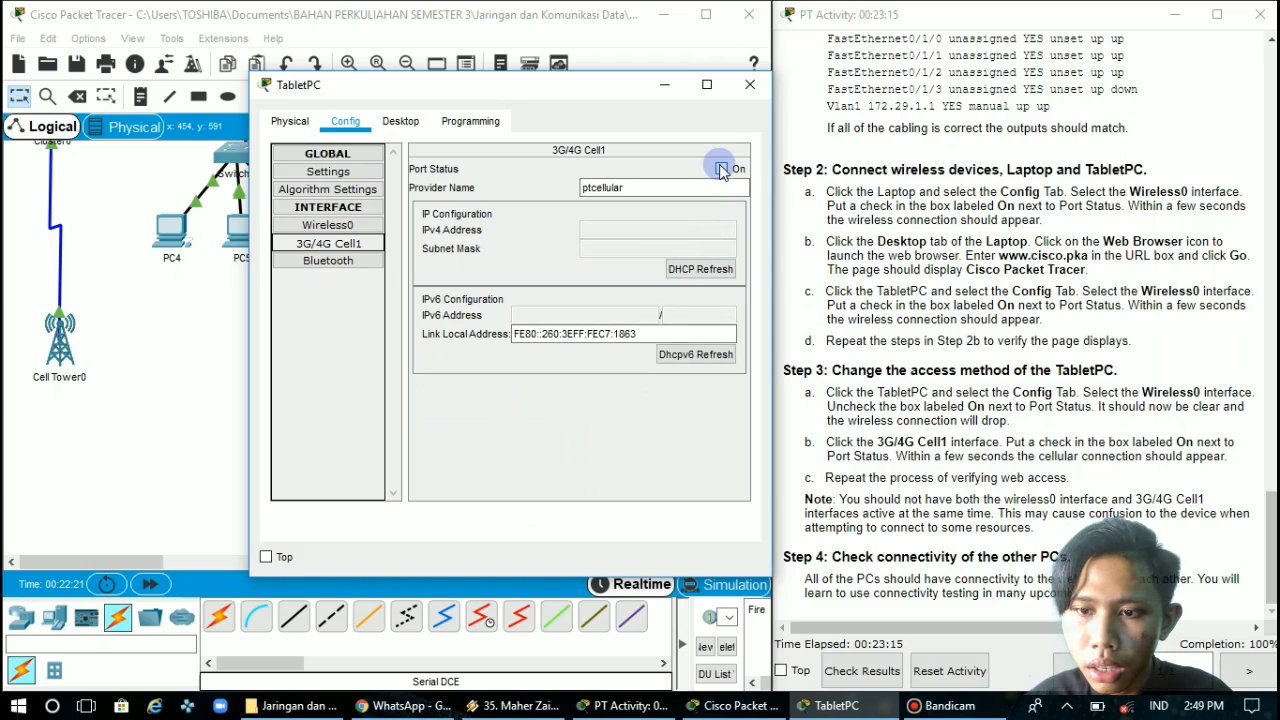
left_click(662, 88)
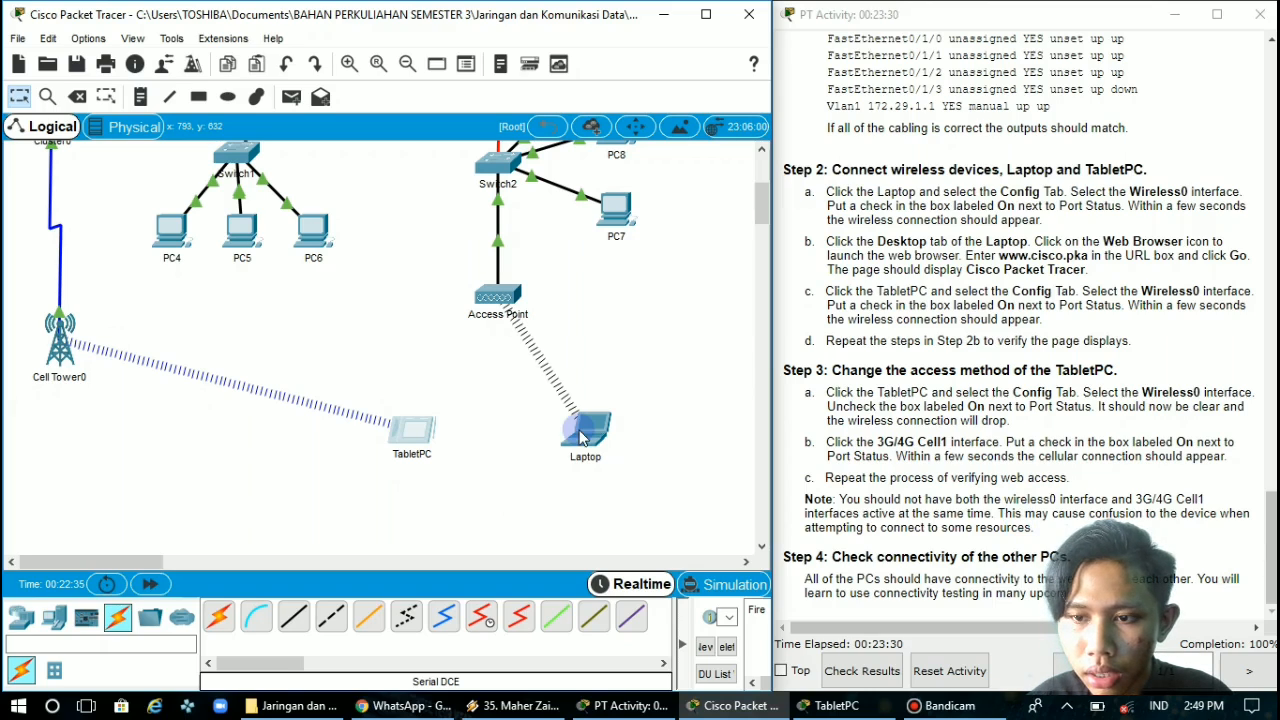
left_click(407, 433)
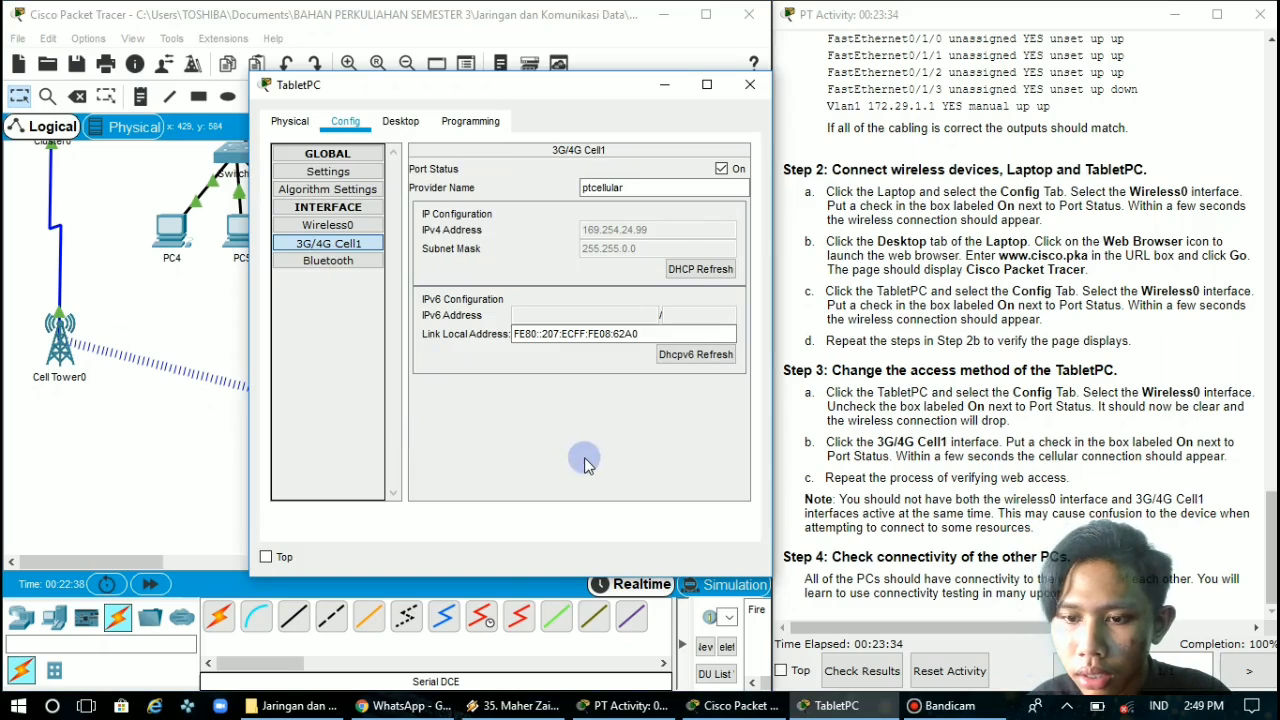
left_click(662, 88)
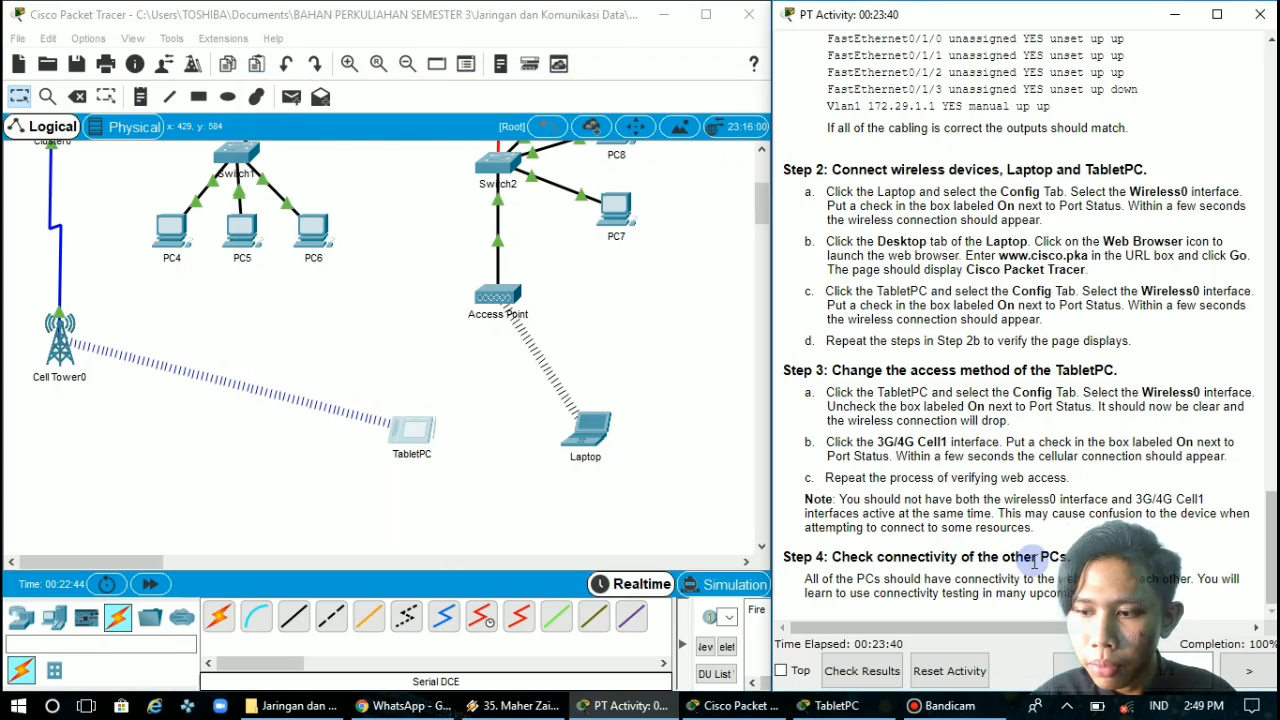
Open the Command Prompt on PC1 and move its window so that PC9 stays reachable in the topology
scroll(475, 316, "up", 3)
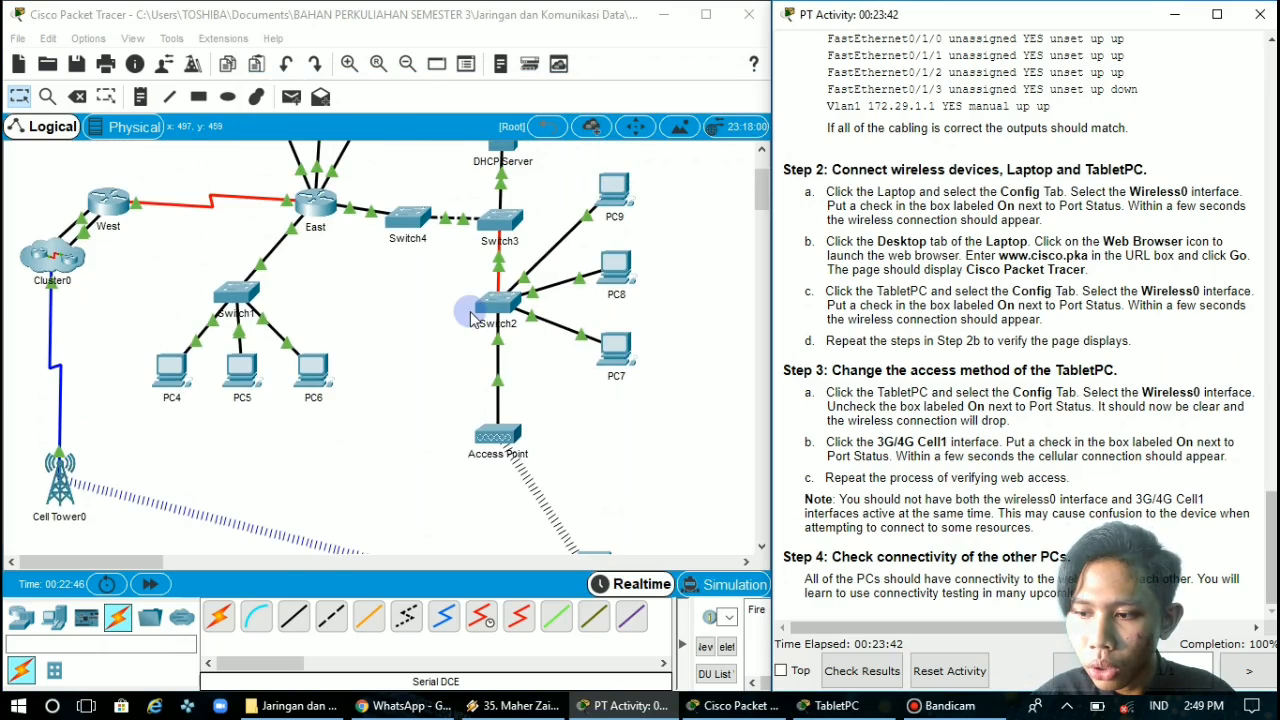
scroll(470, 318, "up", 3)
scroll(474, 318, "up", 1)
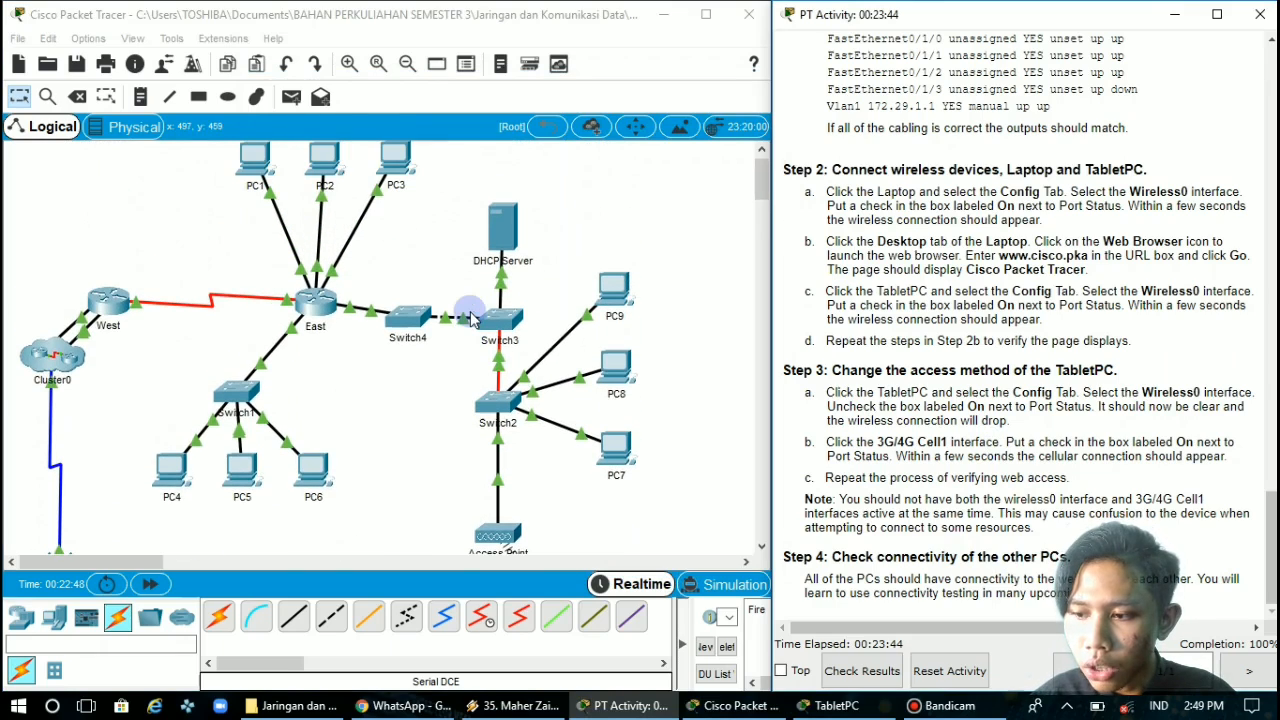
scroll(474, 318, "up", 1)
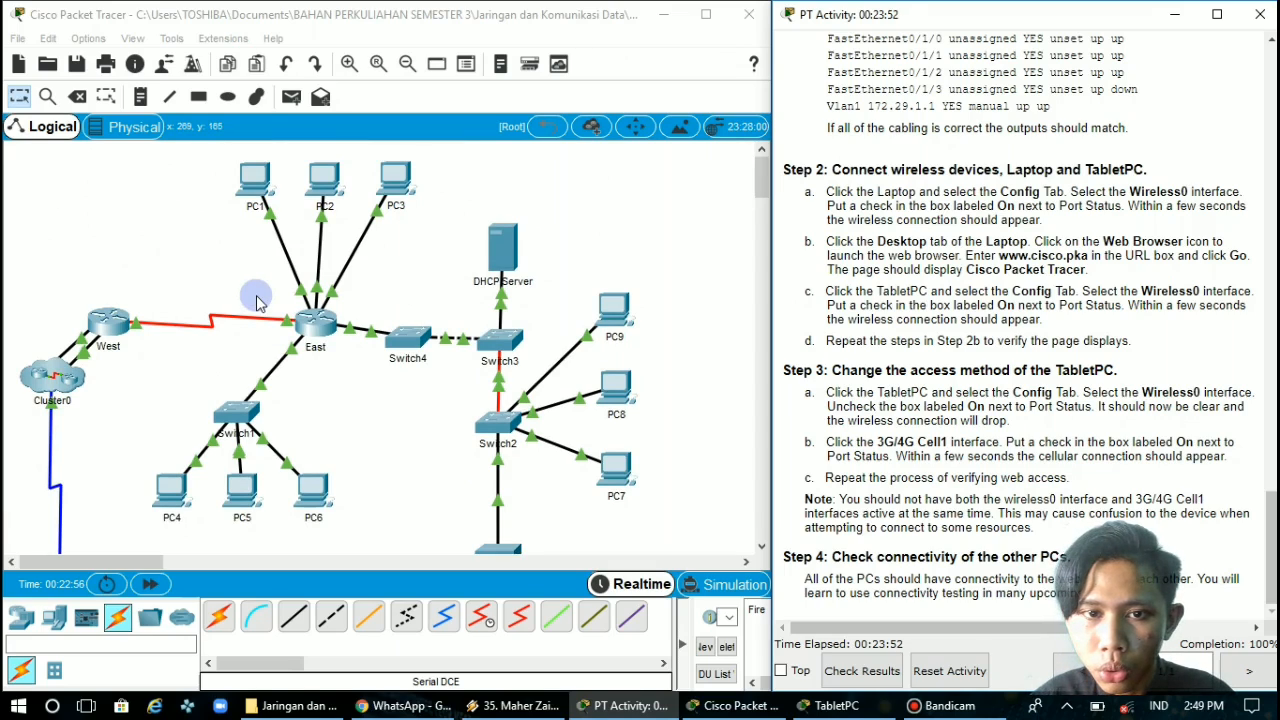
left_click(253, 188)
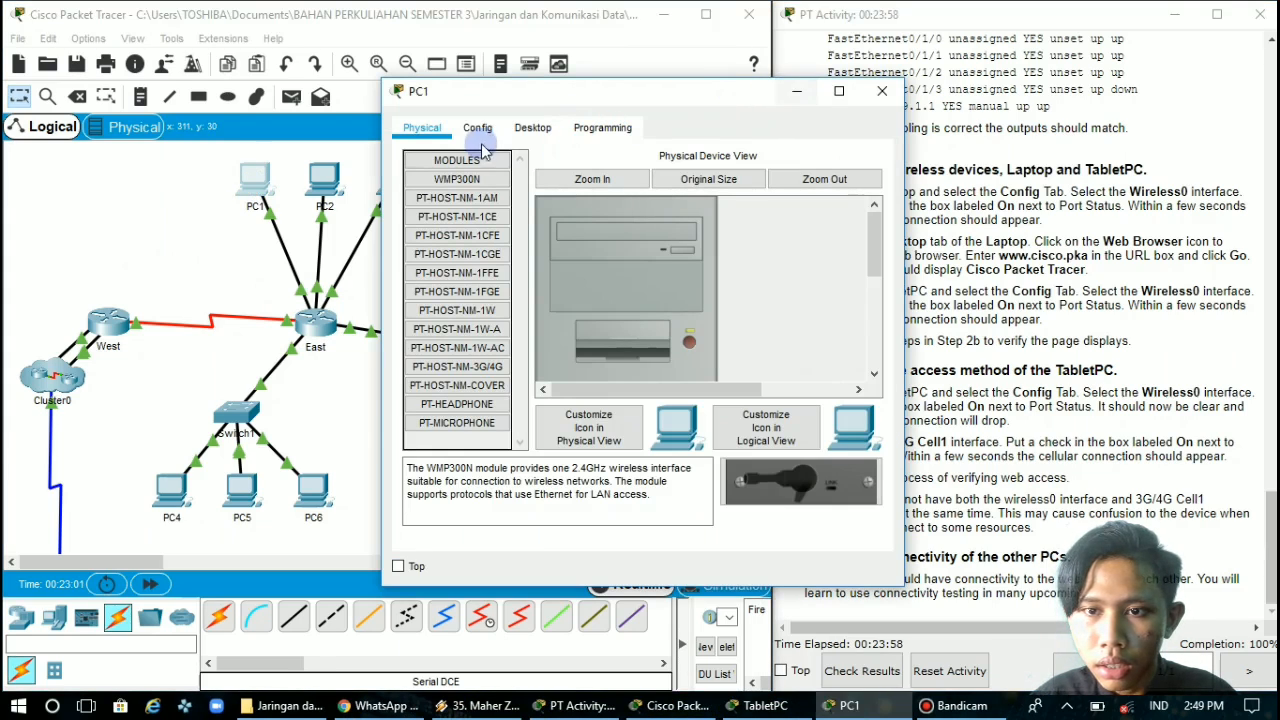
left_click(534, 128)
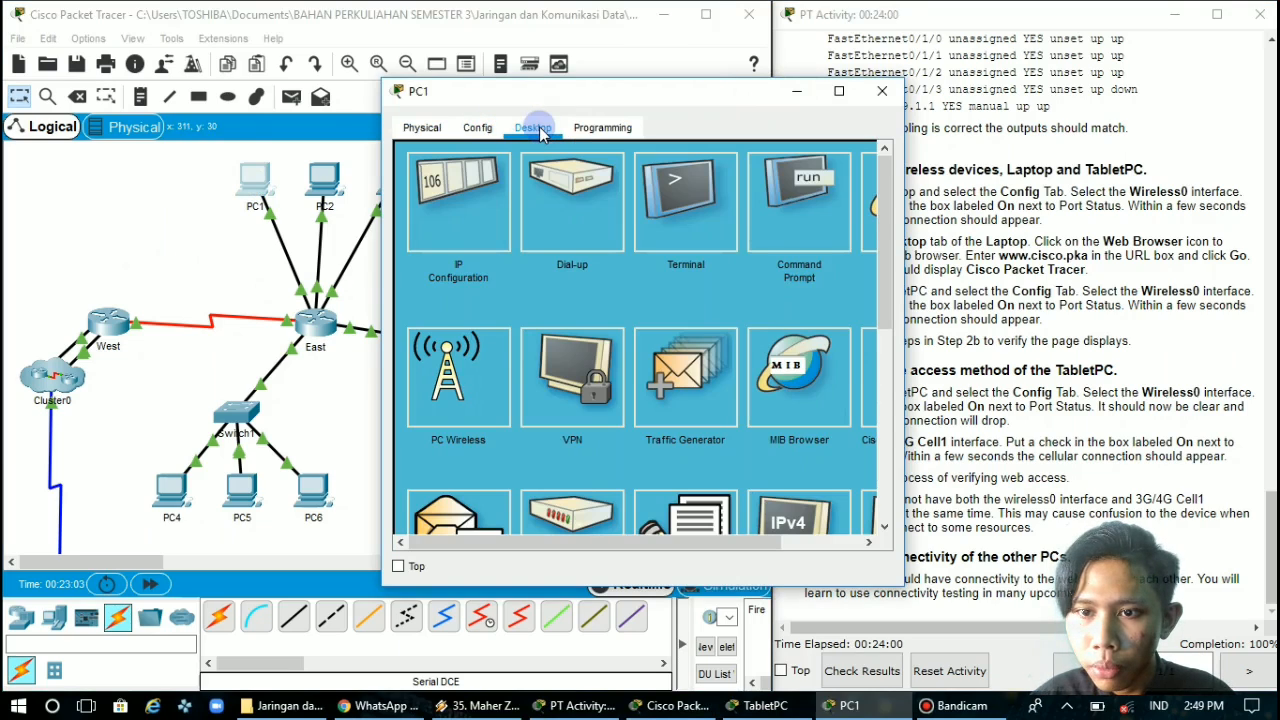
left_click(818, 240)
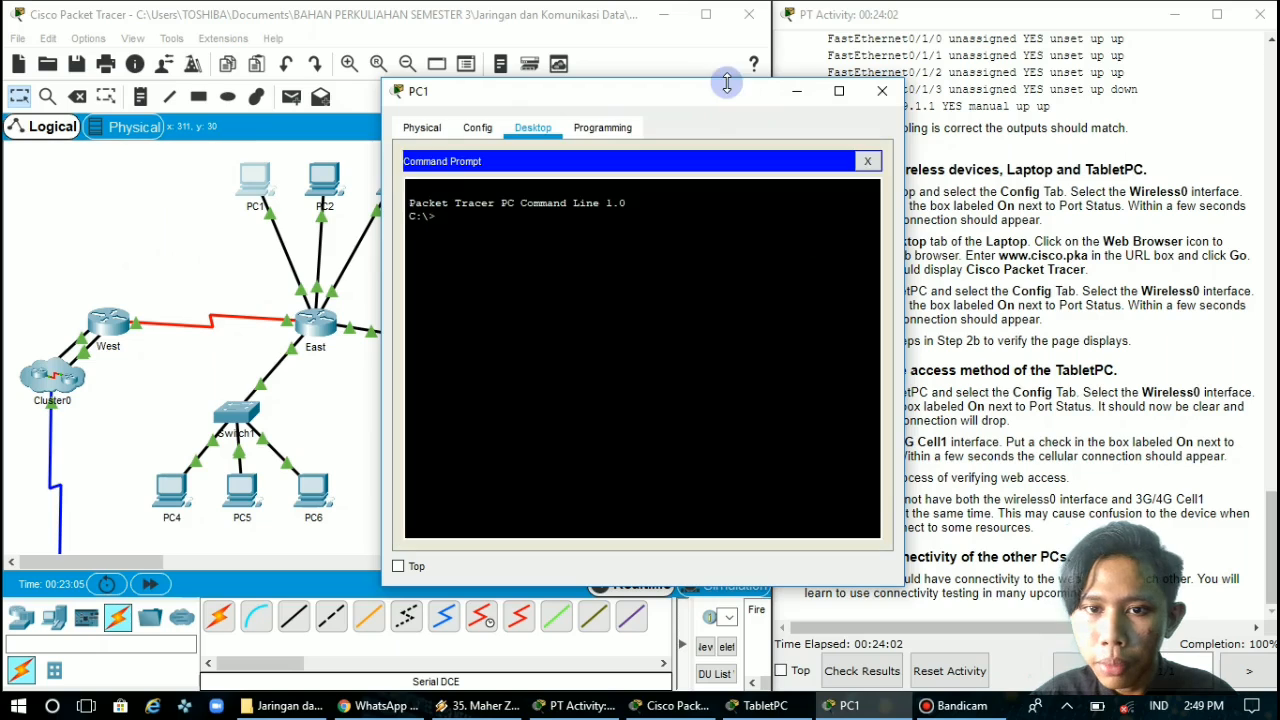
left_click_drag(716, 100, 371, 140)
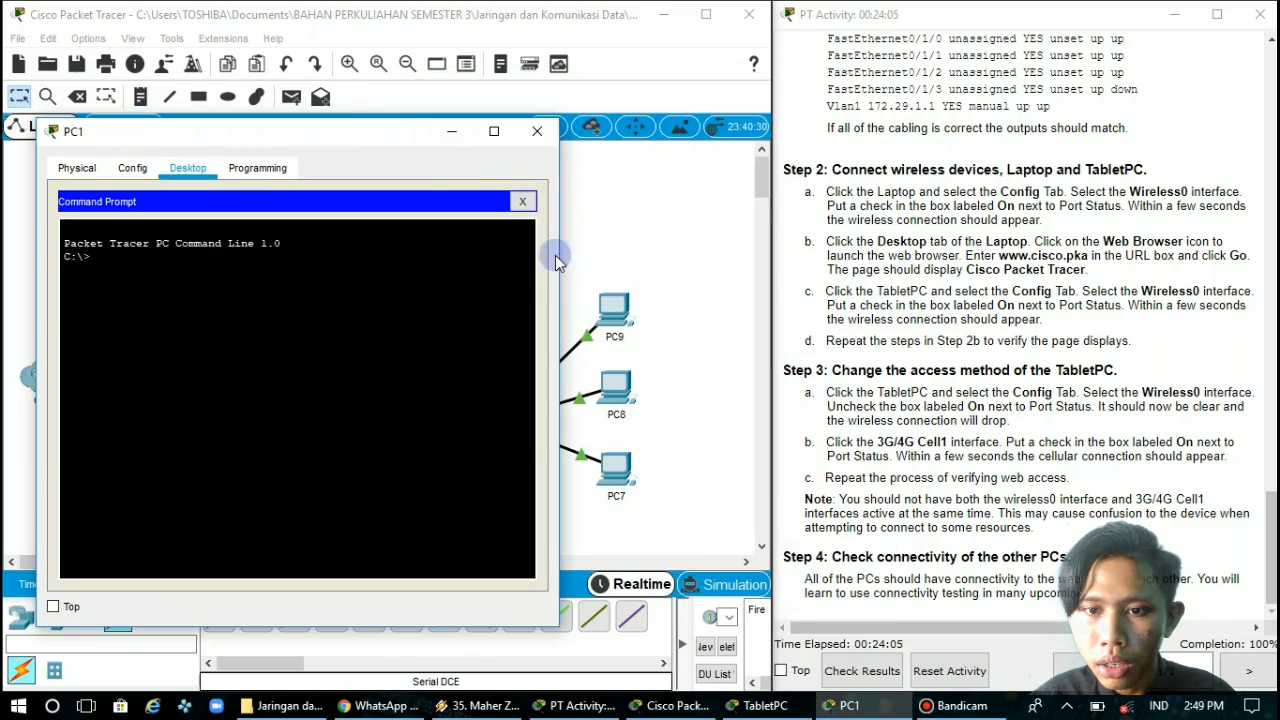
Open PC9's IP Configuration to look up its IPv4 address
left_click(614, 320)
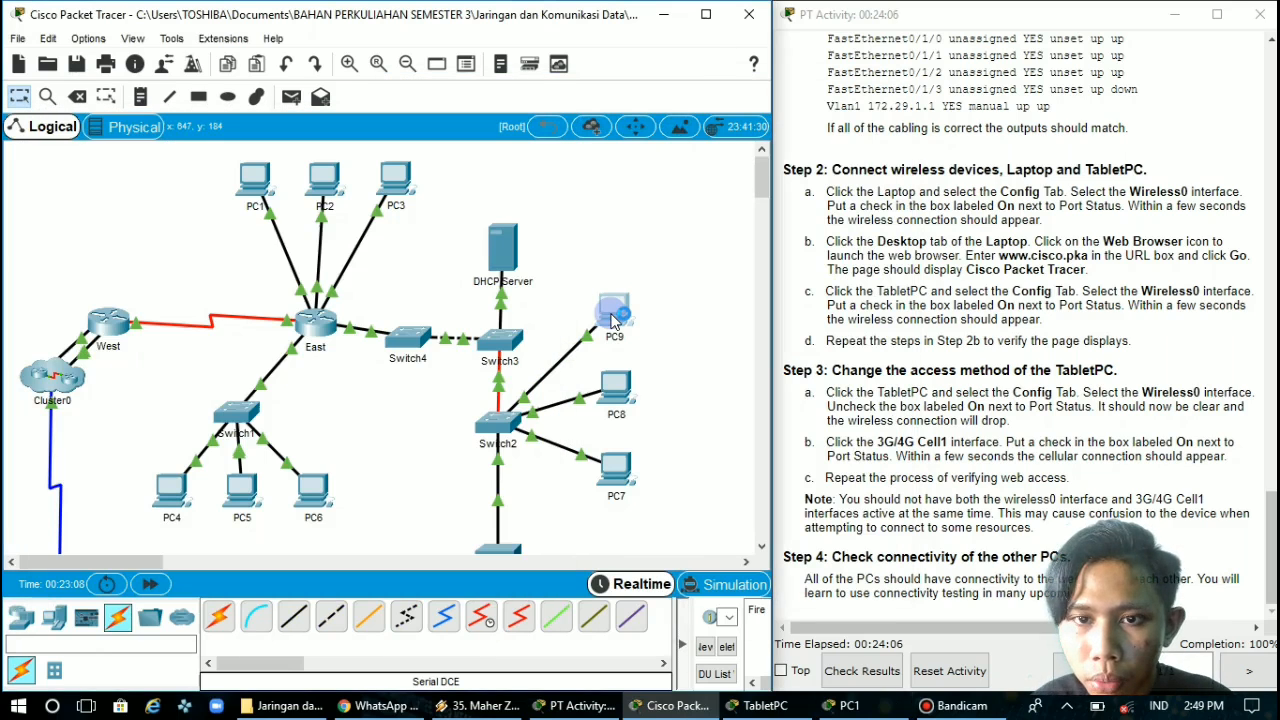
left_click(614, 320)
left_click(477, 128)
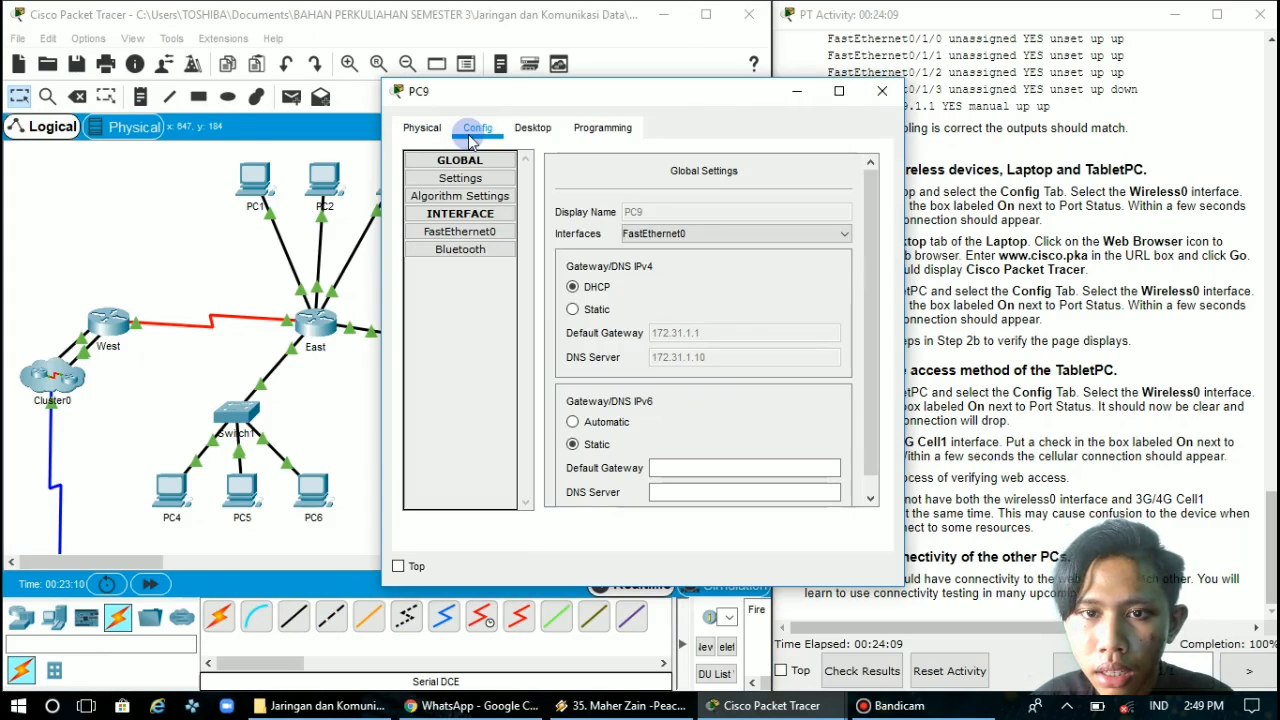
left_click(415, 128)
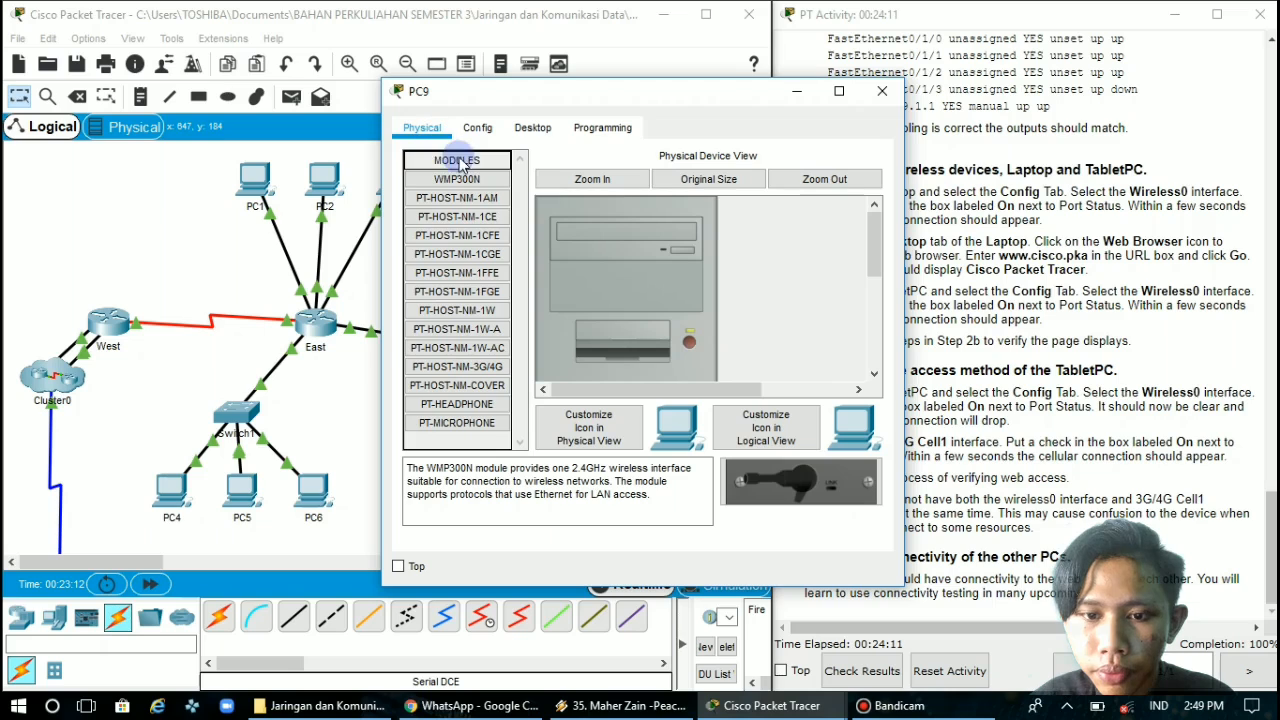
left_click(532, 128)
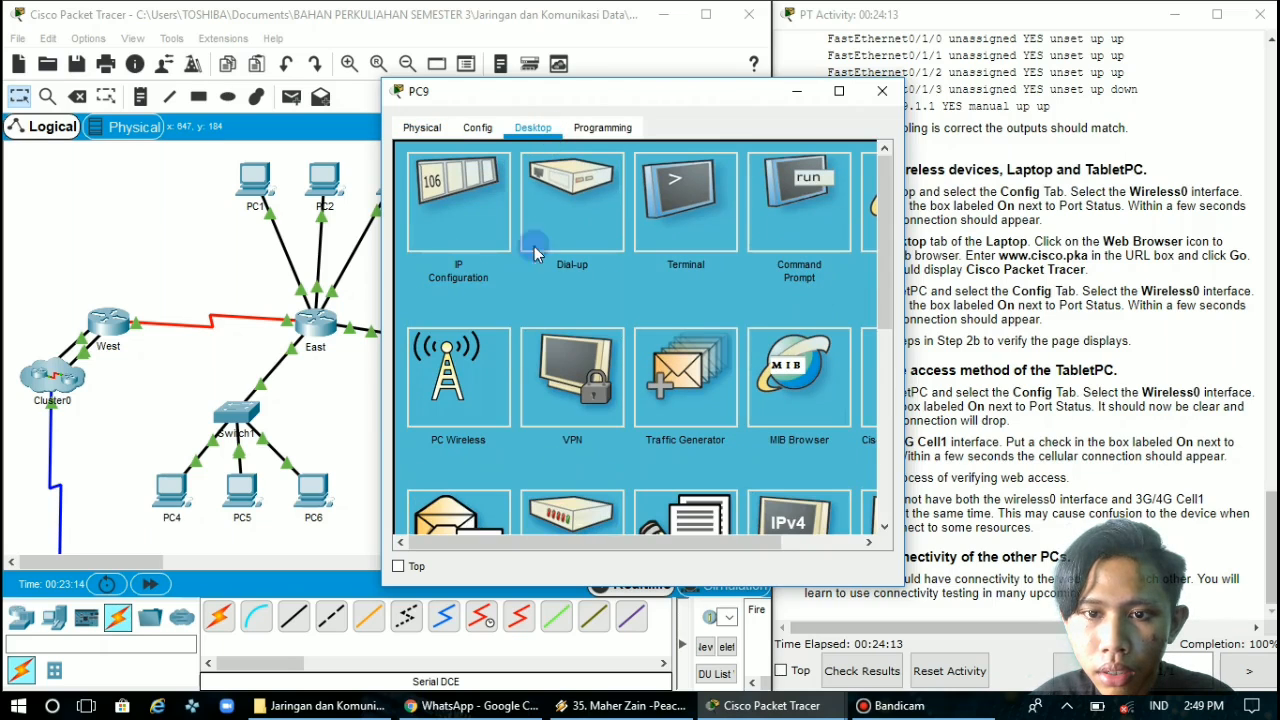
left_click(452, 233)
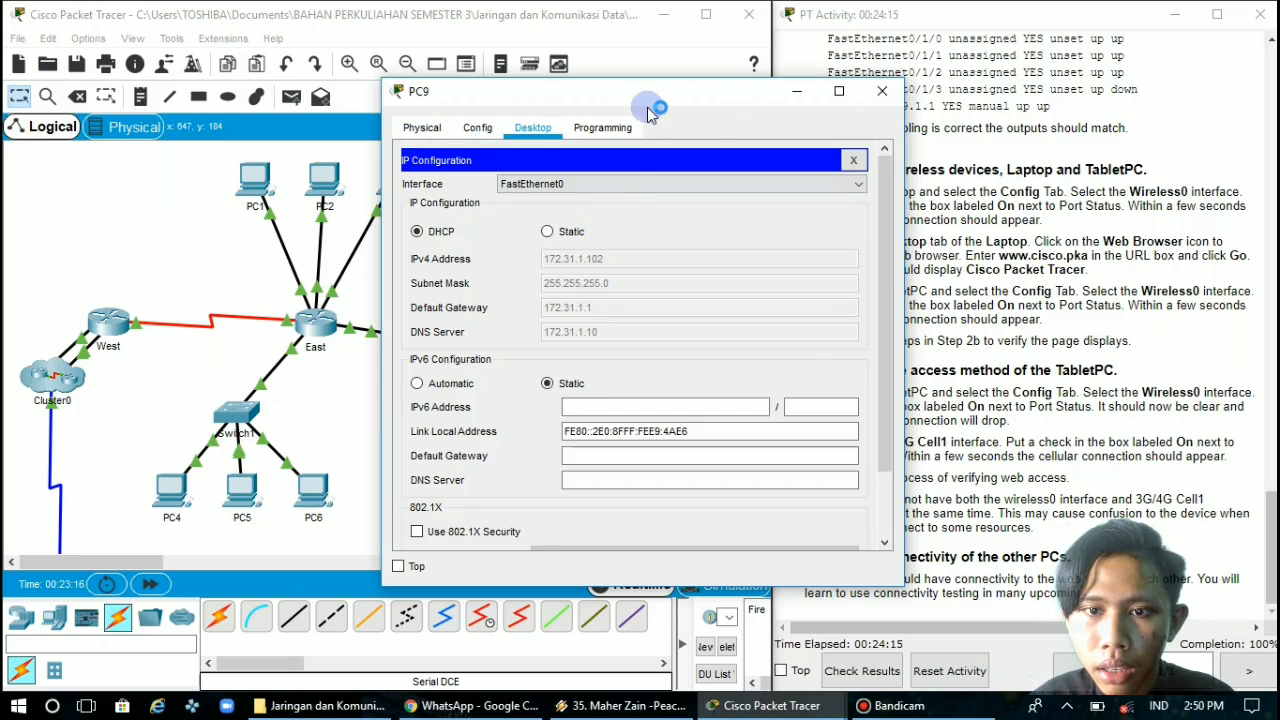
Place PC9's IP Configuration window clear of PC1's Command Prompt and ping PC9 at 172.31.1.102 from PC1
left_click_drag(651, 104, 985, 140)
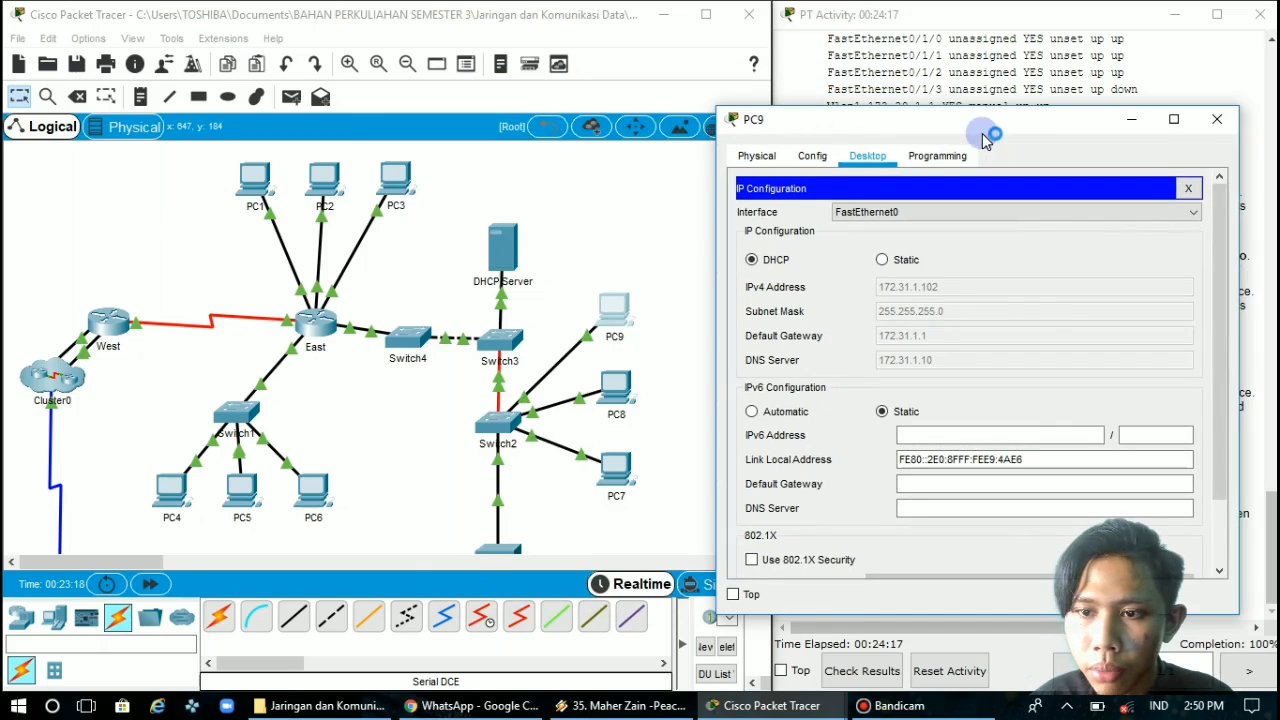
mouse_move(740, 705)
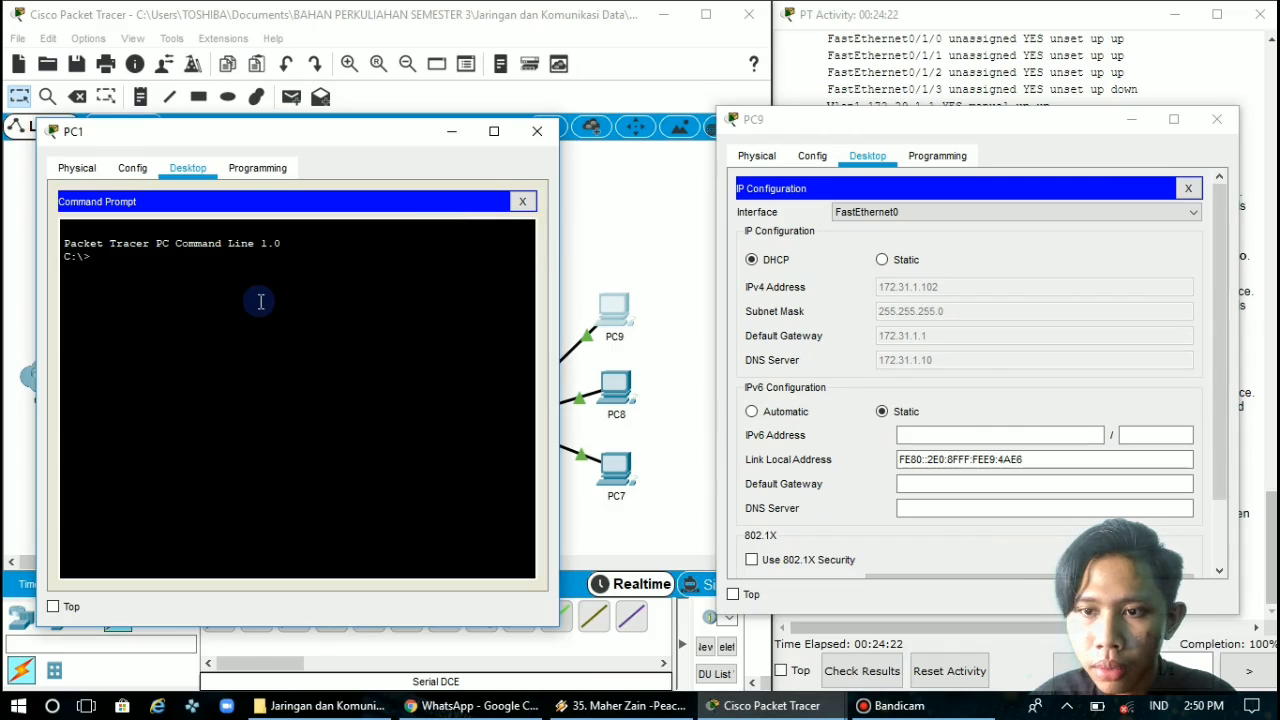
type("ping")
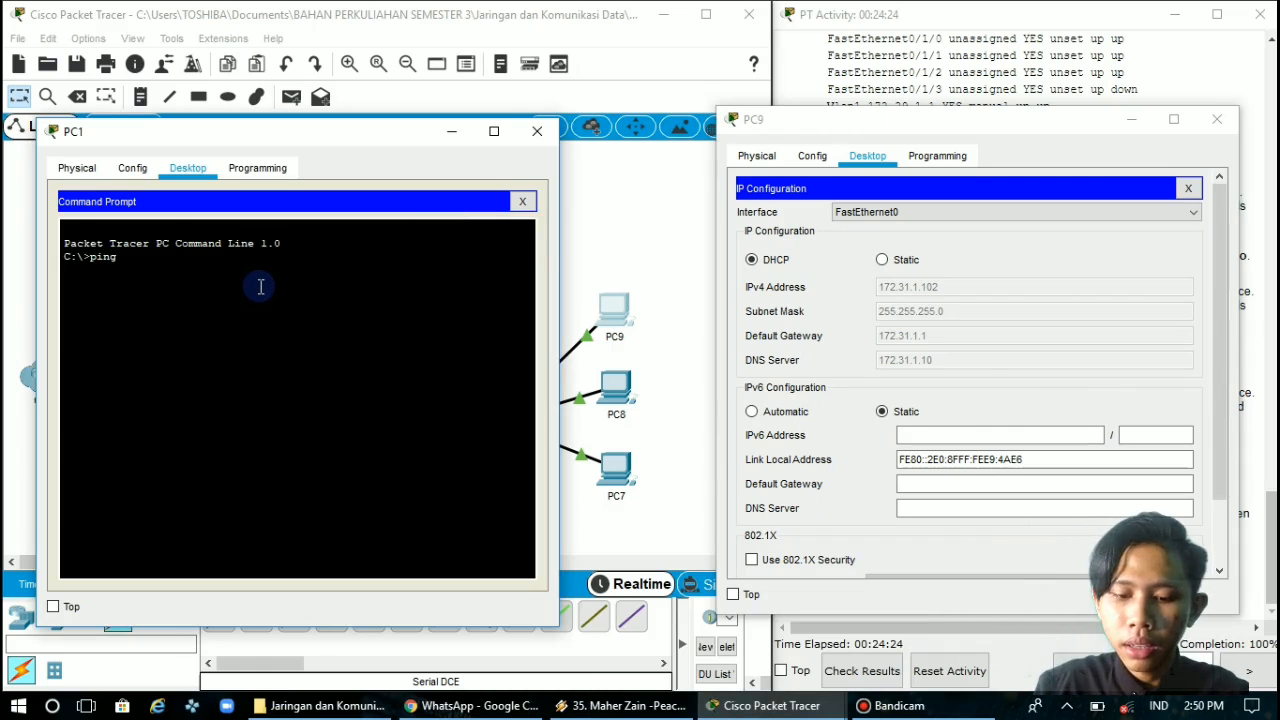
type(" 17")
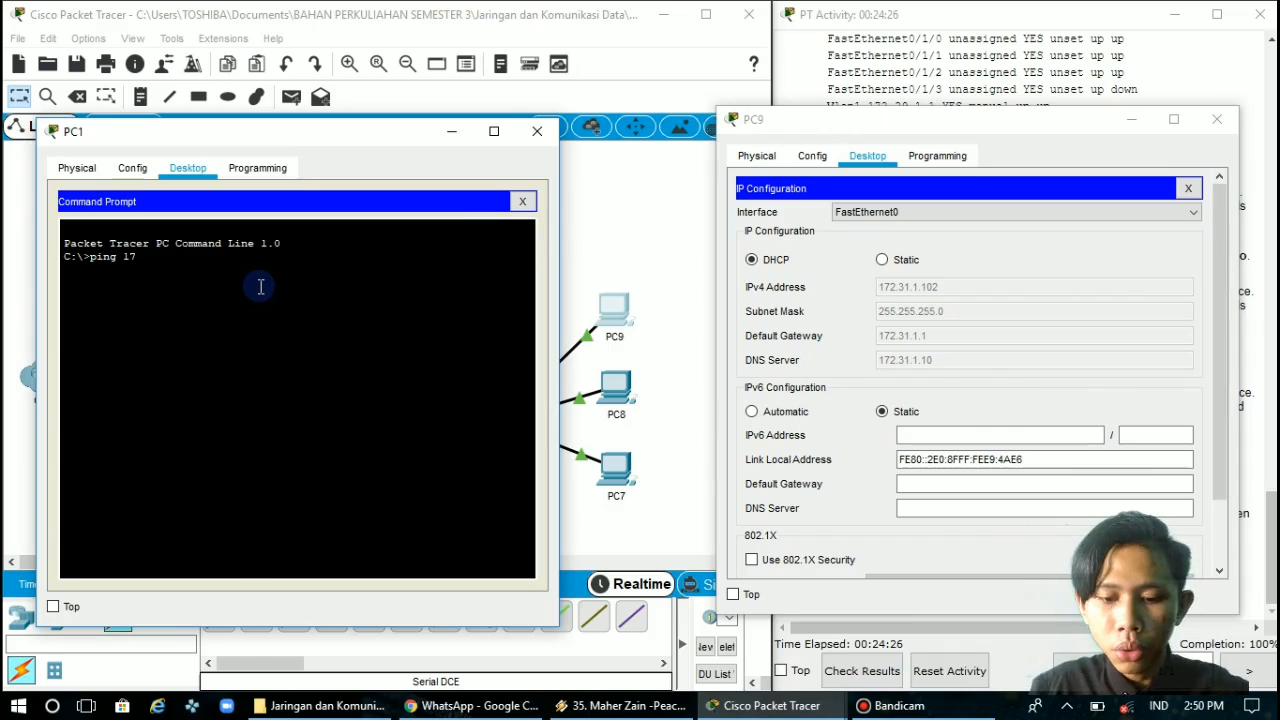
type("2.31")
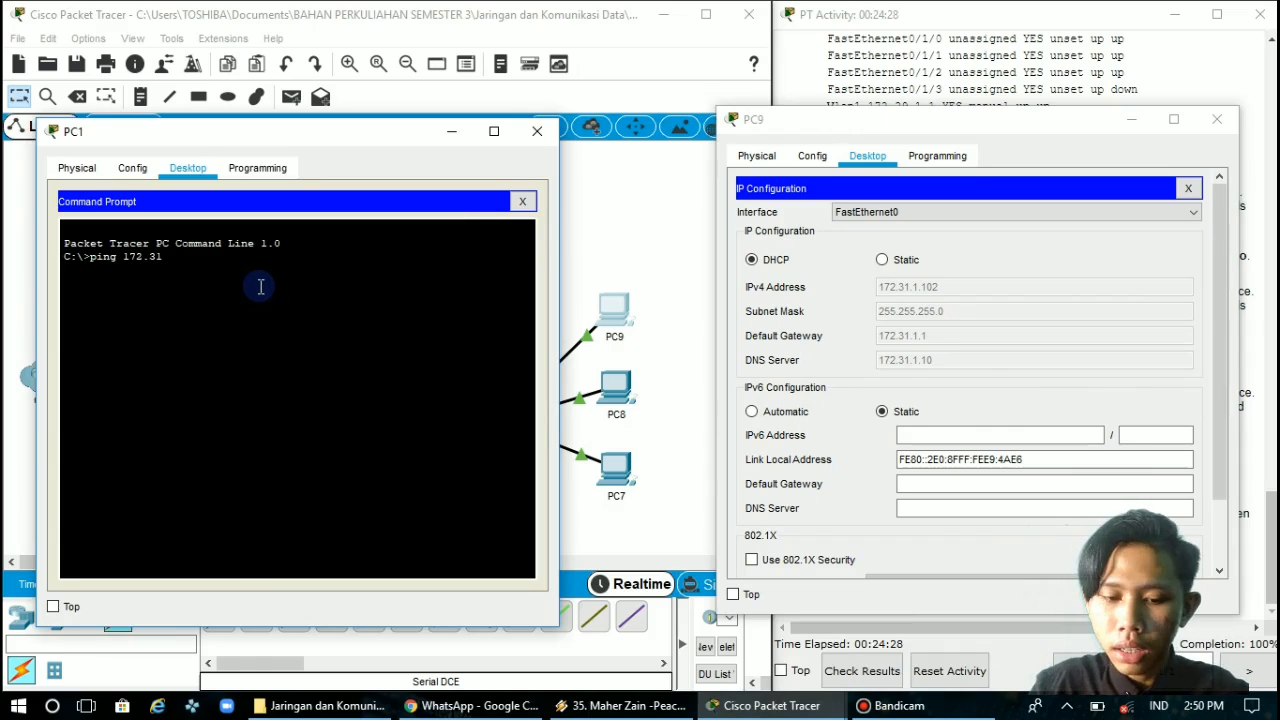
type(".1.")
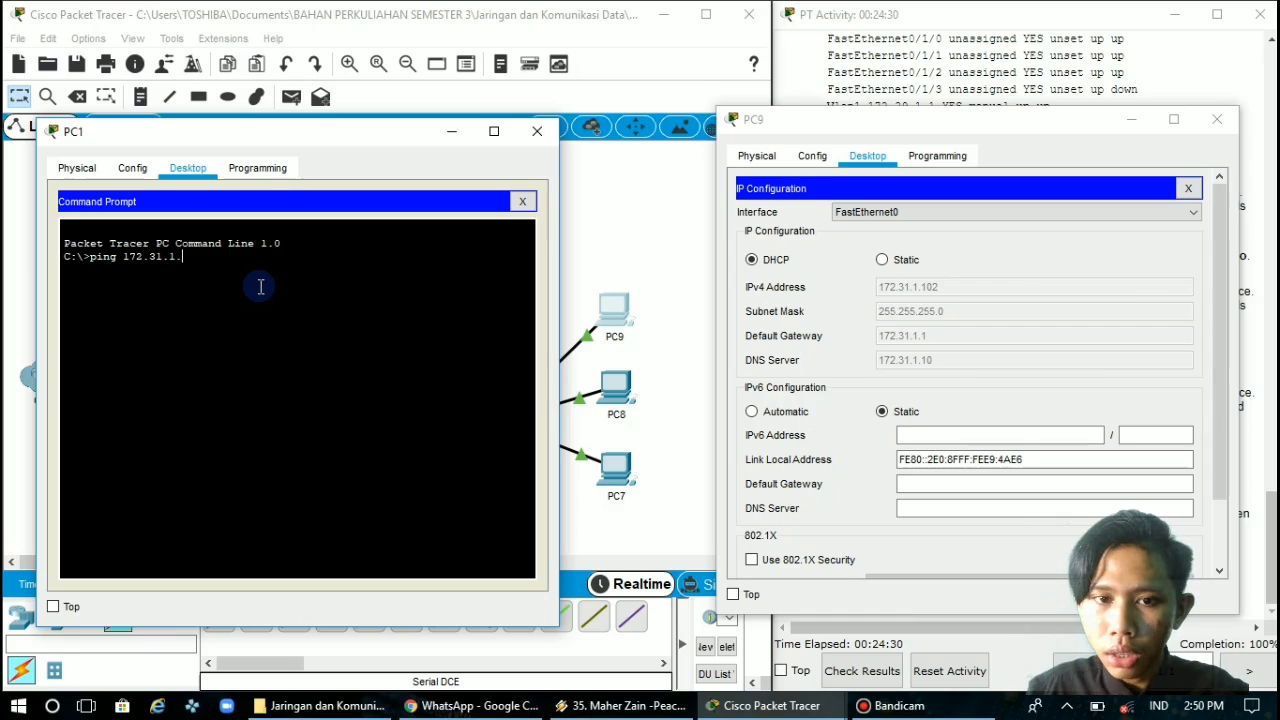
type("102")
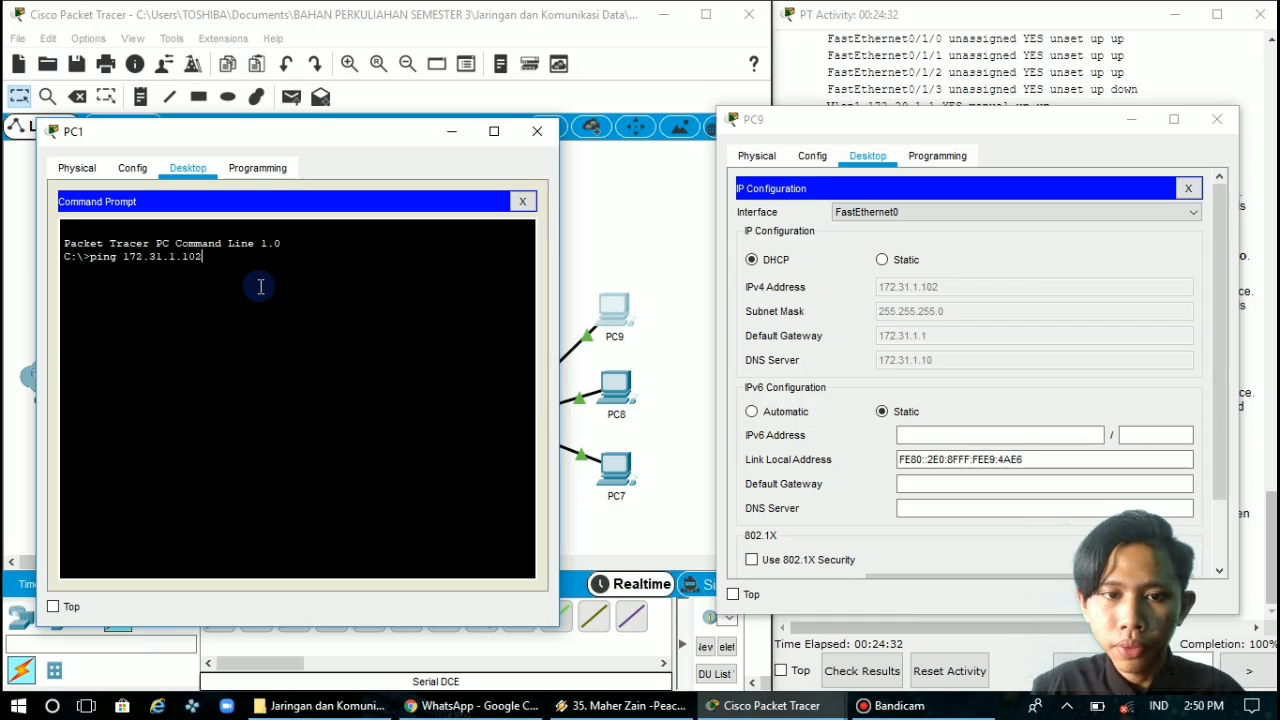
key("Return")
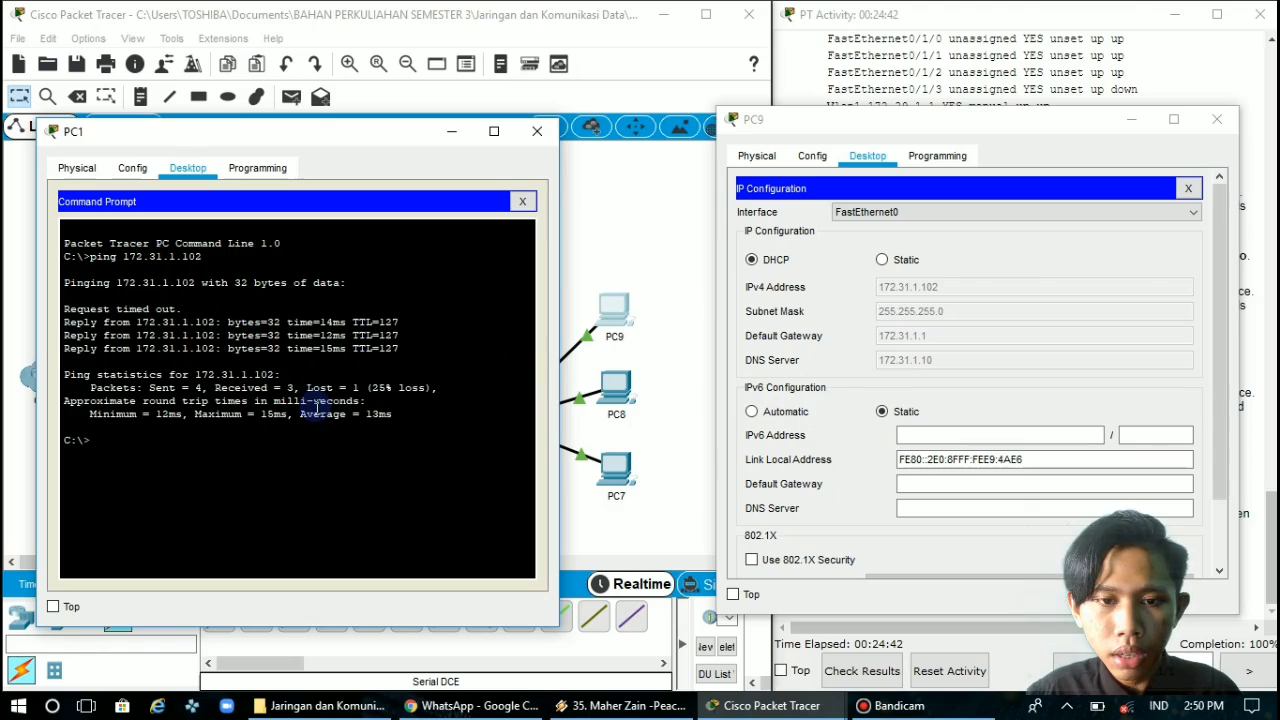
Close the PC1 and PC9 windows and return to the beginning of the activity instructions
left_click(537, 131)
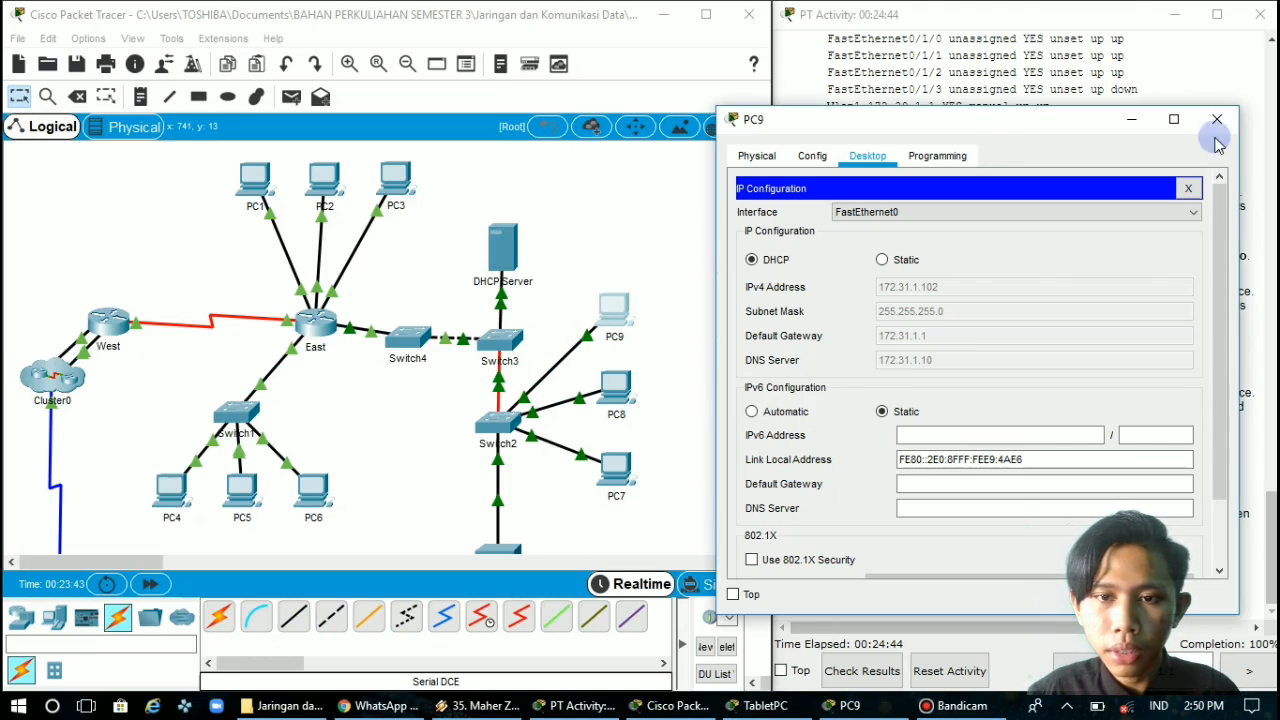
left_click(1218, 121)
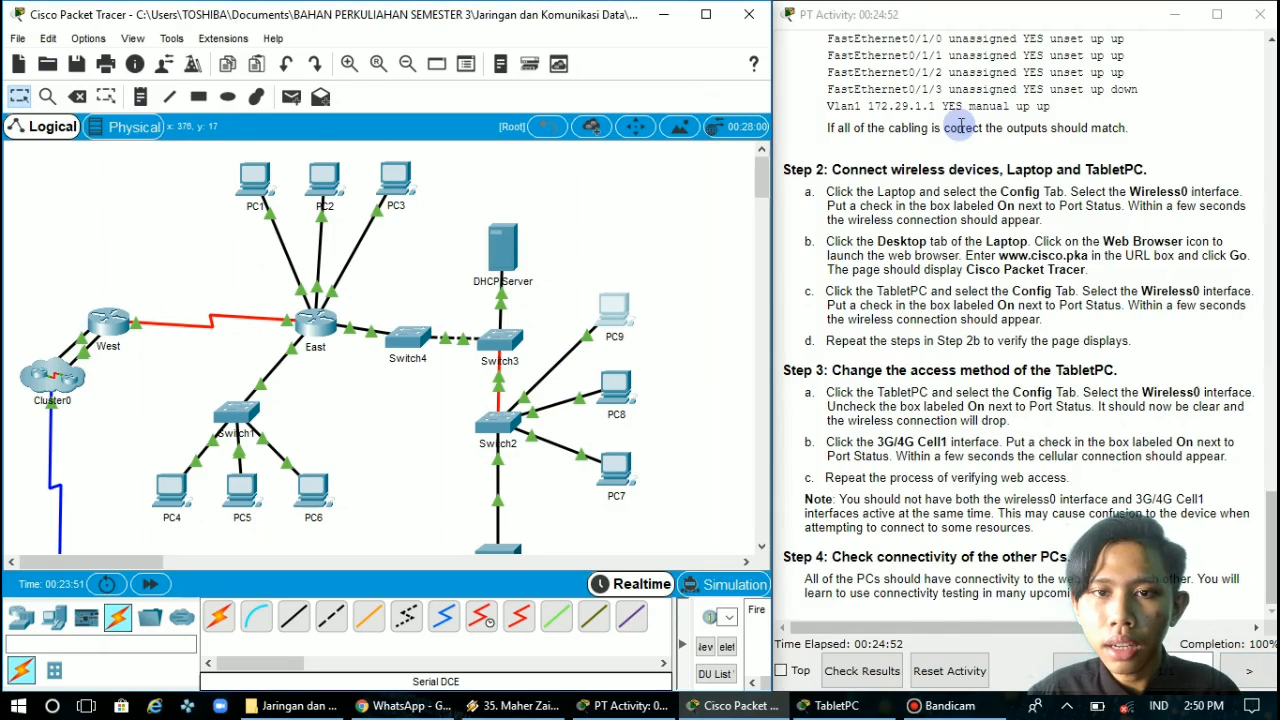
scroll(957, 126, "up", 15)
left_click_drag(961, 126, 948, 85)
double_click(956, 81)
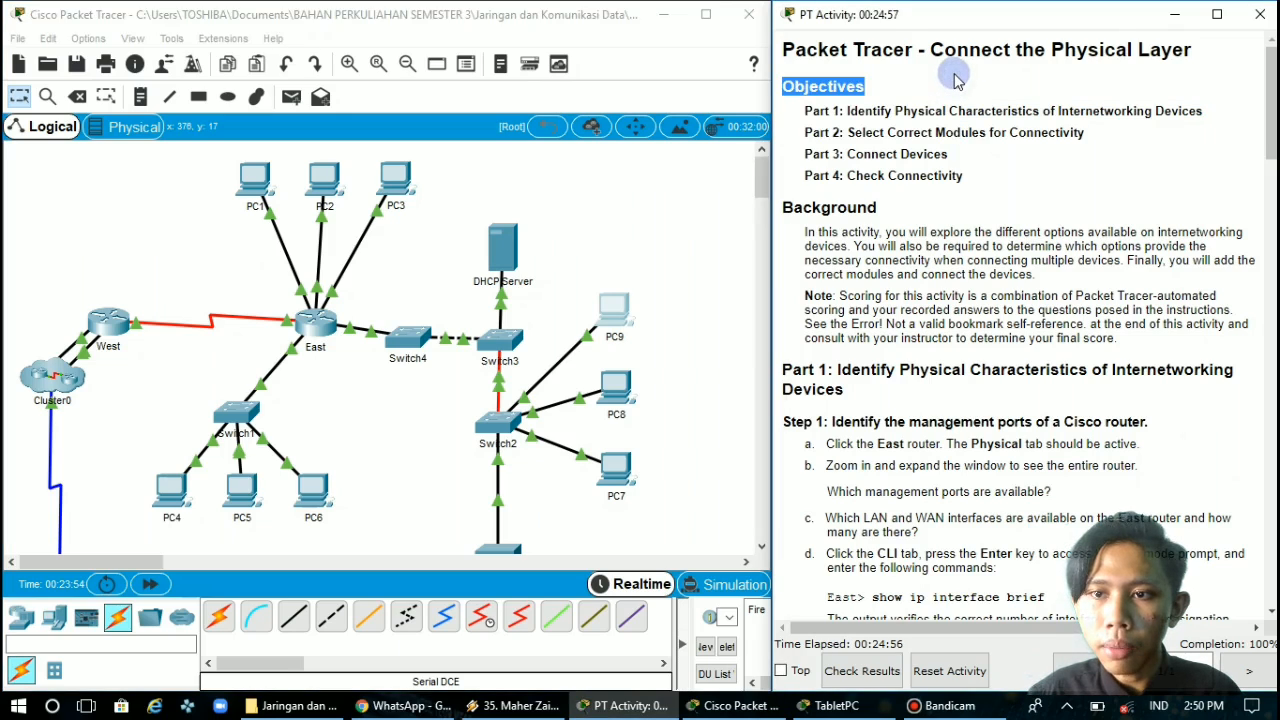
left_click(966, 64)
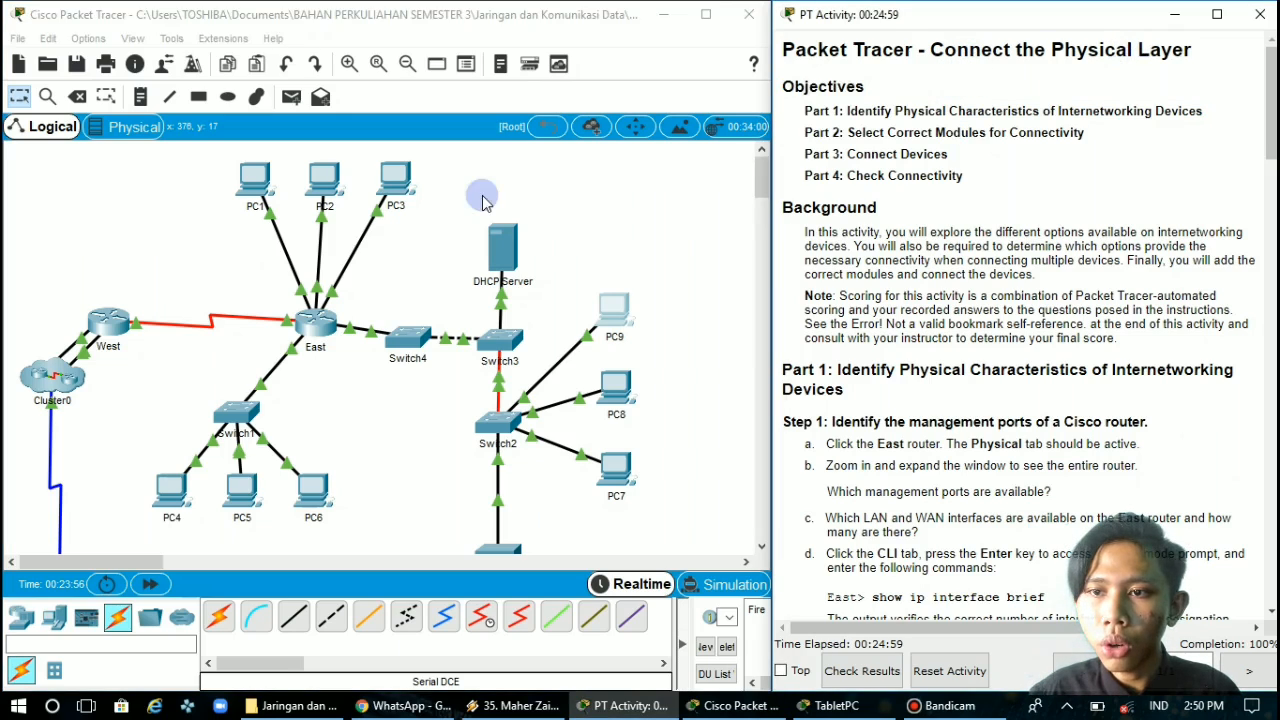
Save the completed activity under its existing file name
left_click(22, 50)
left_click(20, 40)
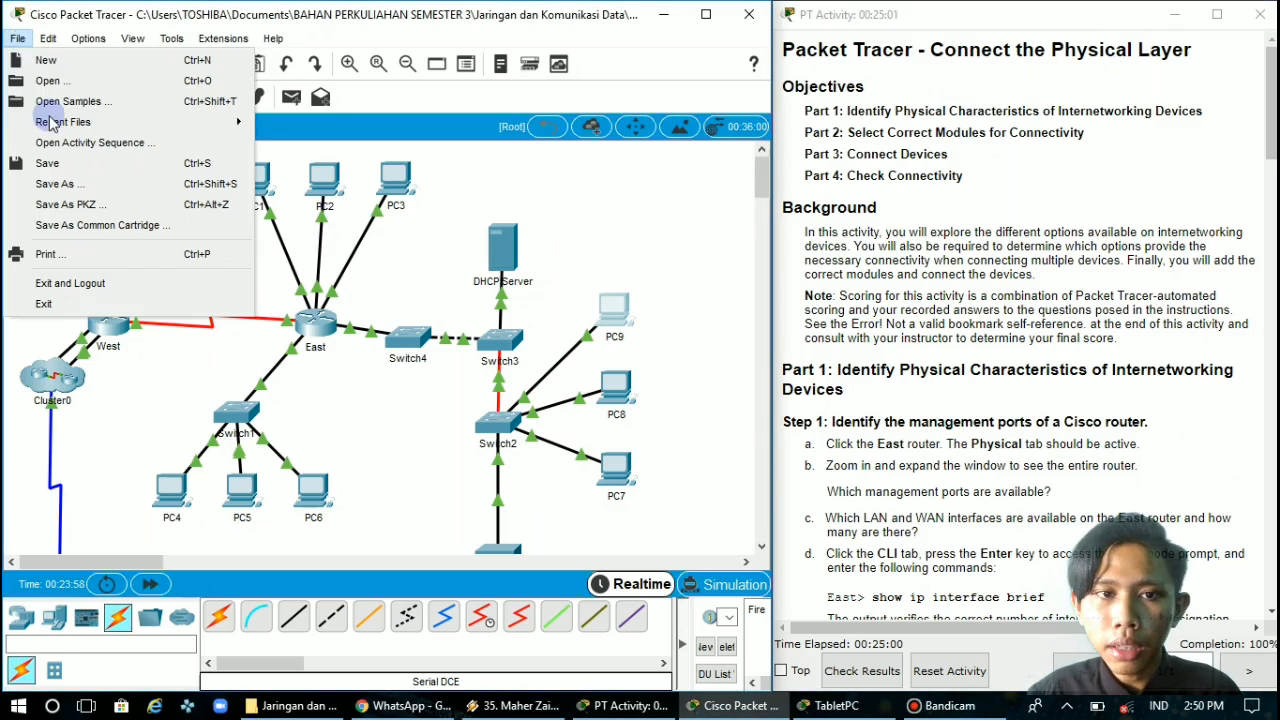
left_click(88, 172)
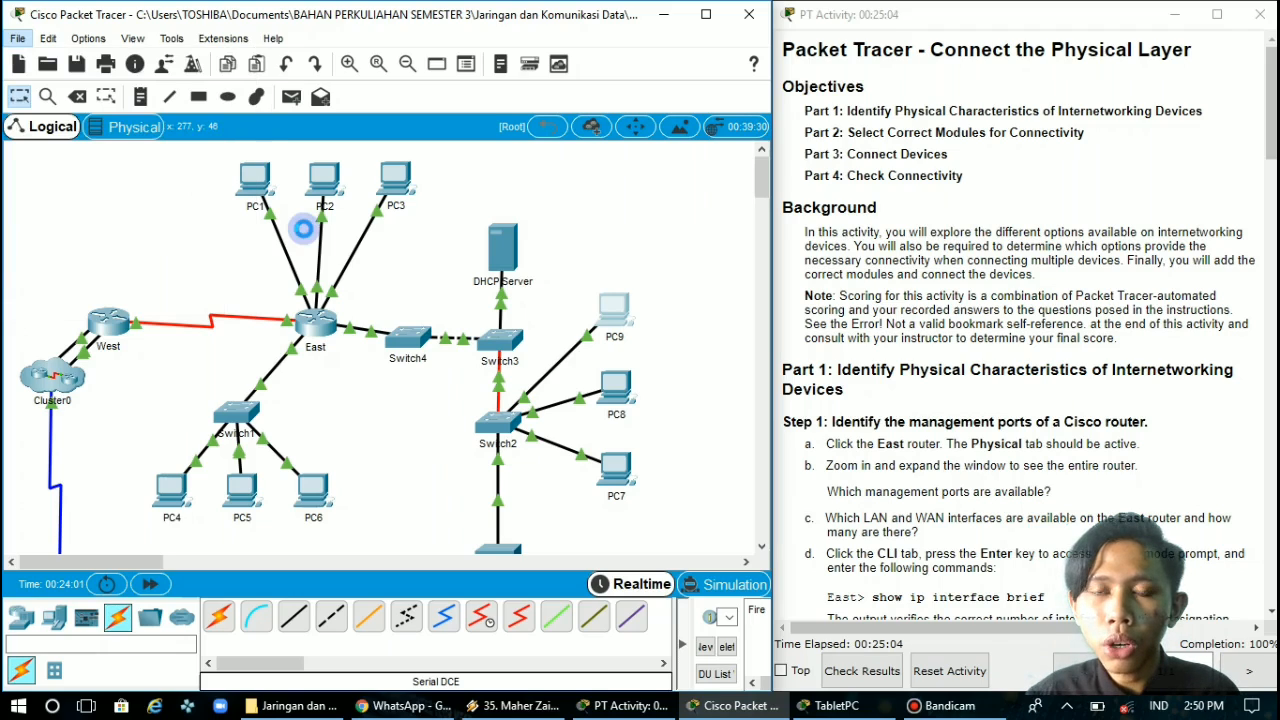